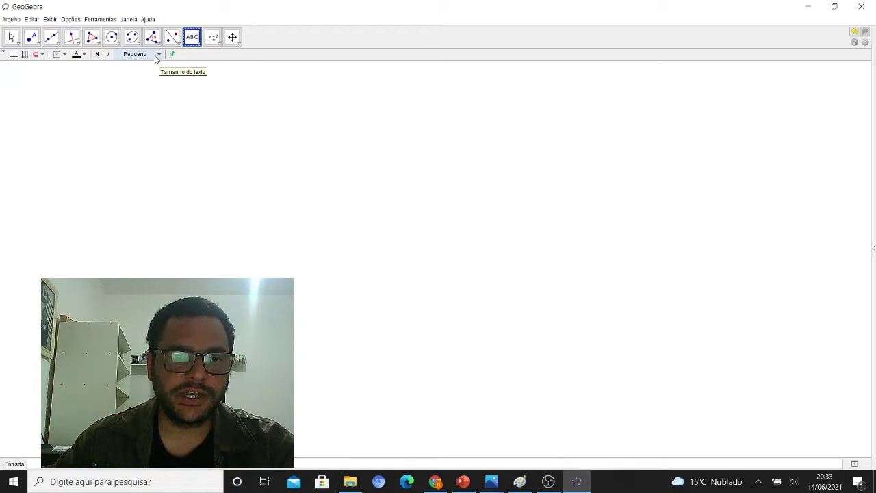
Step: Insert the text "Fiplan" near the top of the drawing area with the text size Muito Grande
left_click(158, 55)
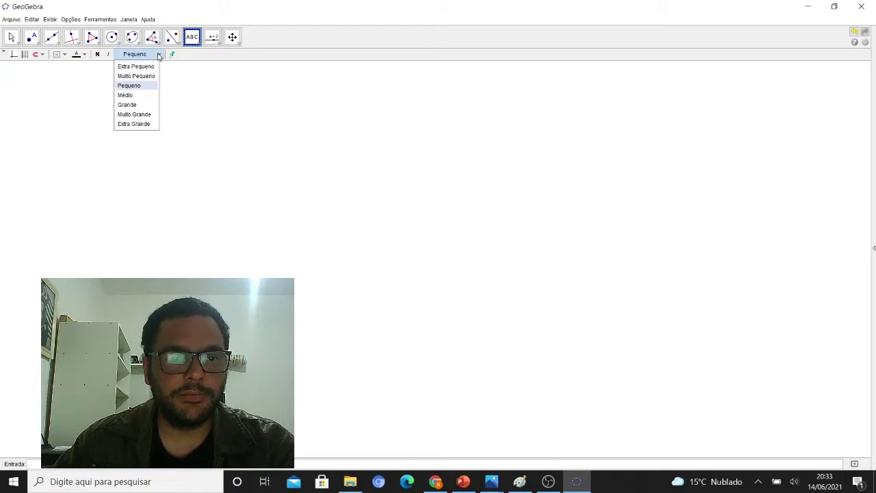
left_click(128, 115)
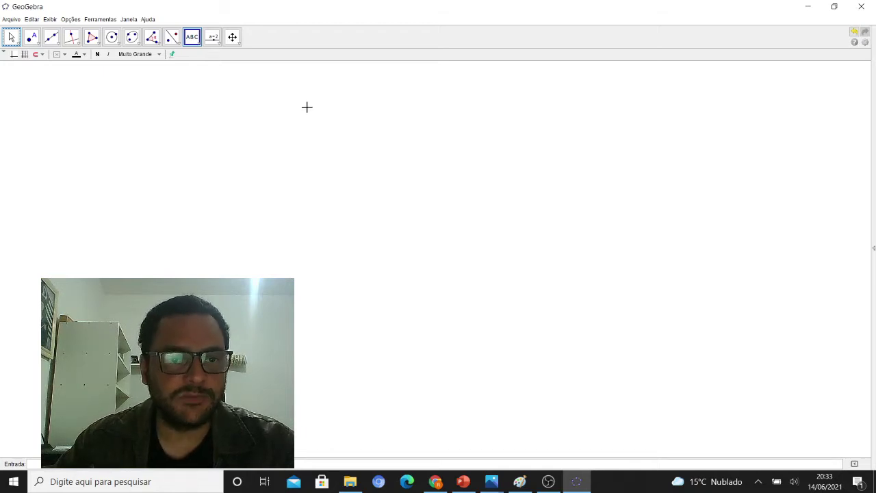
left_click(244, 100)
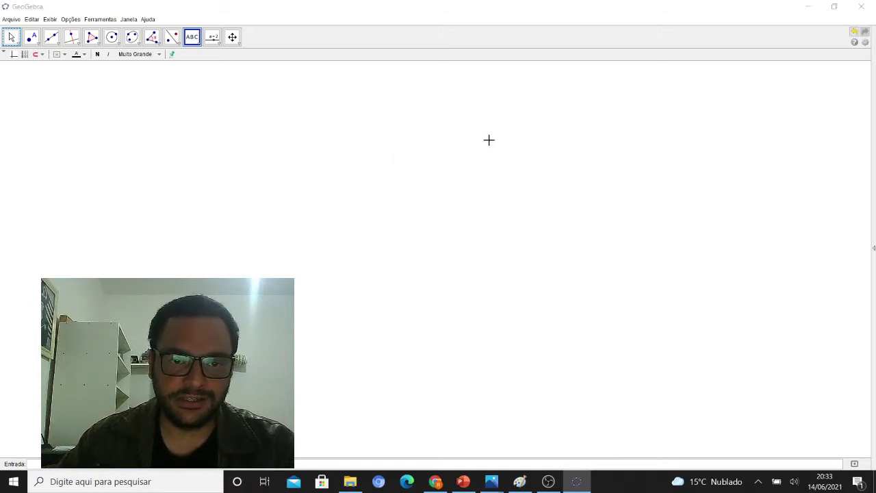
type("Fiplan")
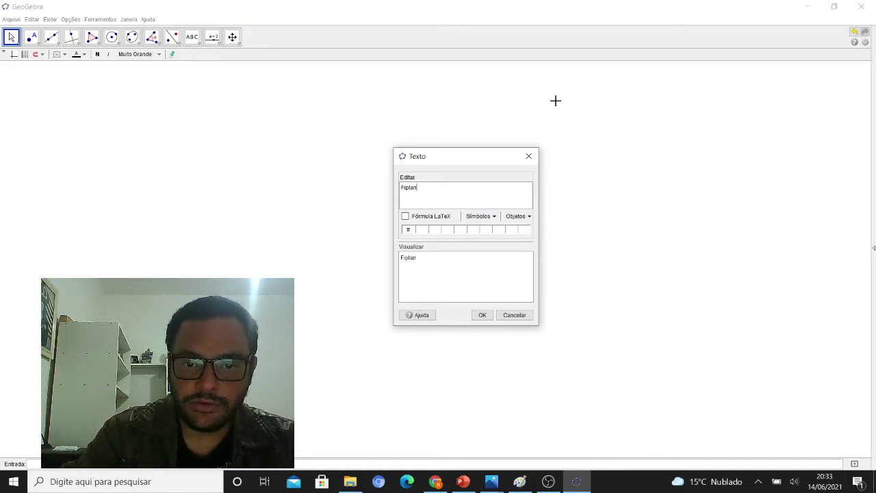
left_click(482, 314)
Step: Move the "Fiplan" text toward the middle of the drawing area and set its size to Extra Grande
left_click_drag(294, 100, 404, 108)
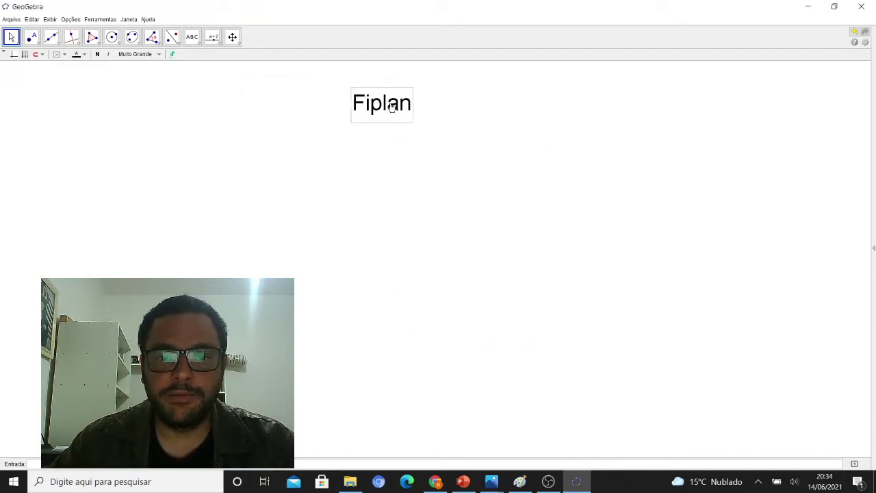
left_click(158, 56)
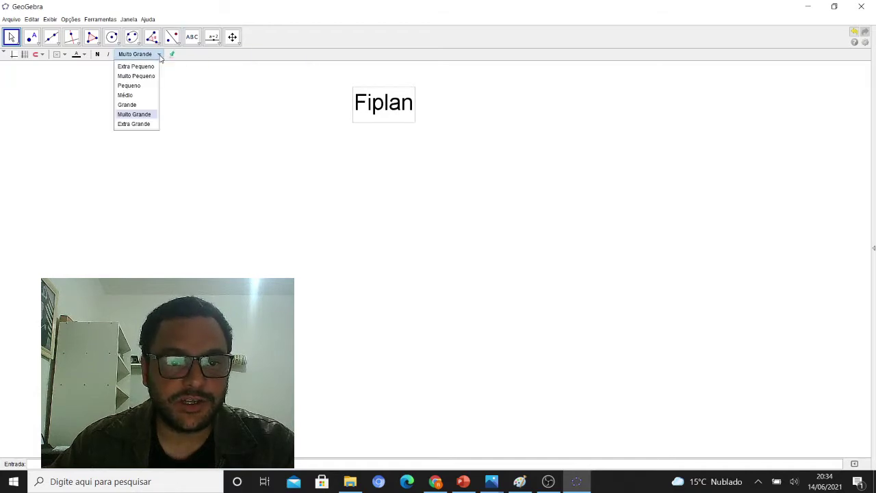
left_click(135, 123)
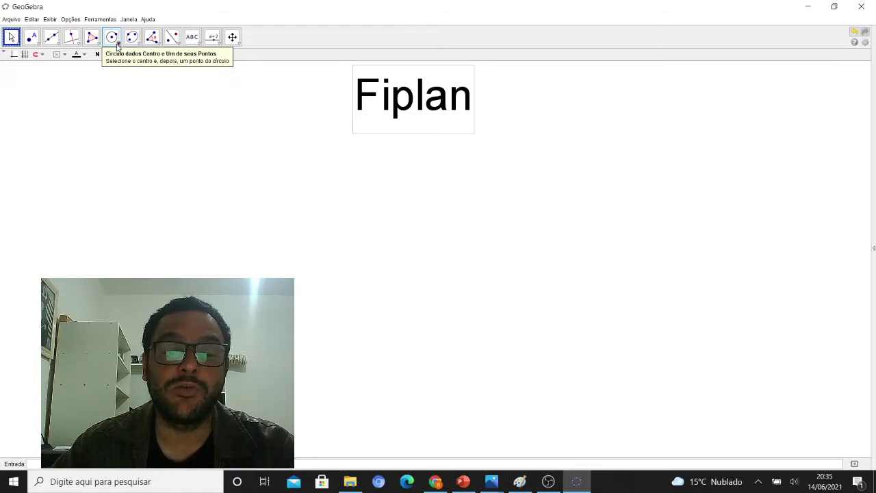
Step: Draw a fixed-length segment AB of length 1.5 in the empty area below and to the left of the title
left_click(118, 46)
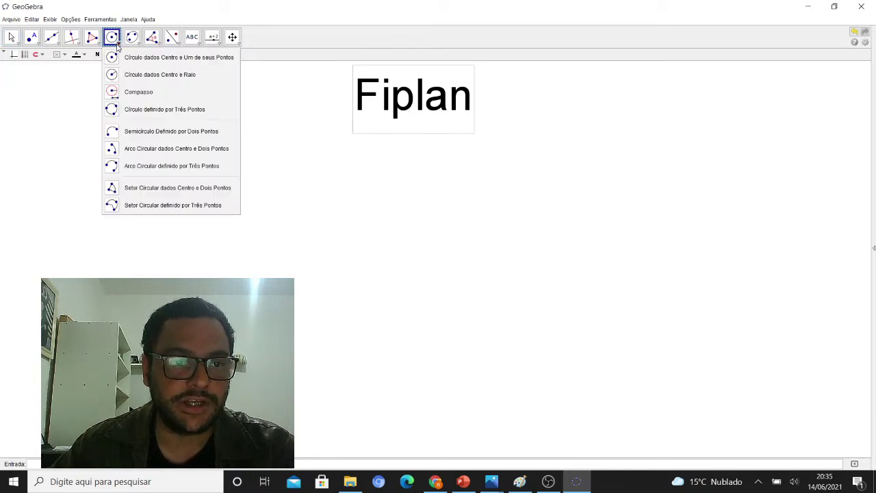
mouse_move(58, 45)
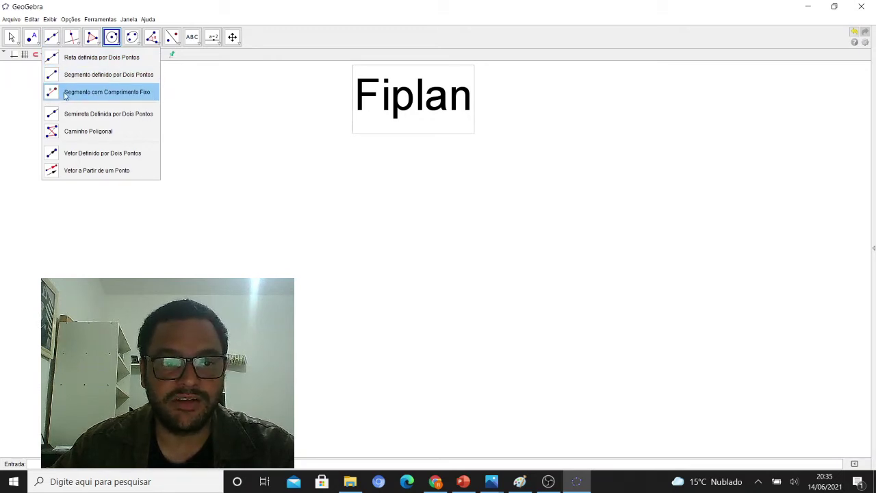
left_click(101, 92)
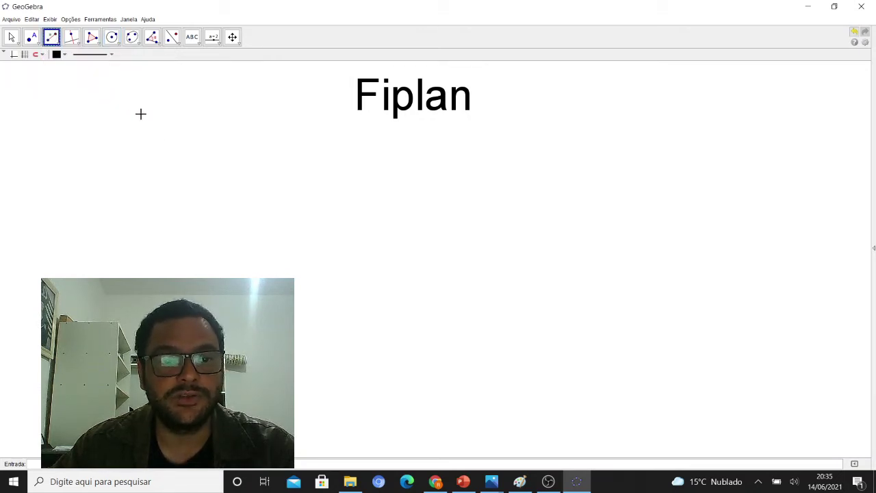
left_click(112, 226)
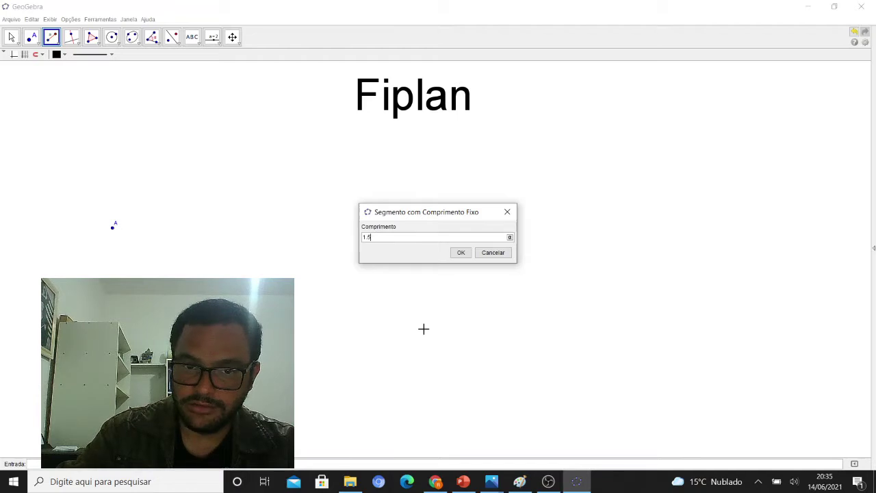
key("Return")
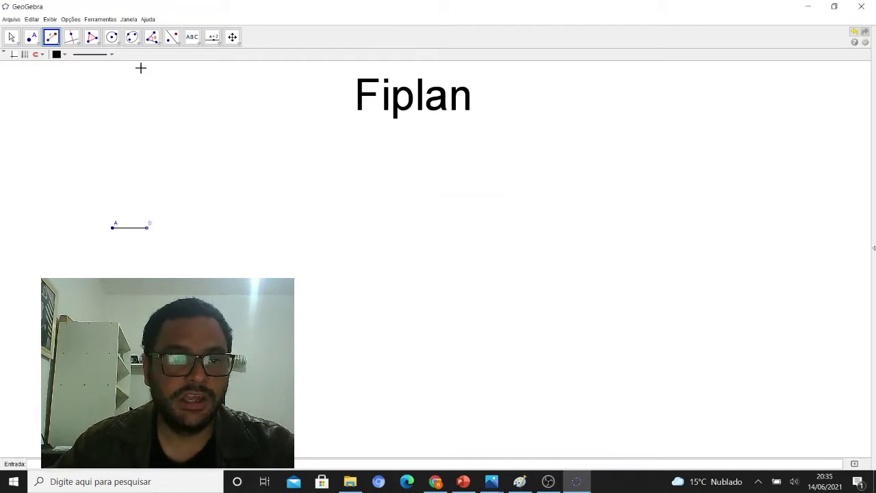
Step: Draw a circle centred at point A passing through point B, using the 1.5 segment as its radius
left_click(114, 42)
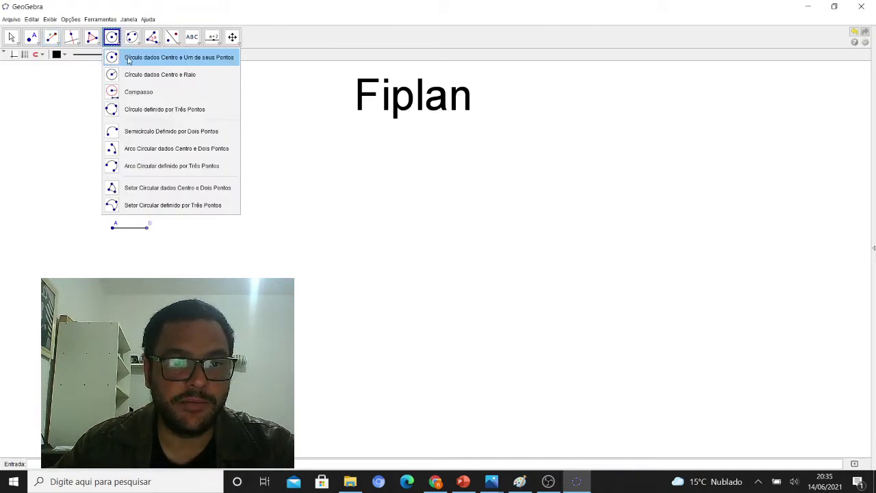
left_click(221, 63)
left_click(112, 227)
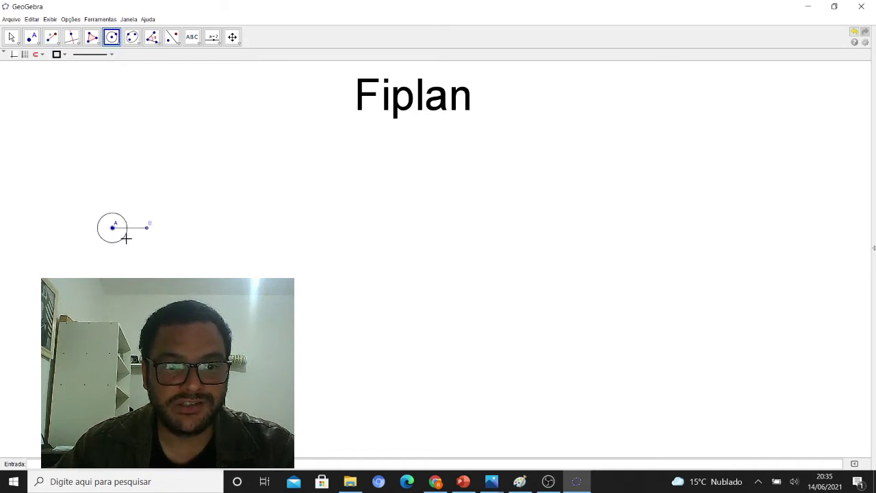
left_click(147, 227)
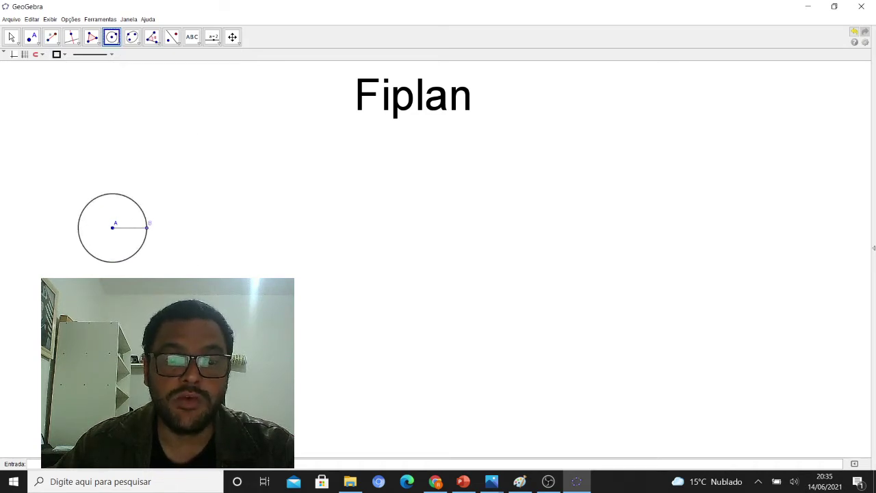
Step: Hide segment AB and point B, and move the 1.5-radius circle slightly left by its centre A
right_click(130, 231)
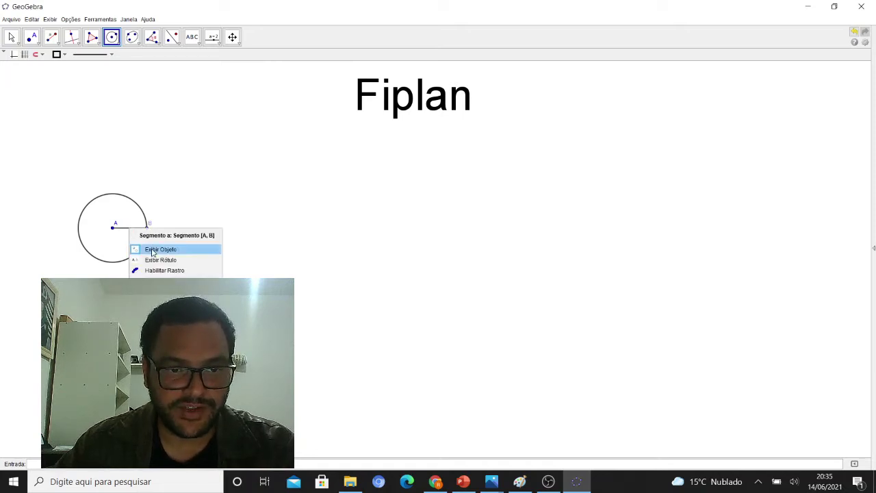
left_click(158, 250)
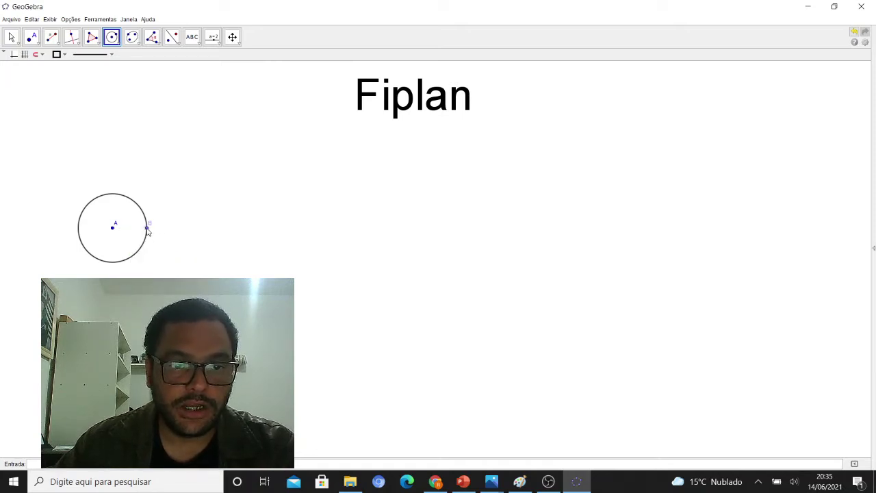
right_click(147, 231)
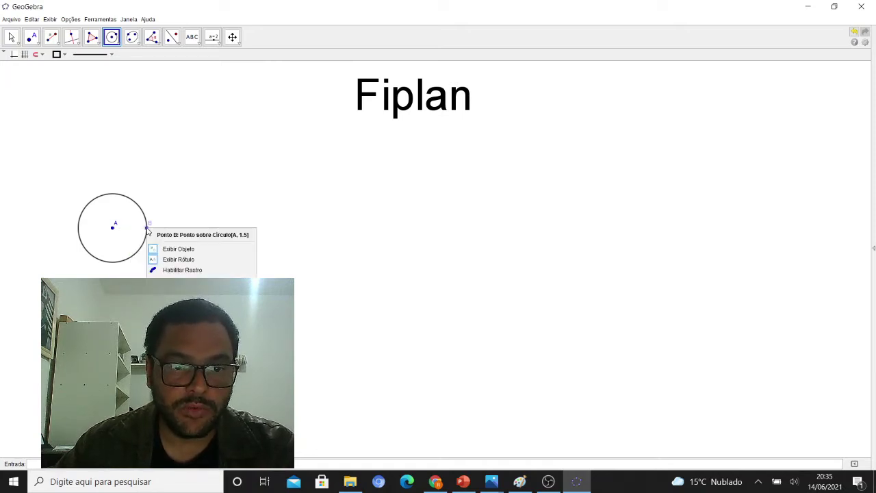
left_click(176, 249)
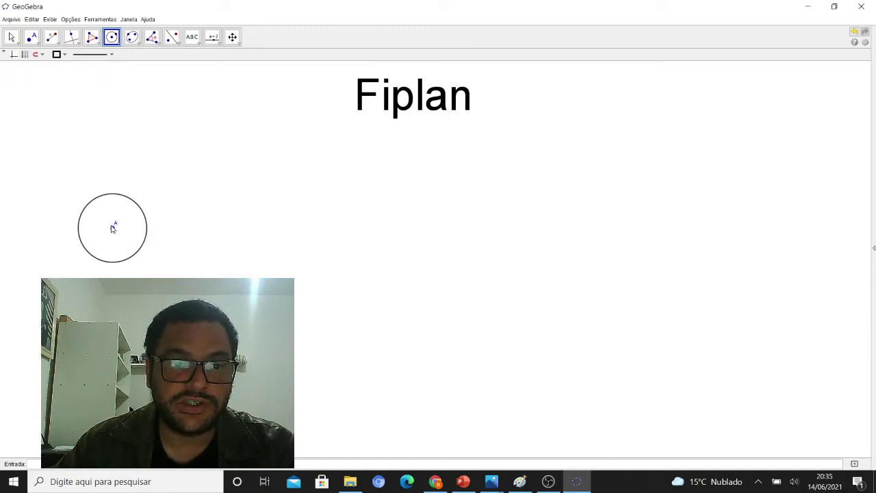
left_click(11, 37)
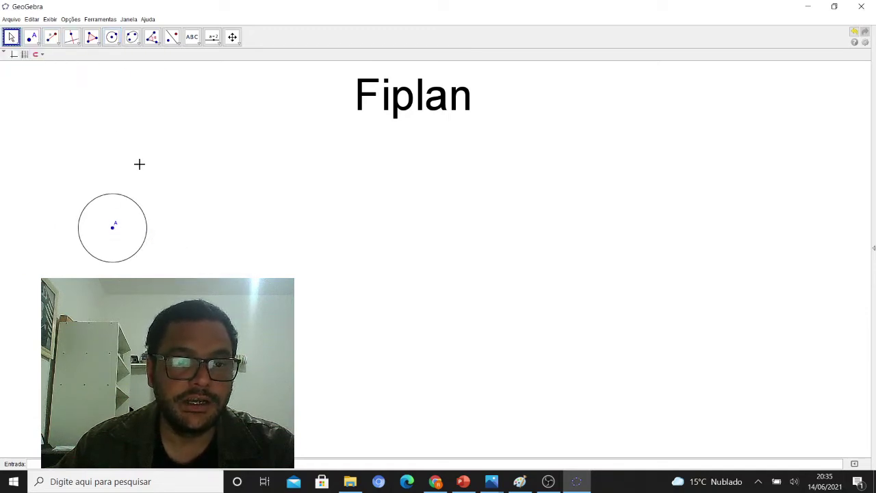
left_click_drag(112, 233, 94, 231)
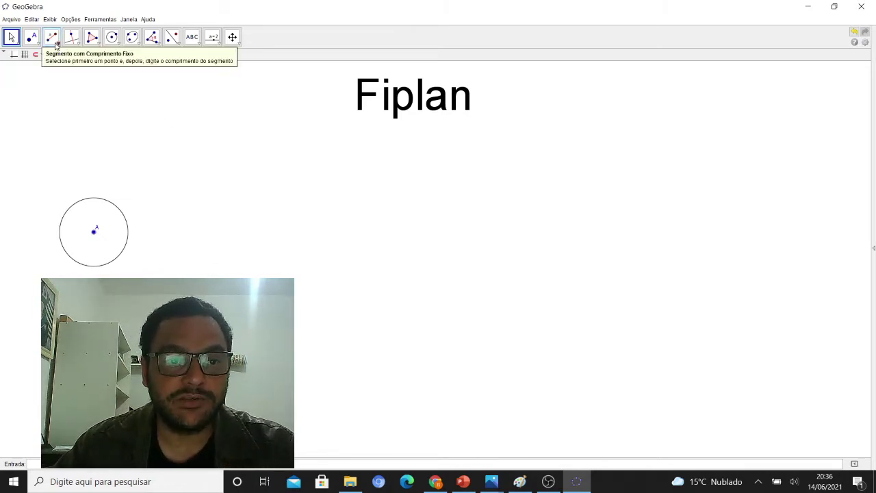
Step: Delete point A together with the circle that depends on it
left_click(57, 45)
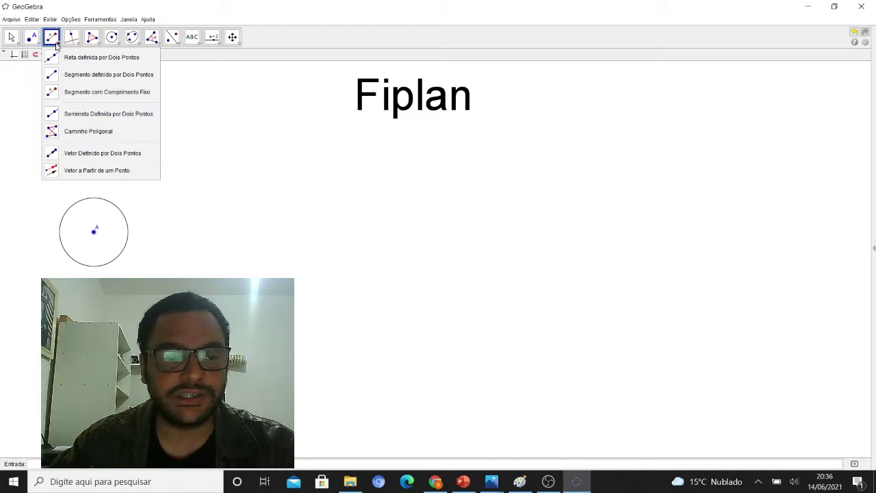
mouse_move(232, 37)
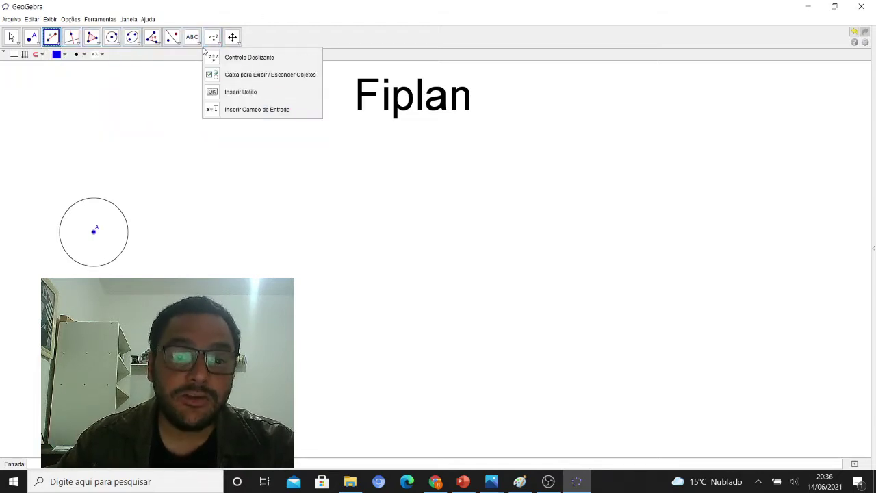
right_click(94, 233)
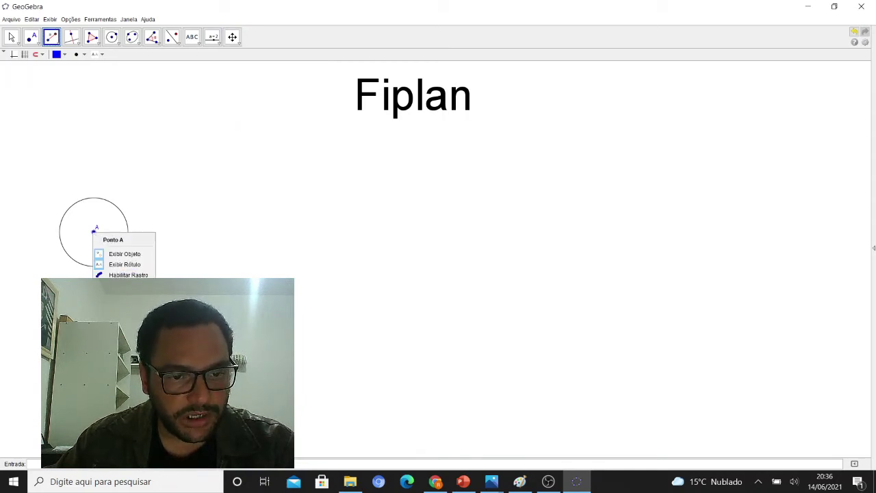
left_click(123, 308)
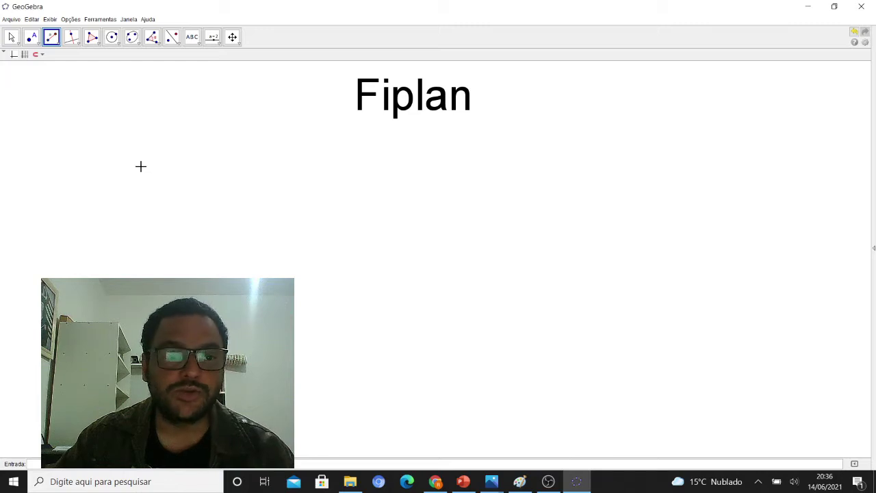
Step: Draw a fixed-length segment AB of length 1 below and to the left of the title
left_click(59, 45)
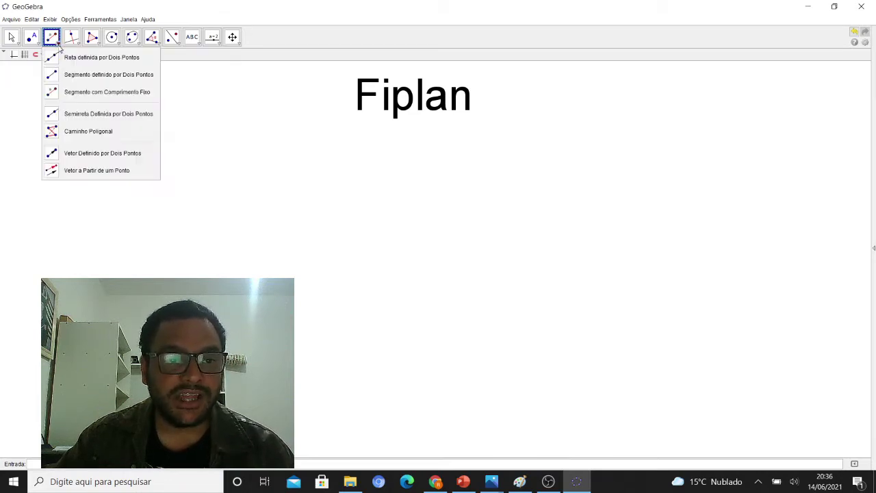
left_click(73, 90)
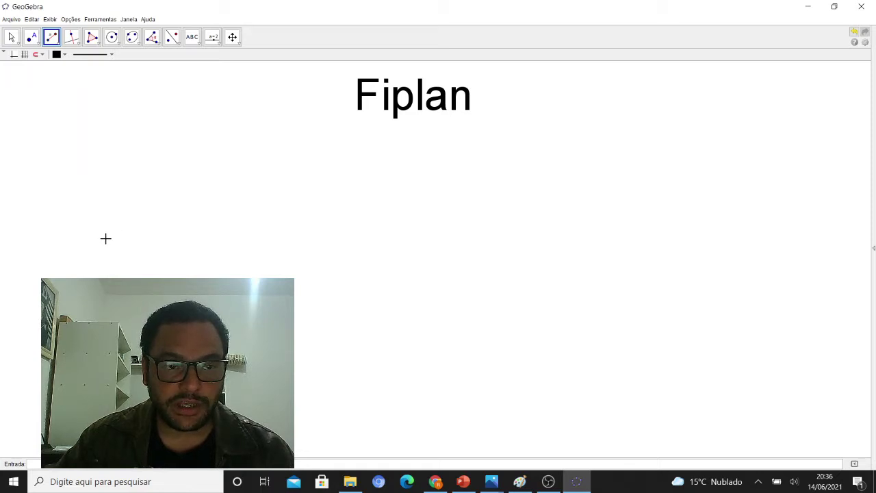
left_click(57, 45)
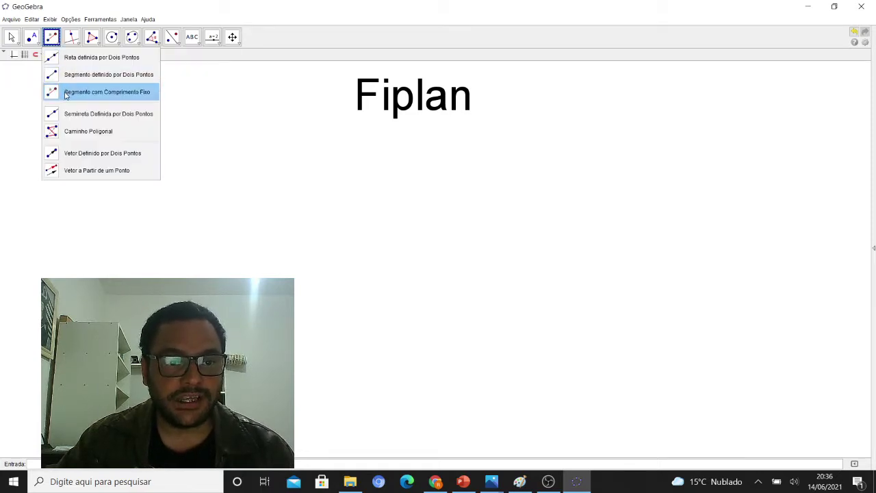
left_click(113, 91)
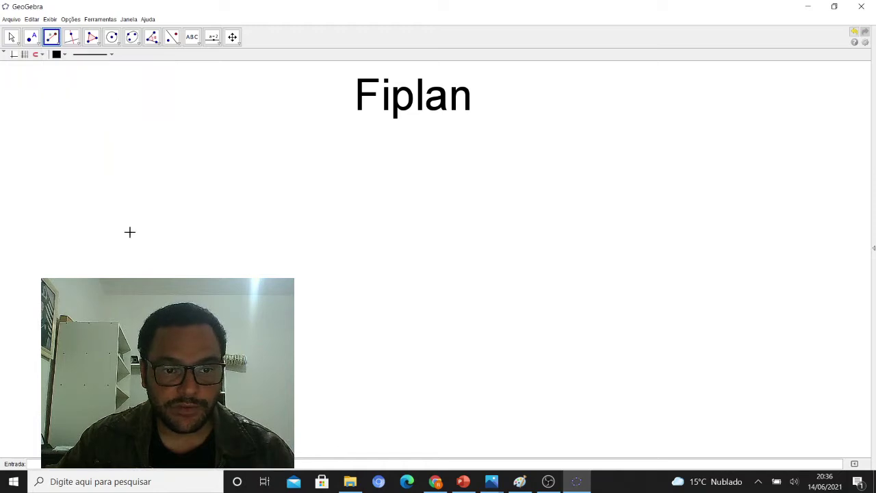
left_click(125, 259)
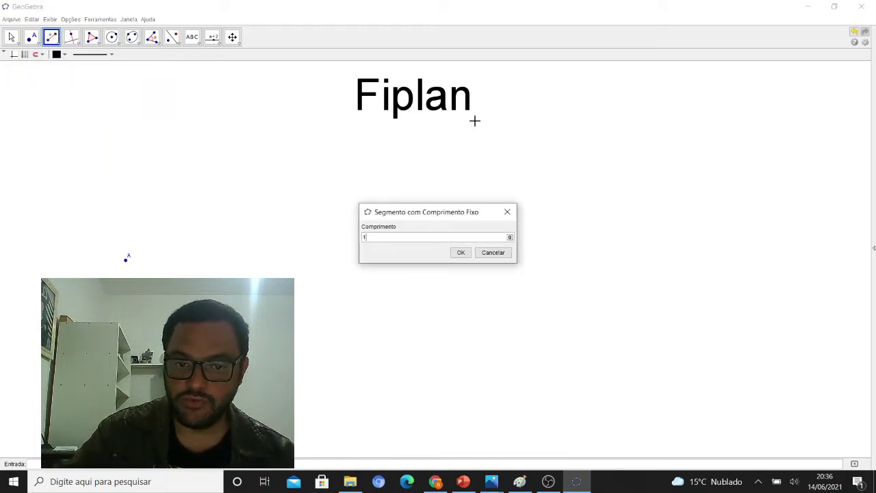
type("1")
key("Return")
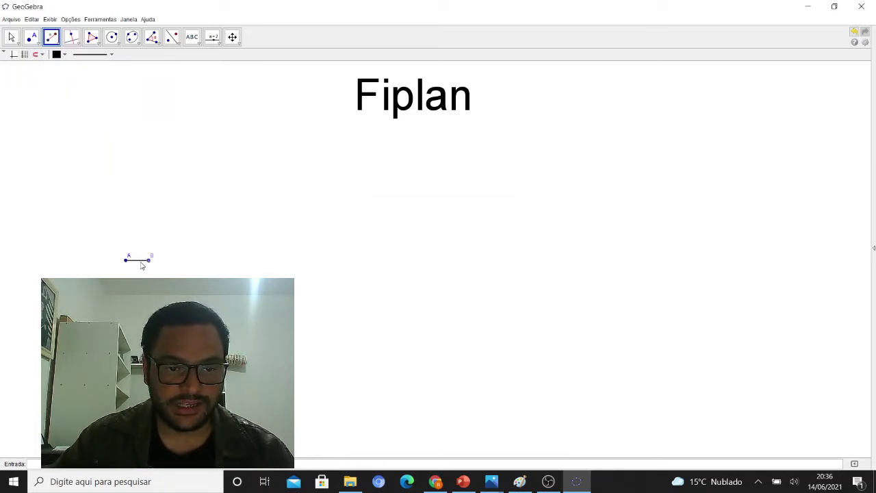
Step: Draw a circle centred at point A through point B, and hide the radius segment AB and point B
left_click(112, 37)
left_click(126, 261)
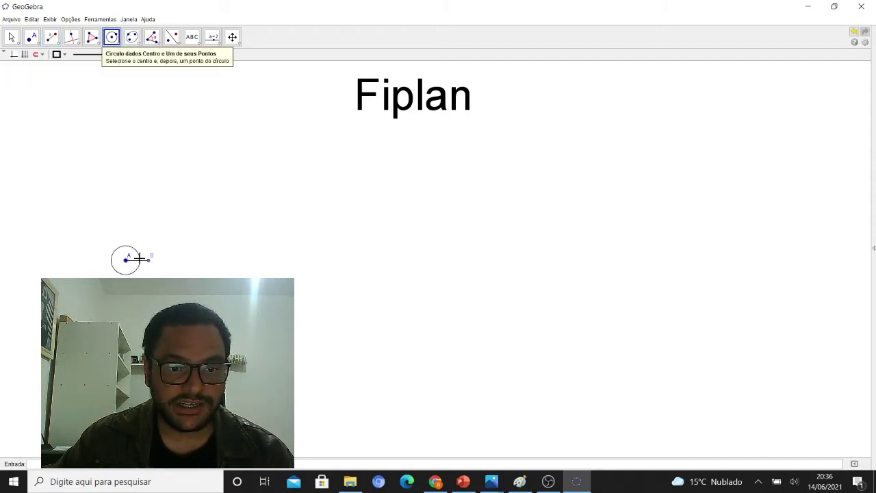
left_click(149, 260)
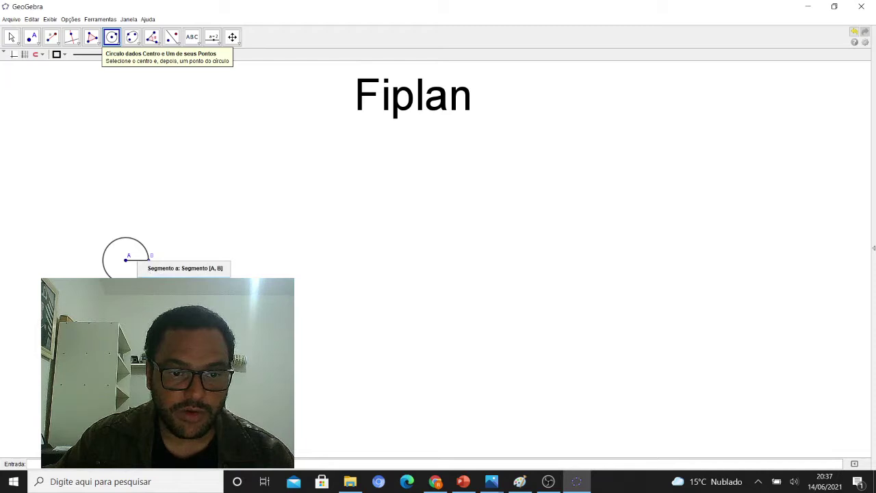
key("ctrl+z")
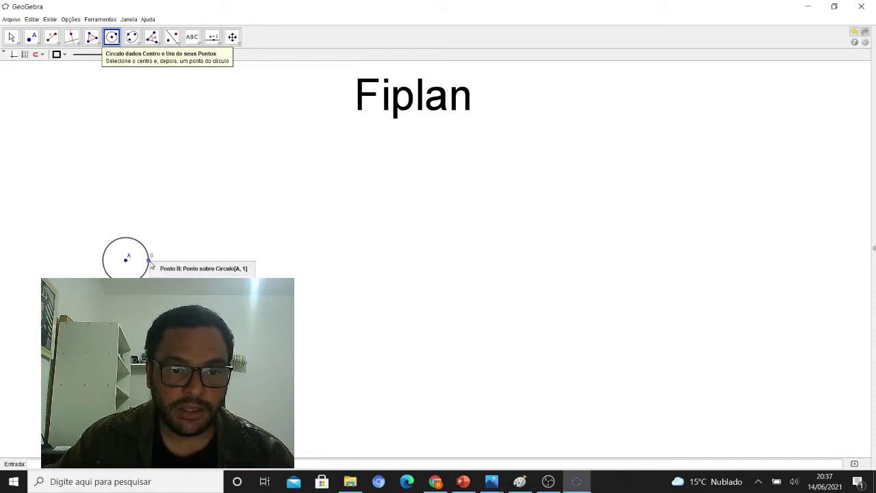
key("ctrl+z")
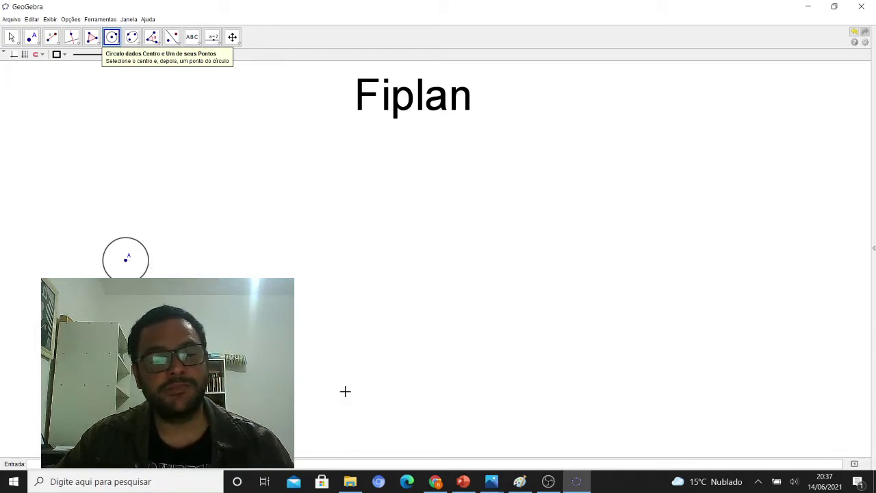
Step: Draw a segment of fixed length 2 to the right of the circle centred at point A
left_click(59, 43)
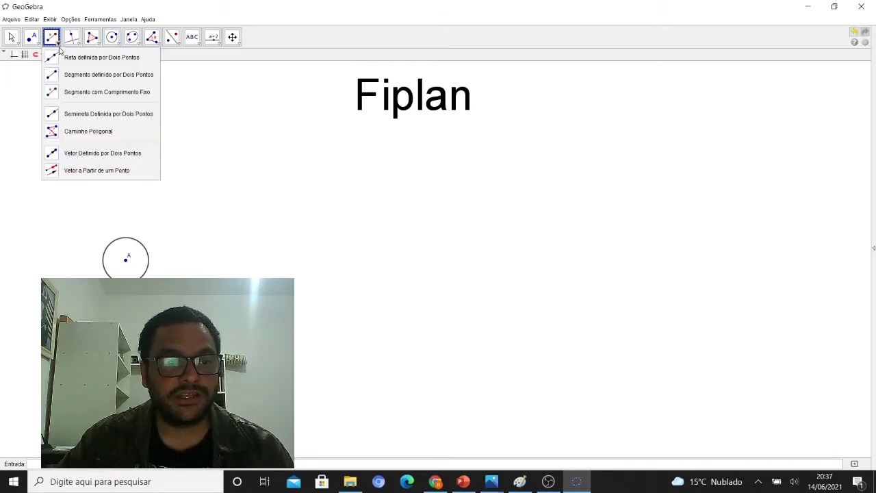
left_click(74, 93)
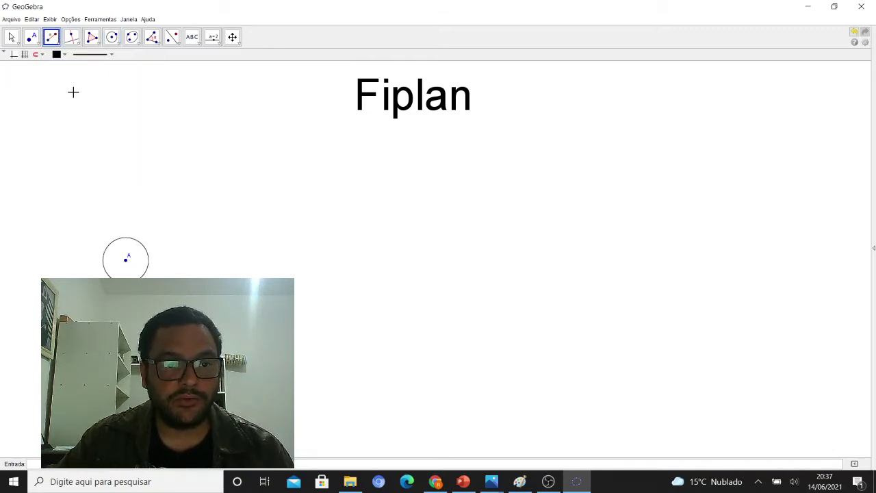
left_click(228, 263)
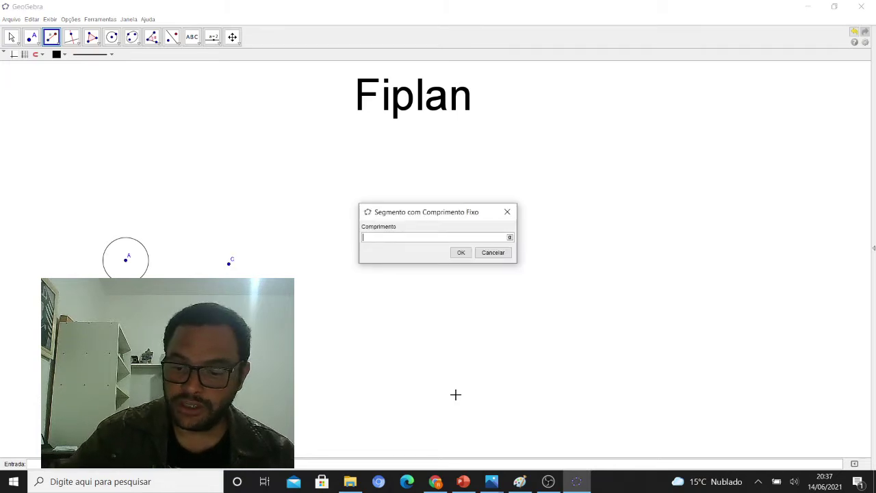
type("2")
key("Return")
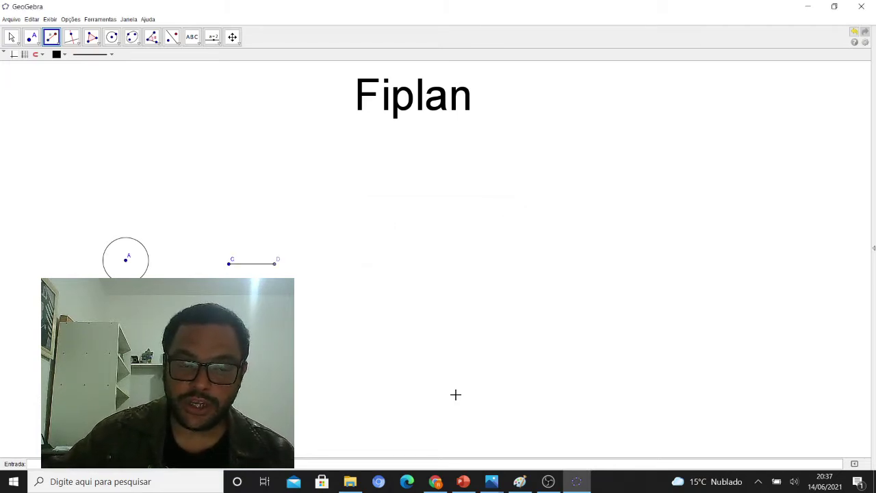
Step: Draw a circle centred at point C through point D, and hide the radius segment CD and point D
left_click(113, 38)
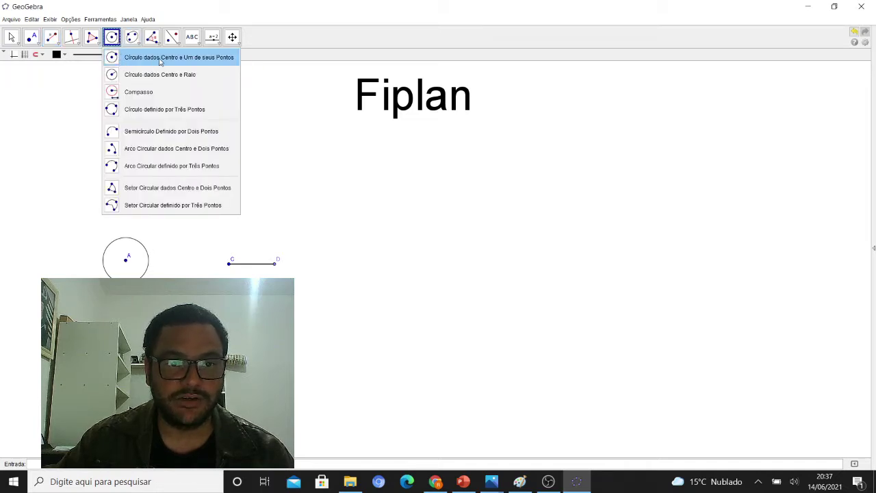
left_click(210, 60)
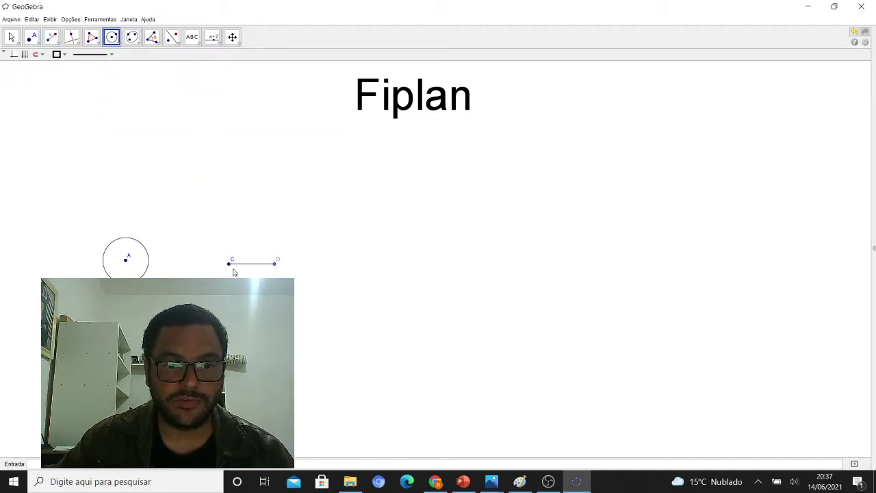
left_click(230, 265)
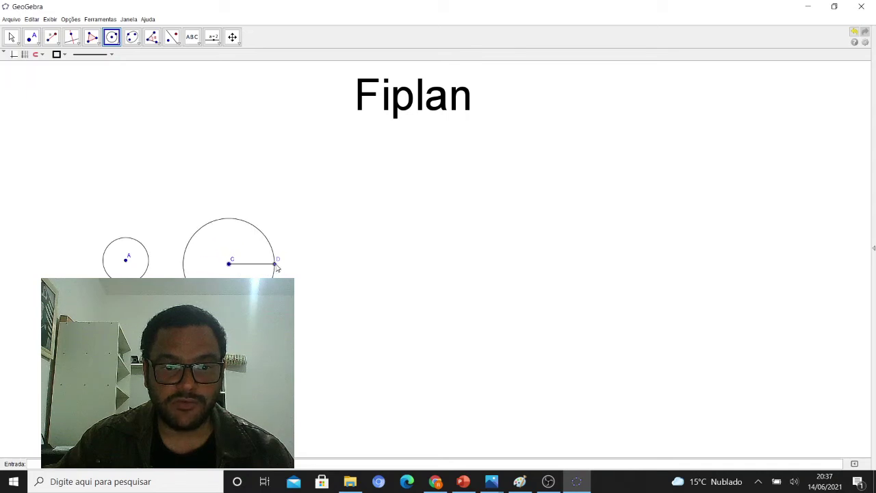
left_click(275, 265)
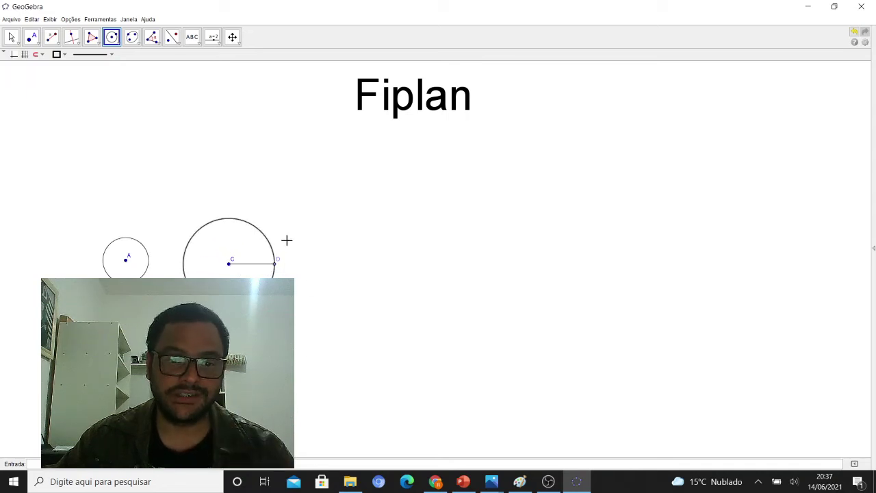
right_click(245, 267)
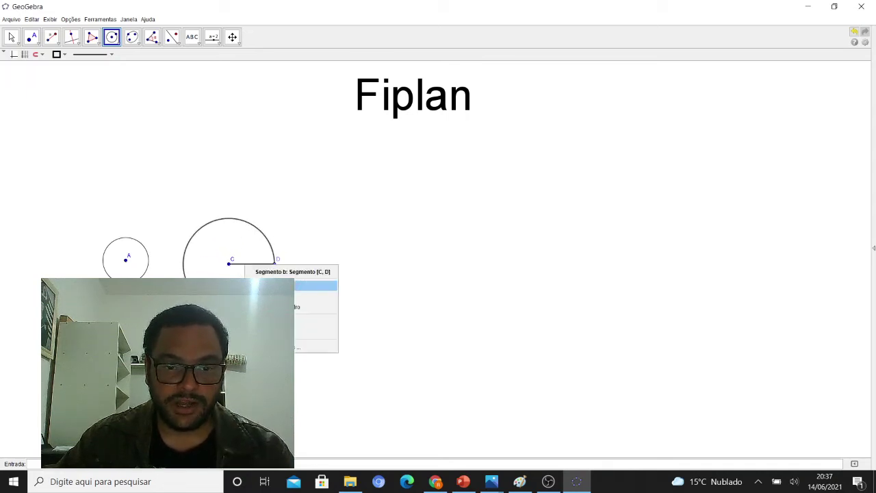
left_click(255, 286)
right_click(276, 269)
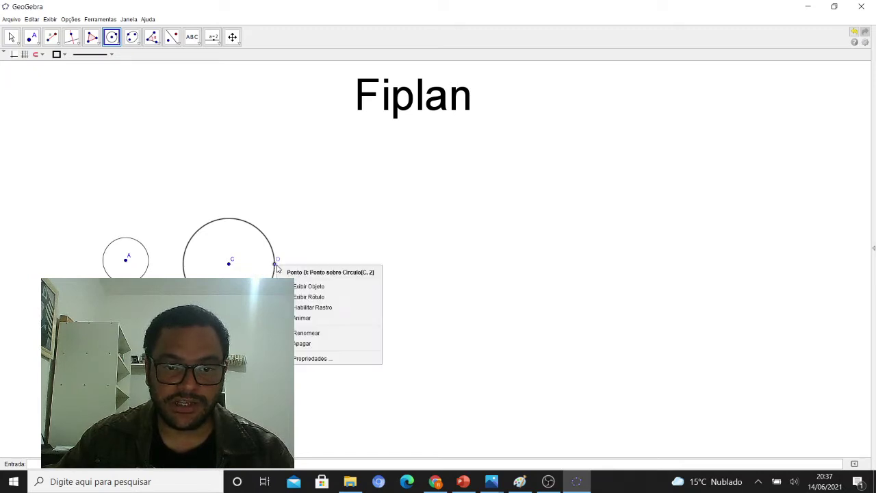
left_click(301, 287)
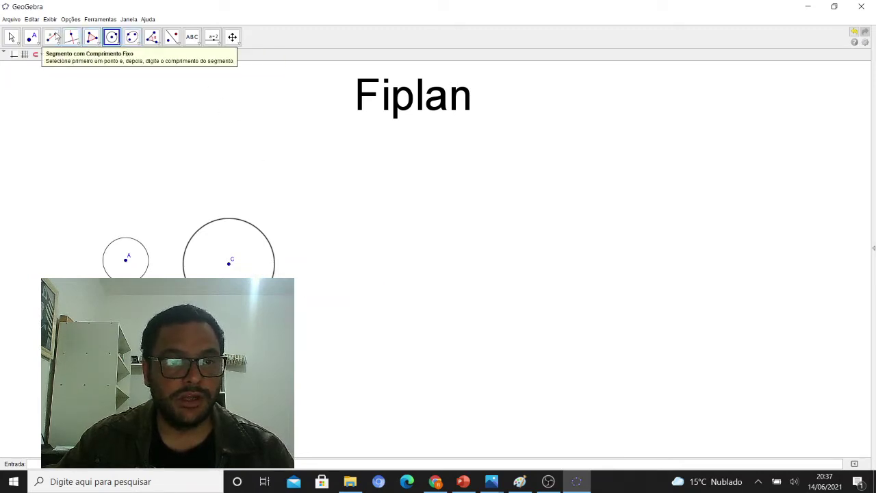
Step: Draw a segment of fixed length 3 to the right of the circle centred at point C
left_click(52, 37)
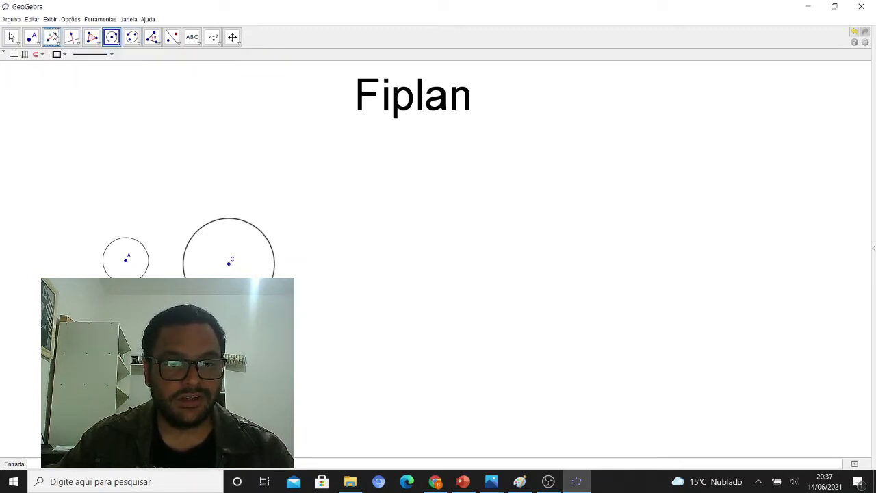
left_click(368, 263)
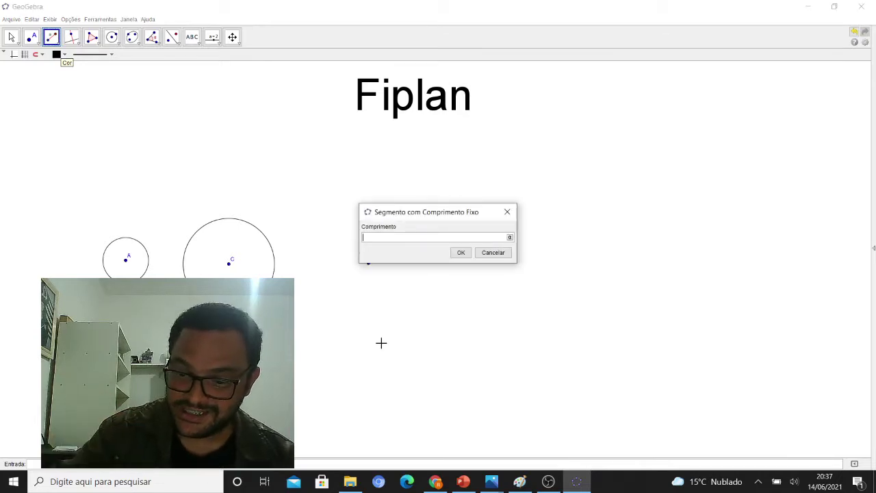
type("3")
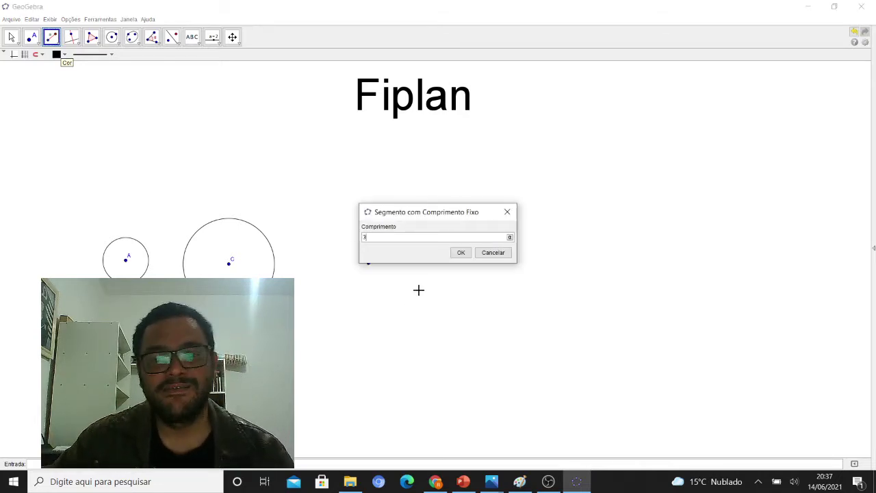
left_click(460, 253)
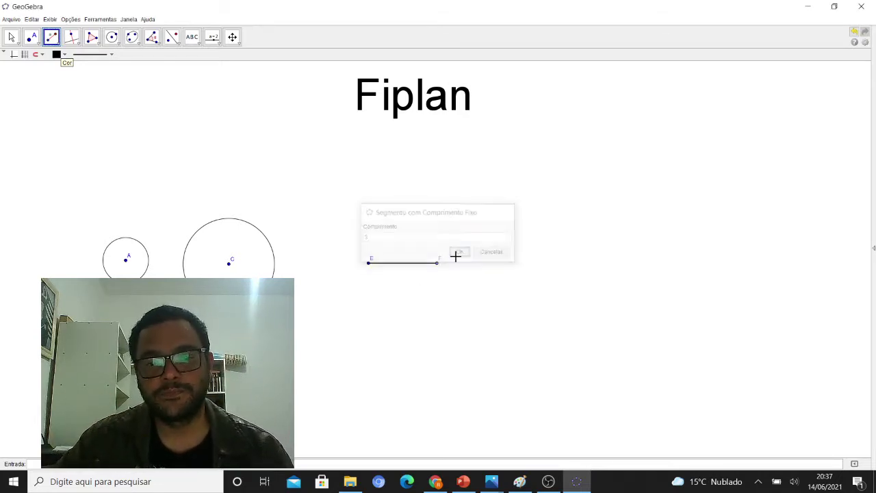
Step: Draw a circle centred at point E through point F, and hide the radius segment EF and point F
left_click(112, 37)
left_click(369, 262)
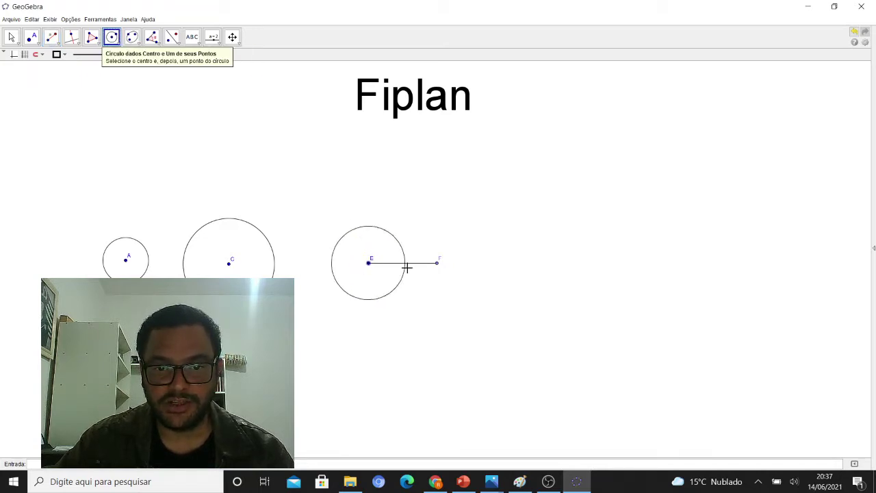
left_click(438, 263)
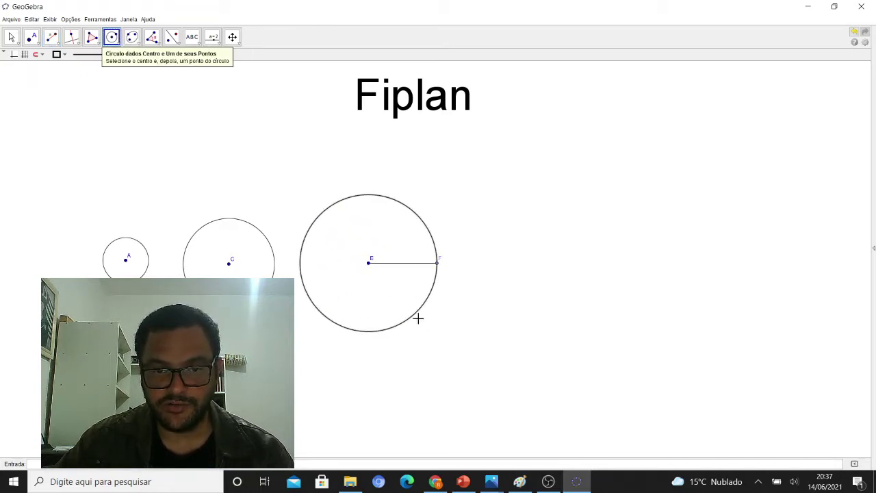
right_click(400, 266)
left_click(417, 284)
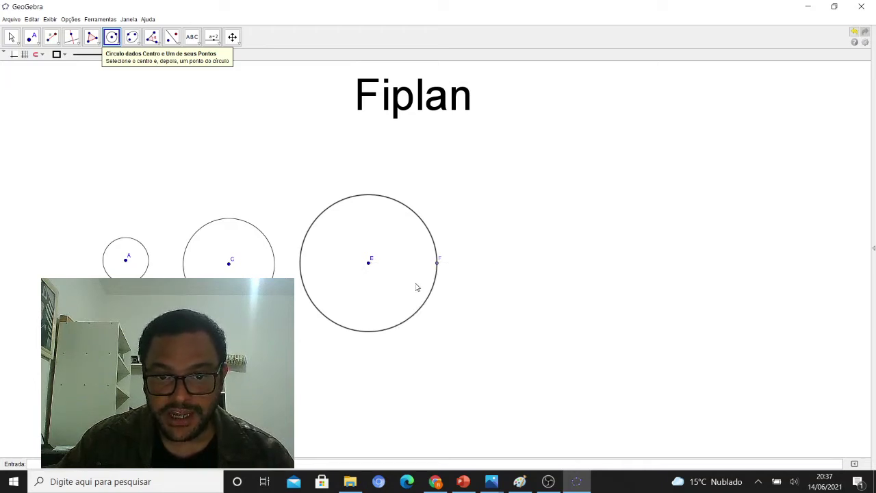
right_click(438, 264)
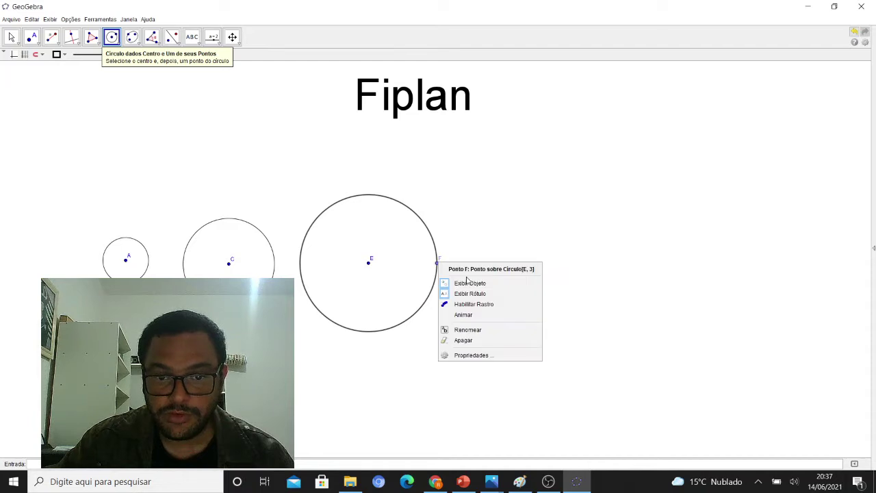
left_click(469, 282)
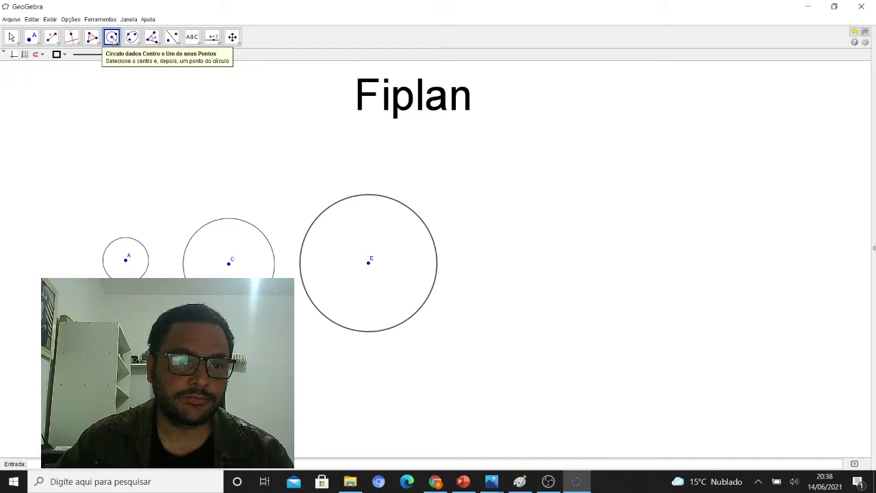
Step: Place a new centre point to the right of the circle centred at point E
left_click(115, 42)
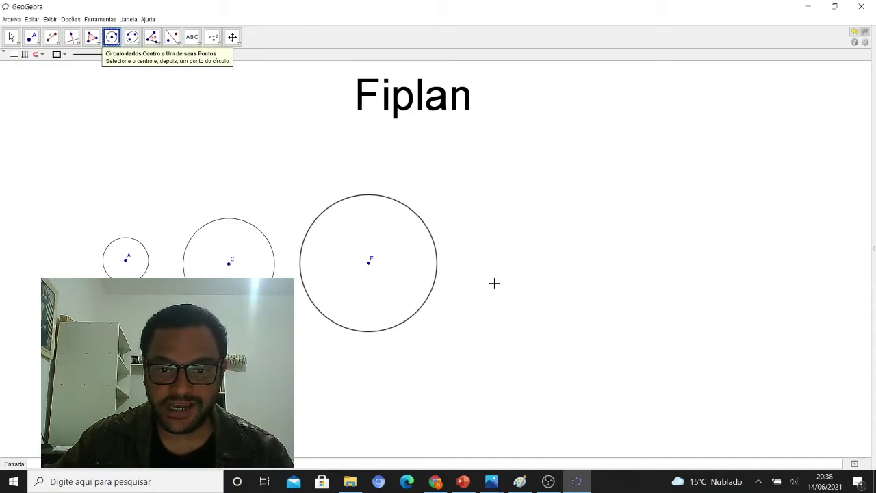
left_click(559, 260)
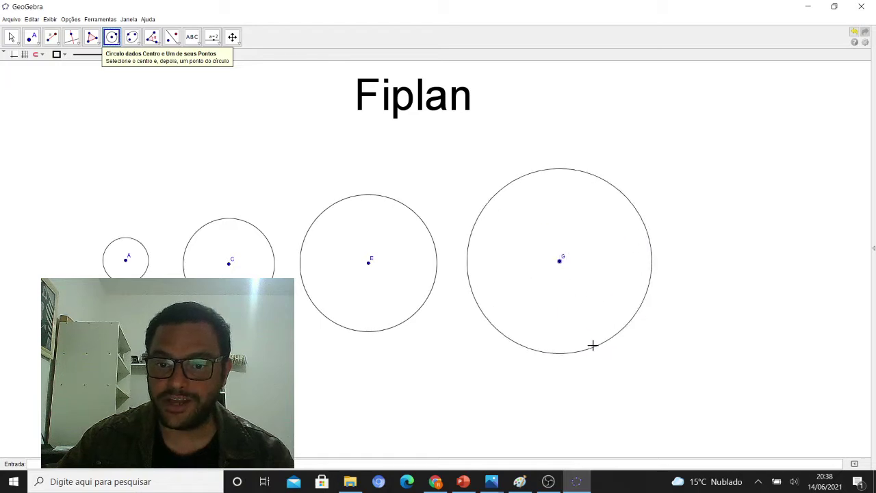
left_click(607, 323)
key("Escape")
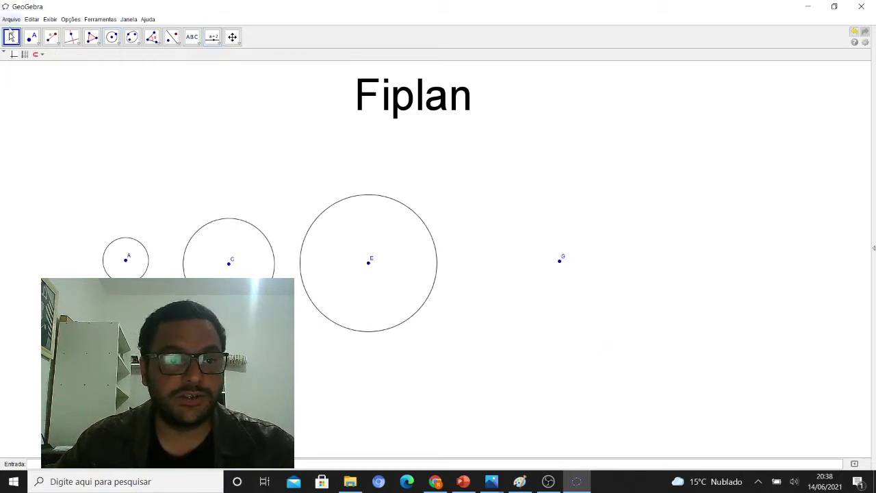
Step: Draw a segment of fixed length 4 starting from point G
left_click(52, 37)
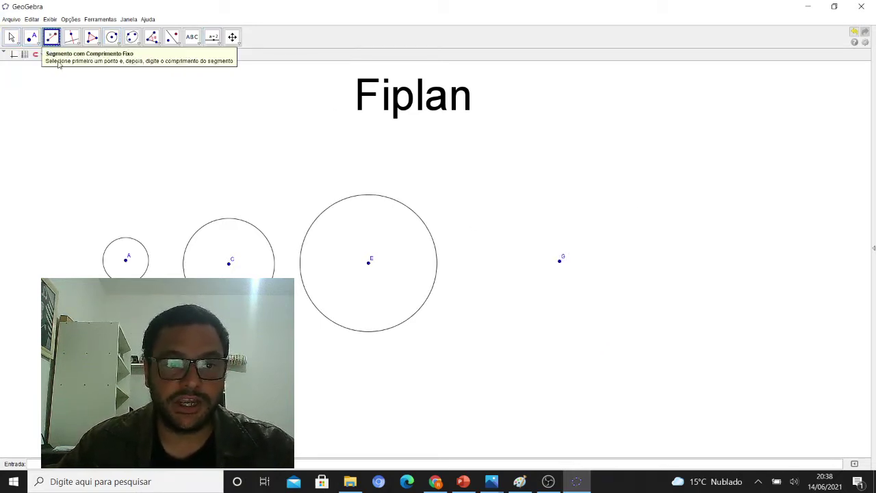
left_click(561, 260)
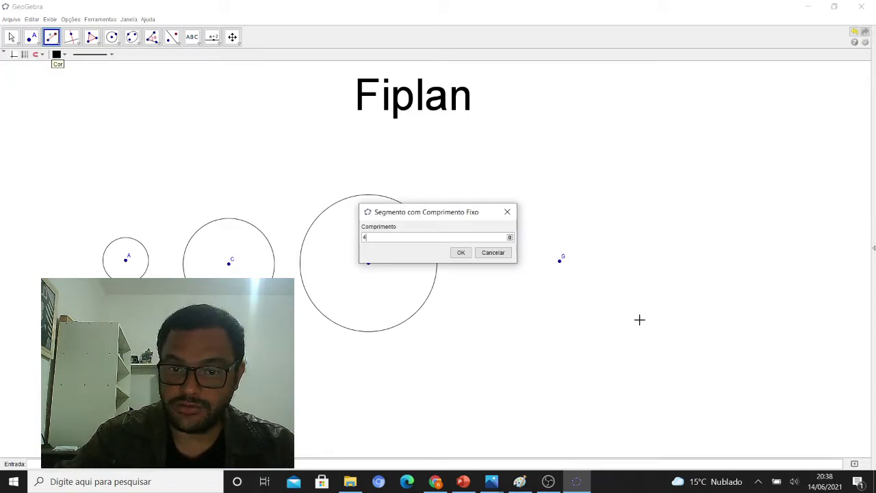
type("4")
key("Return")
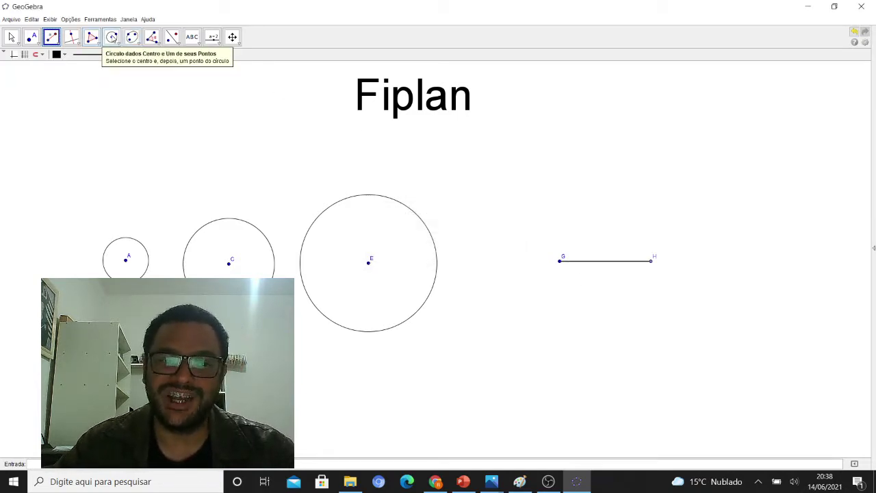
Step: Draw a circle centred at point G through point H, and hide the radius segment GH and point H
left_click(111, 37)
left_click(560, 260)
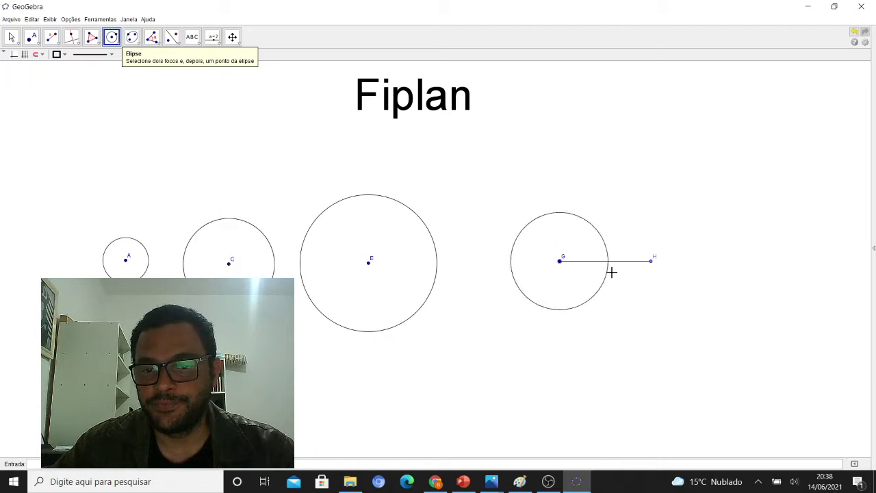
left_click(651, 261)
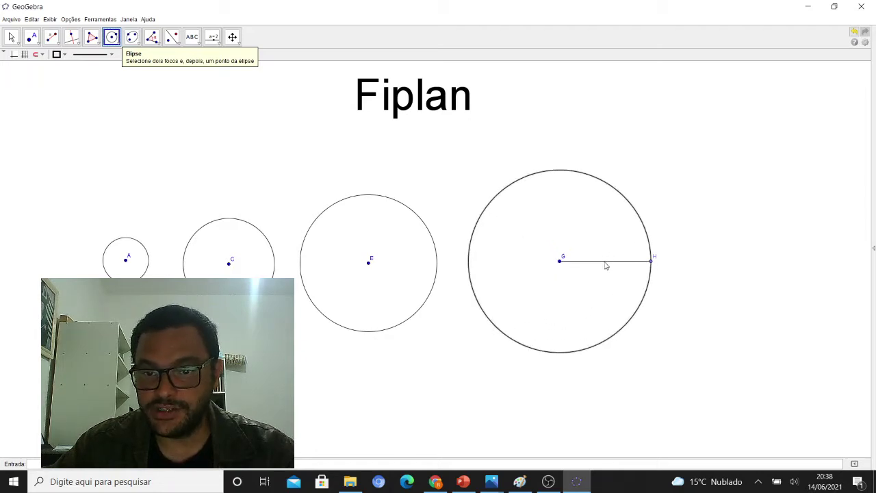
right_click(605, 266)
left_click(621, 284)
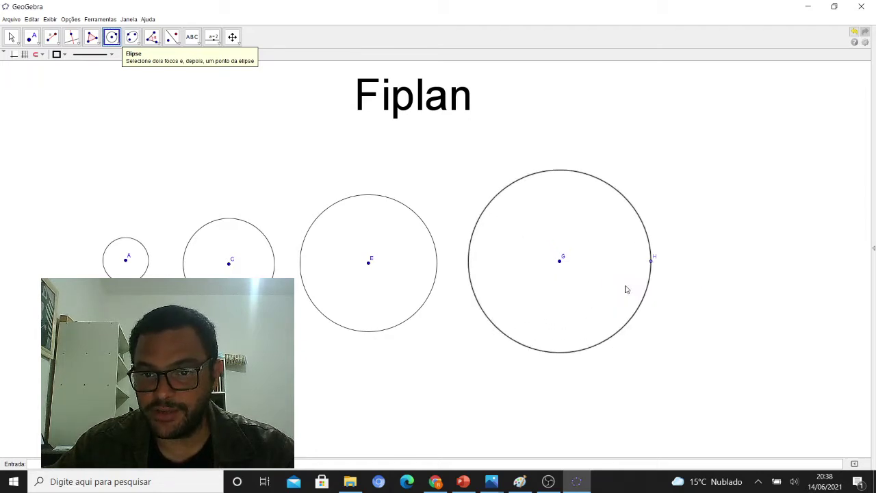
right_click(651, 263)
left_click(673, 281)
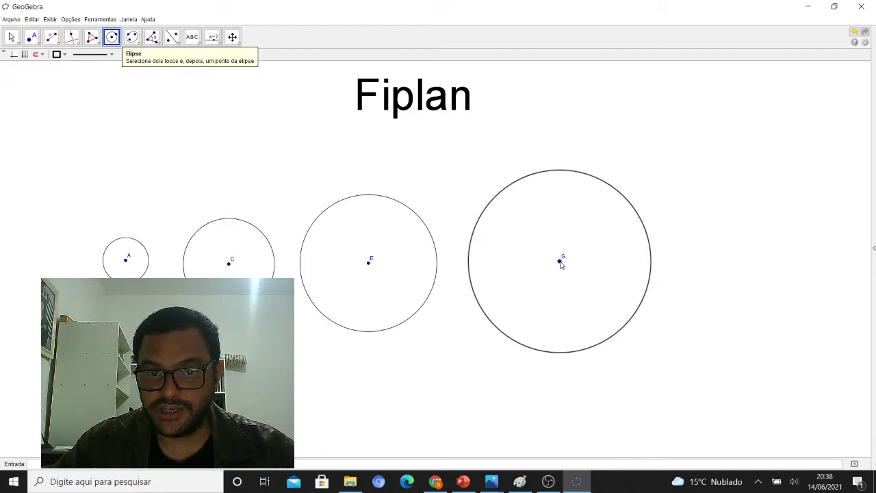
Step: Move the "Fiplan" title up and to the right, leaving more space above the row of circles
left_click(49, 37)
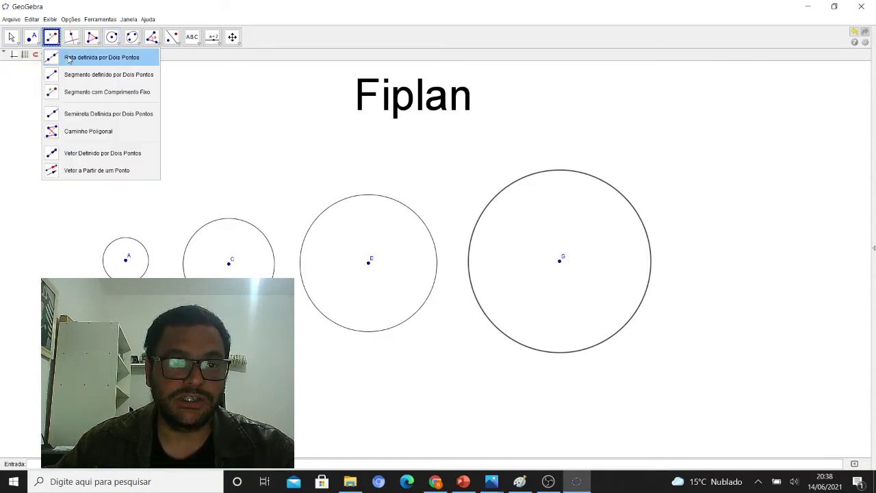
left_click(77, 91)
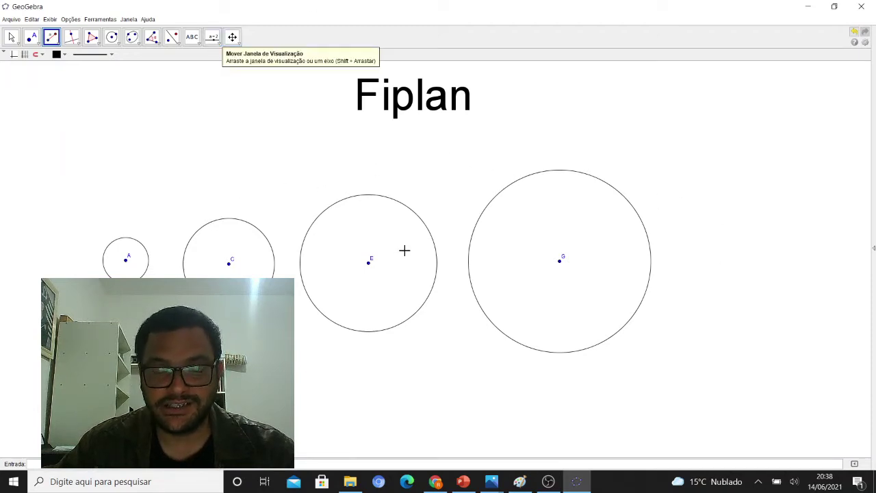
left_click(232, 37)
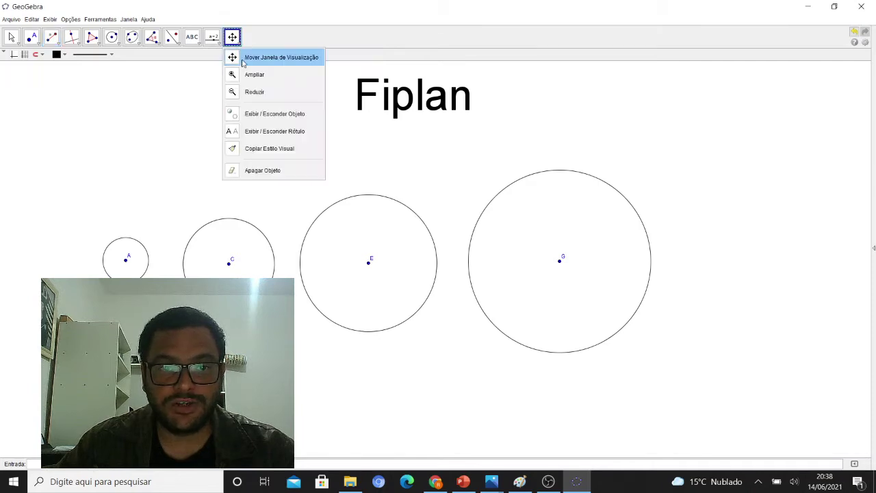
left_click(250, 91)
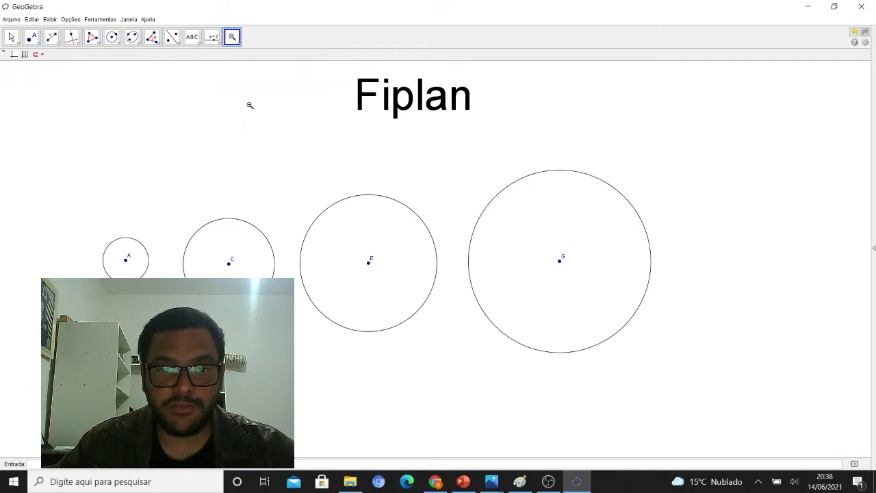
left_click(298, 288)
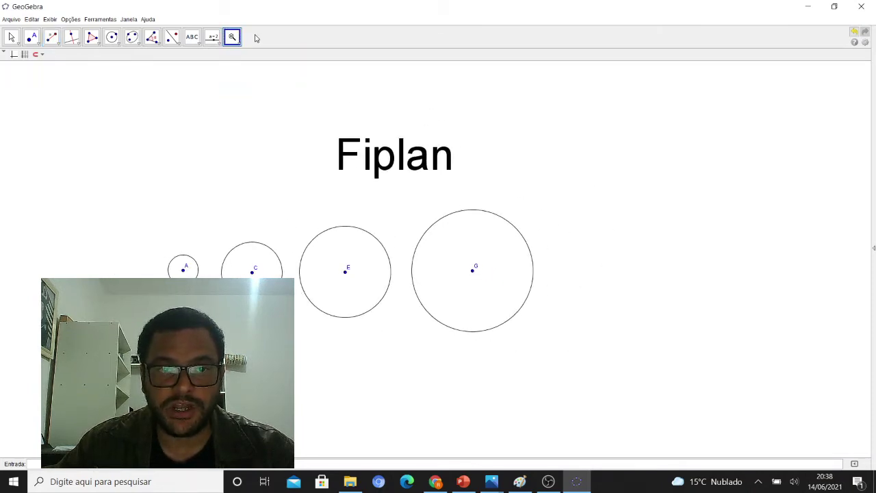
left_click(14, 35)
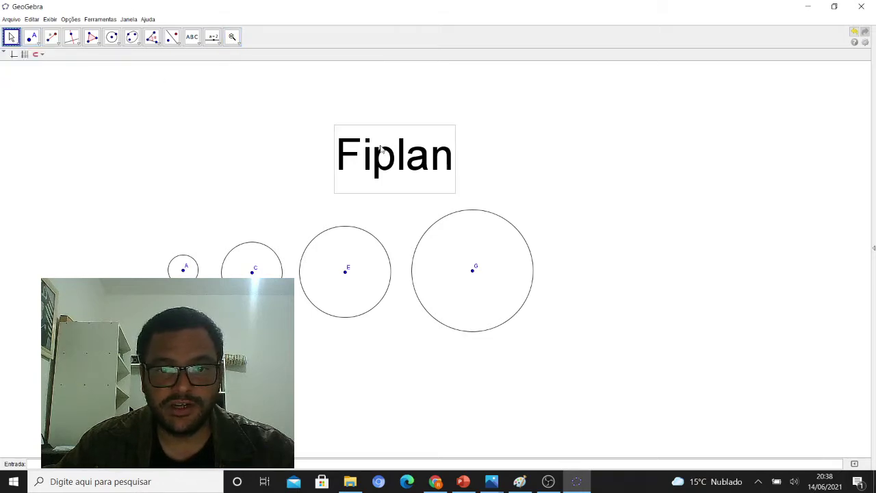
left_click_drag(410, 155, 532, 101)
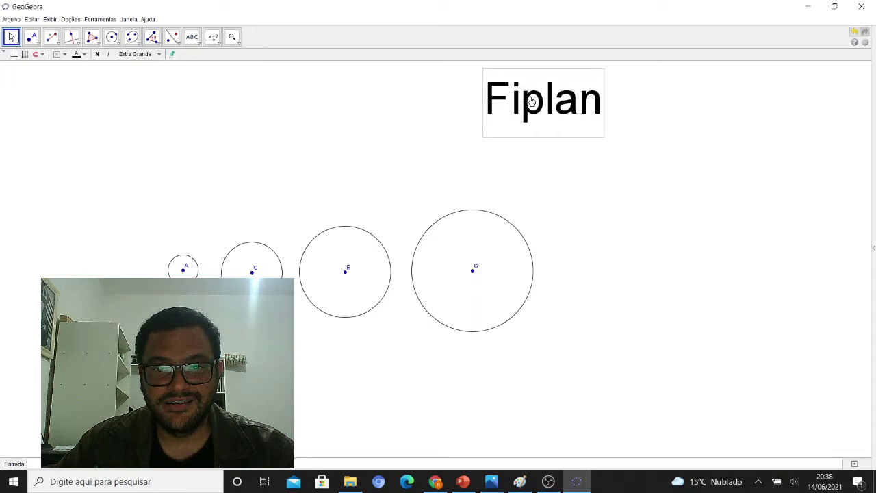
Step: Draw a segment of fixed length 5 from a new point to the right of the circle centred at point G
left_click(231, 36)
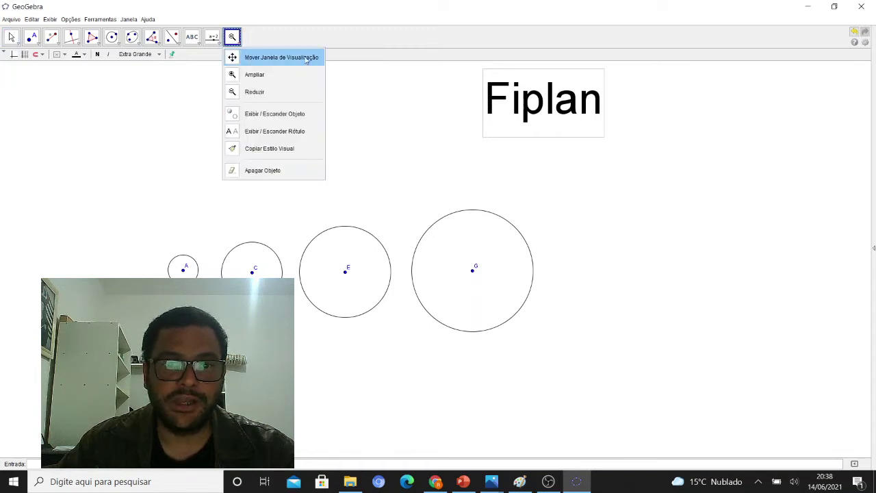
left_click(272, 58)
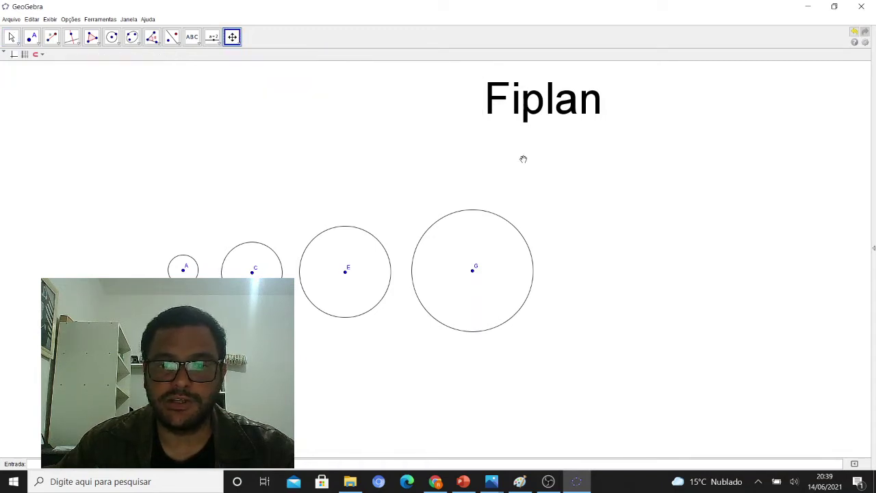
left_click_drag(583, 268, 461, 258)
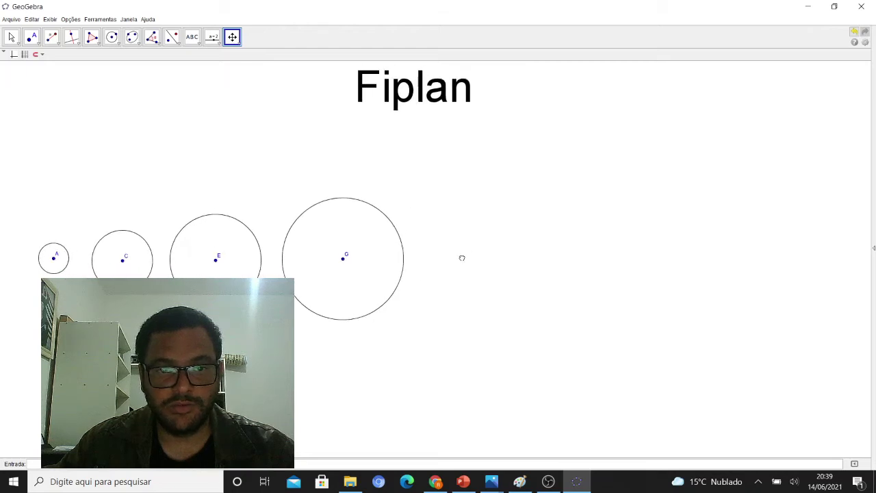
left_click(51, 37)
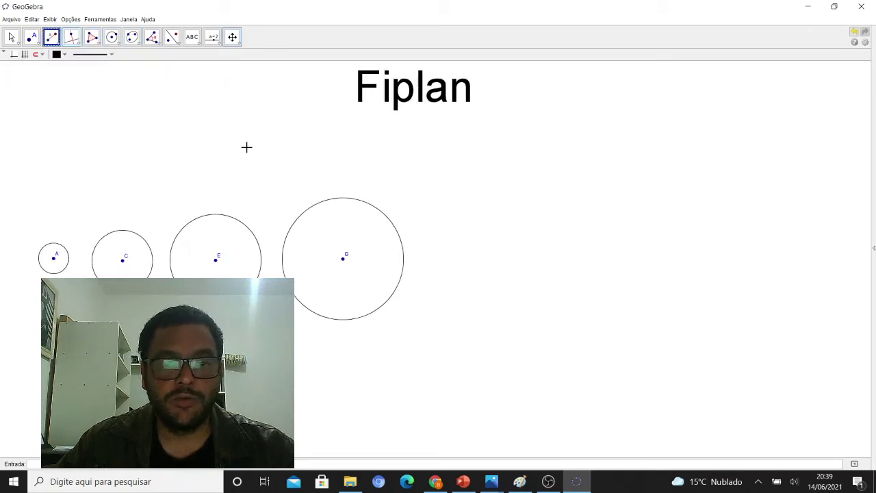
left_click(52, 36)
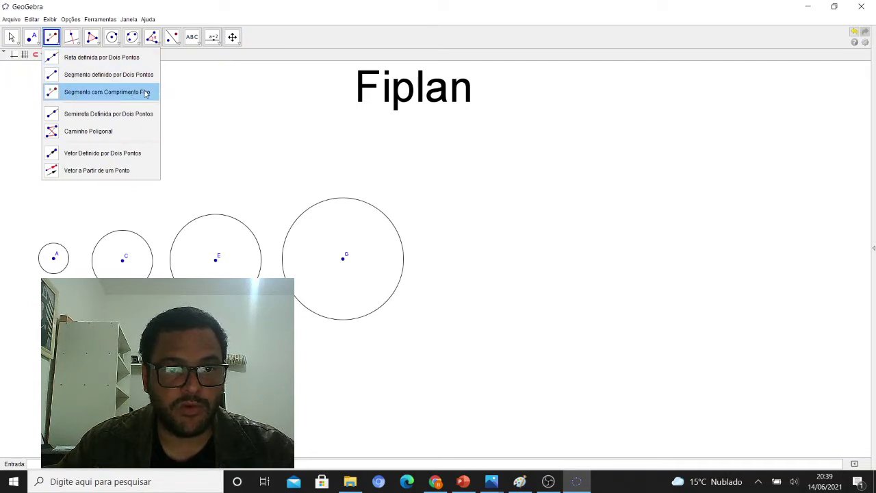
left_click(74, 93)
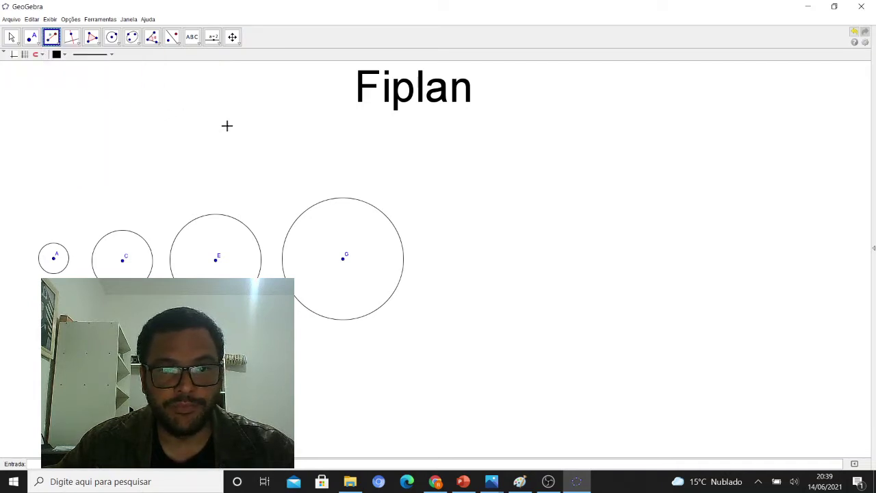
left_click(511, 260)
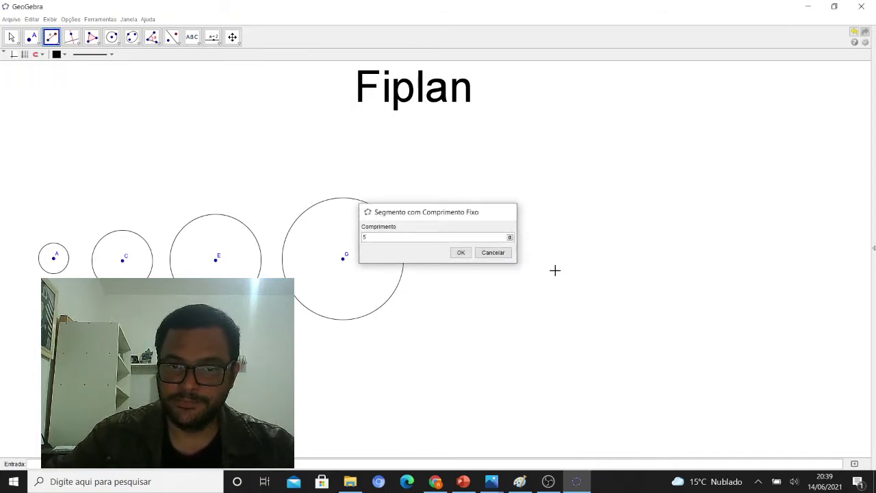
key("Return")
Step: Draw a circle centred at point I through point J, and hide the radius segment IJ and point J
left_click(113, 37)
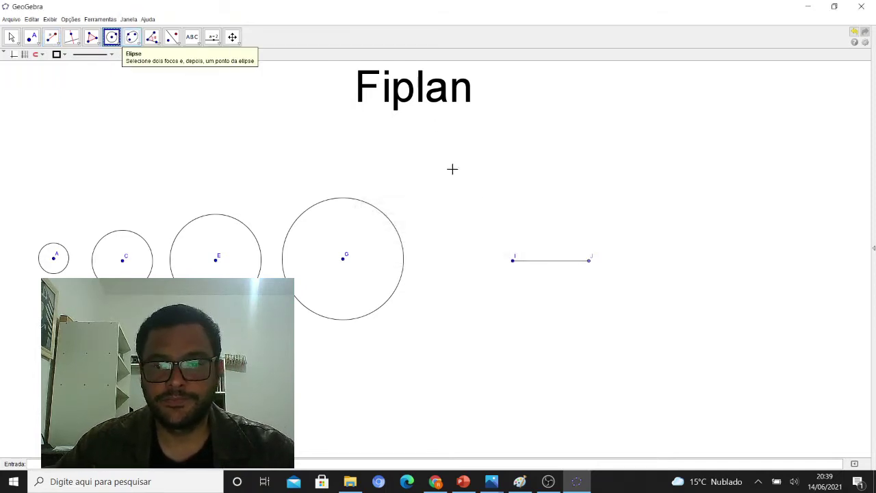
left_click(512, 260)
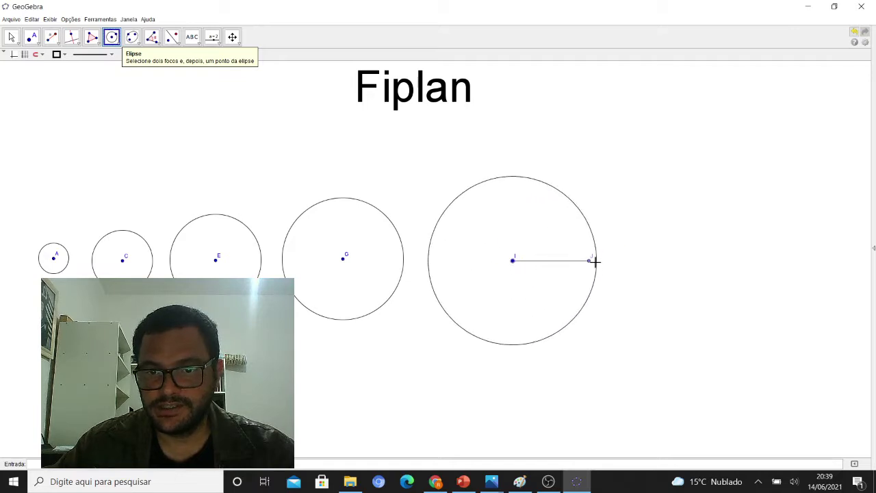
left_click(588, 260)
left_click(11, 37)
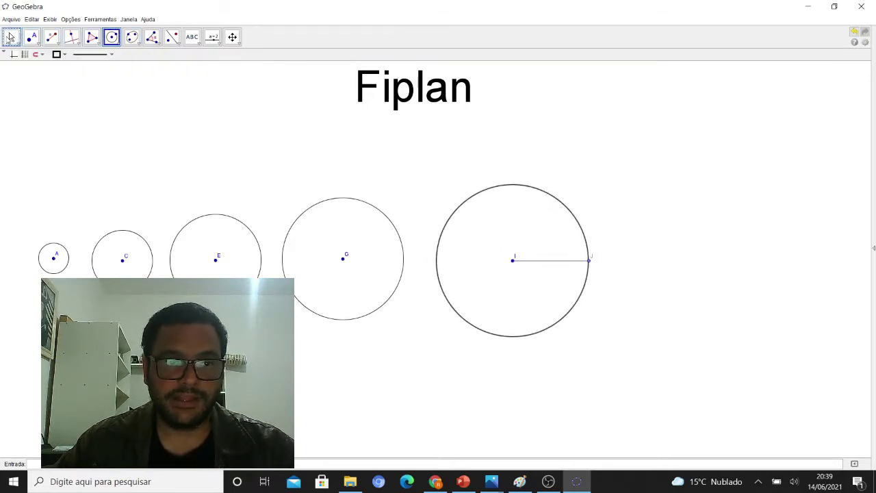
right_click(555, 265)
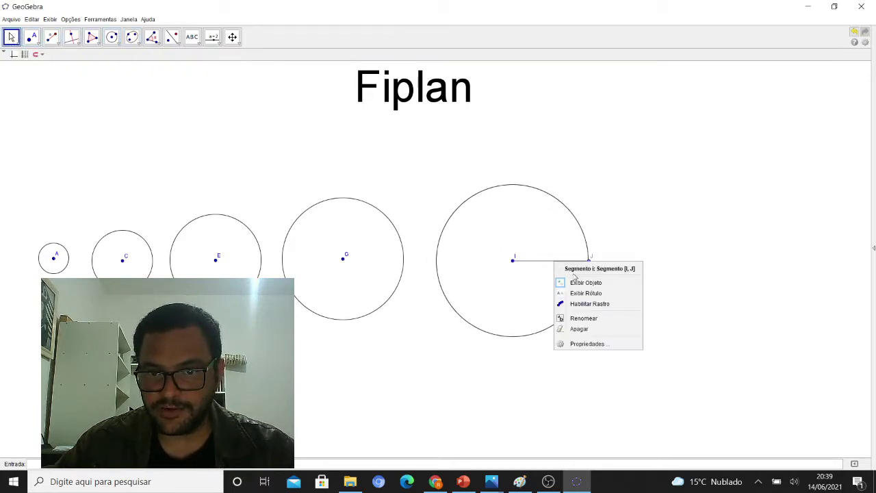
left_click(579, 282)
right_click(590, 262)
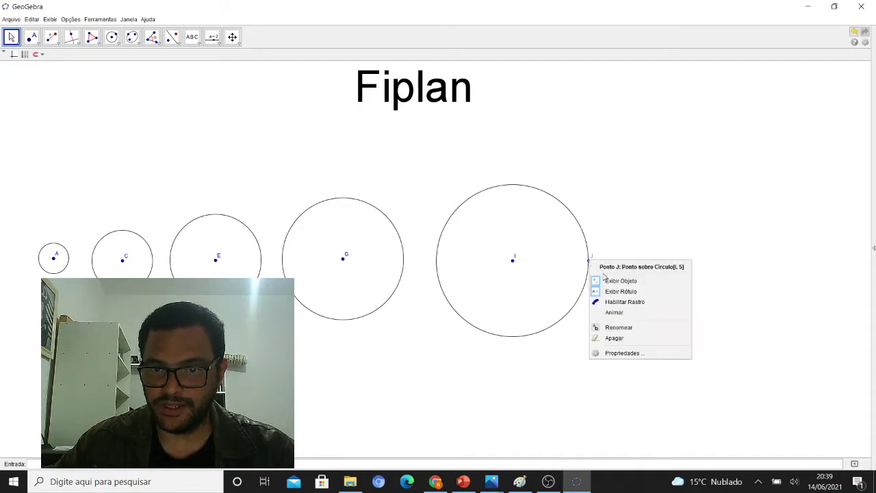
left_click(595, 280)
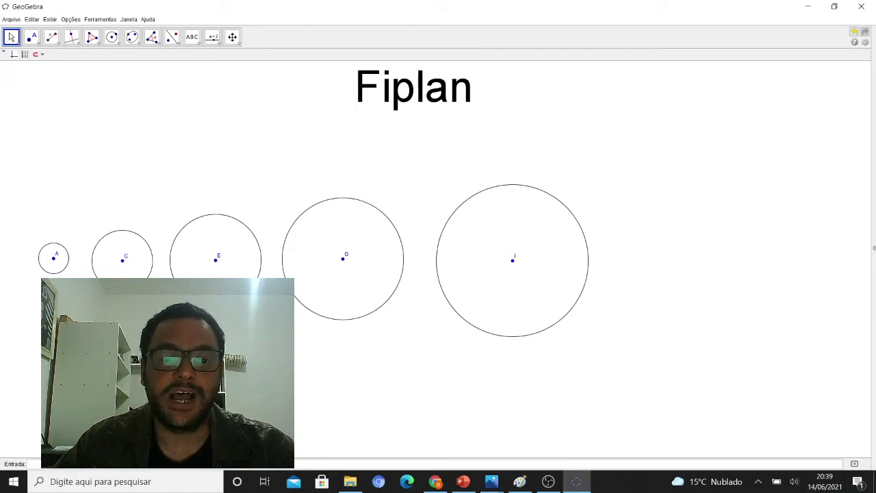
Step: Copy all five circles with their centre points and paste them as a second row beneath the originals
left_click(232, 37)
left_click_drag(487, 192, 494, 96)
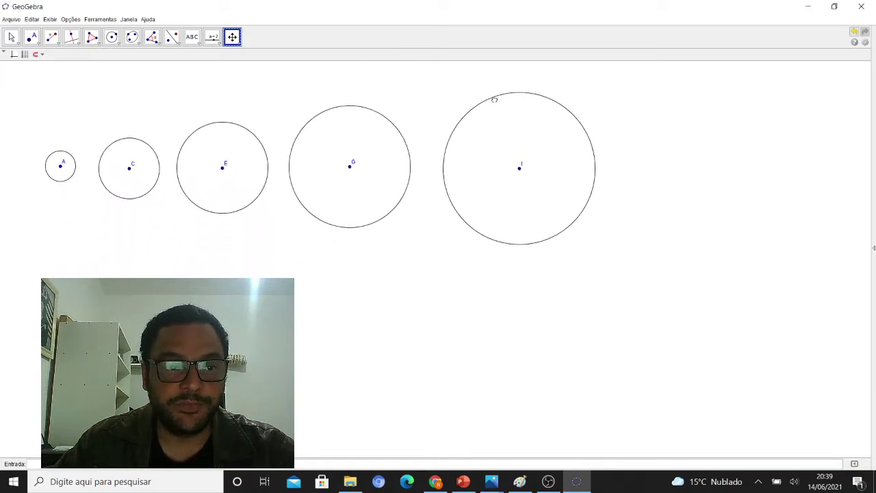
left_click(19, 45)
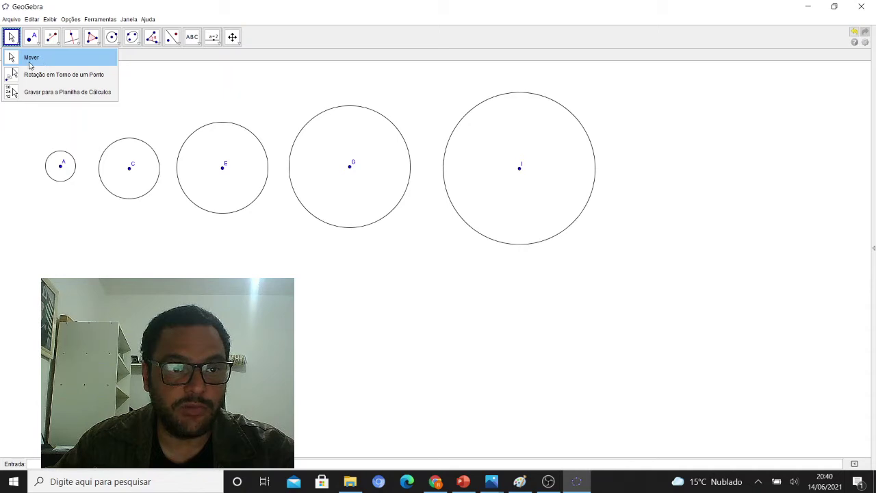
left_click(28, 61)
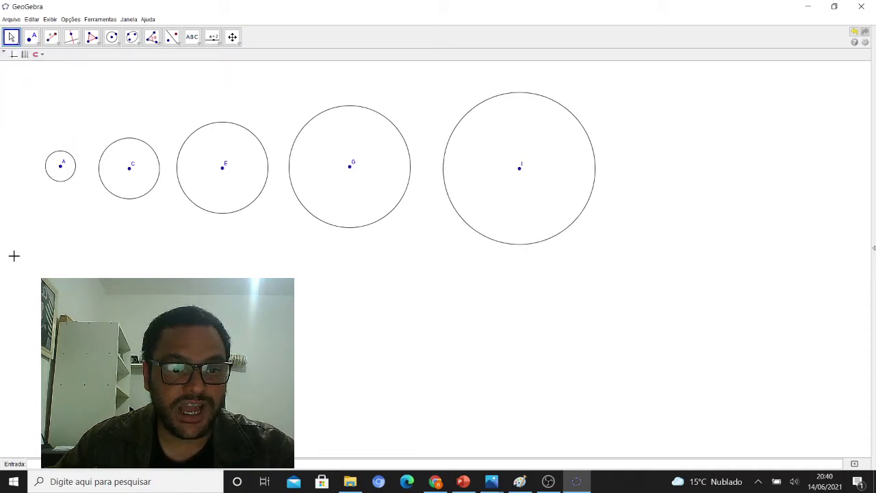
left_click_drag(5, 282, 639, 68)
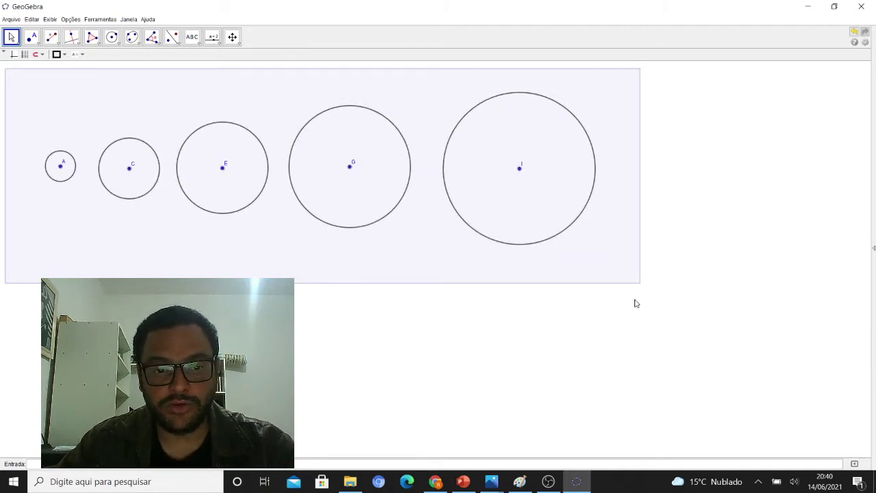
key("Escape")
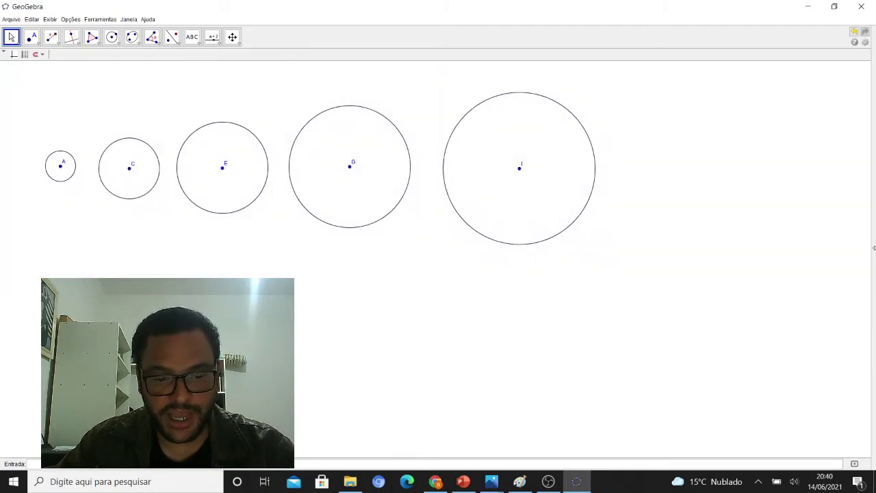
key("ctrl+v")
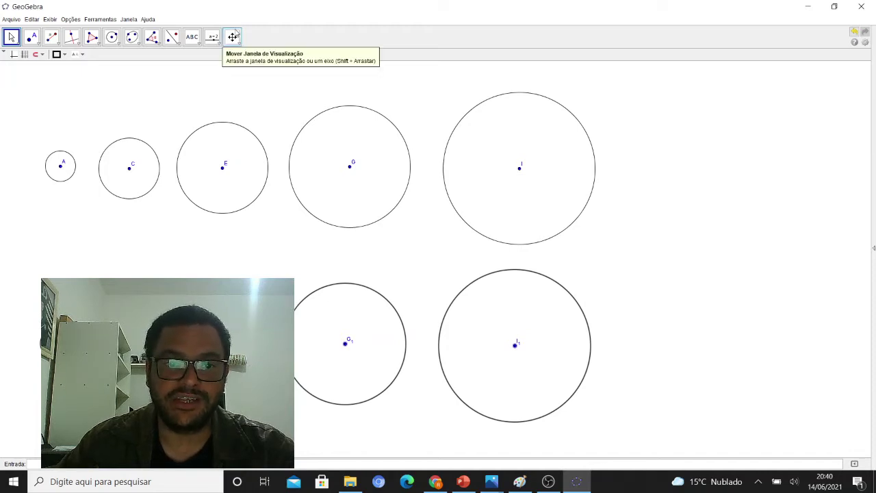
Step: Paste the copied circles again as a third row beneath the second one
left_click(233, 36)
left_click_drag(258, 281, 262, 202)
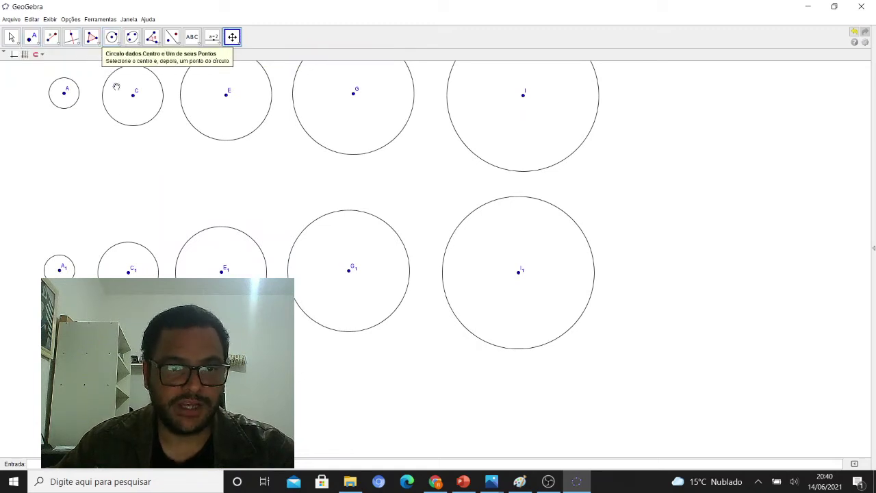
key("Escape")
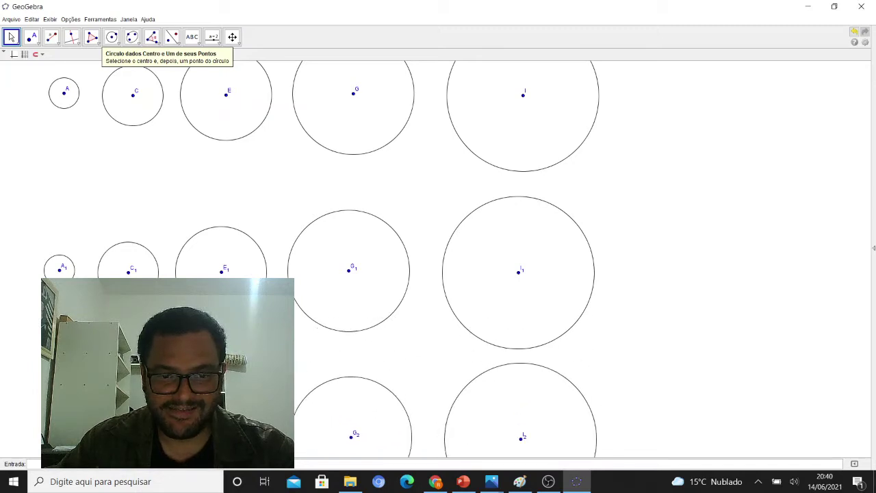
Step: Paste another copy of the five circles and place it as a fourth row beneath the third
scroll(311, 232, "down", 3)
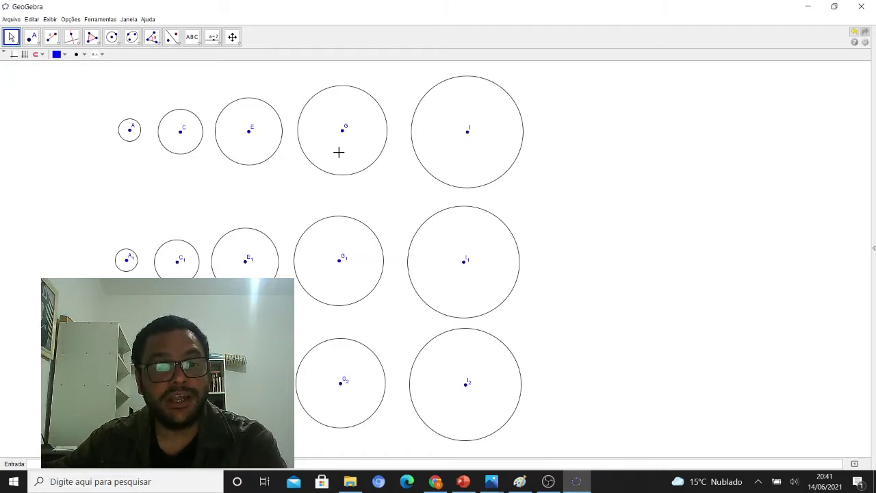
scroll(322, 178, "down", 2)
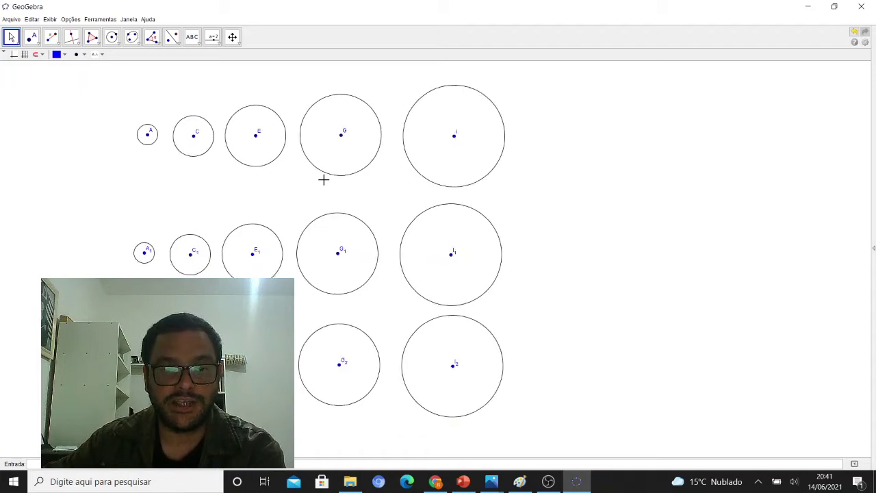
left_click(232, 37)
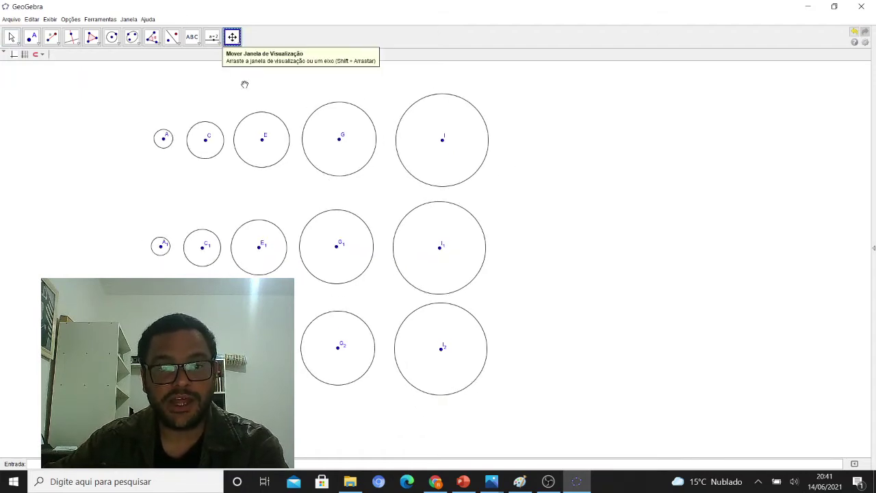
left_click_drag(303, 211, 280, 182)
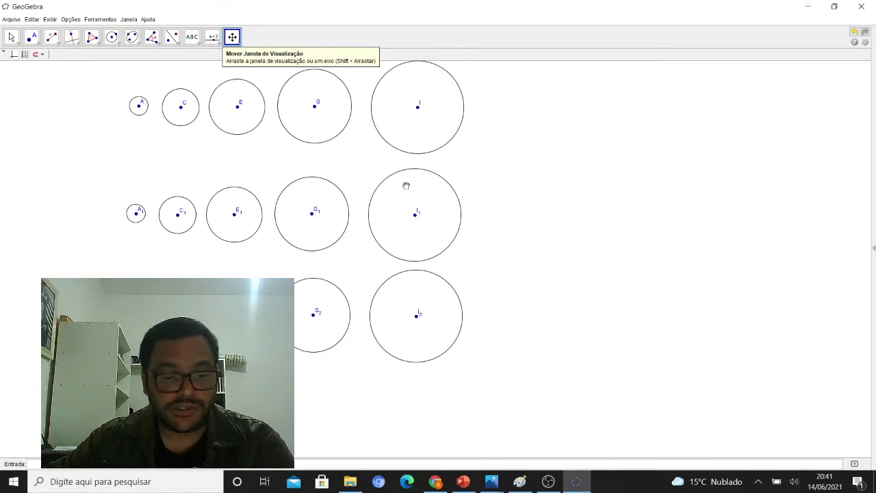
key("ctrl+v")
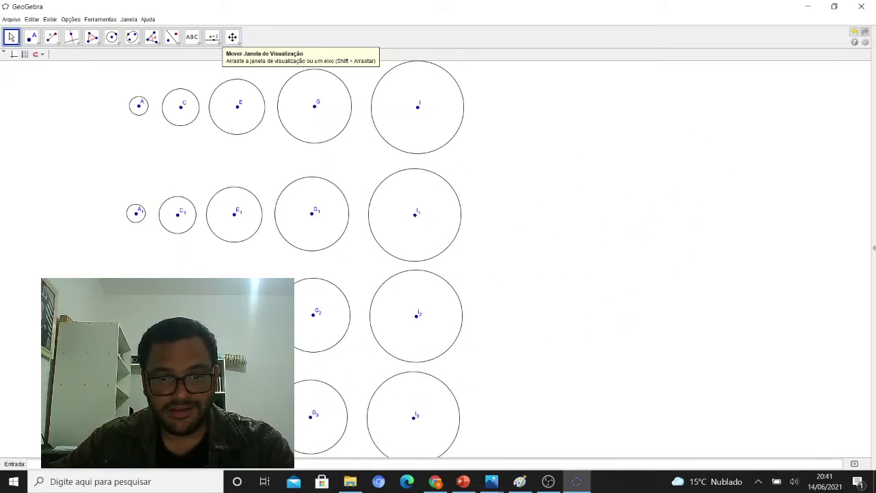
left_click(424, 413)
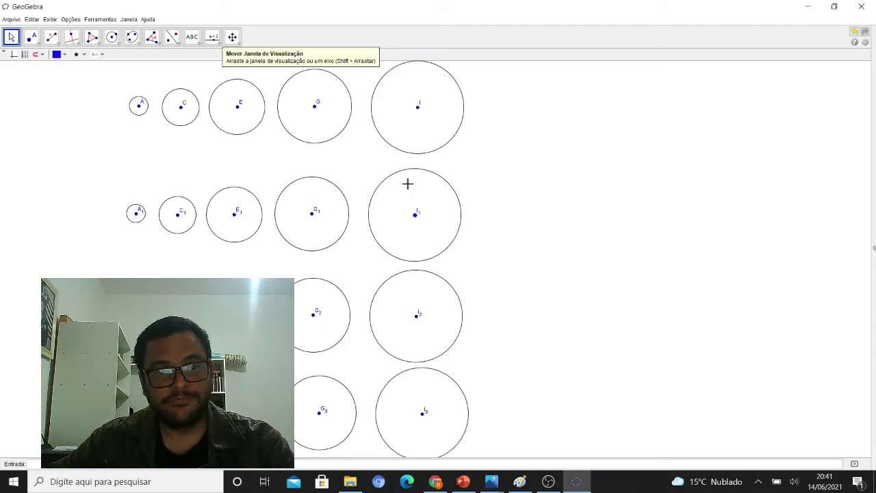
Step: Draw a fixed-length segment of length 1 in the empty area beside the first row's largest circle
left_click(233, 38)
left_click_drag(646, 246, 559, 253)
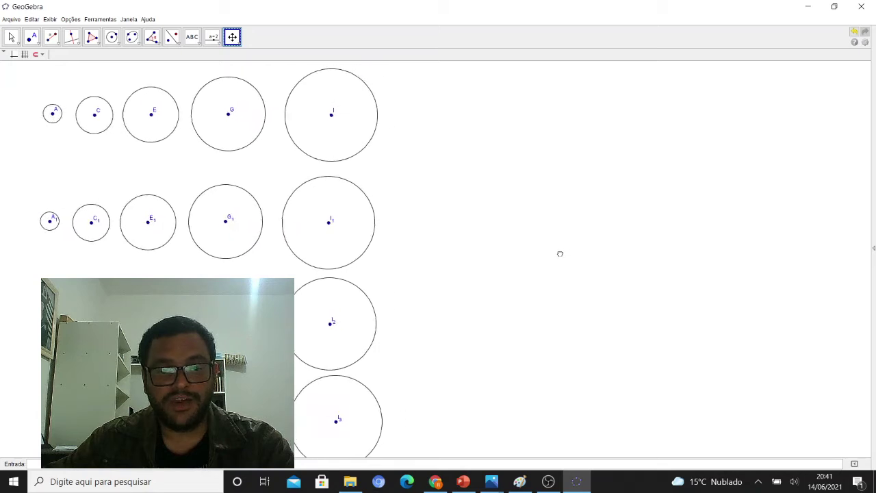
left_click(55, 39)
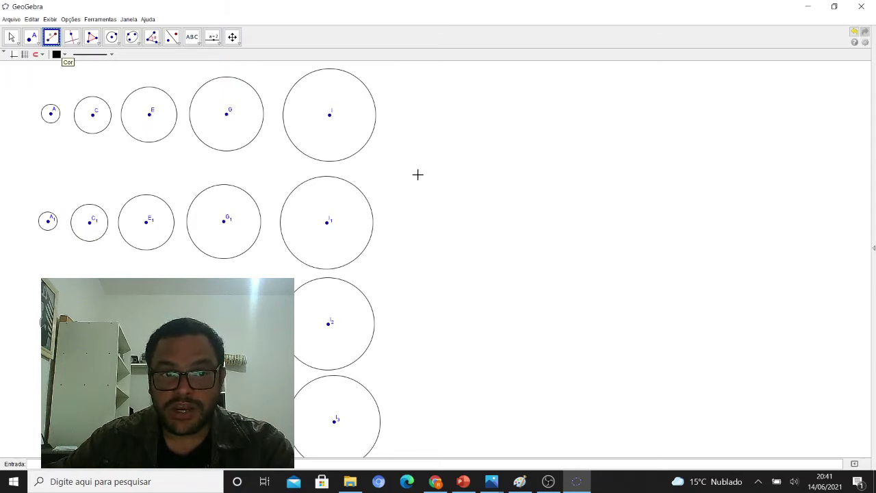
left_click(60, 42)
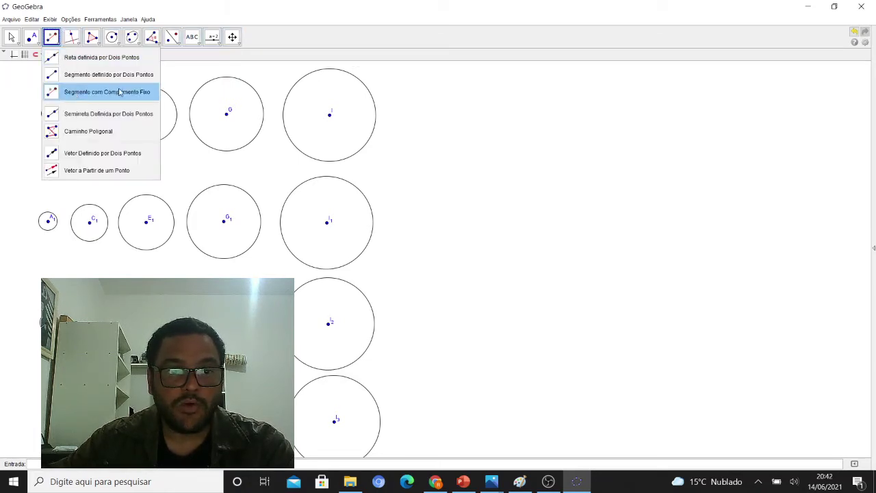
left_click(86, 92)
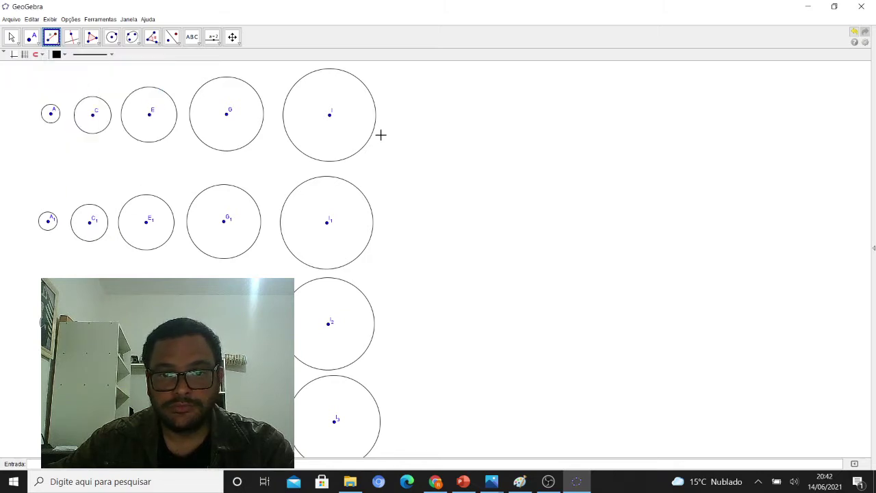
left_click(453, 131)
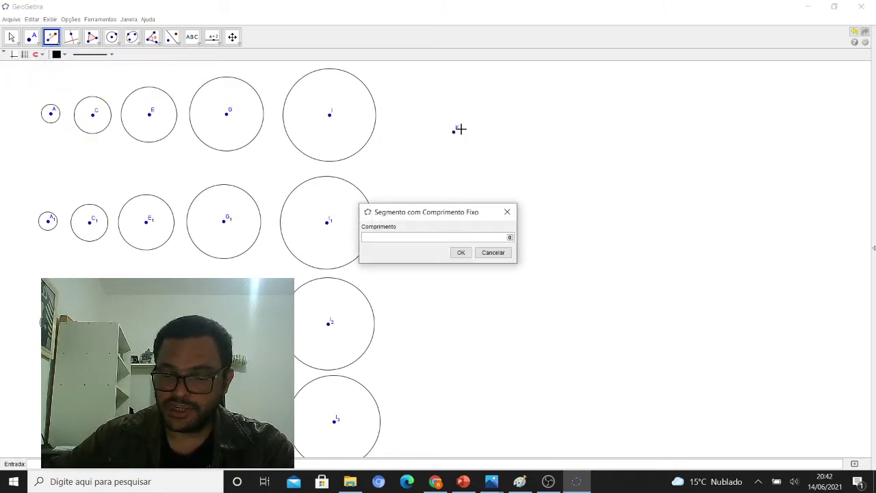
key("Return")
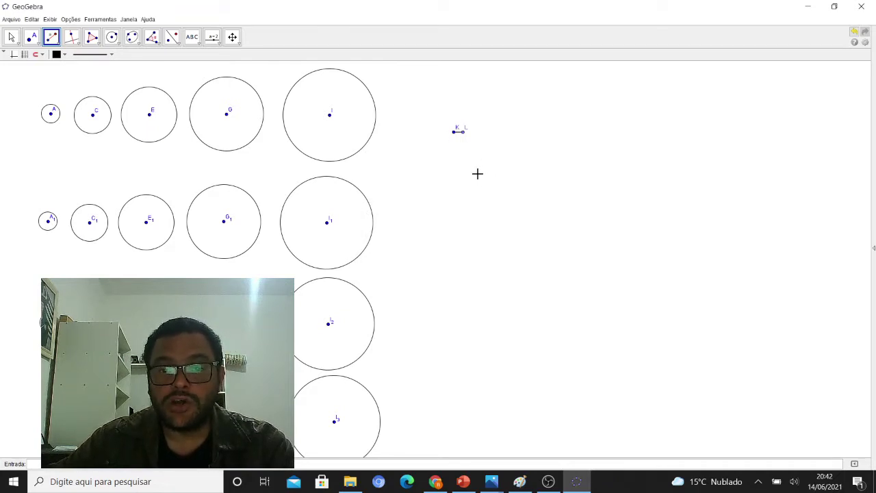
Step: Construct a square on segment KL as a regular polygon with 4 vertices
scroll(477, 173, "down", 3)
scroll(476, 174, "up", 6)
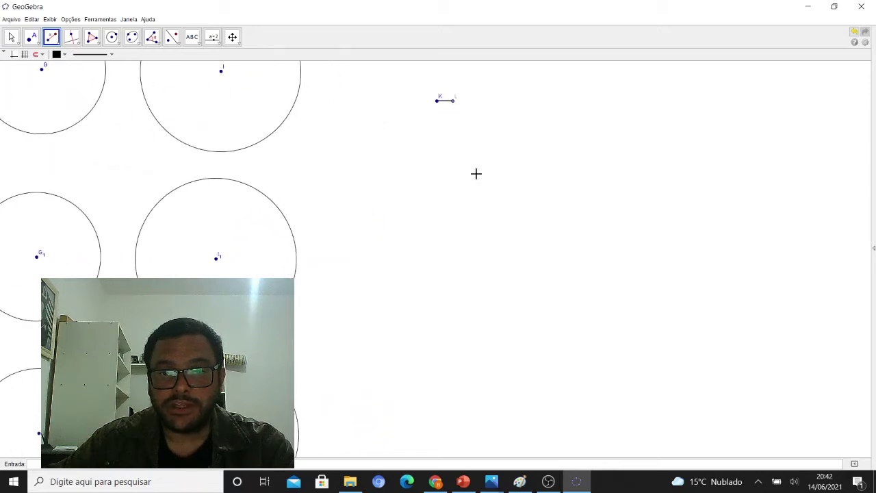
scroll(476, 173, "down", 6)
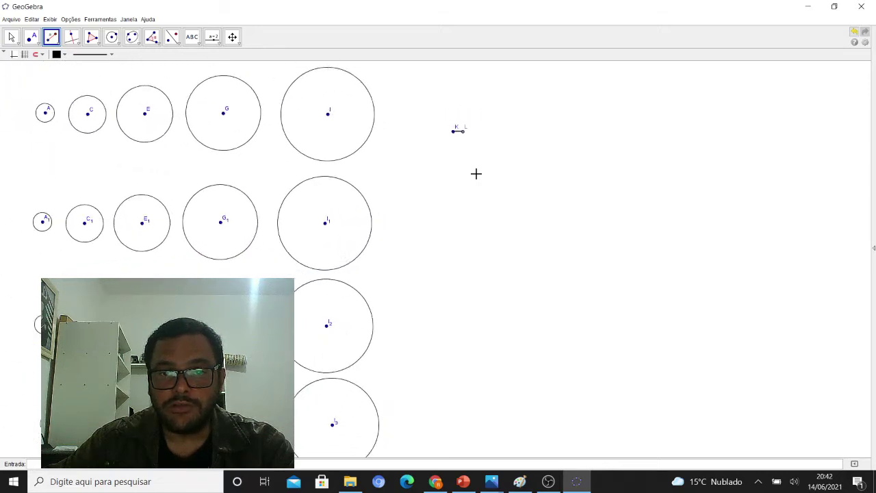
left_click(239, 43)
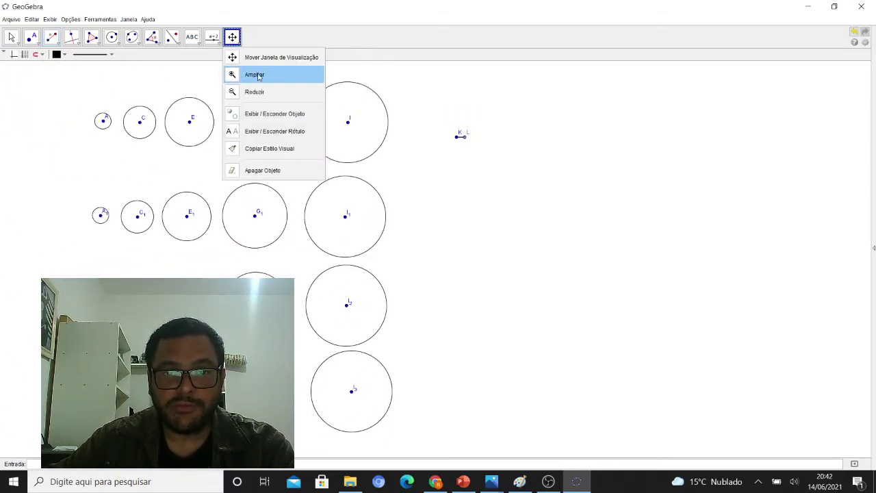
left_click(255, 77)
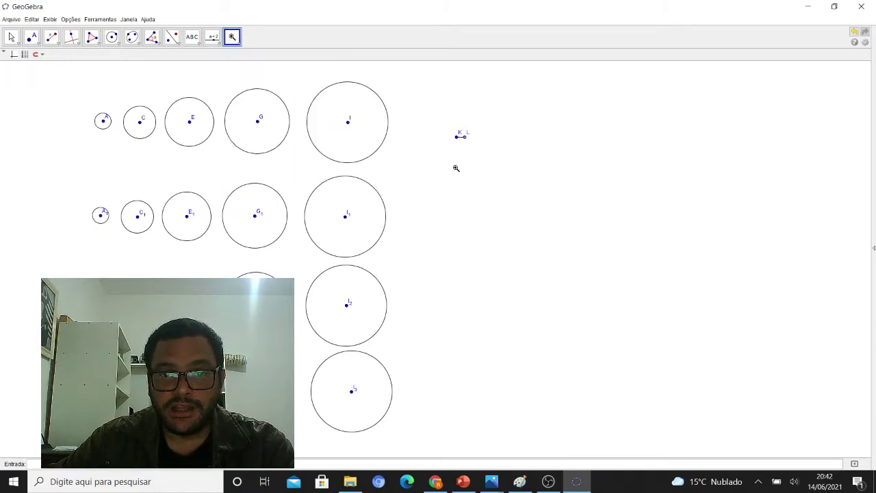
left_click(456, 168)
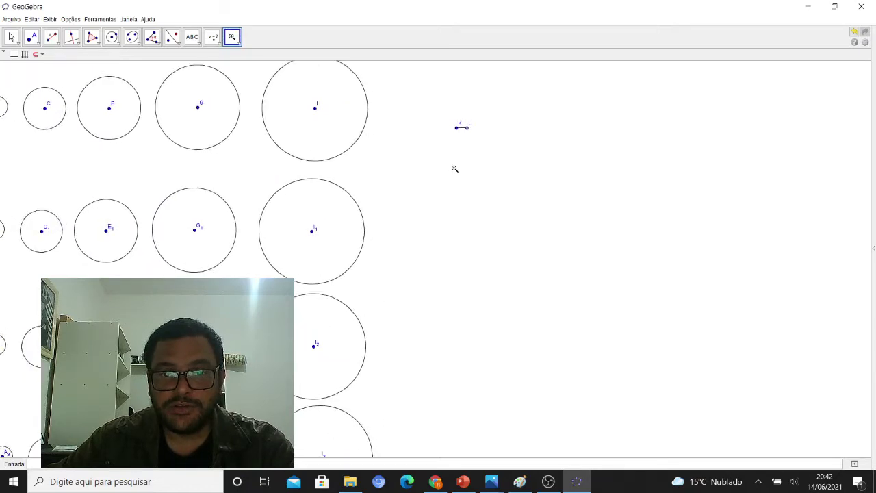
left_click(240, 42)
left_click(288, 60)
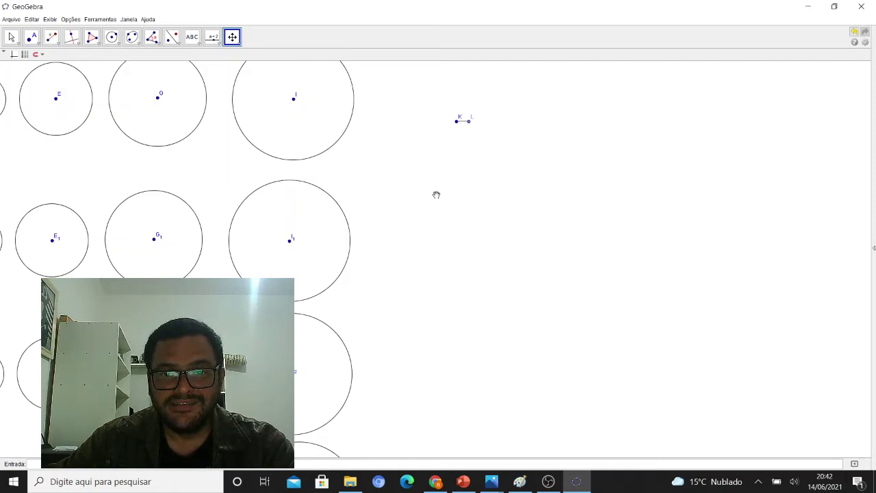
left_click_drag(436, 195, 325, 232)
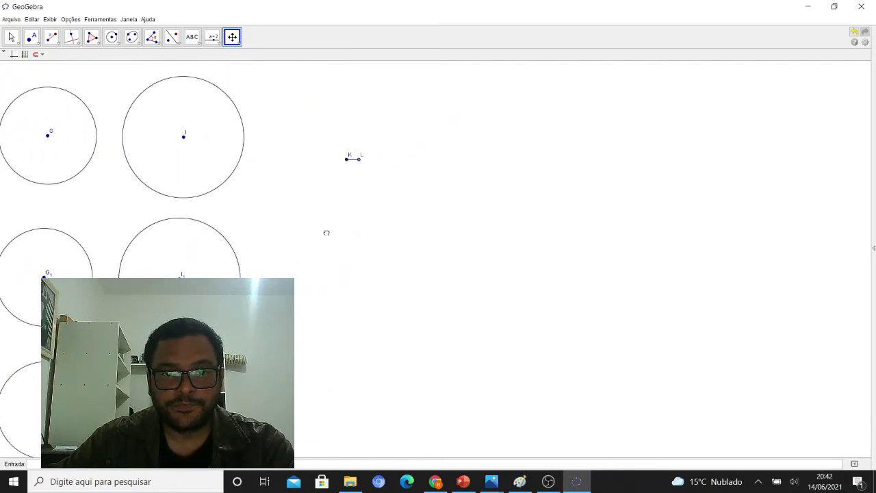
left_click(96, 42)
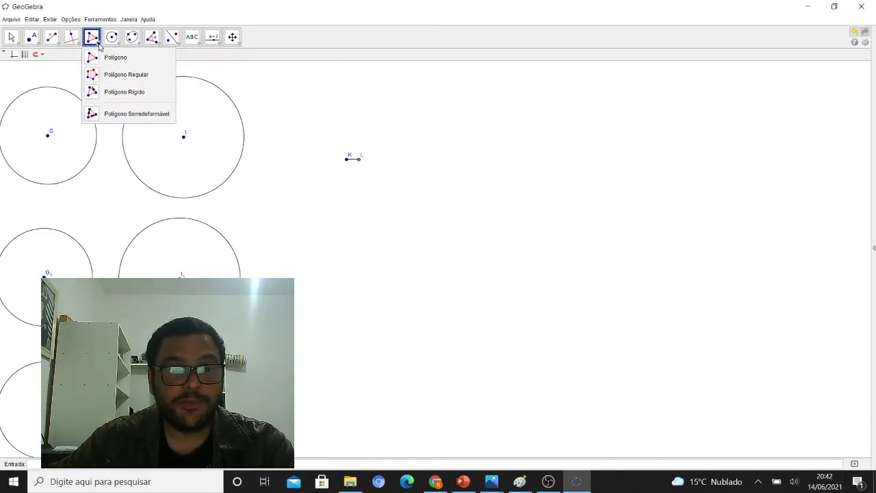
left_click(125, 78)
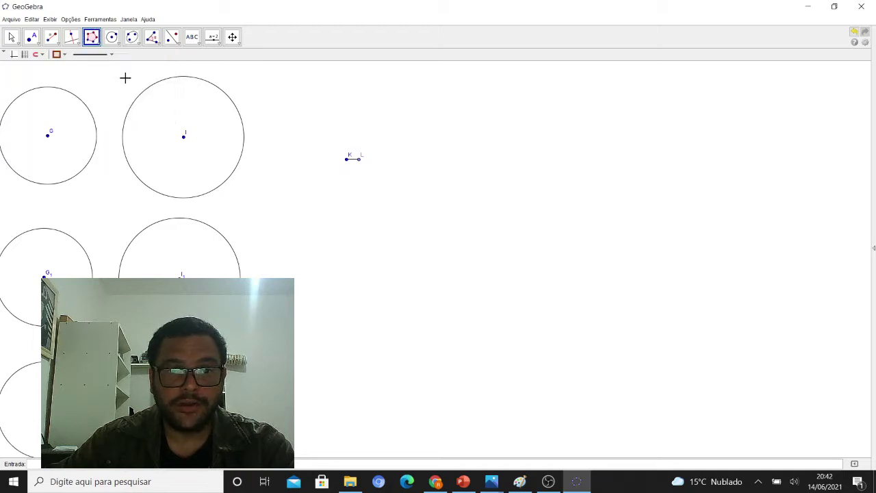
left_click(346, 159)
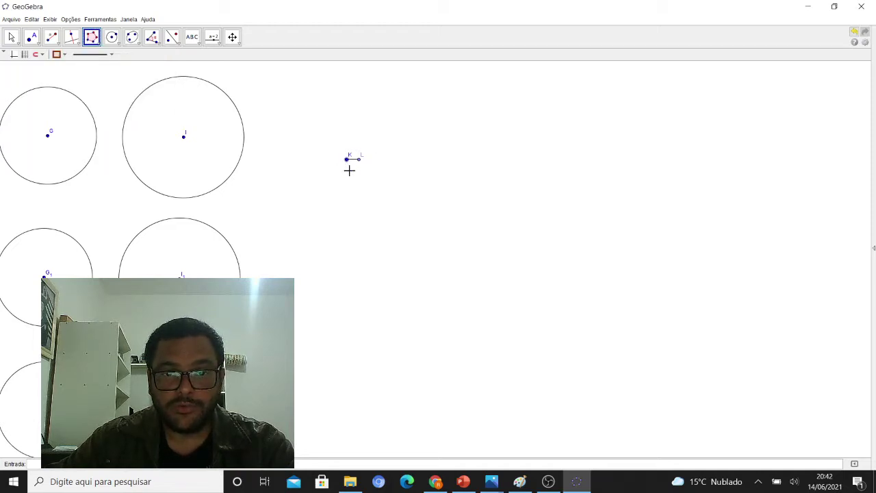
left_click(359, 160)
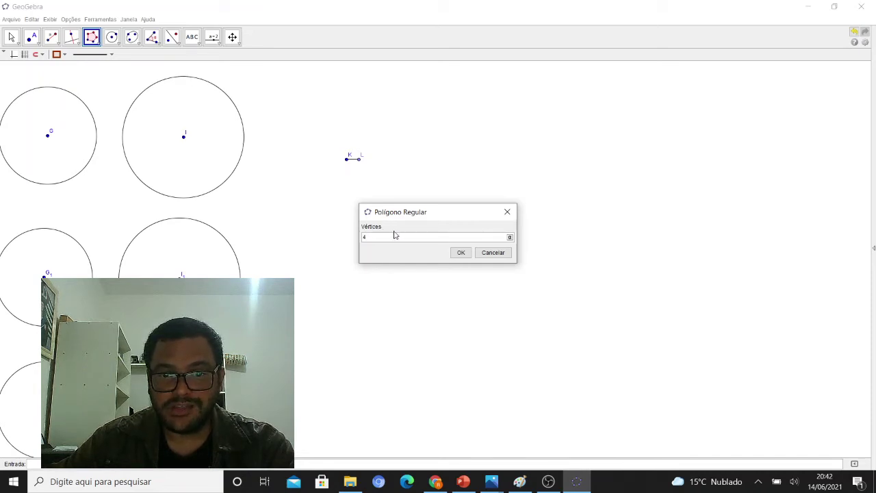
left_click(459, 253)
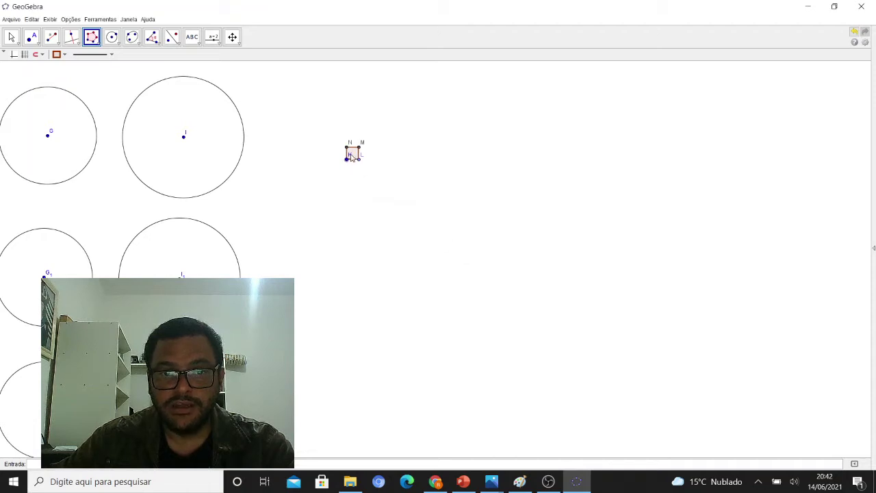
Step: Draw a fixed-length segment of length 2 beside the small square
left_click(51, 37)
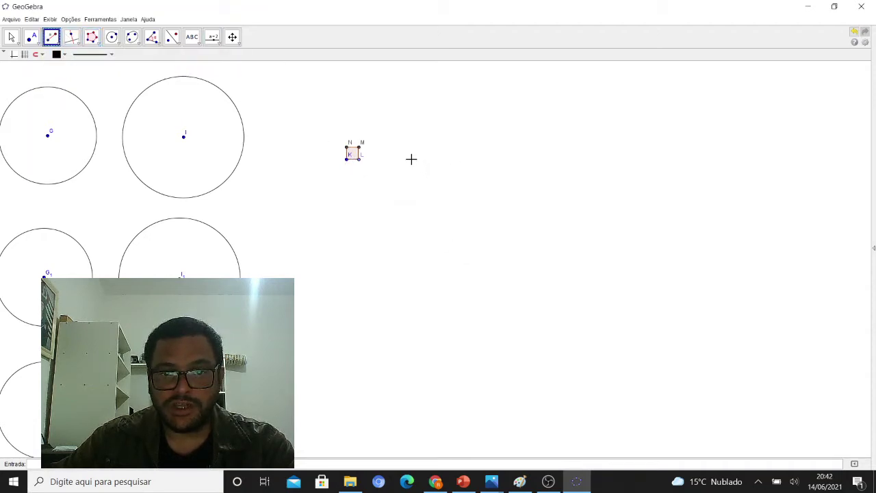
left_click(57, 43)
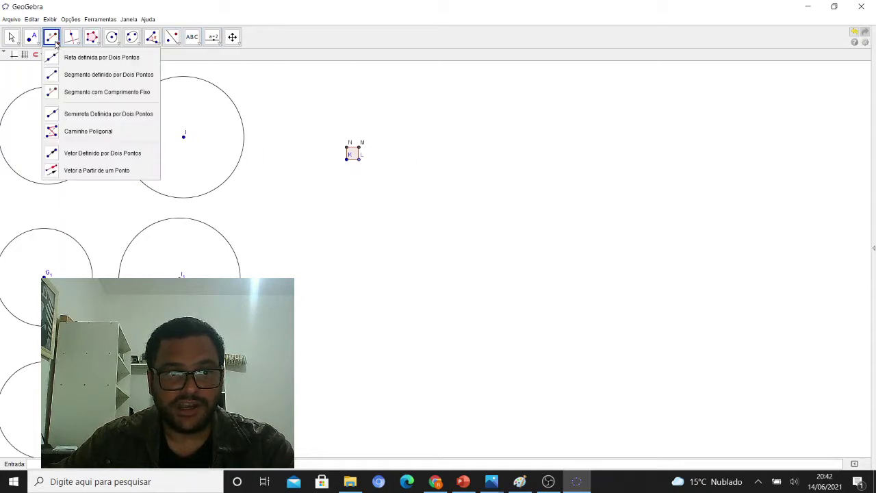
left_click(111, 93)
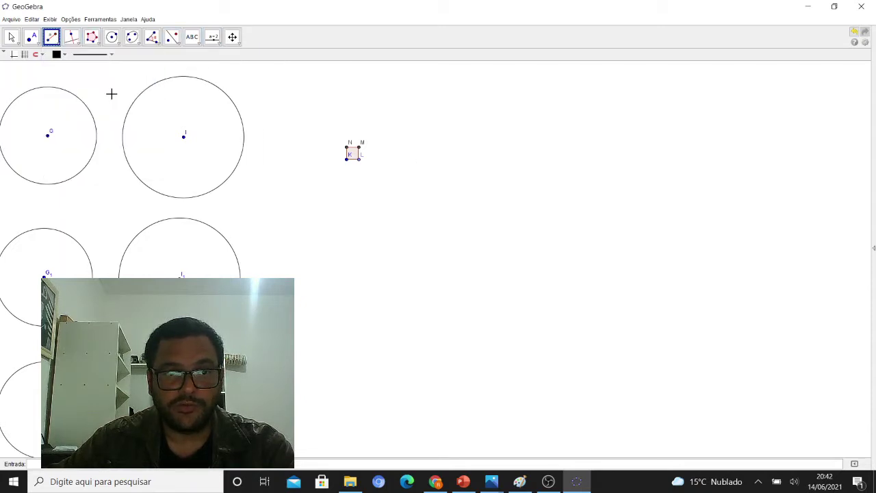
left_click(393, 161)
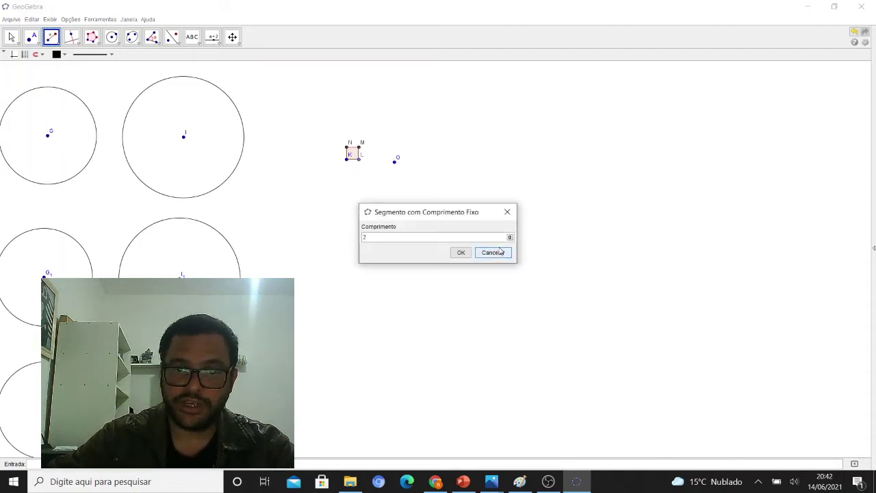
left_click(460, 252)
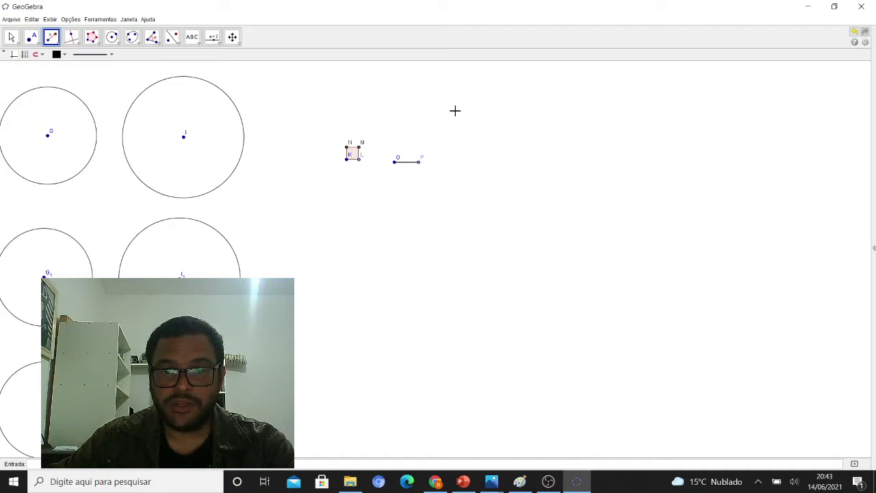
Step: Construct a square on segment OP as a regular polygon with 4 vertices
left_click(99, 43)
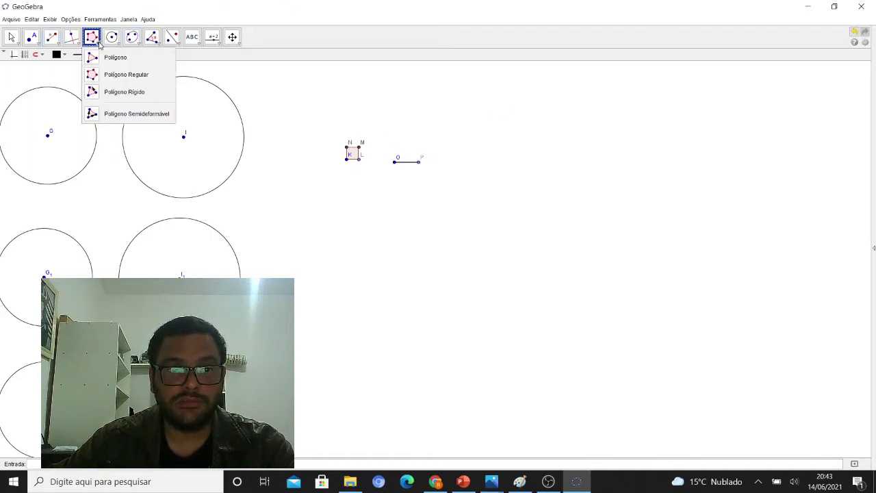
left_click(126, 78)
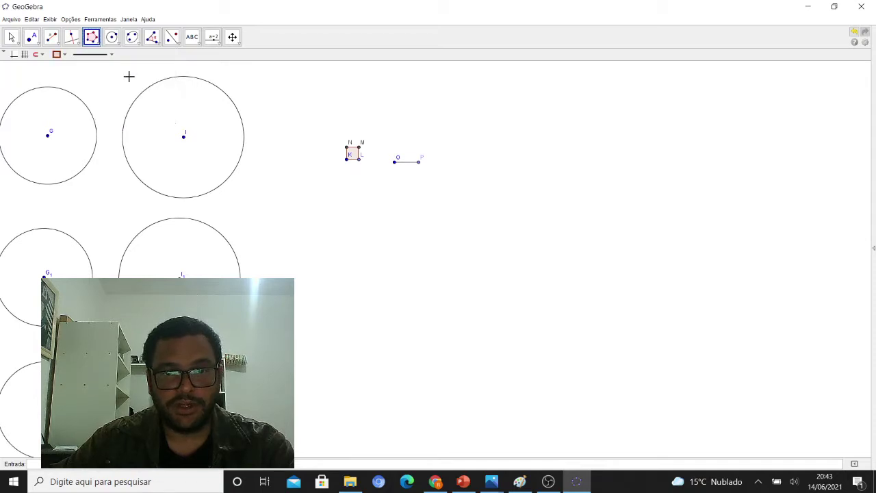
left_click(394, 161)
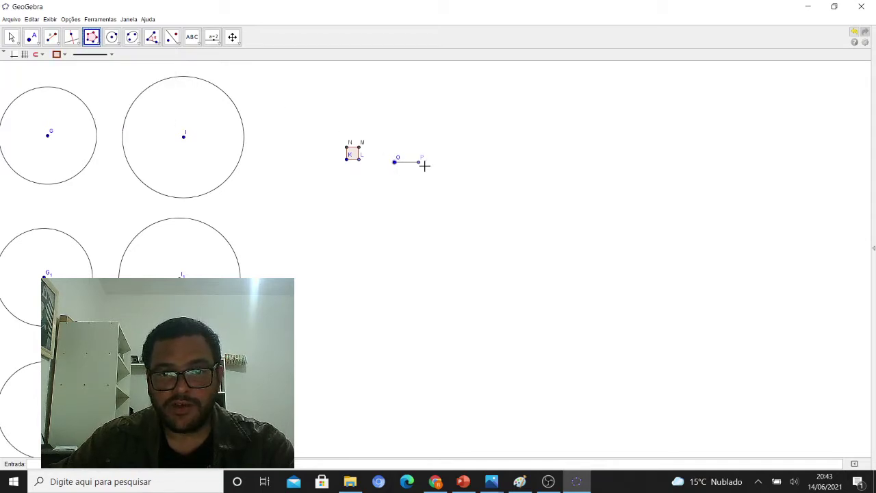
left_click(419, 162)
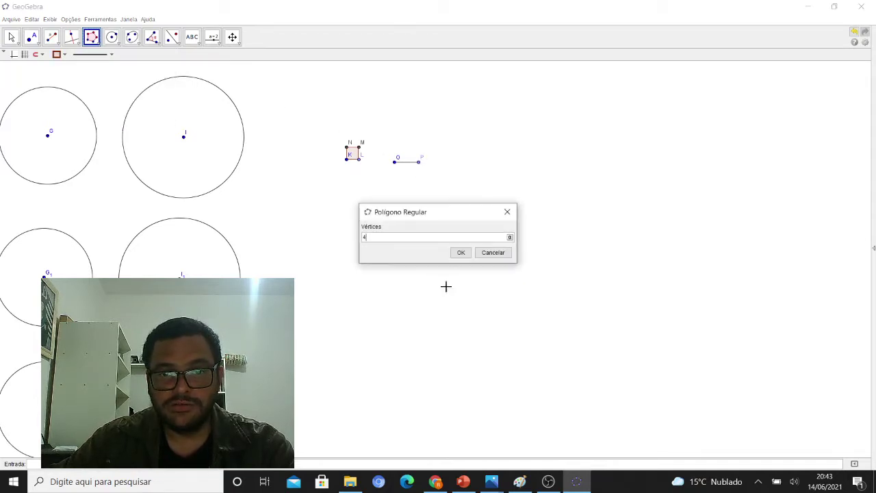
left_click(460, 253)
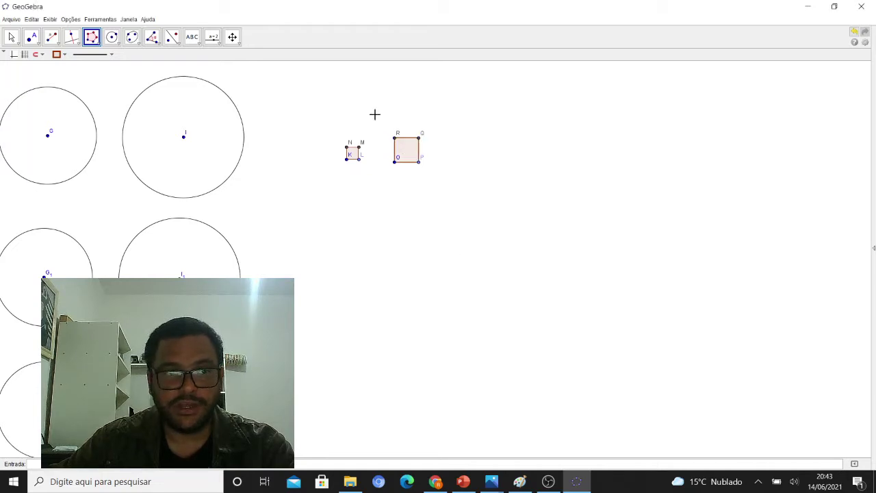
Step: Draw a fixed-length segment of length 3 beside the square built on OP
left_click(51, 37)
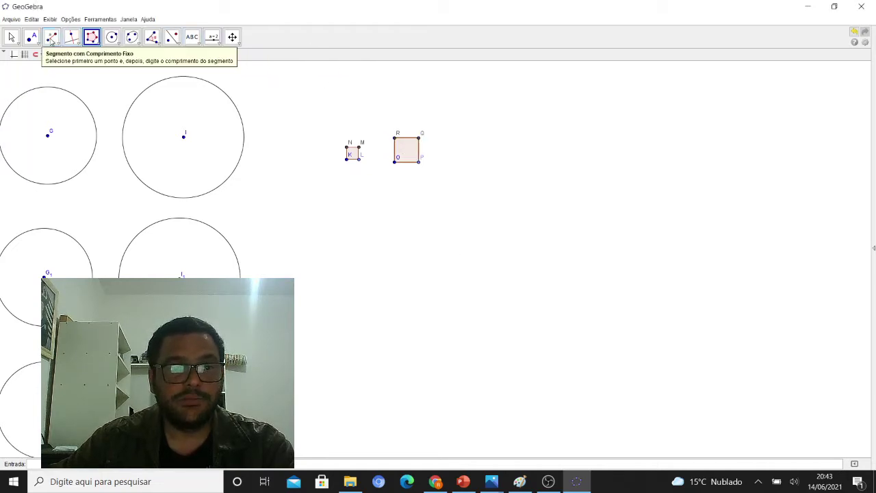
left_click(467, 163)
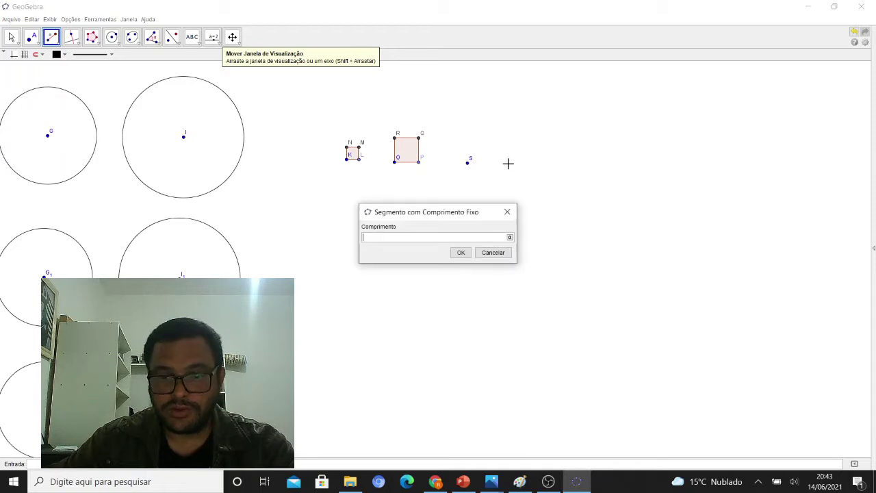
key("Return")
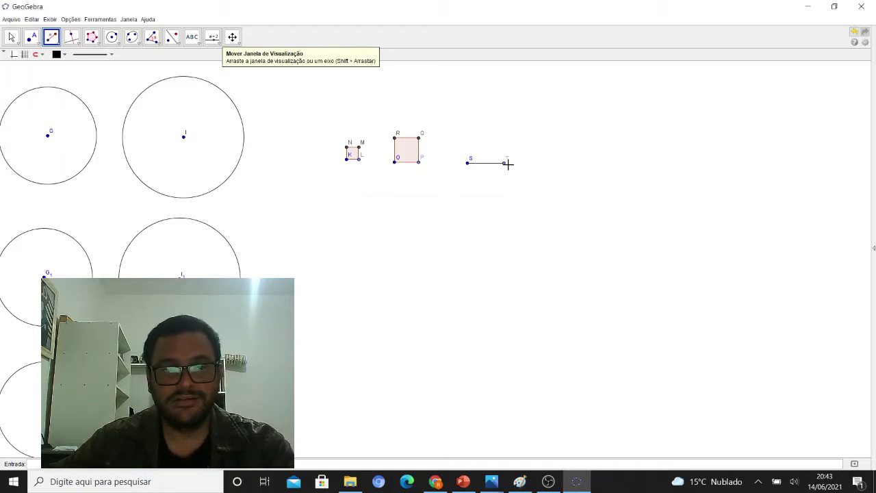
Step: Construct a square on segment ST as a regular polygon with 4 vertices
left_click(92, 37)
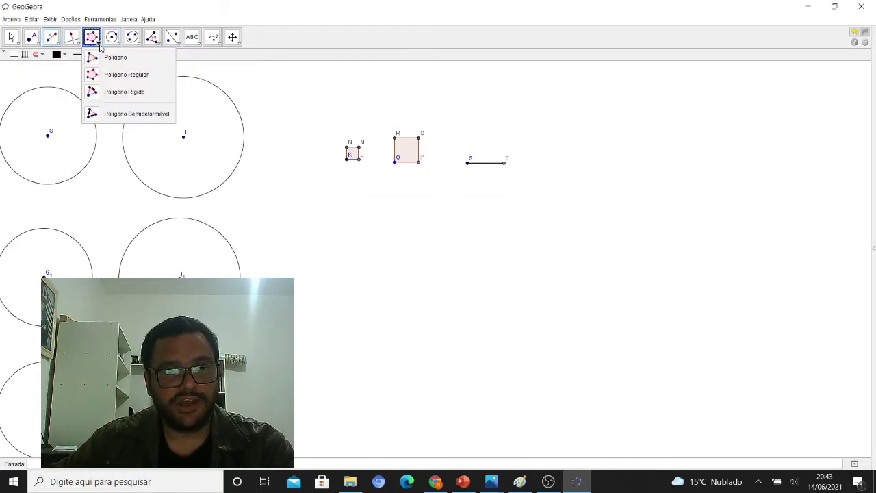
left_click(122, 76)
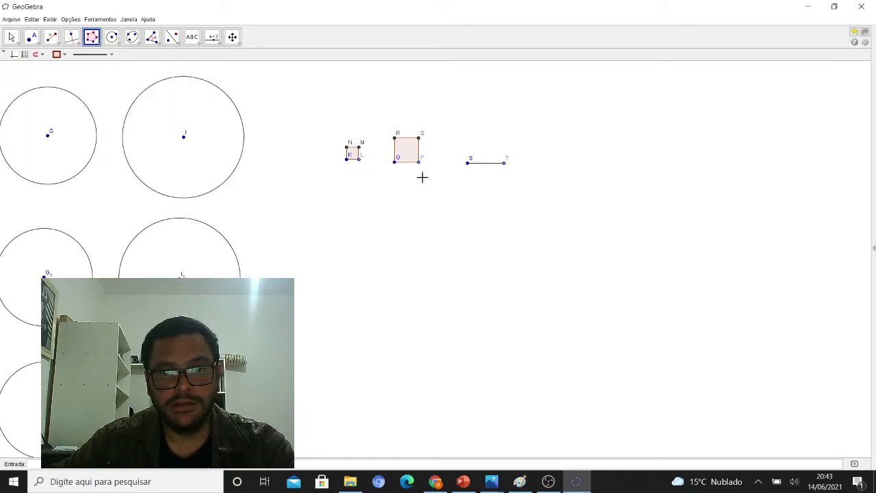
left_click(467, 162)
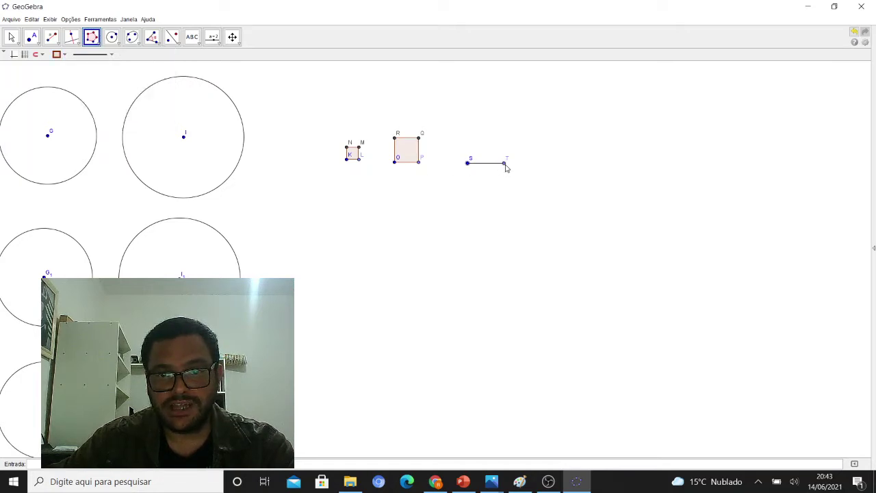
left_click(505, 163)
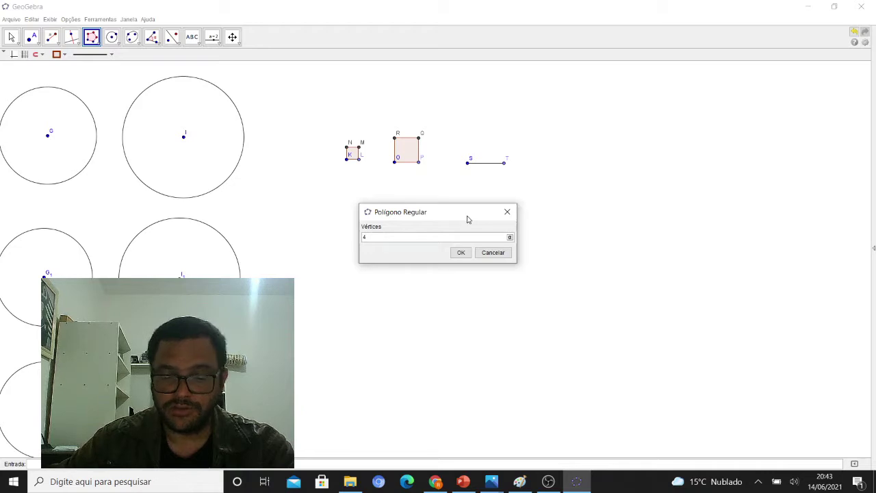
key("Return")
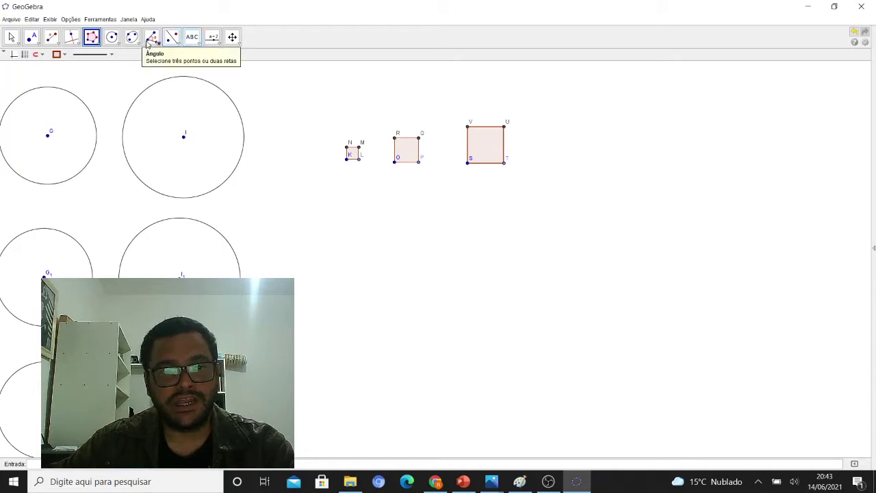
Step: Place point W beside the square built on ST and draw a fixed-length segment of length 4 from it
left_click(557, 165)
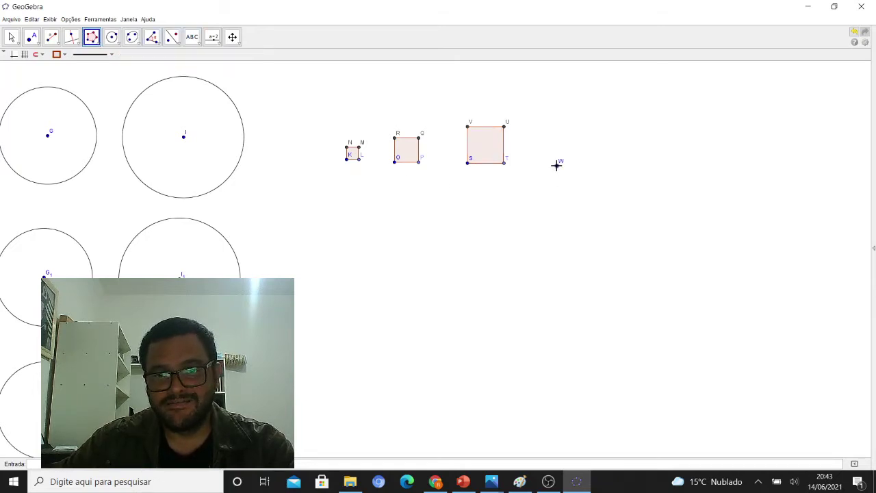
left_click(51, 37)
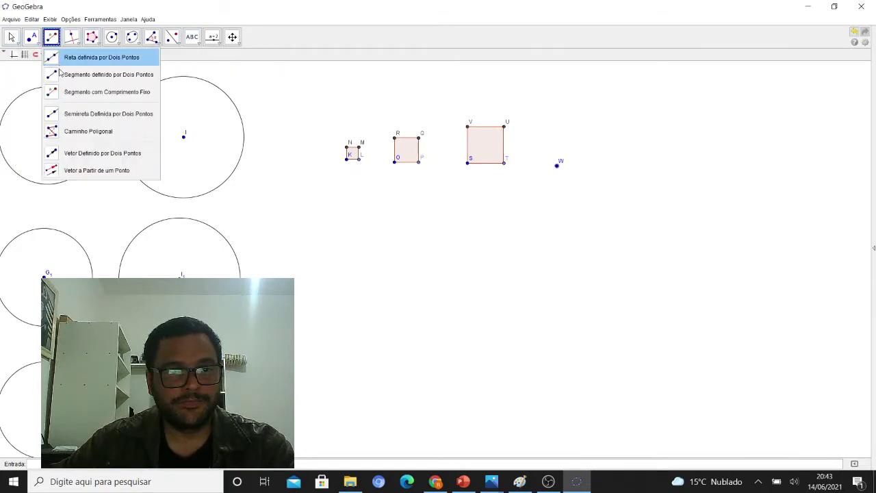
left_click(64, 92)
left_click(53, 38)
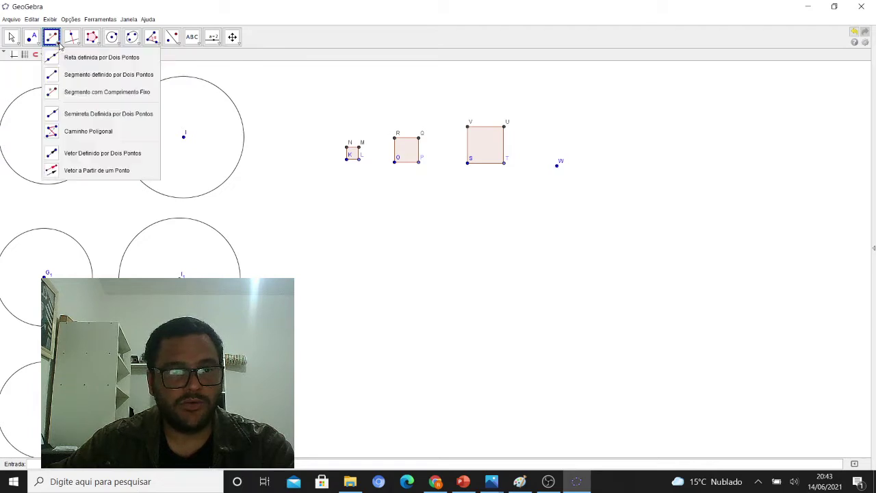
left_click(113, 93)
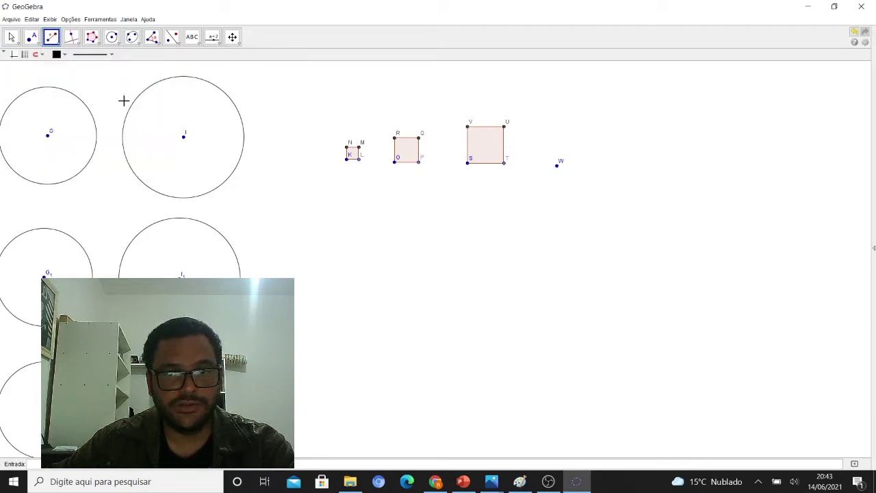
left_click(557, 165)
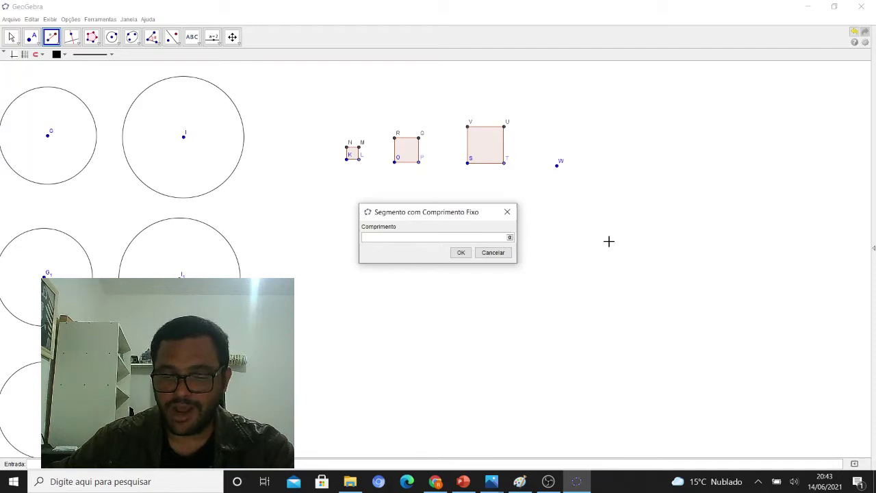
key("Return")
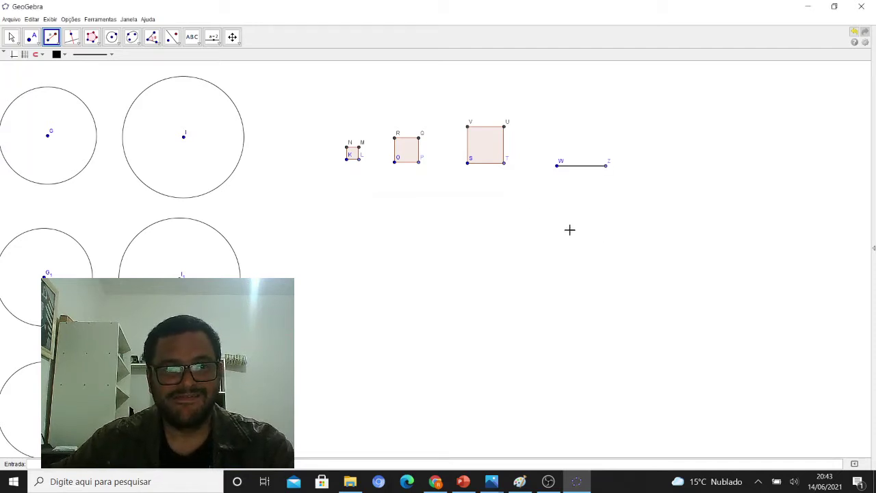
Step: Construct a square on segment WZ as a regular polygon with 4 vertices
left_click(99, 49)
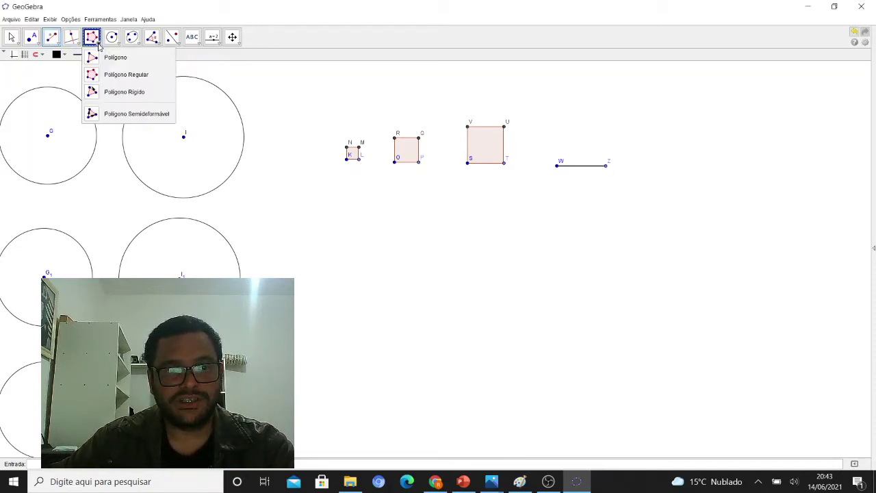
left_click(103, 72)
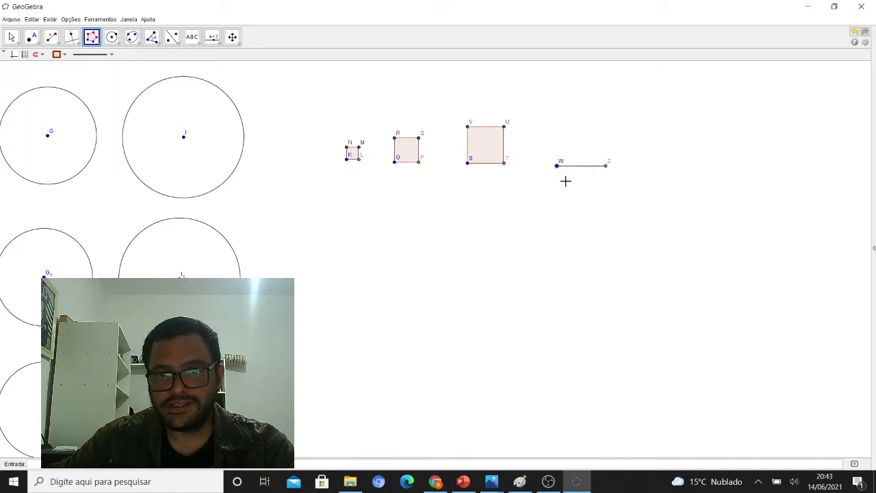
left_click(607, 166)
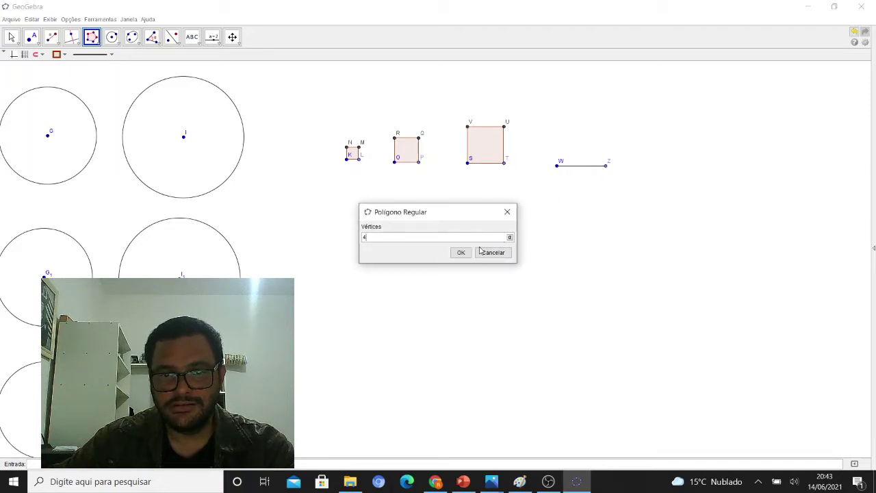
left_click(457, 252)
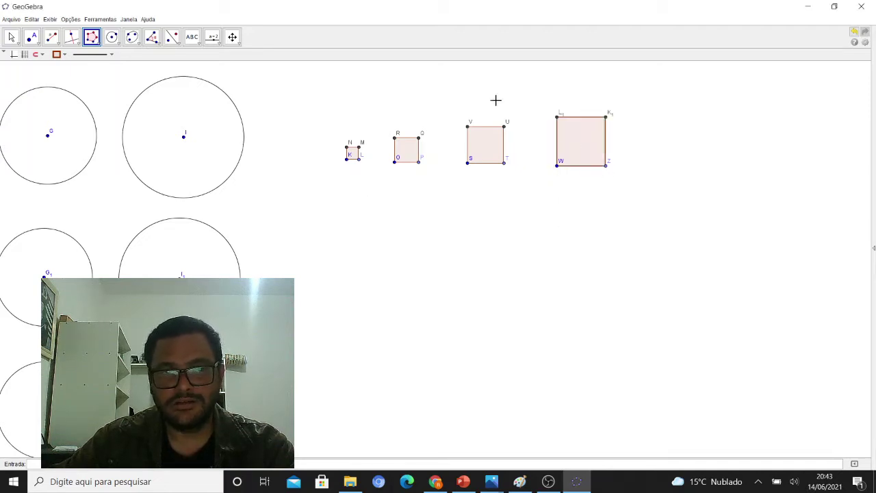
Step: Draw a fixed-length segment of length 5 beside the square built on WZ
left_click(51, 36)
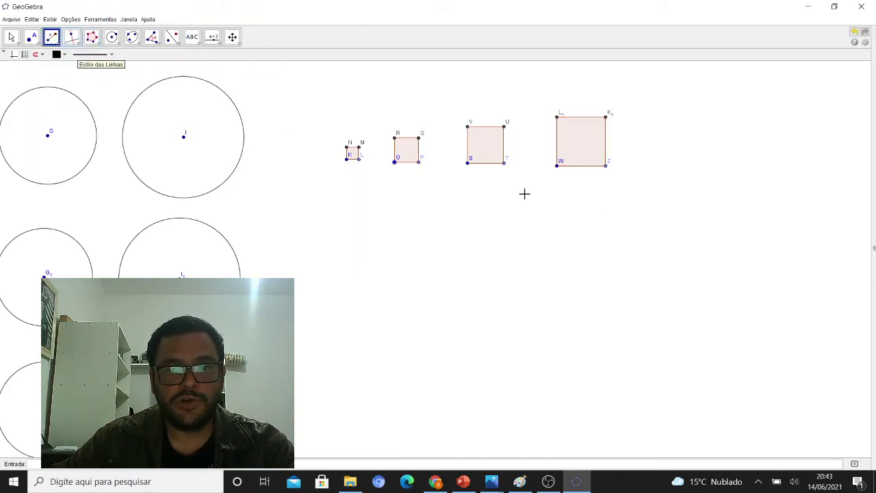
left_click(666, 169)
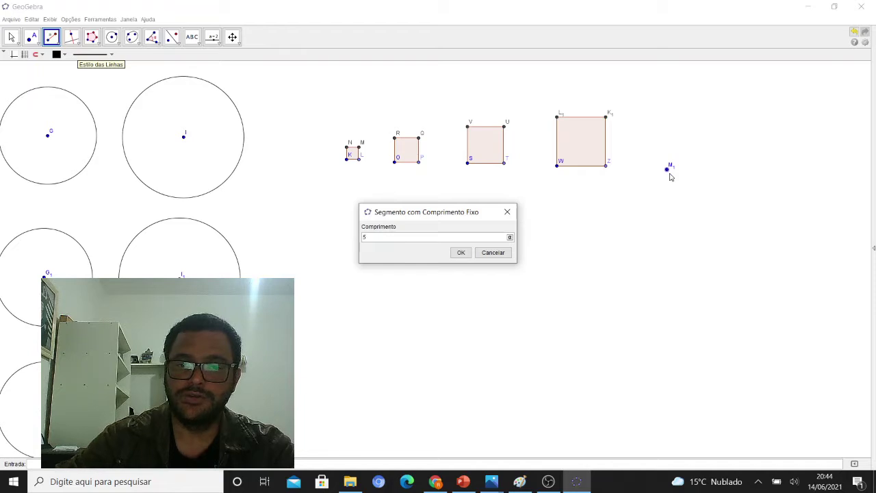
left_click(460, 252)
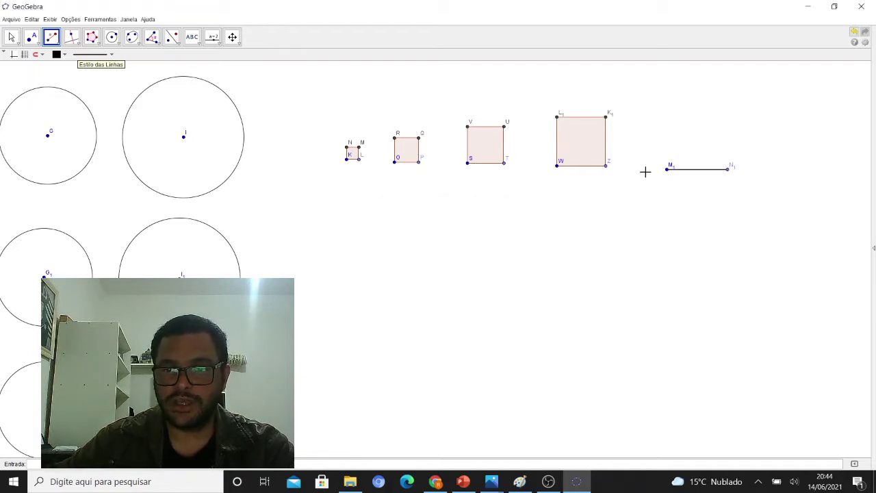
Step: Construct a square on segment M1N1 as a regular polygon with 4 vertices
left_click(95, 43)
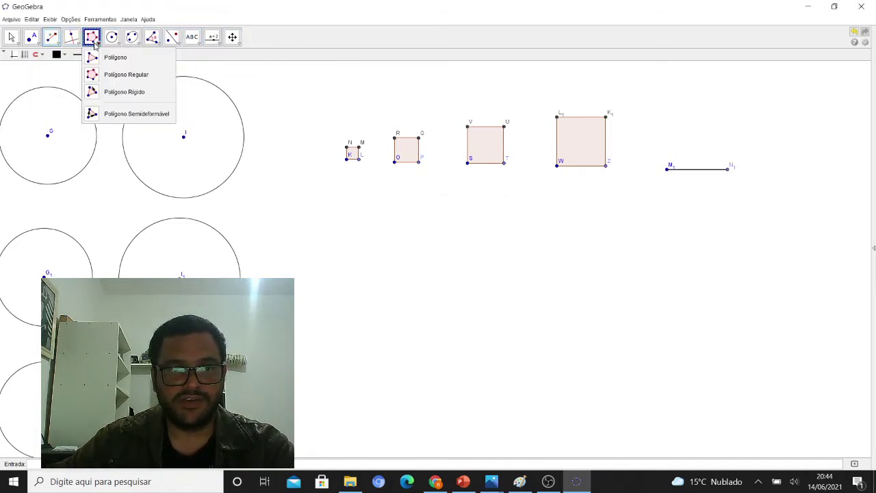
left_click(106, 73)
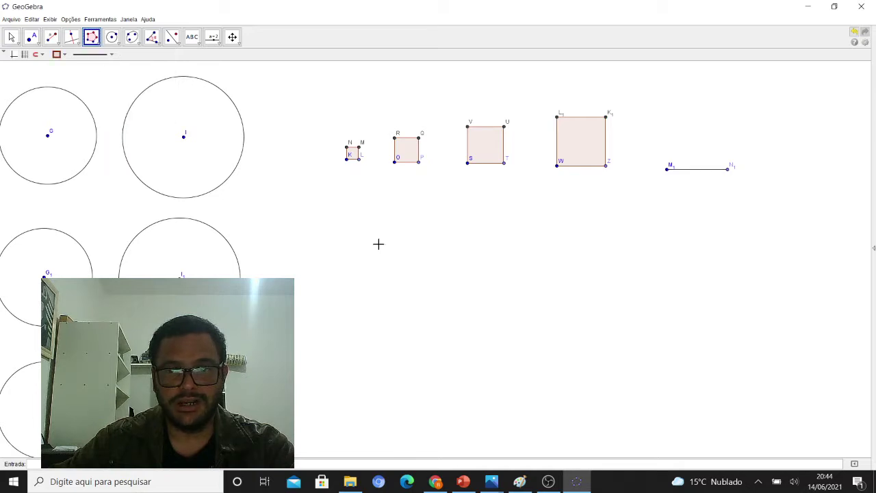
left_click(669, 171)
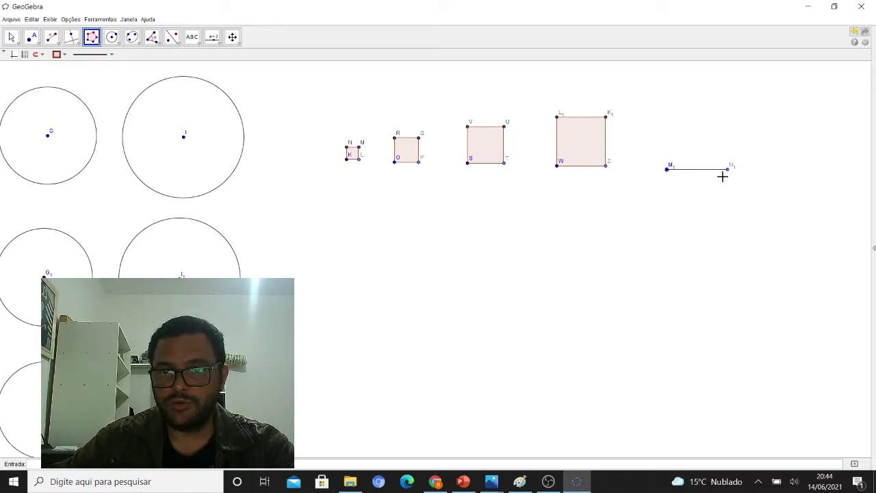
left_click(727, 169)
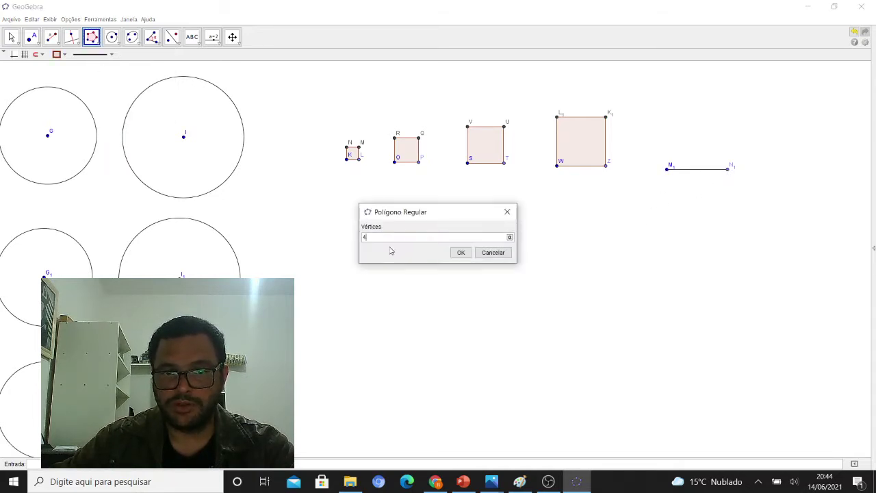
left_click(460, 252)
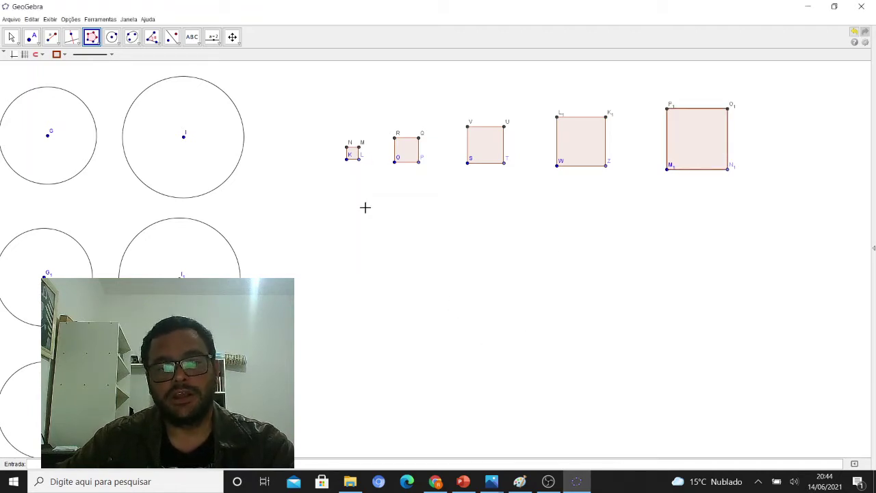
Step: Copy the row of five squares and paste it directly below, level with the second row of circles
scroll(286, 189, "down", 4)
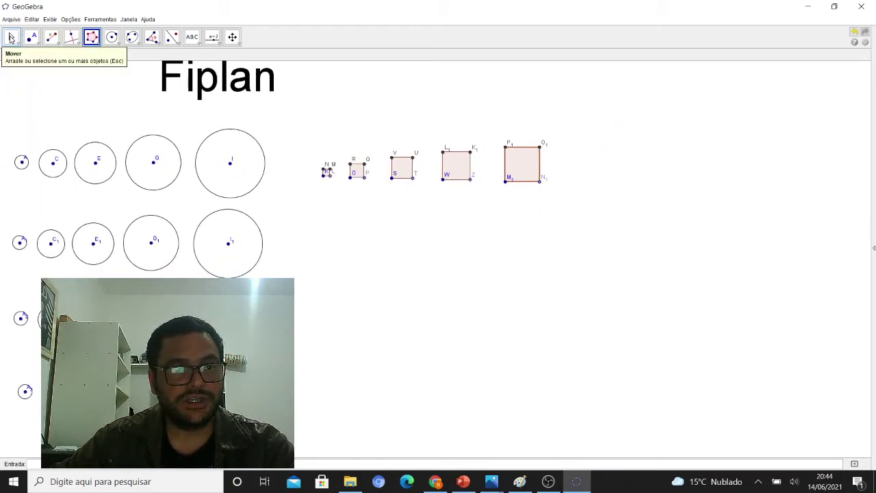
left_click(11, 38)
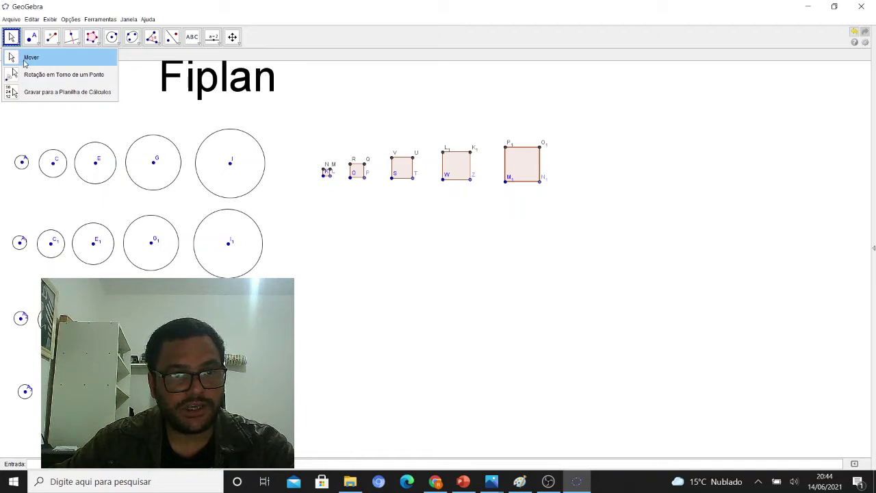
left_click(24, 63)
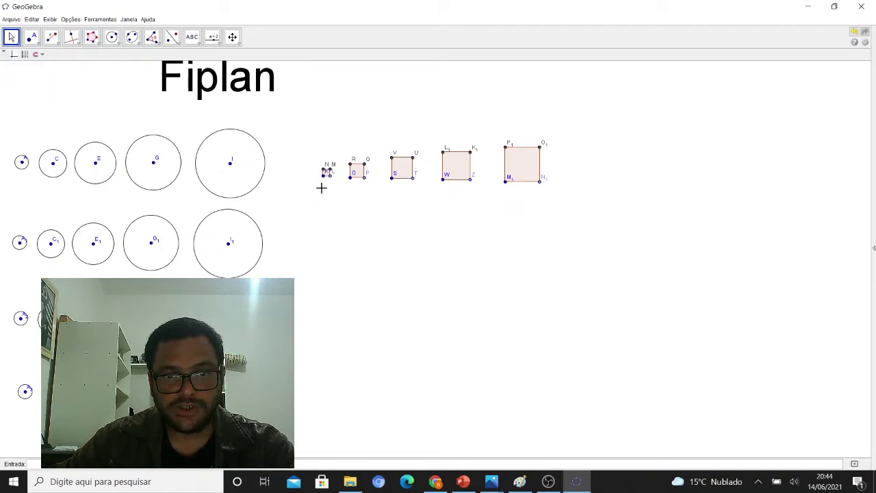
left_click_drag(301, 202, 580, 112)
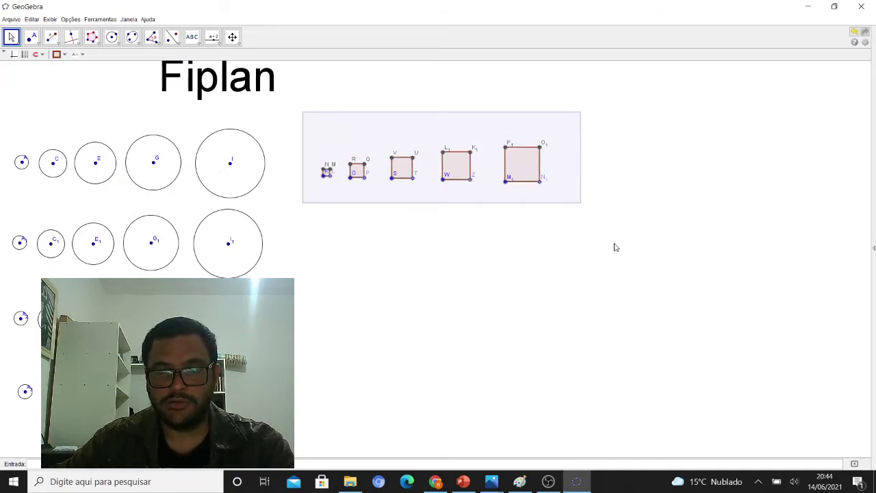
left_click(322, 261)
key("ctrl+v")
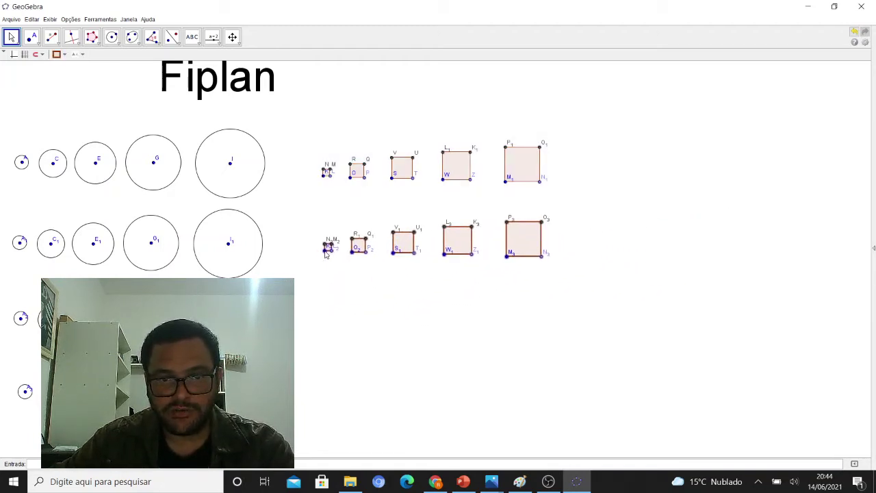
left_click(323, 252)
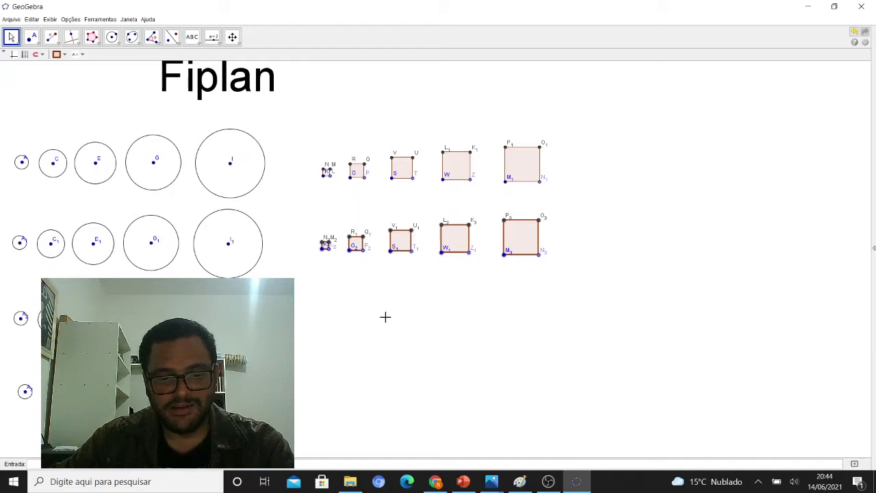
Step: Paste two more copies of the five squares as third and fourth rows, aligned beneath the existing rows
key("ctrl+v")
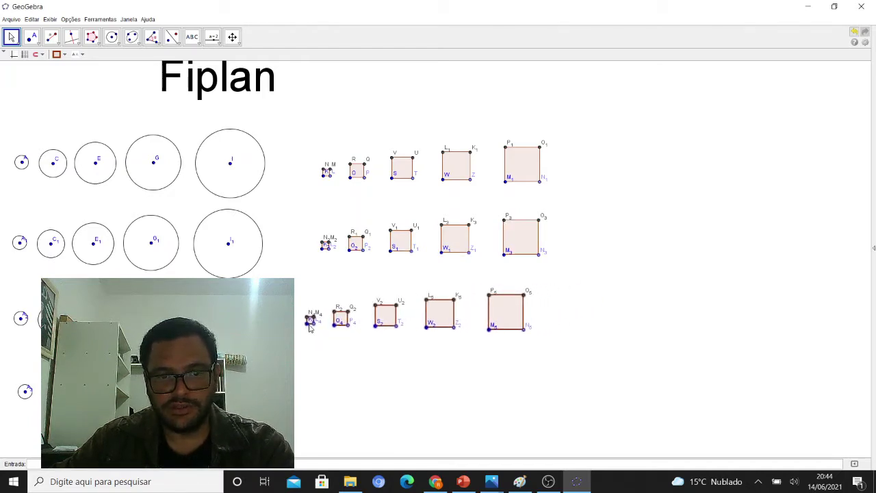
left_click(322, 395)
key("ctrl+v")
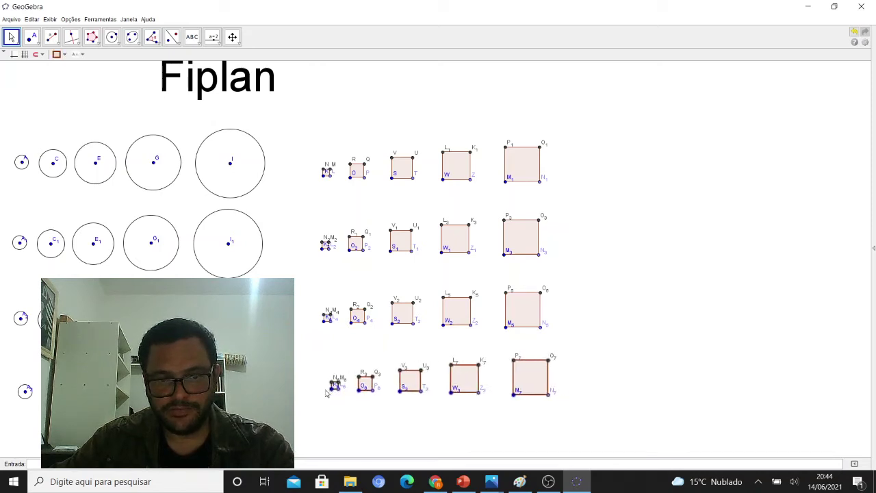
left_click(325, 402)
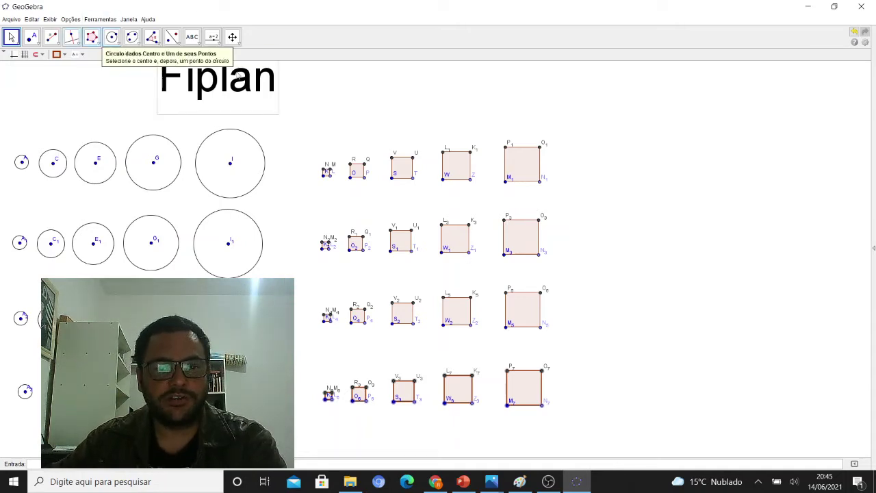
Step: Draw a fixed-length segment of length 1 in the empty area beside the first row of squares
left_click(232, 36)
left_click_drag(631, 259, 313, 230)
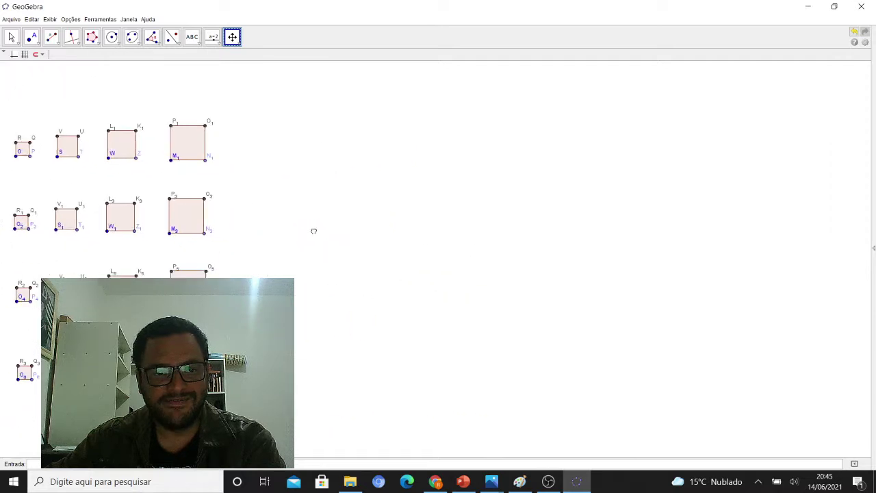
left_click(51, 37)
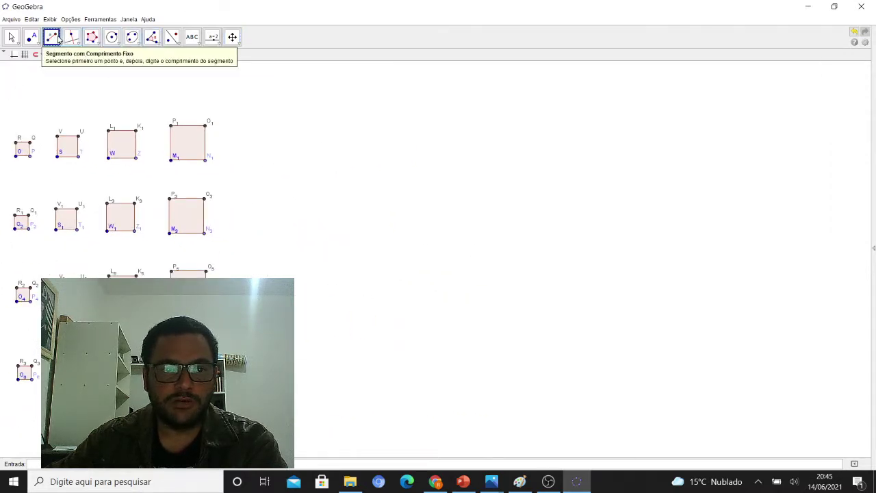
left_click(57, 43)
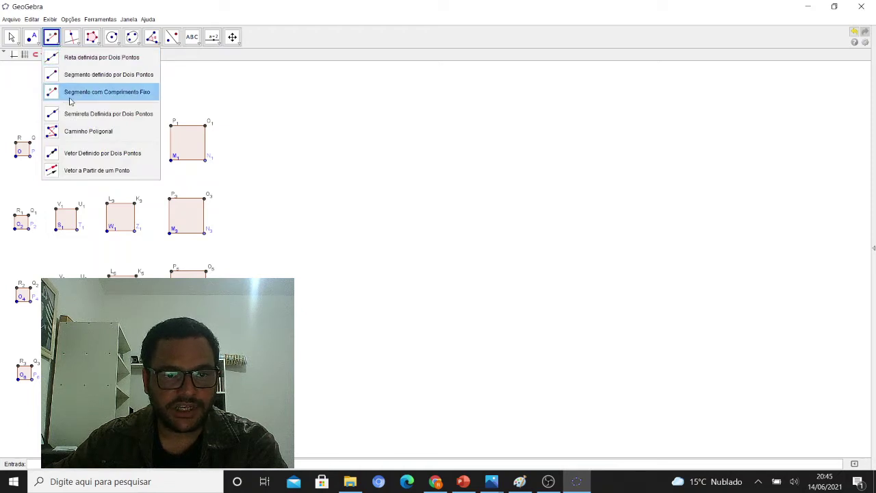
left_click(132, 97)
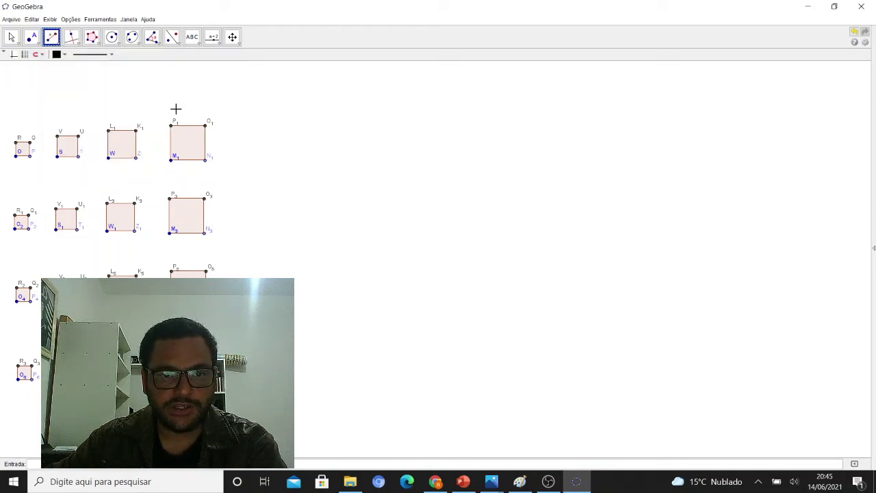
left_click(315, 159)
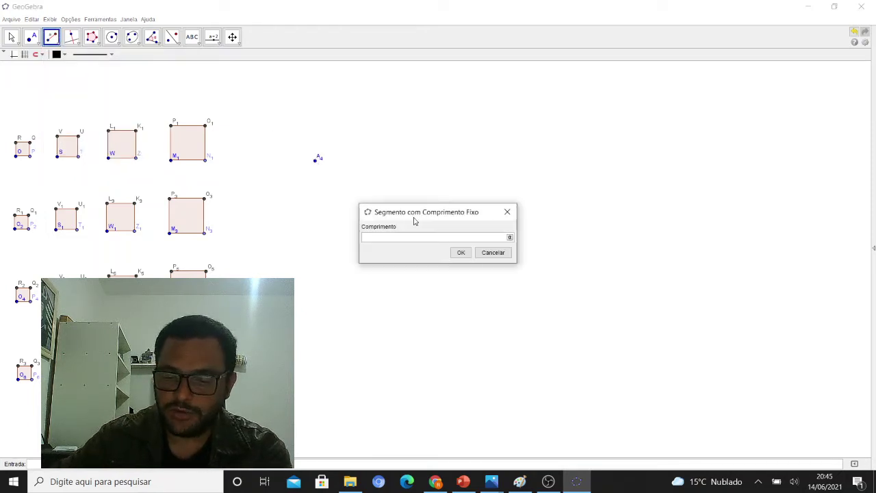
type("1")
key("Return")
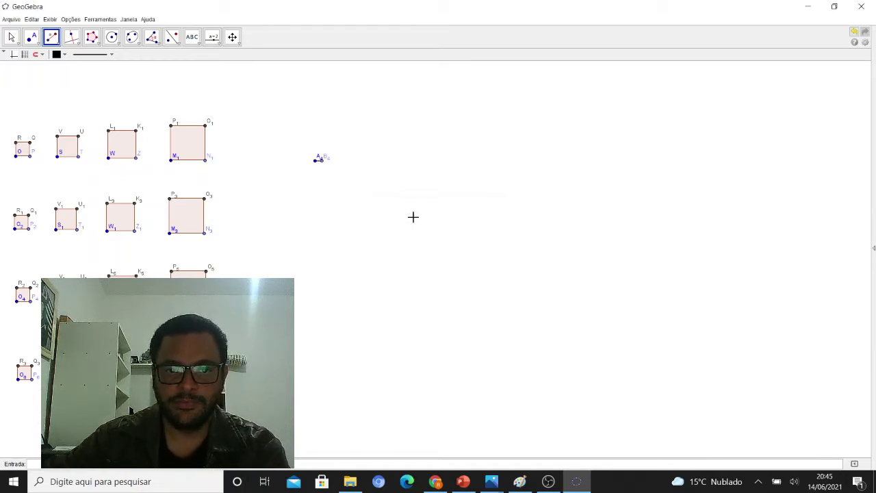
Step: Construct an equilateral triangle on segment A4B4 as a regular polygon with 3 vertices
left_click(97, 45)
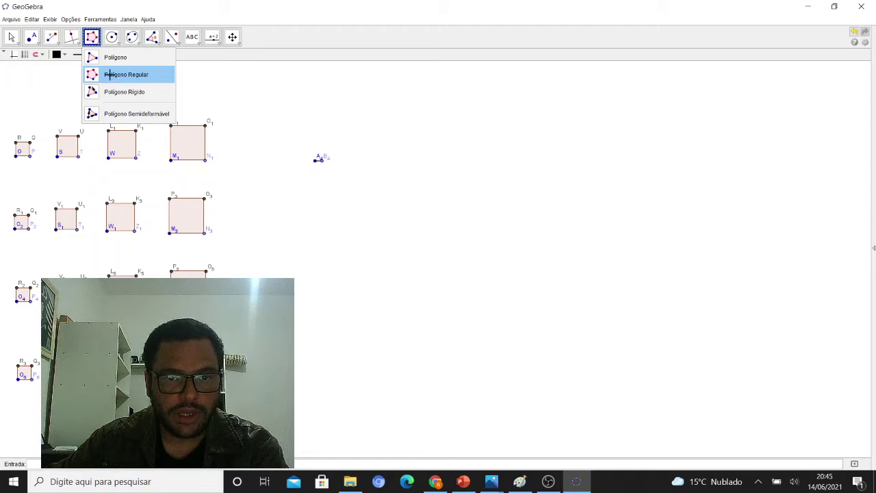
left_click(110, 74)
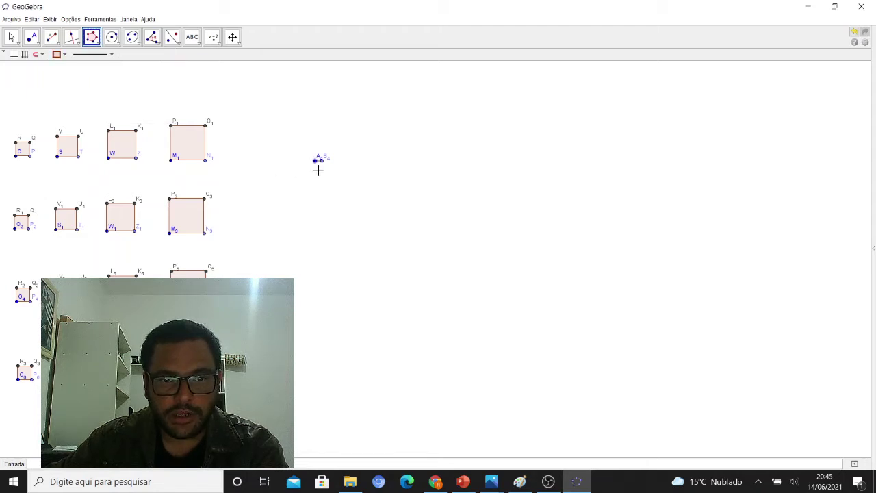
left_click(323, 162)
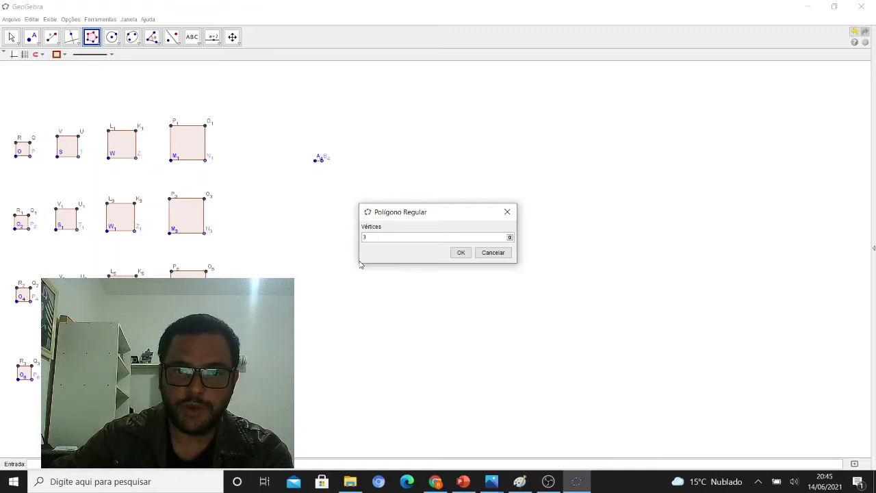
key("Return")
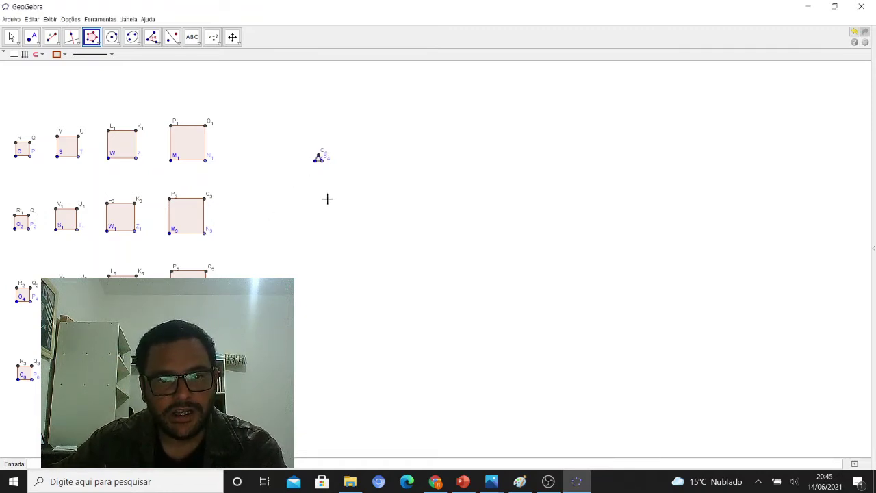
Step: Draw a fixed-length segment of length 2 beside the first triangle and build a regular polygon with 3 vertices on it
scroll(327, 198, "up", 4)
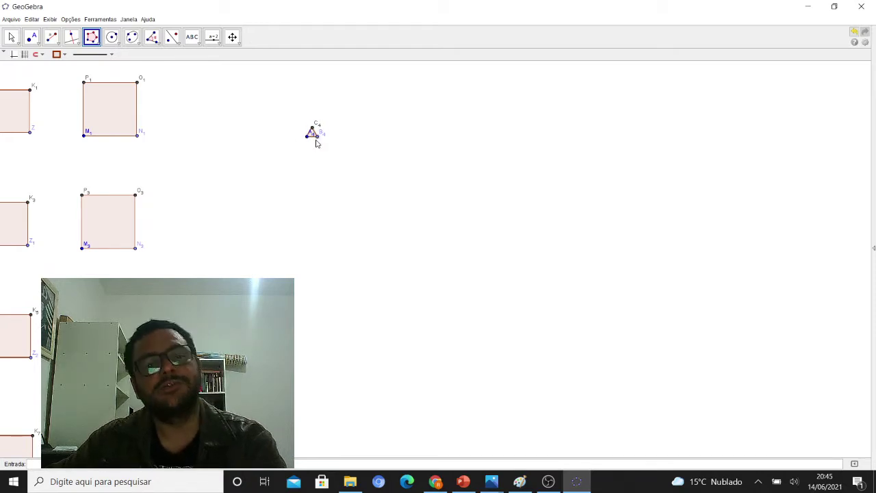
left_click(58, 39)
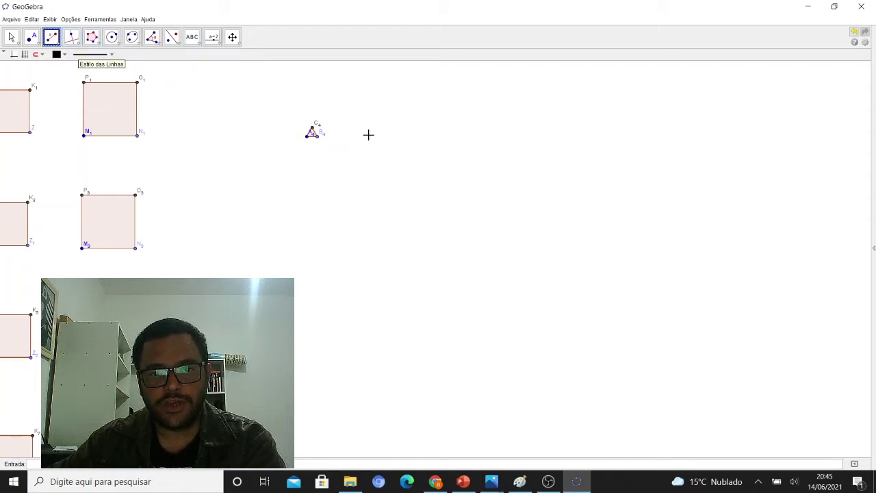
left_click(368, 136)
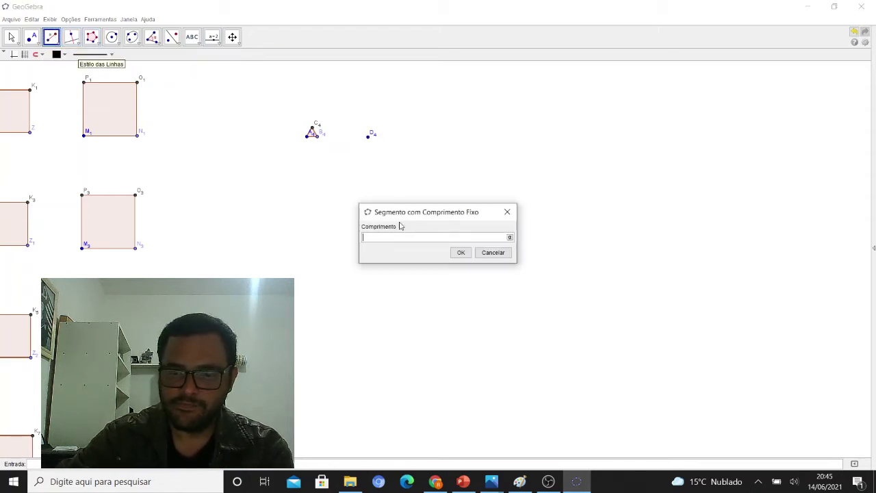
type("2")
key("Return")
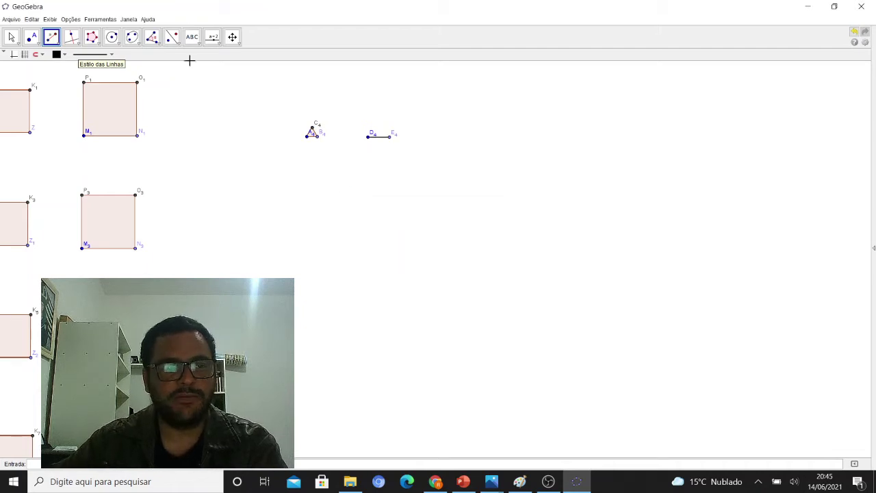
left_click(96, 43)
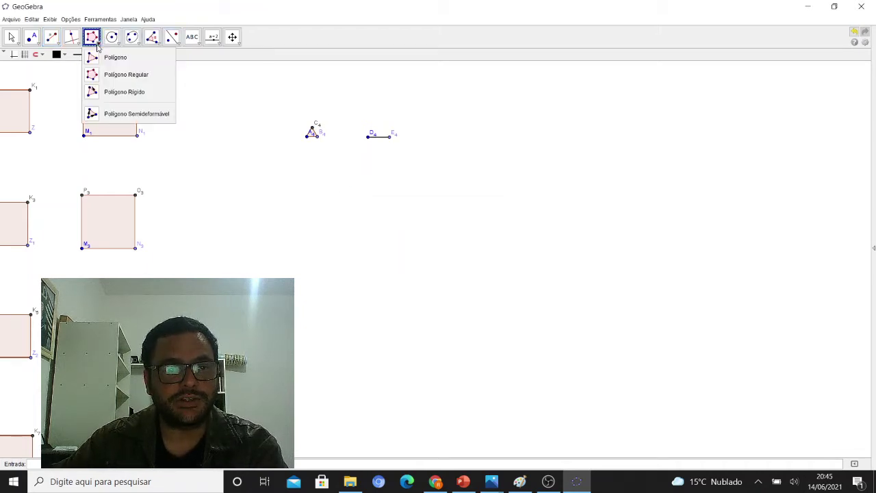
left_click(117, 74)
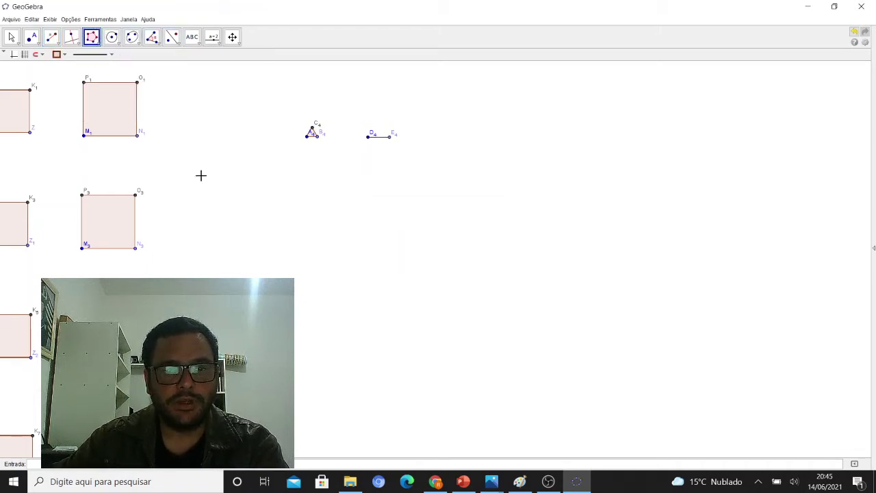
left_click(389, 137)
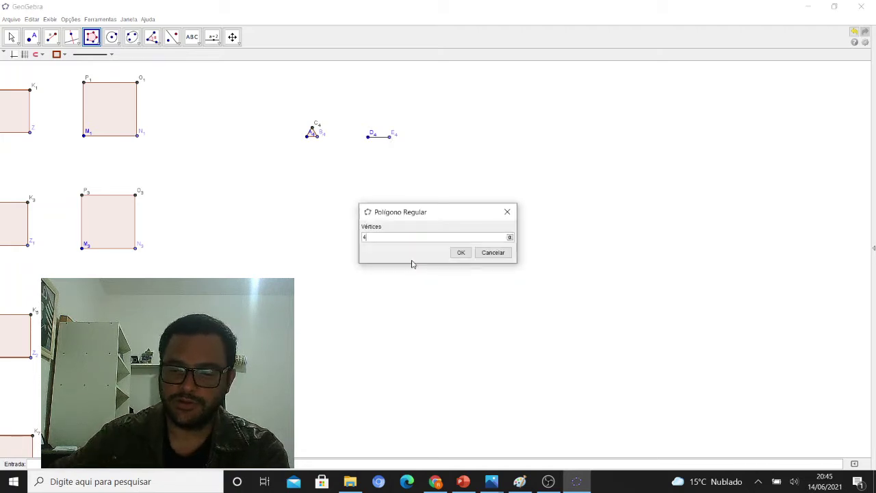
key("Return")
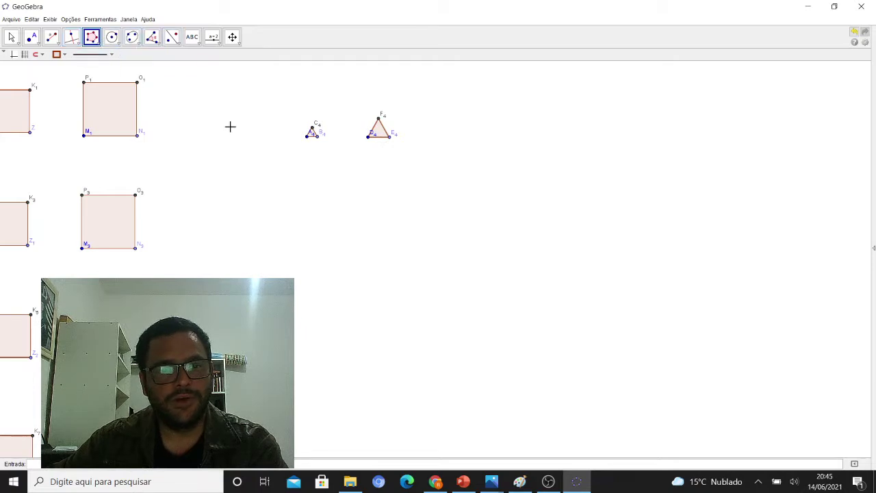
Step: Draw a fixed-length segment of length 3 beside the side-2 triangle and construct a 3-vertex regular polygon on it
left_click(51, 37)
left_click(450, 139)
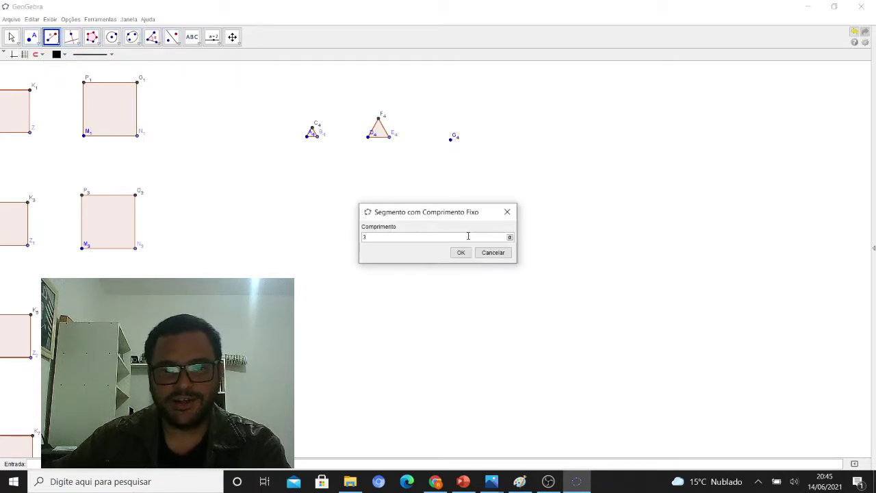
left_click(460, 252)
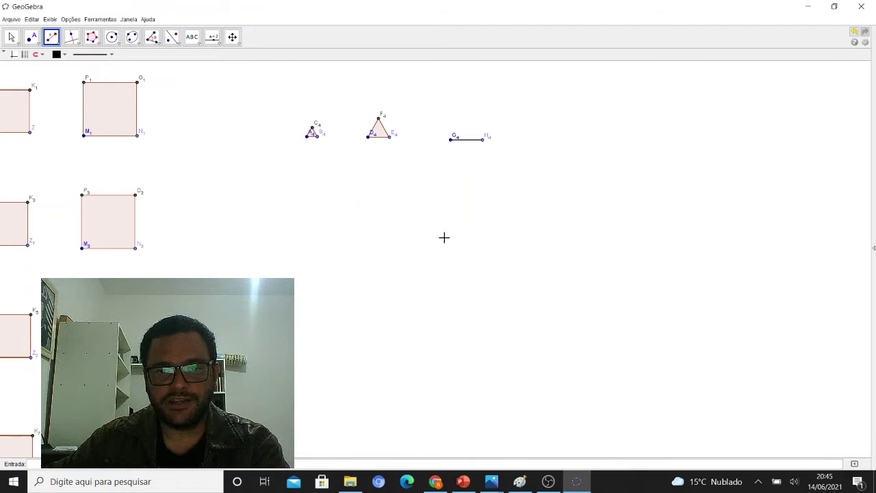
left_click(92, 38)
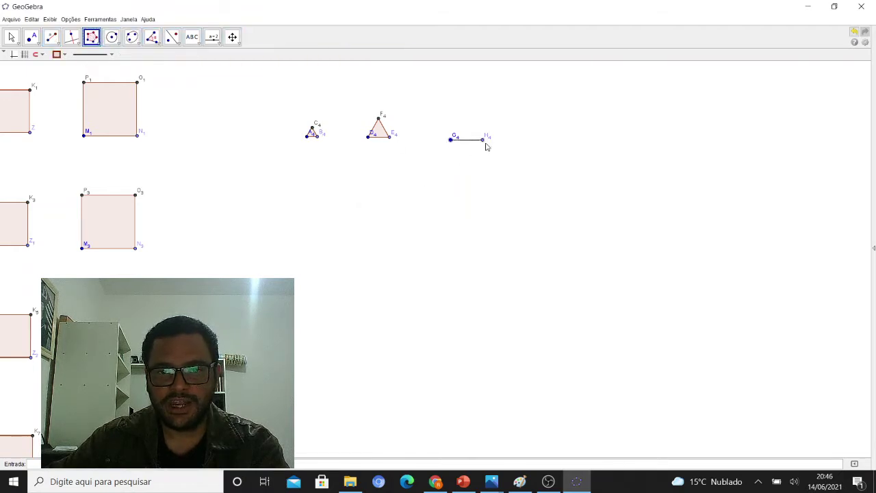
left_click(483, 141)
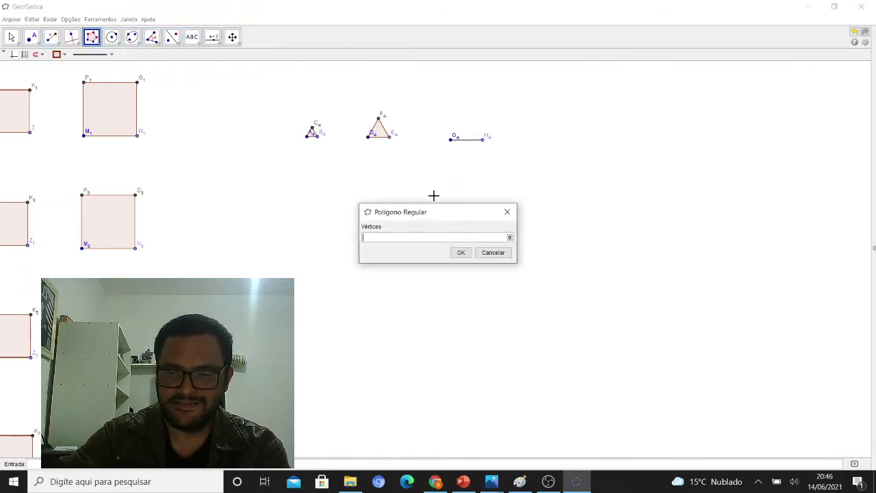
type("3")
key("Return")
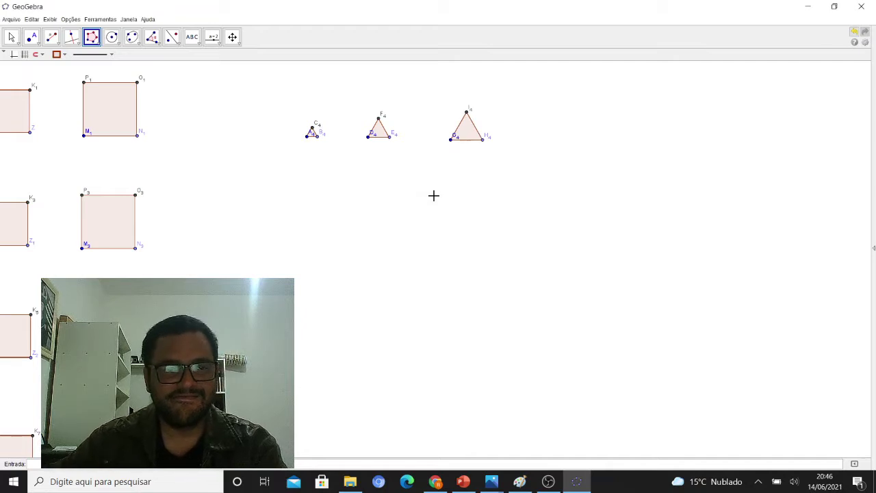
Step: Add a fixed-length segment of length 4 beside the side-3 triangle and construct a 3-vertex regular polygon on it
left_click(51, 37)
left_click(552, 137)
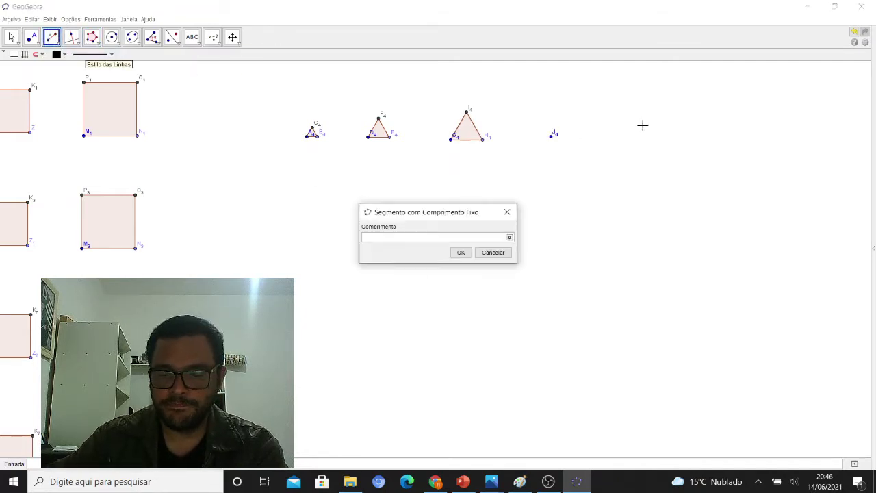
type("4")
key("Return")
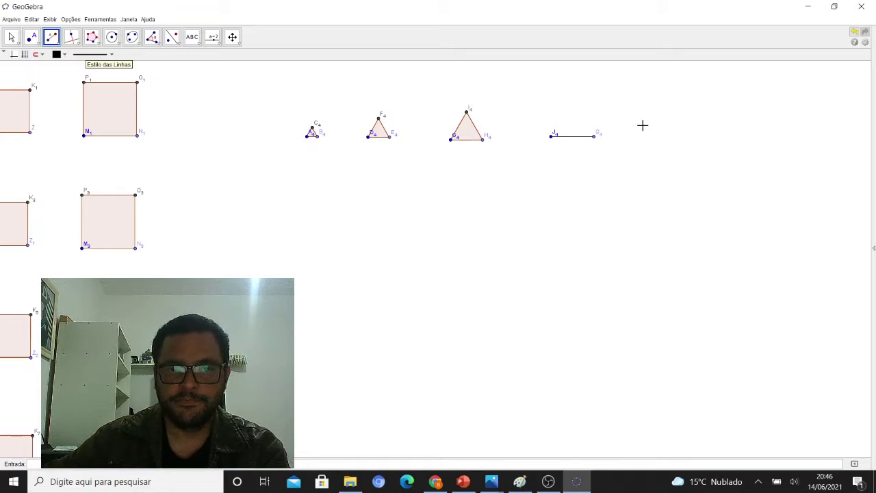
left_click(91, 37)
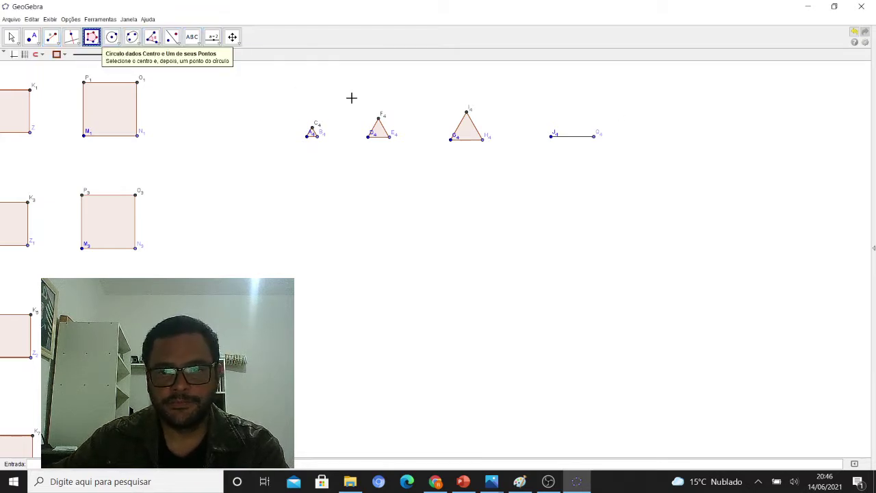
left_click(551, 136)
left_click(593, 135)
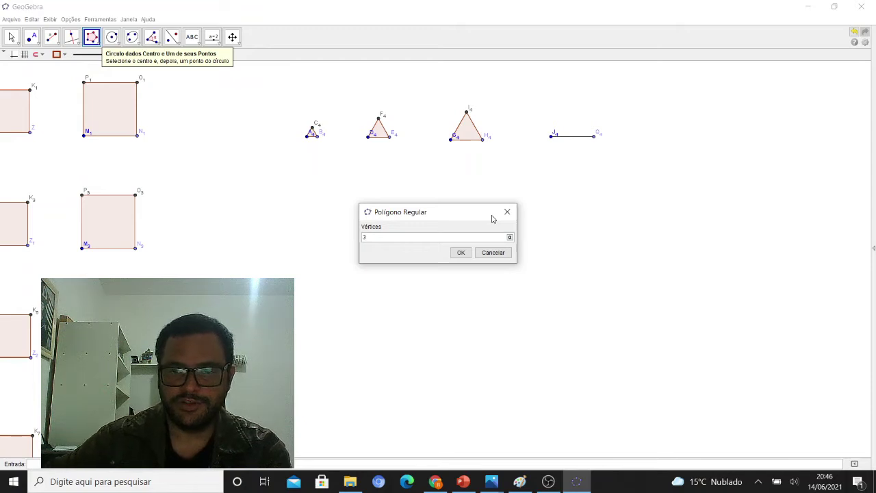
key("Return")
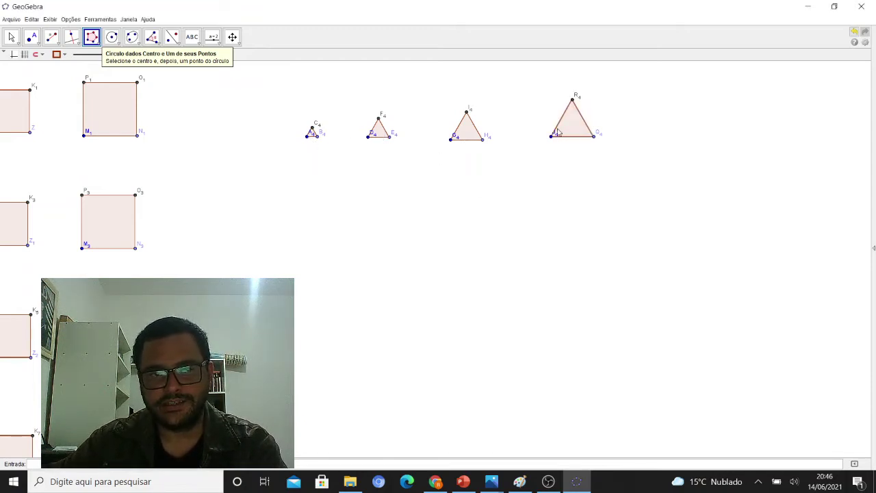
Step: Add a fixed-length segment of length 5 at the end of the triangle row and construct a 3-vertex regular polygon on it
left_click(655, 138)
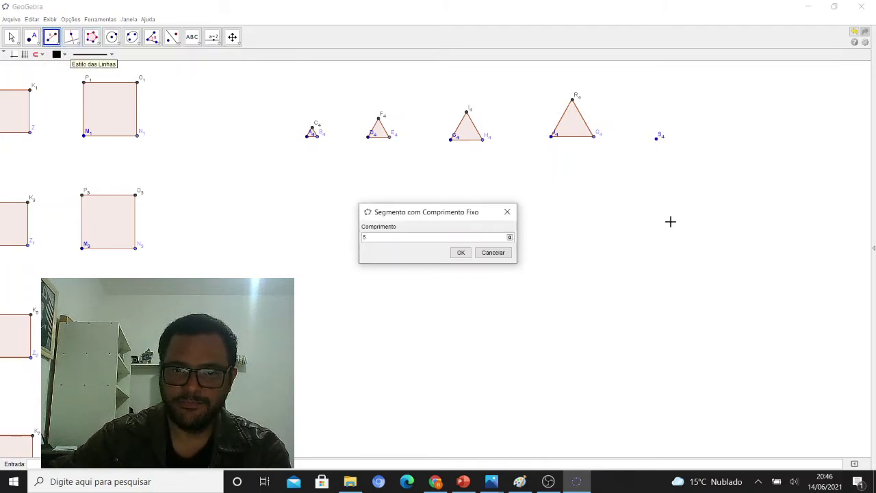
type("5")
left_click(460, 252)
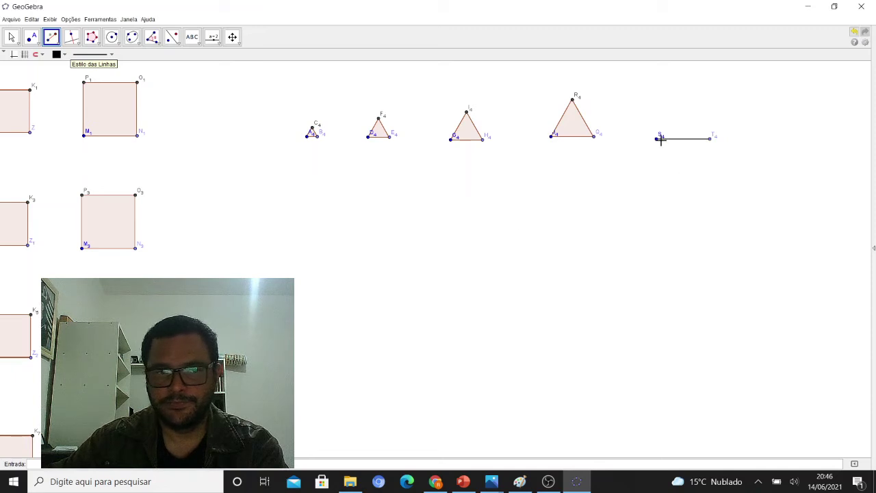
left_click(92, 37)
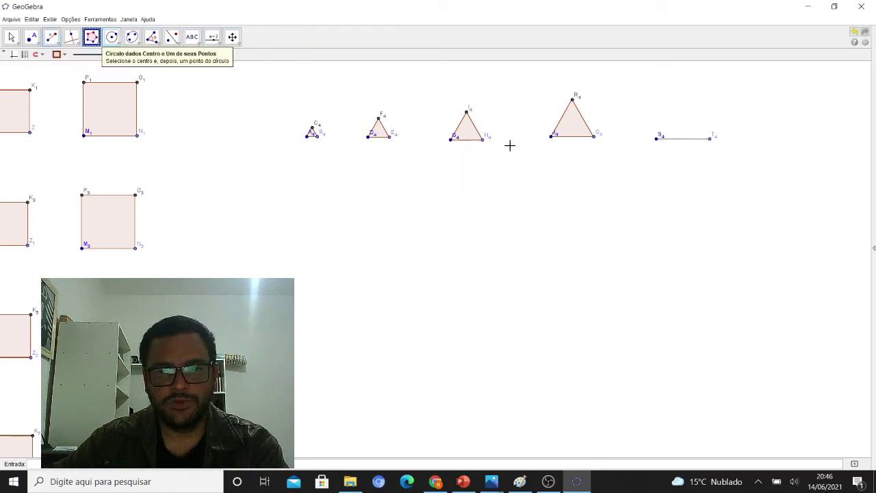
left_click(656, 139)
left_click(709, 138)
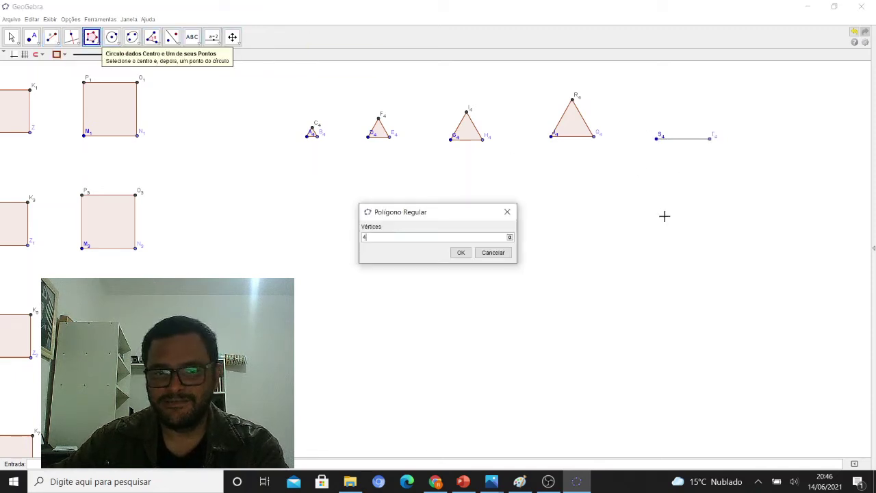
key("Return")
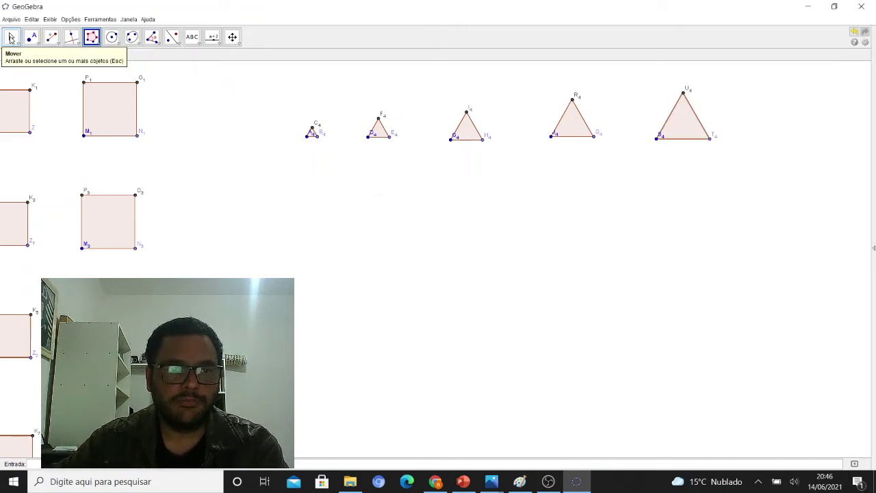
Step: Copy the whole row of five equilateral triangles and paste it three times below to make four rows of triangles
left_click(11, 39)
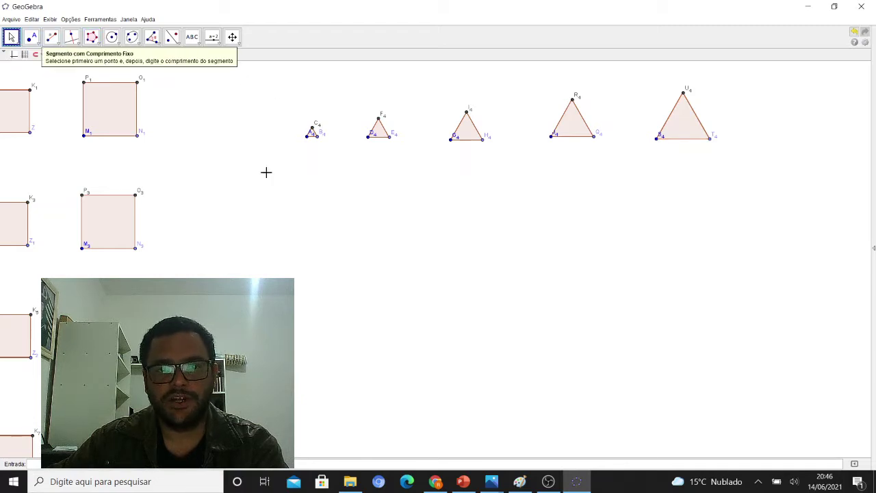
left_click_drag(267, 173, 756, 75)
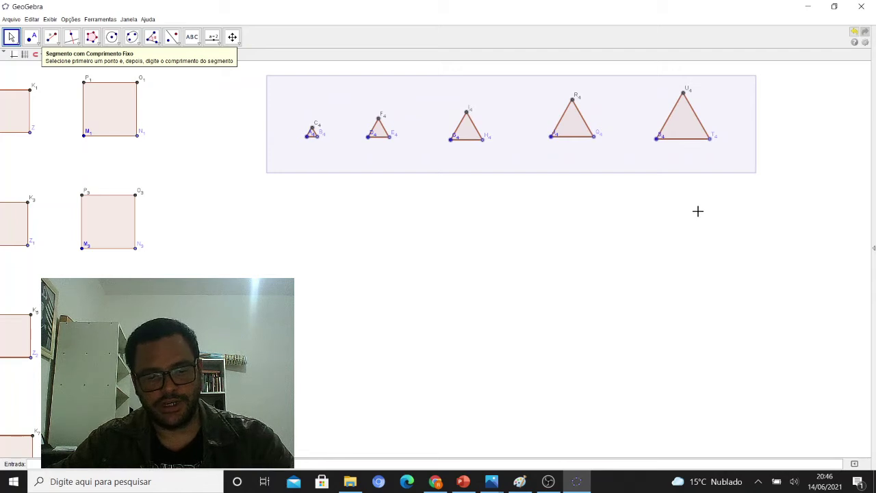
left_click(260, 256)
key("ctrl+v")
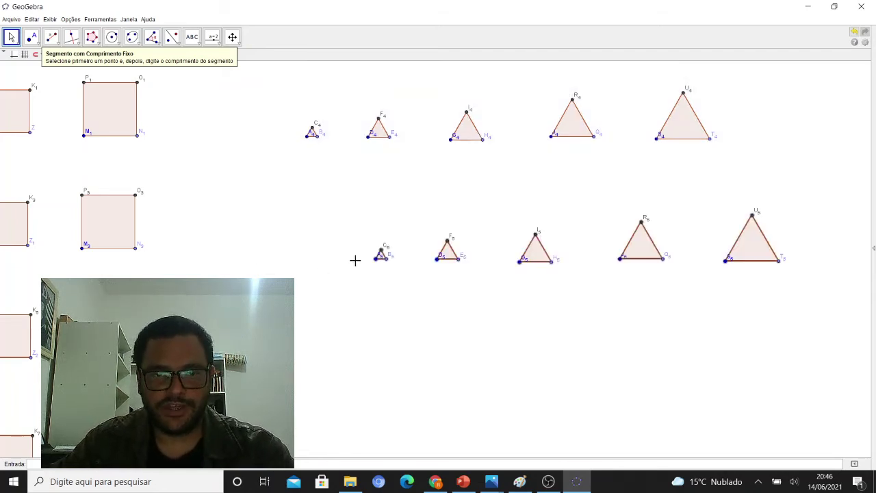
left_click(280, 237)
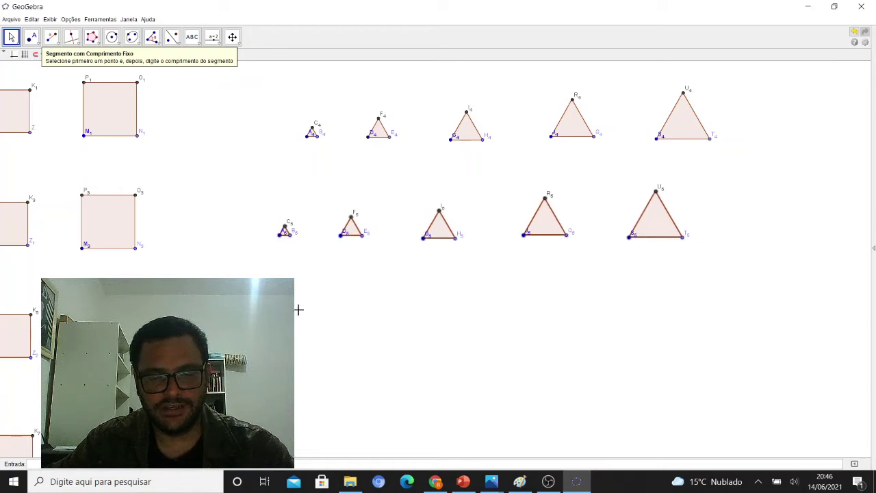
key("ctrl+v")
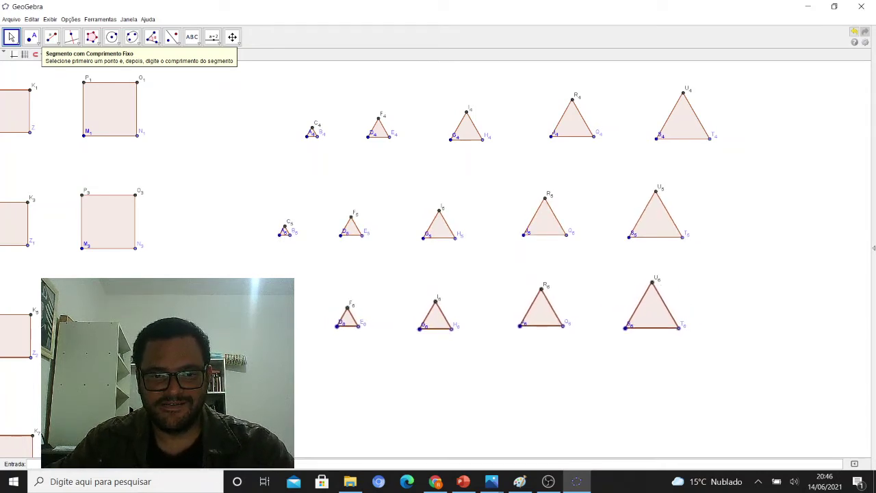
key("ctrl+v")
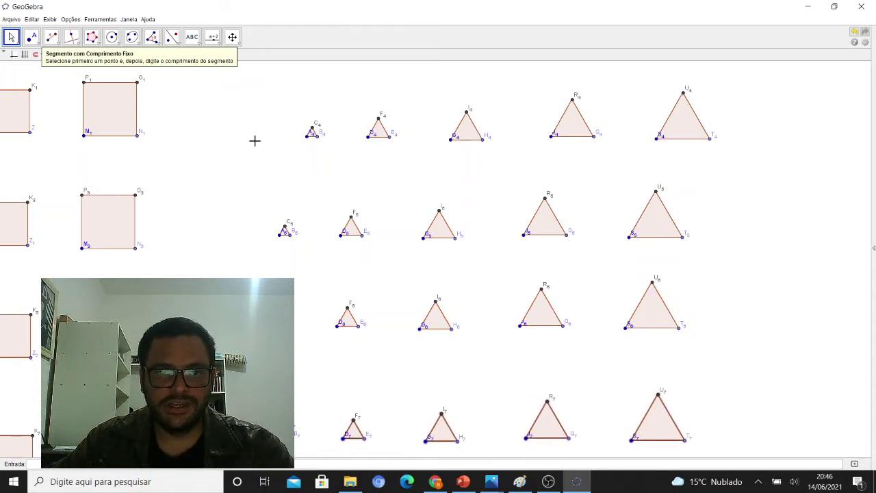
Step: Fill the radius-1 circle in the first row with pink (255, 51, 102) and set its transparency value to 100
scroll(385, 272, "down", 5)
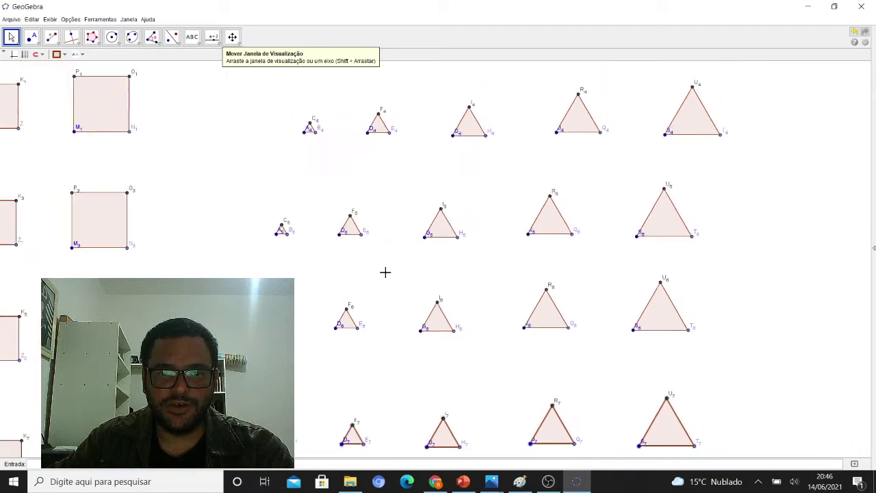
left_click(232, 38)
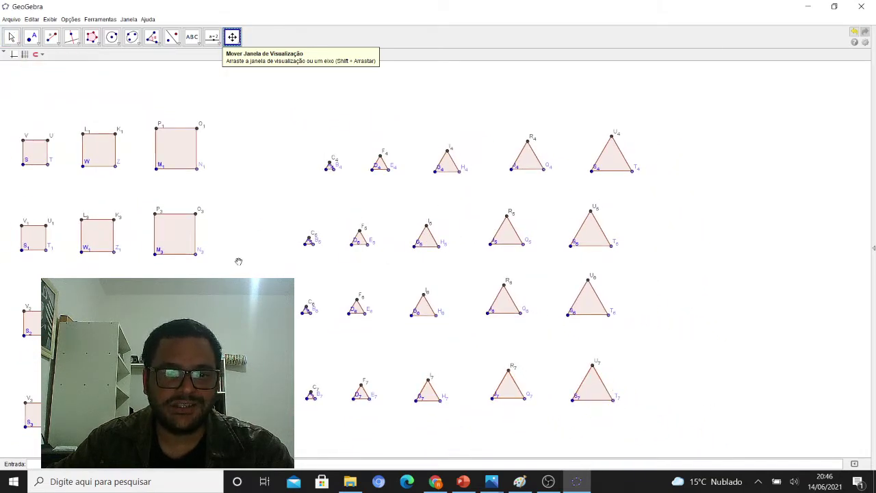
left_click_drag(237, 260, 741, 250)
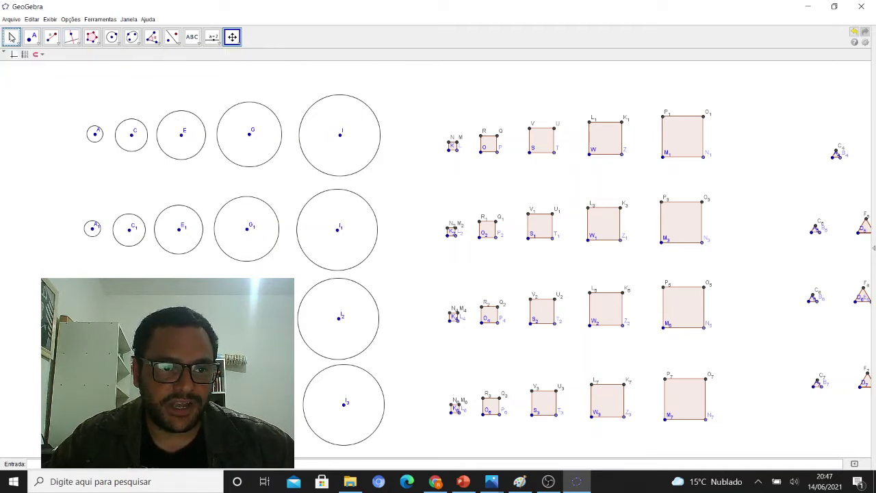
left_click(12, 37)
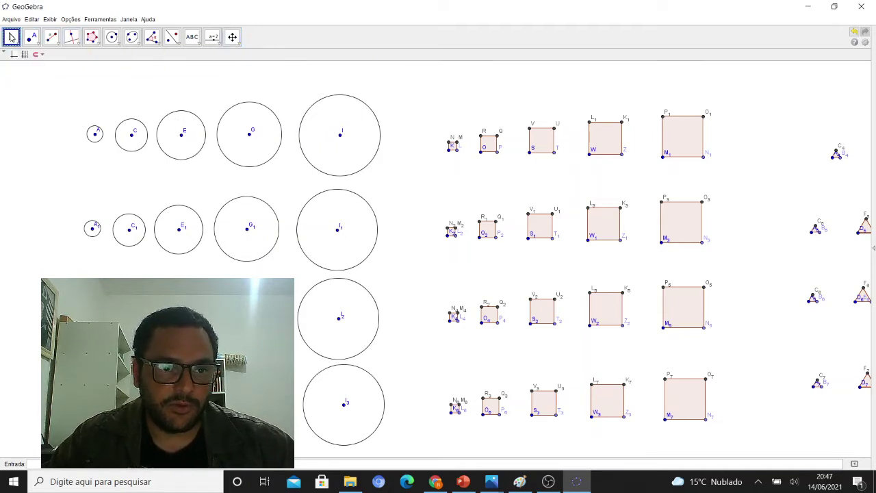
right_click(94, 131)
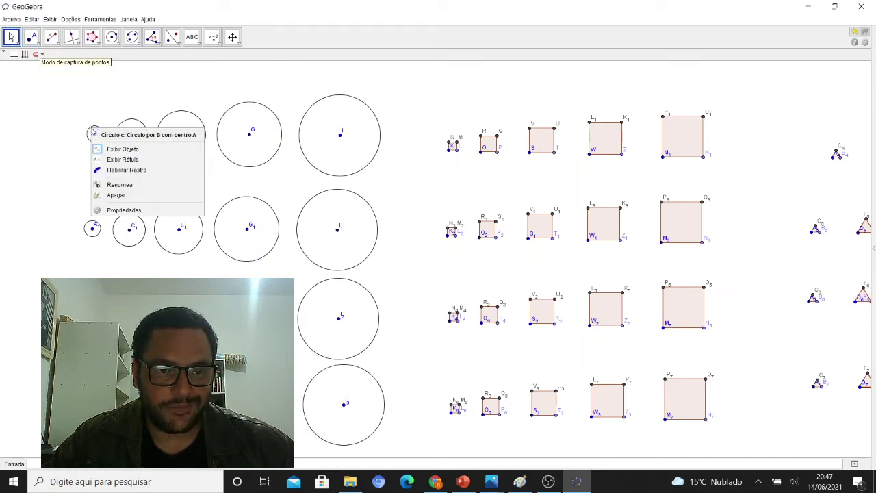
left_click(130, 210)
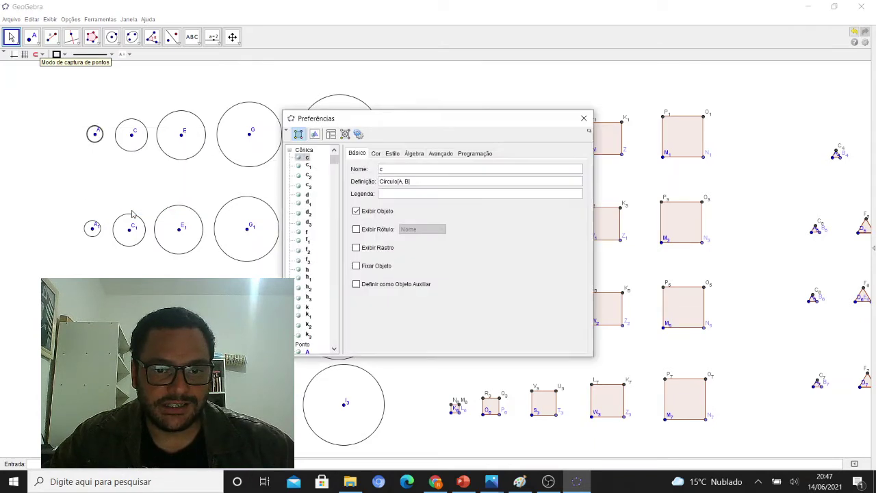
left_click(377, 154)
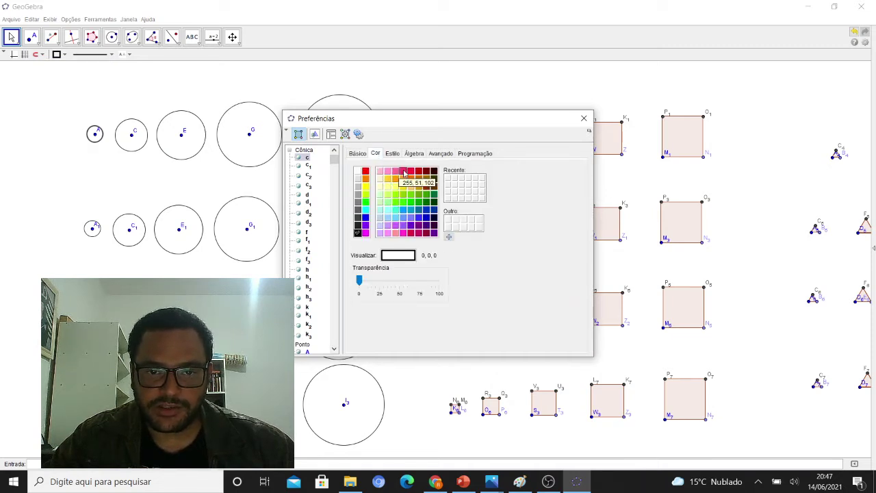
left_click(404, 172)
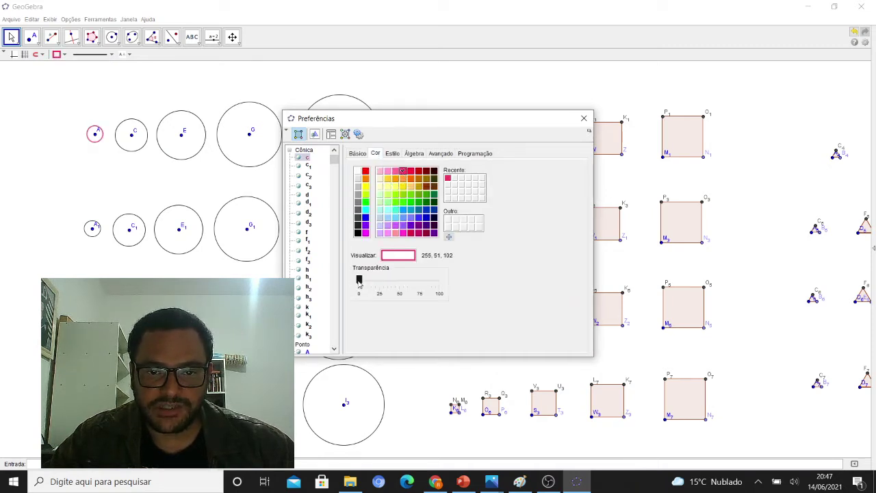
left_click_drag(358, 282, 441, 281)
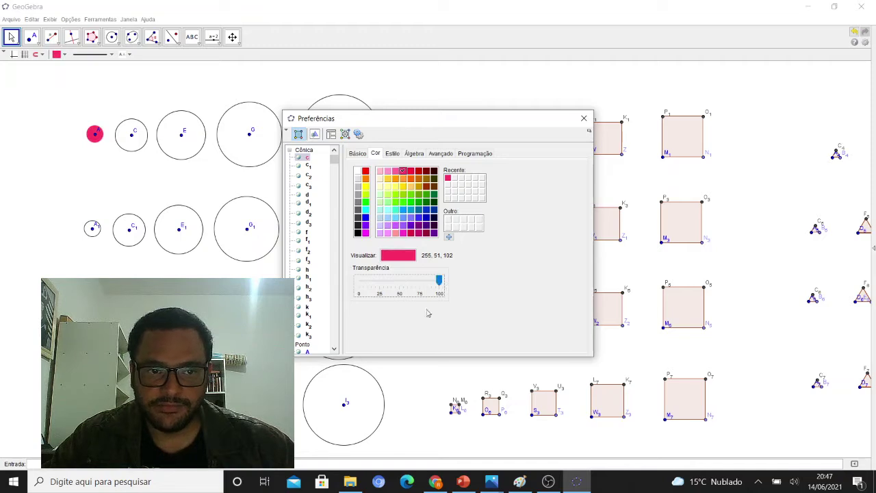
left_click(583, 118)
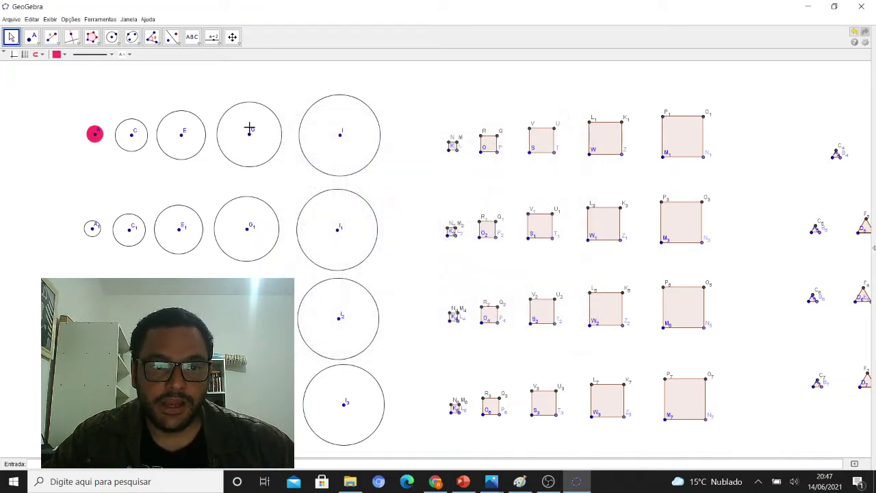
Step: Color the first row's radius-2 circle, centred at C, pink (255, 51, 102) with the transparency value at 100
right_click(144, 129)
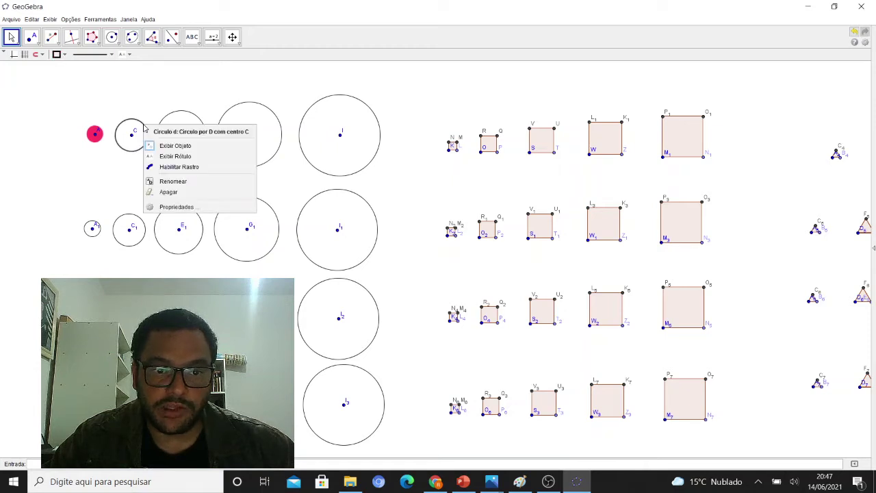
left_click(175, 208)
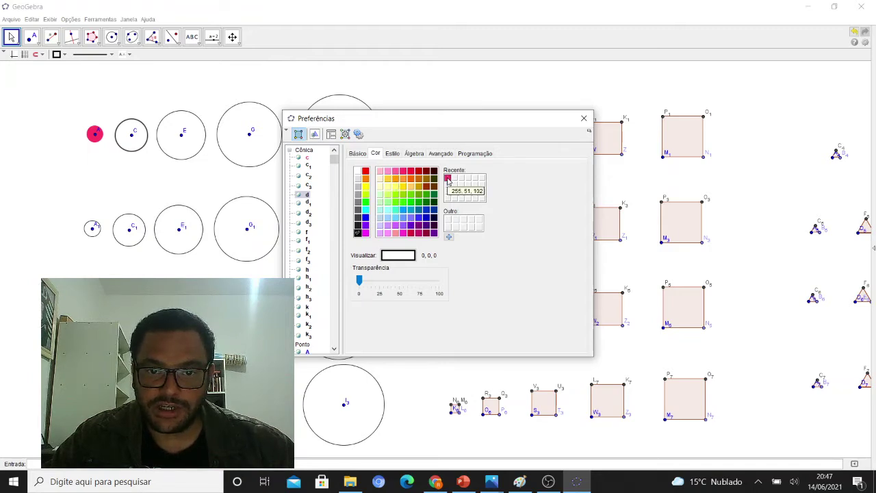
left_click(448, 180)
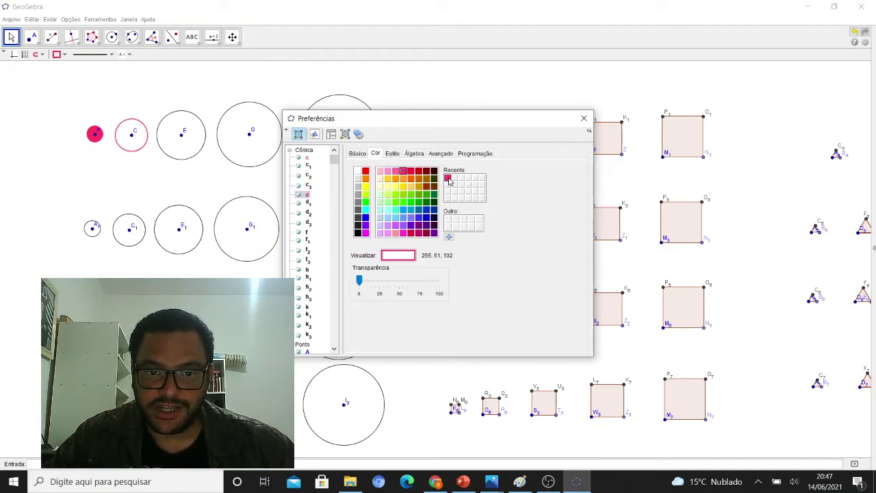
left_click_drag(361, 280, 439, 280)
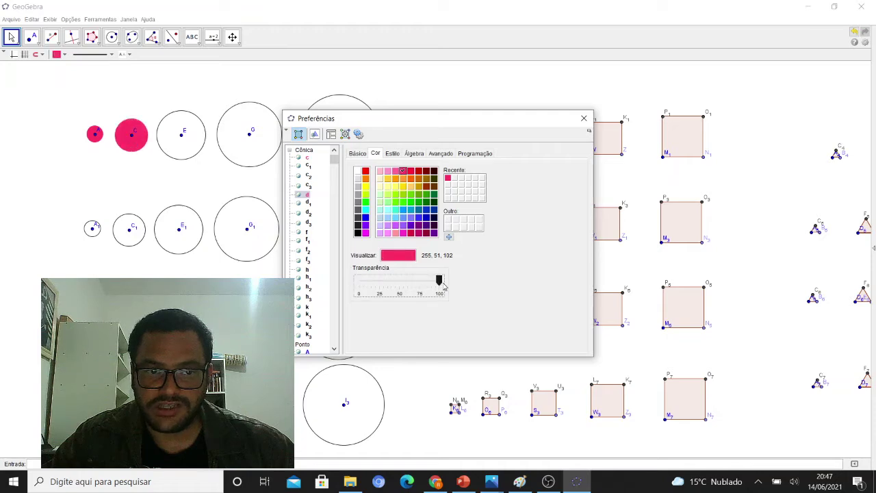
left_click(583, 119)
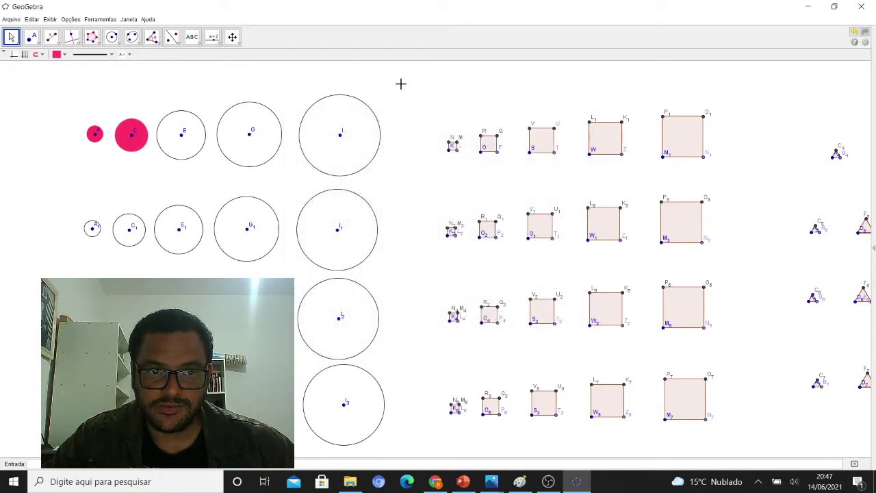
Step: Give the first row's radius-3 circle, centred at E, the color 255, 51, 102 and a transparency value of 100
right_click(171, 117)
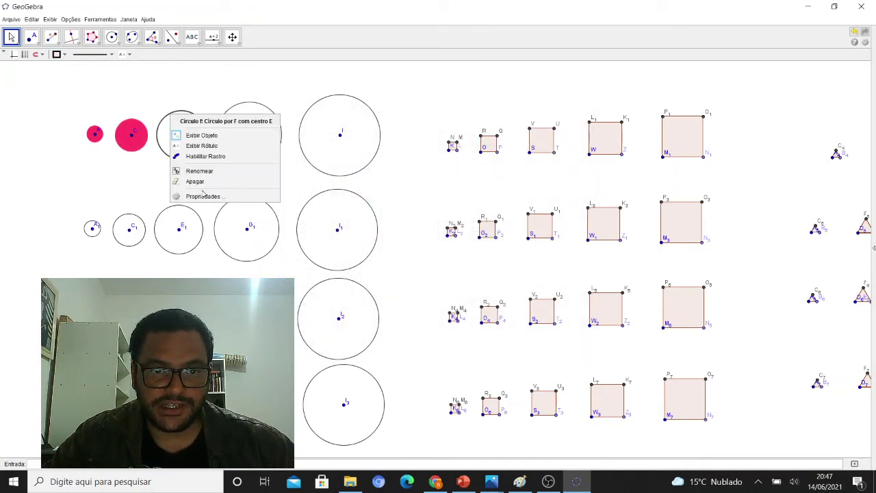
left_click(202, 196)
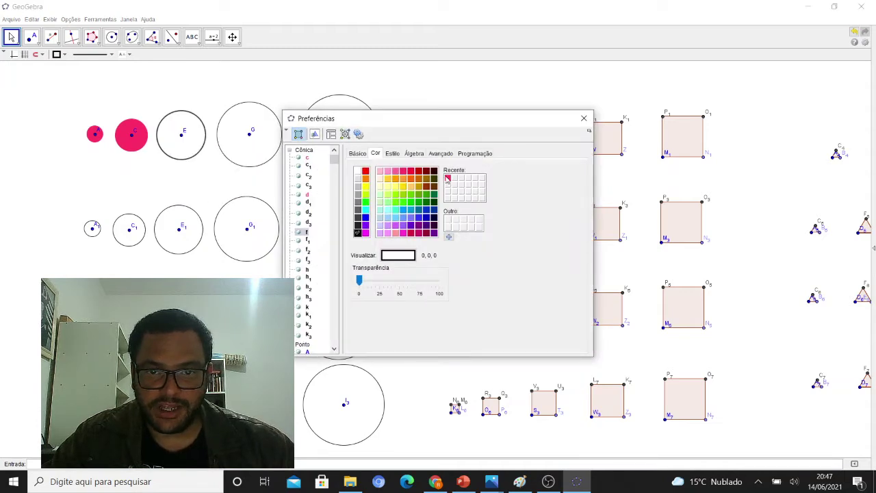
left_click(449, 180)
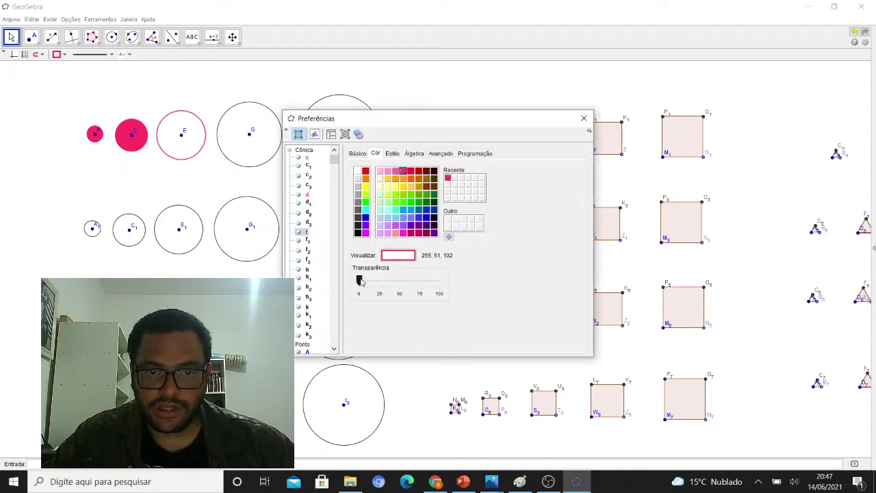
left_click_drag(358, 280, 441, 284)
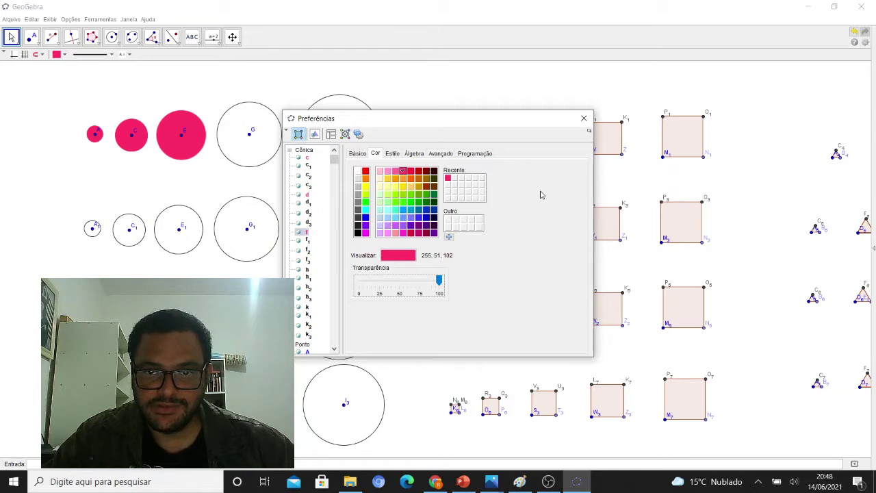
left_click(584, 118)
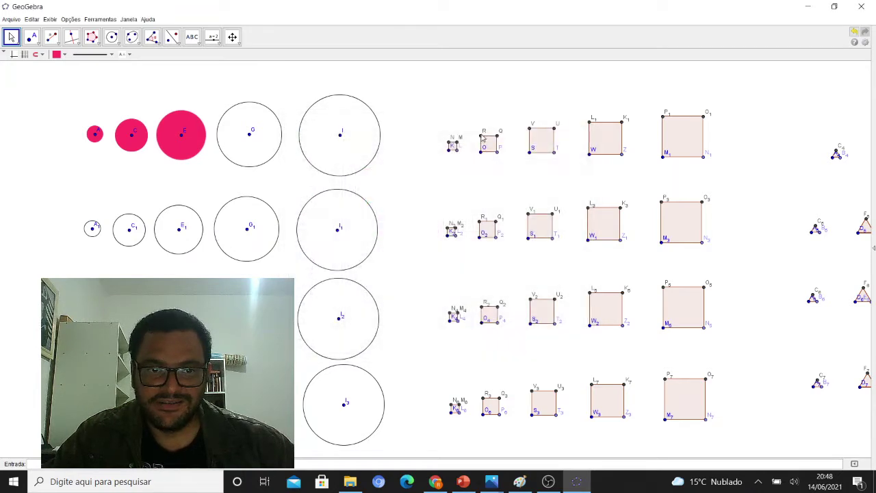
Step: Apply the color 255, 51, 102 and a transparency value of 100 to the first row's radius-4 circle, centred at G
right_click(240, 106)
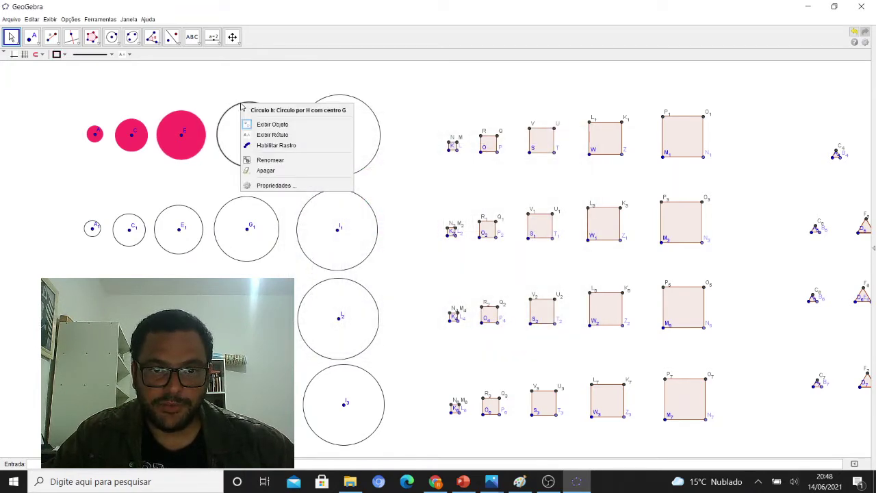
left_click(276, 186)
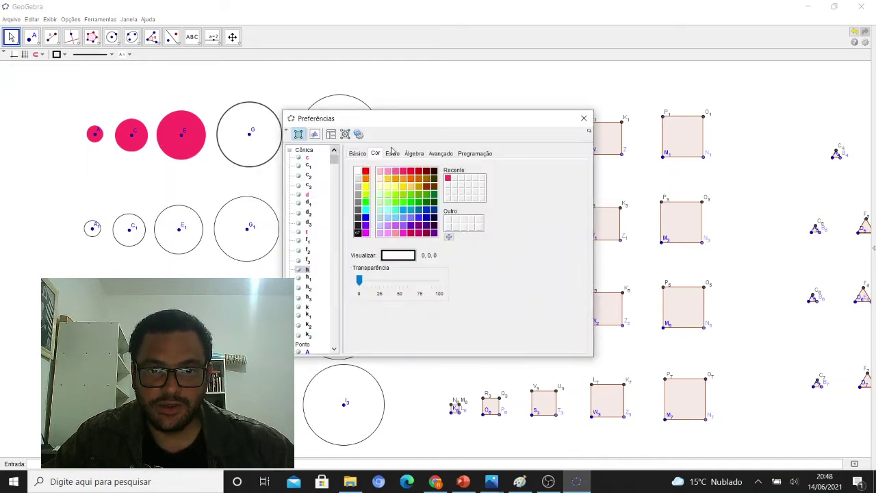
left_click(448, 178)
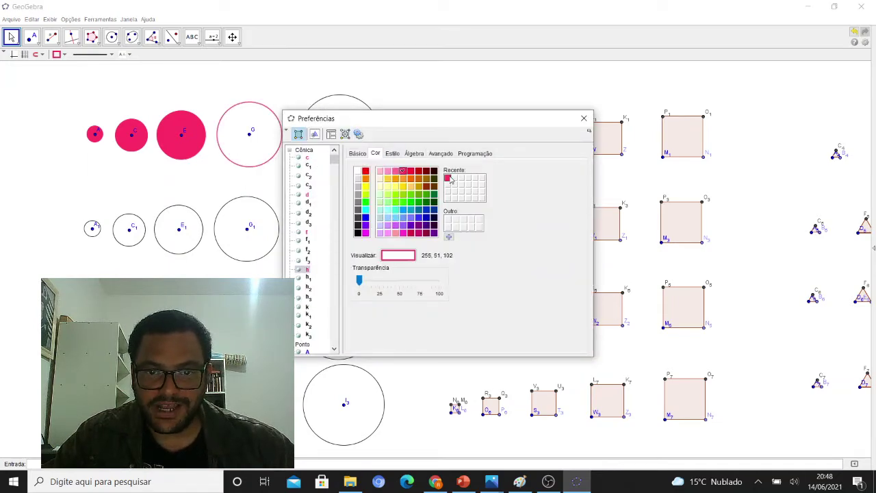
left_click_drag(360, 280, 438, 280)
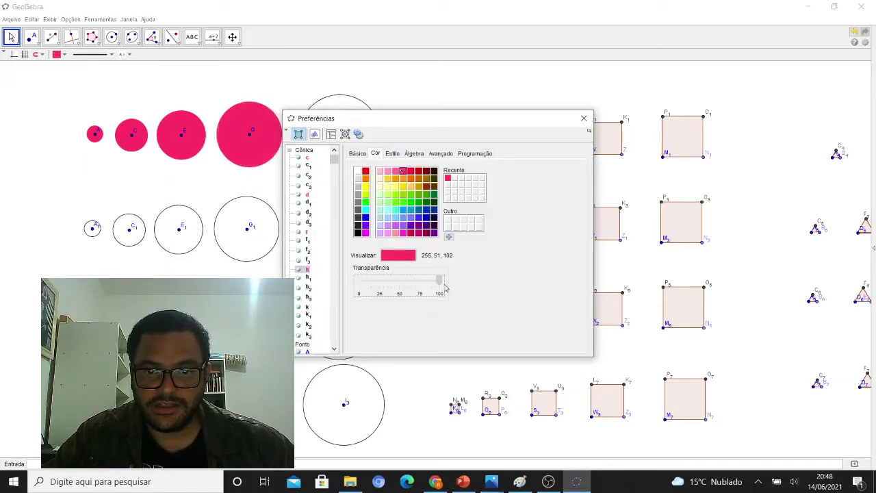
left_click(584, 118)
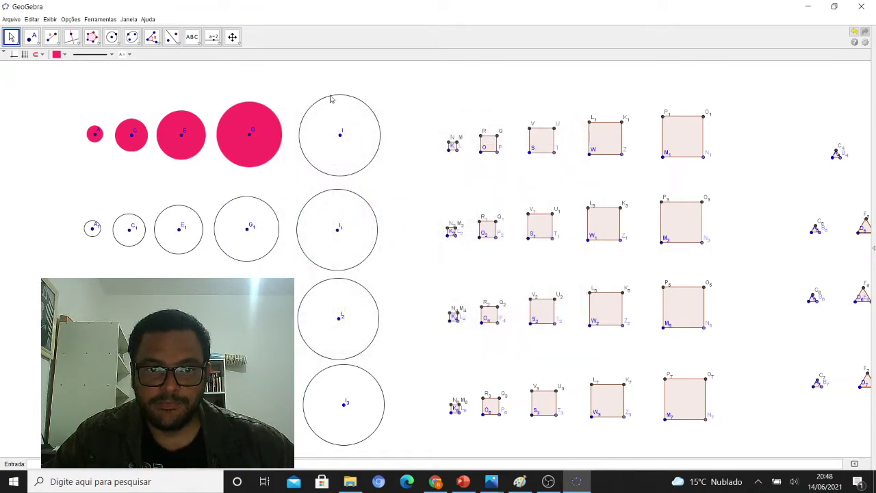
Step: Fill the largest circle in the top row, centred at I, with pink (255, 51, 102) at transparency 100
right_click(328, 100)
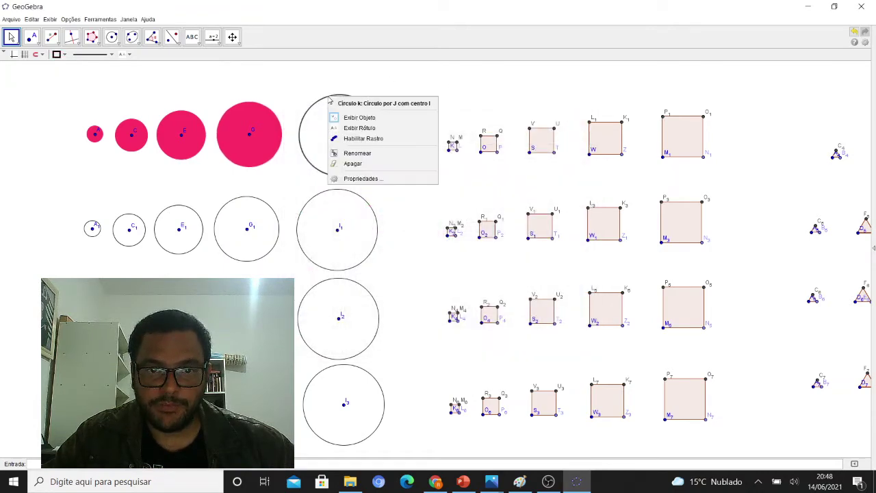
left_click(366, 179)
mouse_move(358, 279)
left_mouse_down()
mouse_move(440, 281)
mouse_move(362, 281)
left_mouse_up()
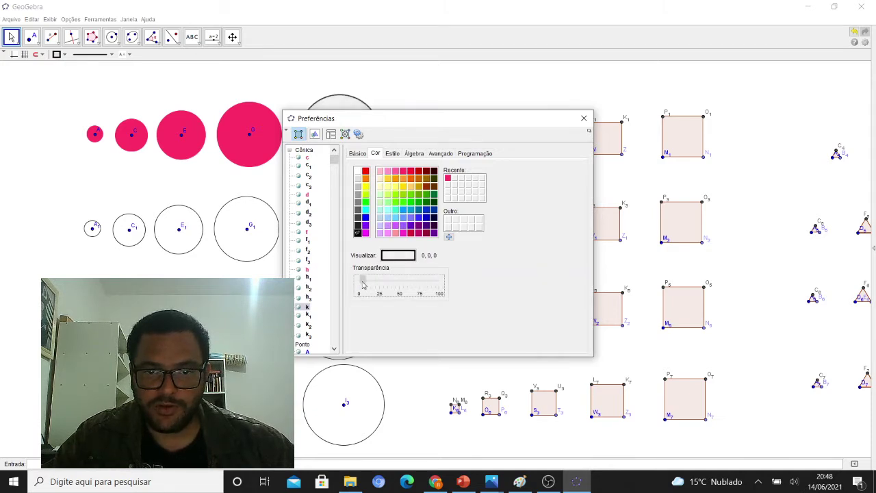
left_click(446, 178)
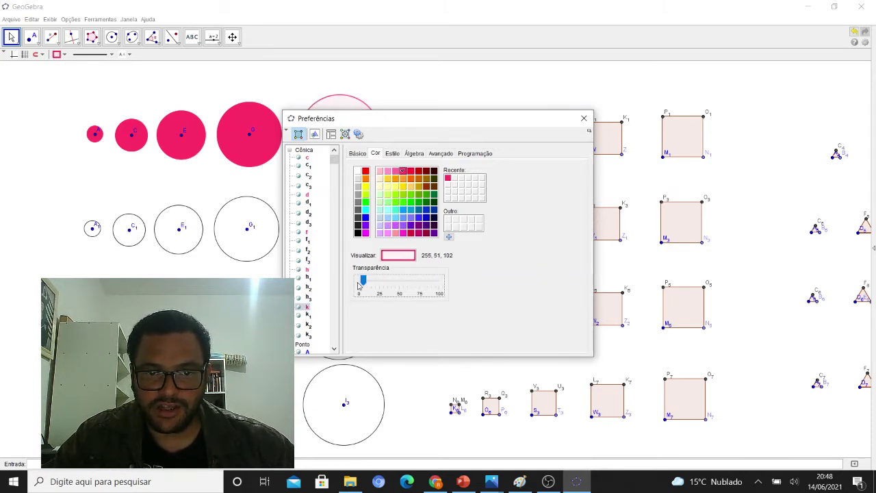
left_click_drag(363, 280, 442, 279)
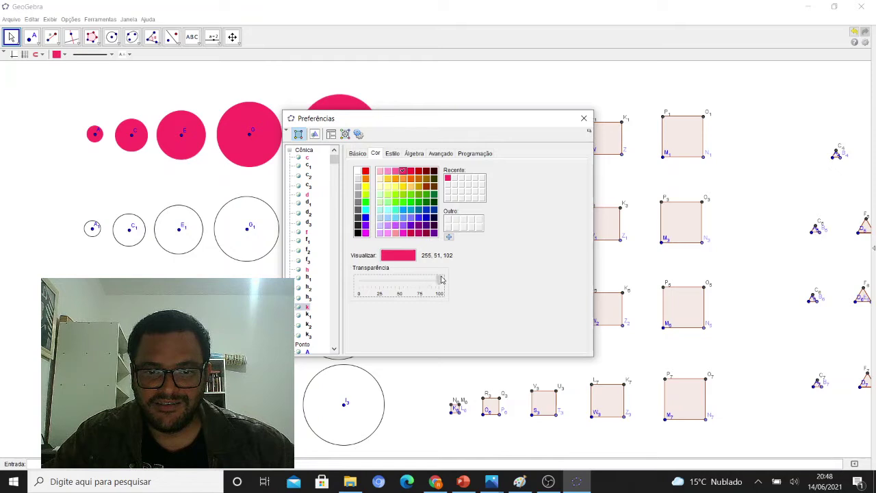
left_click(584, 118)
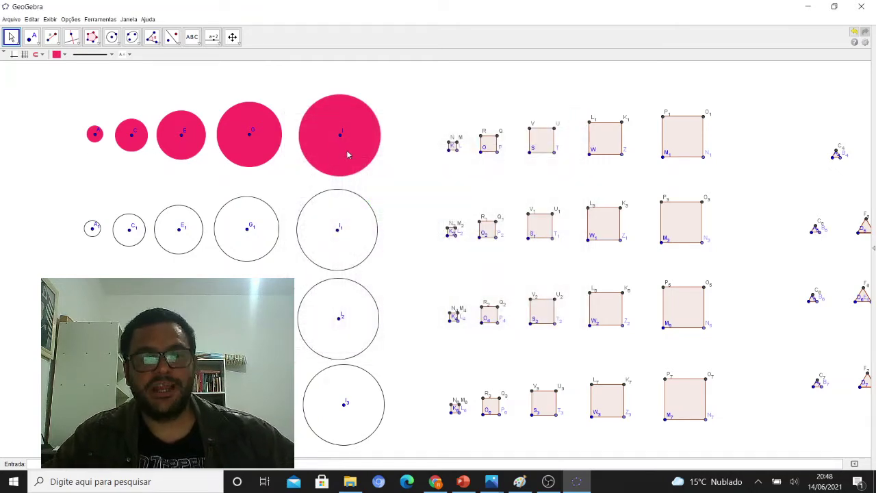
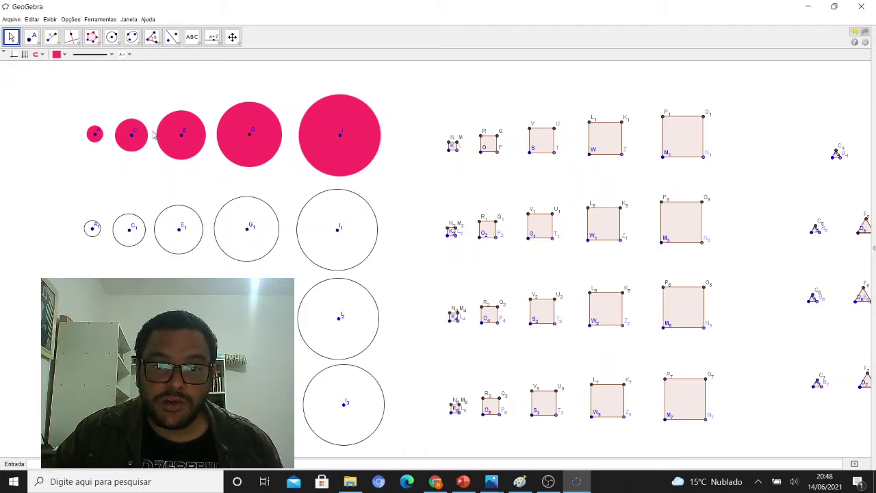
Step: Colour the selected corner points of the smallest top-row square, beside the circles, pink (255, 51, 102)
right_click(452, 144)
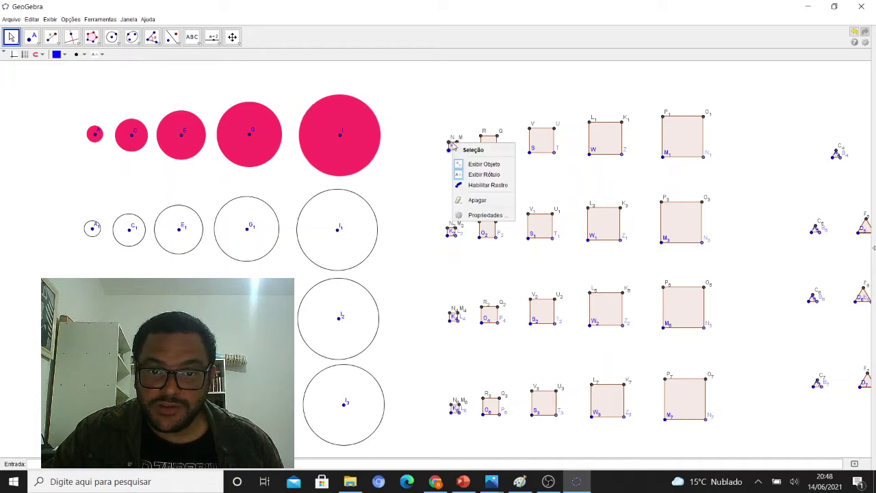
left_click(484, 216)
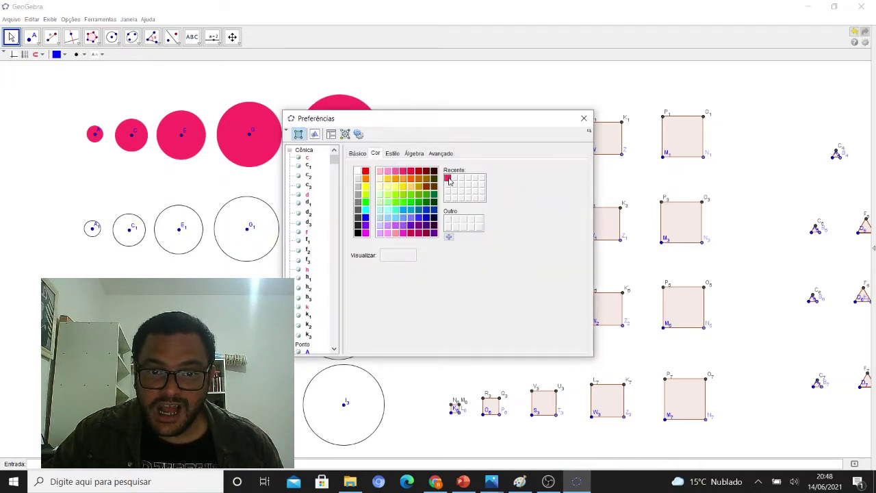
left_click(448, 179)
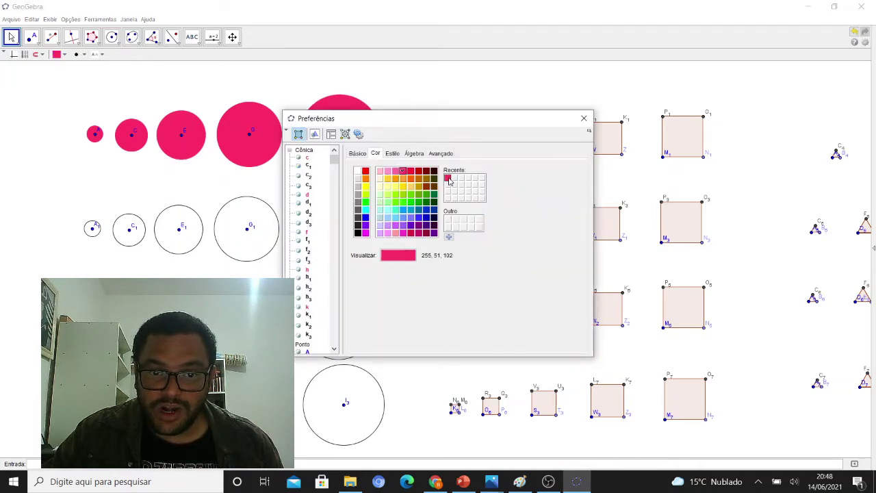
left_click(584, 118)
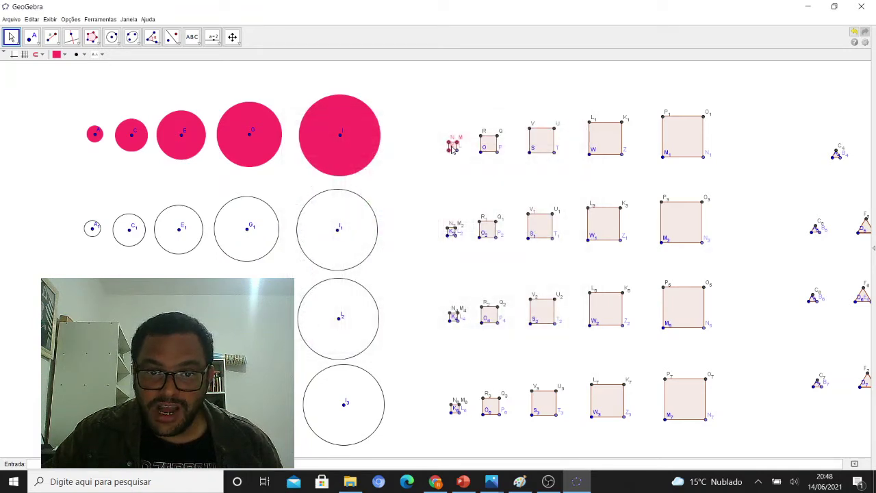
Step: Fill the smallest top-row square, polygon KLMN, with pink (255, 51, 102) at transparency 100
right_click(451, 149)
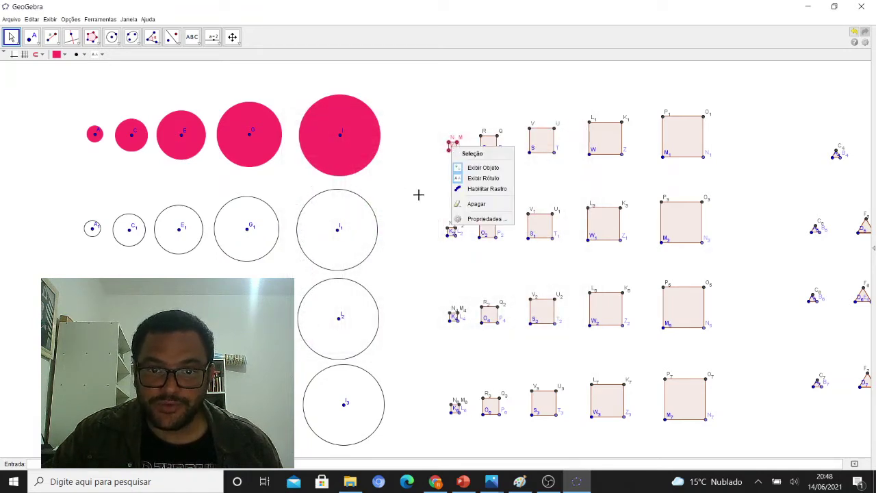
scroll(431, 244, "up", 4)
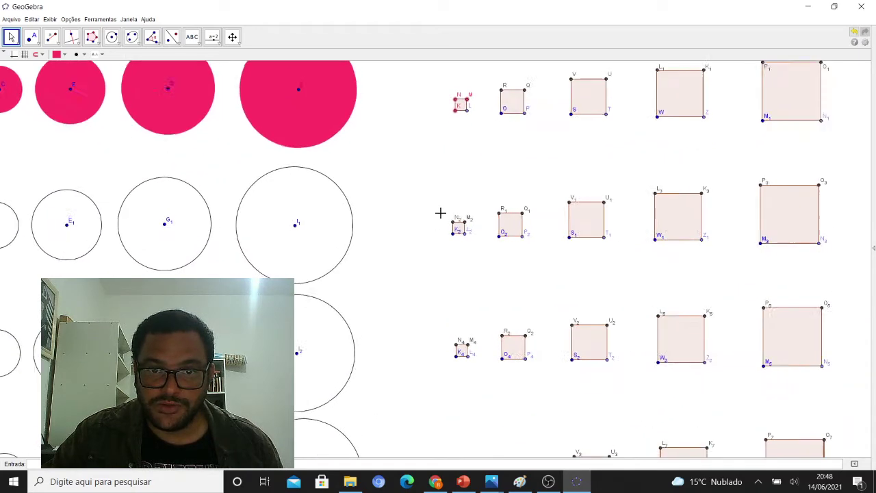
scroll(440, 213, "up", 1)
right_click(464, 97)
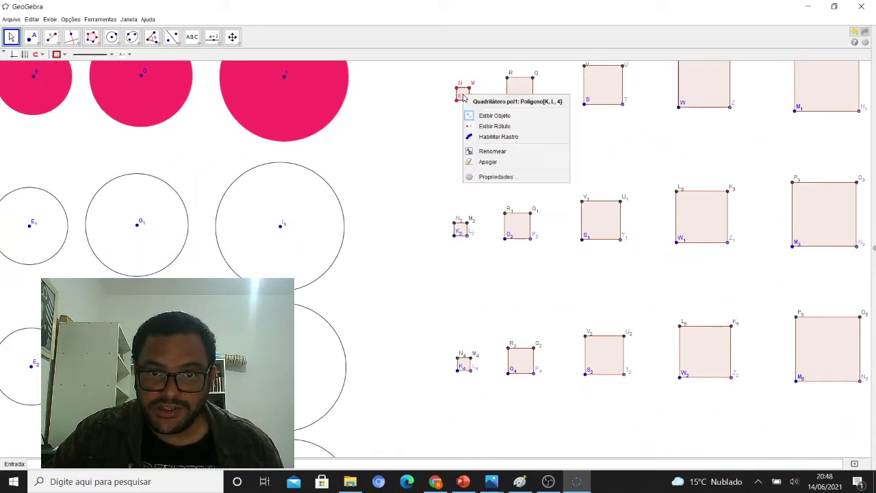
left_click(488, 177)
left_click(447, 179)
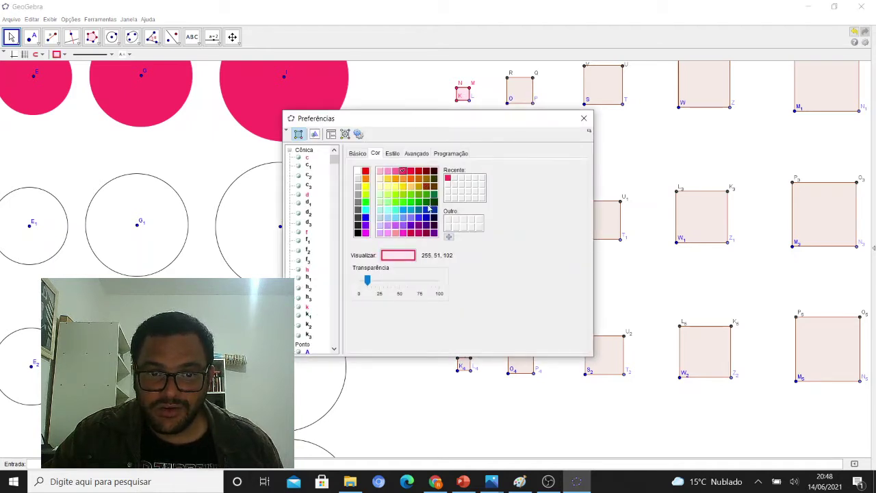
left_click_drag(368, 287, 451, 277)
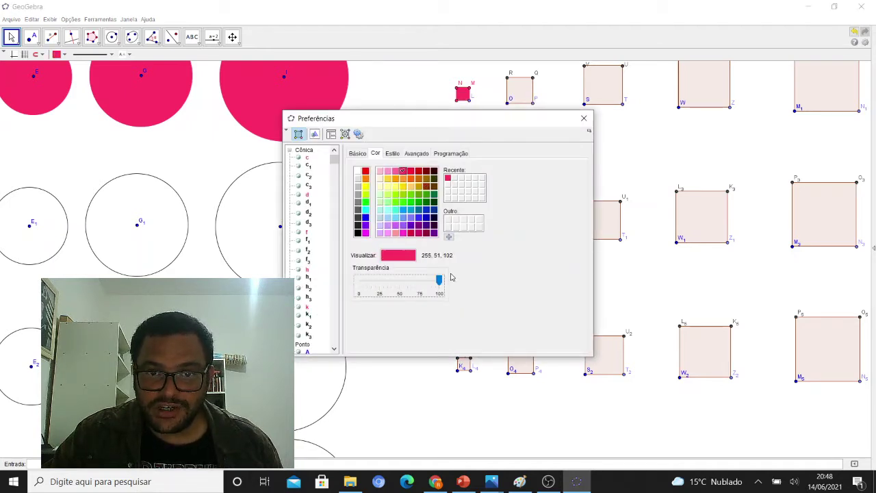
left_click(584, 117)
Step: Fill the second top-row square, with corner O, with the recent pink at transparency 100
right_click(518, 89)
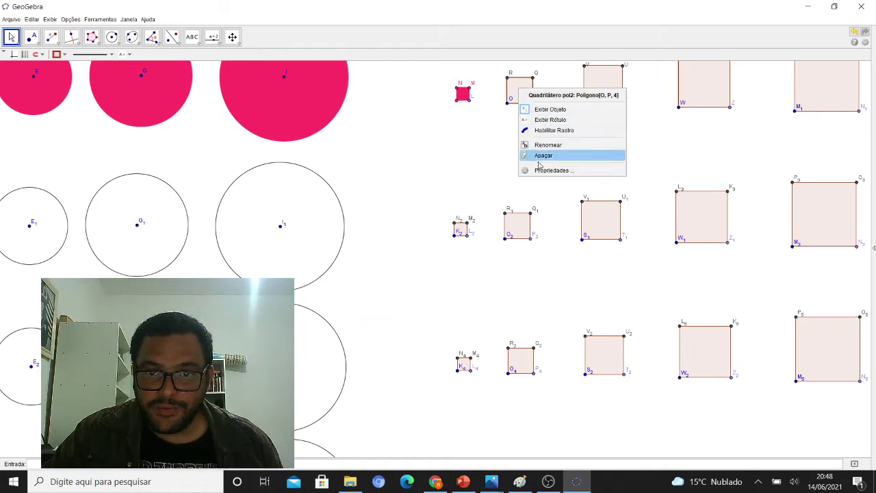
left_click(544, 170)
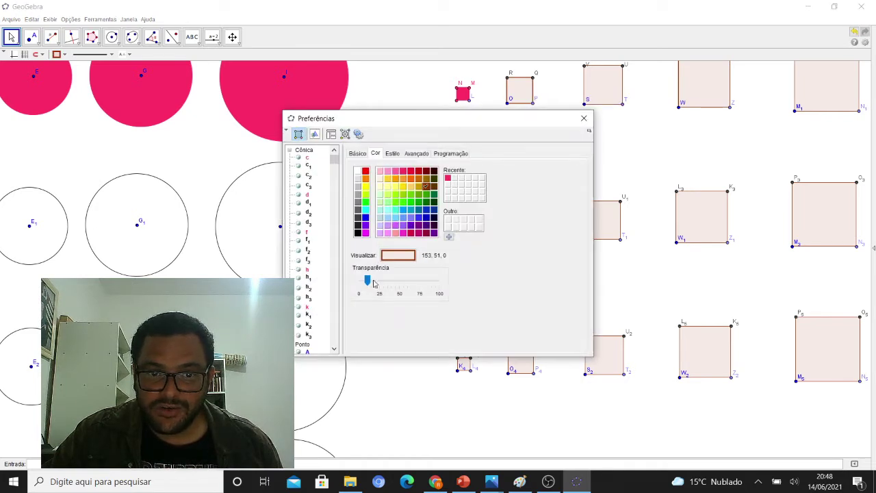
left_click_drag(374, 283, 453, 284)
left_click(447, 178)
left_click(584, 118)
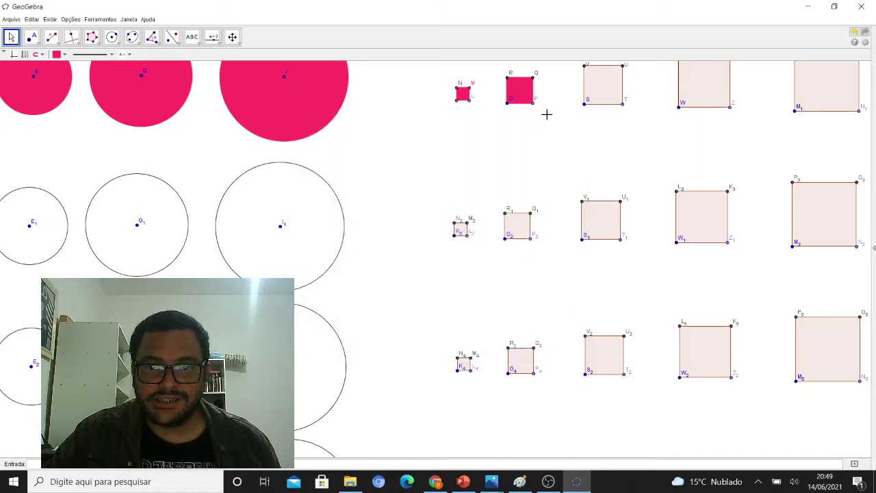
Step: Fill the smallest second-row circle, centred at A₁, with green (102, 204, 0) at transparency 100
left_click(233, 38)
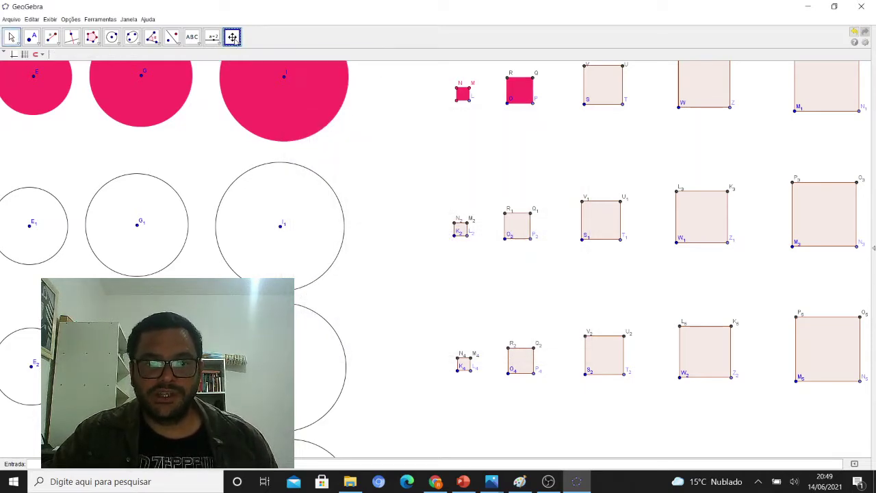
left_click_drag(243, 213, 627, 228)
key("Escape")
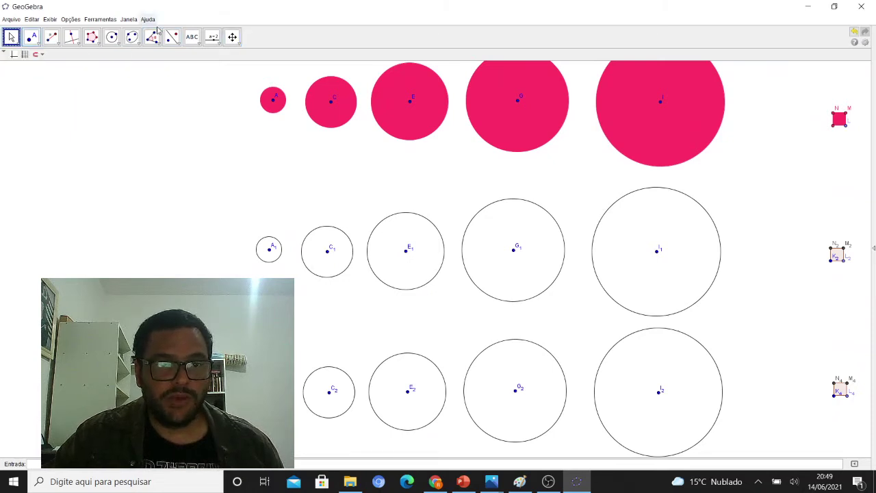
left_click(172, 36)
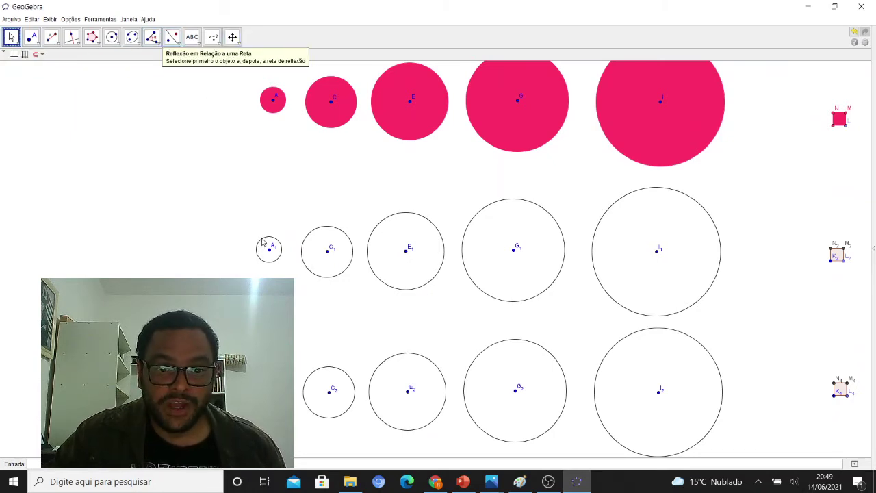
right_click(263, 242)
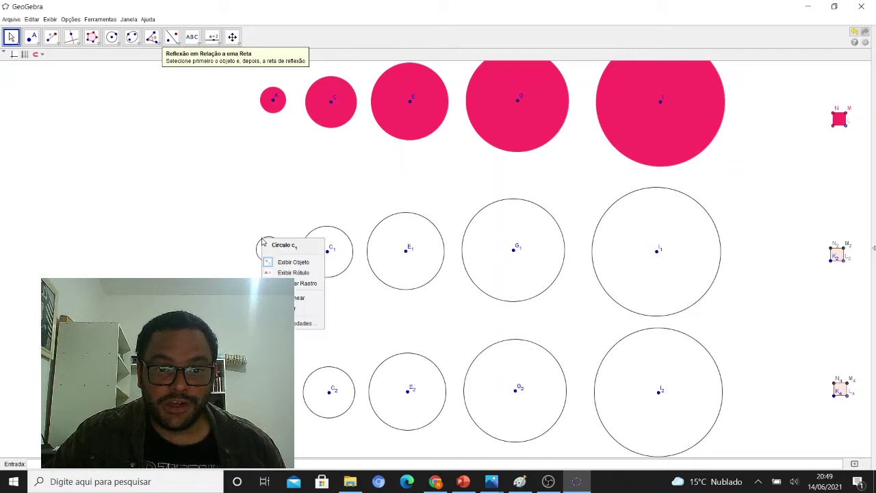
left_click(300, 323)
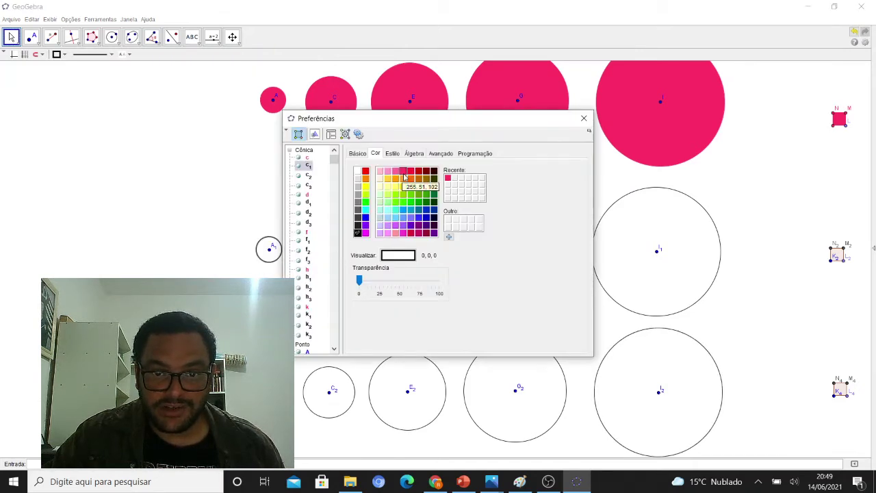
left_click(409, 196)
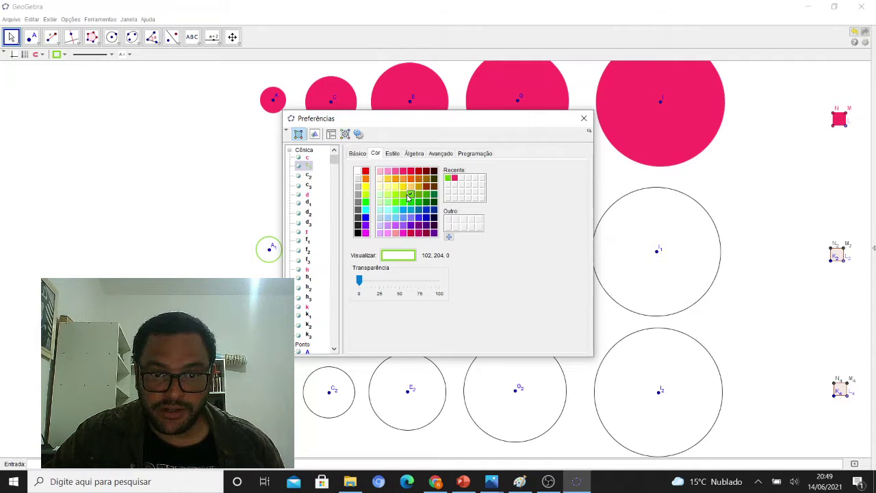
left_click_drag(359, 287, 439, 282)
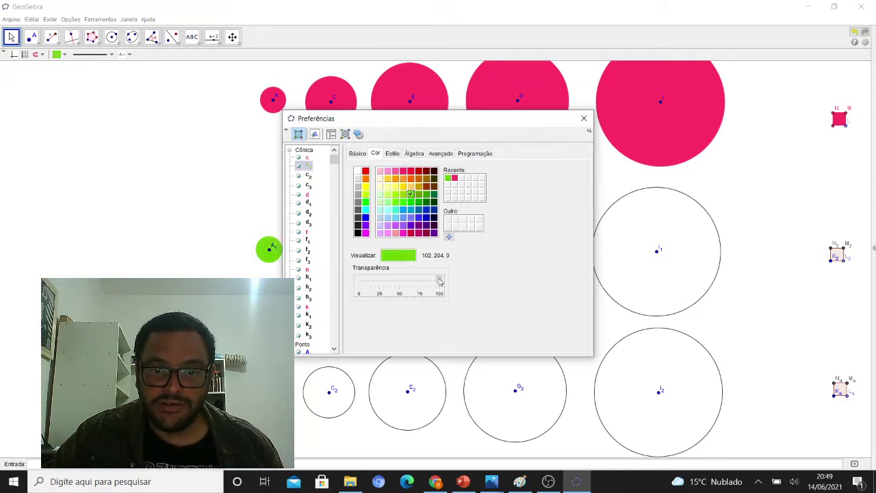
left_click(582, 119)
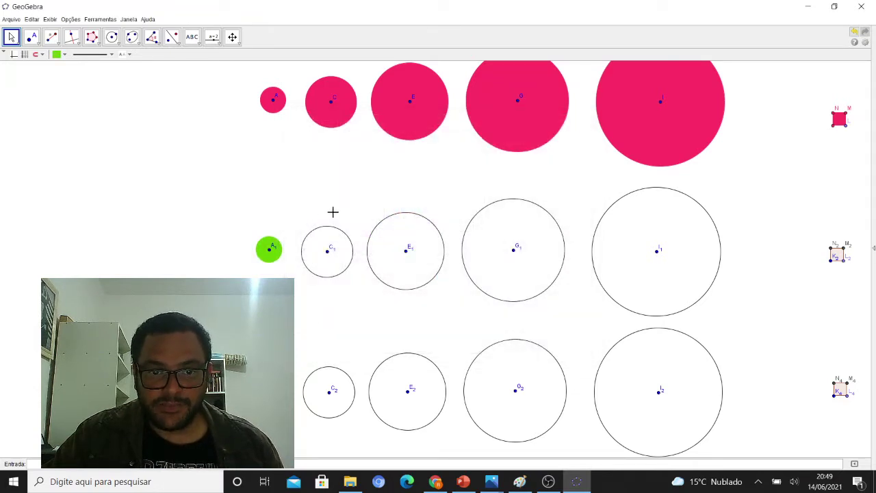
Step: Fill the second-row circle centred at C₁ with the recent green (102, 204, 0) at transparency 100
right_click(316, 233)
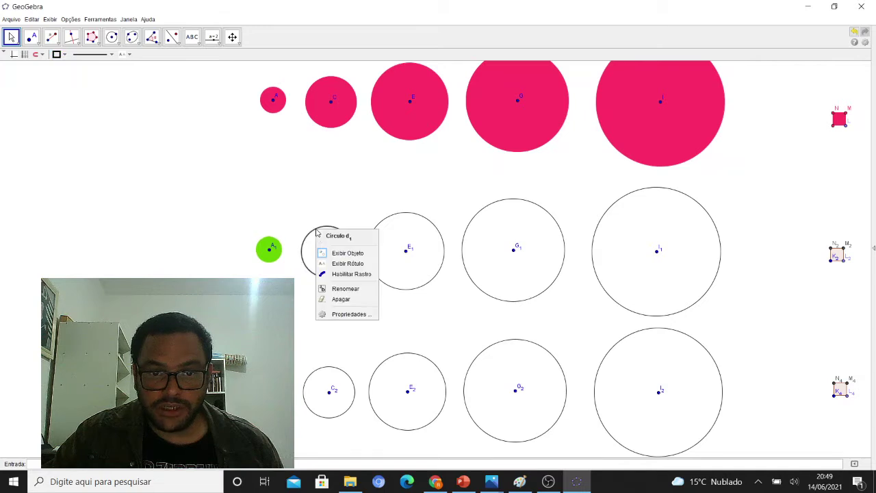
left_click(354, 313)
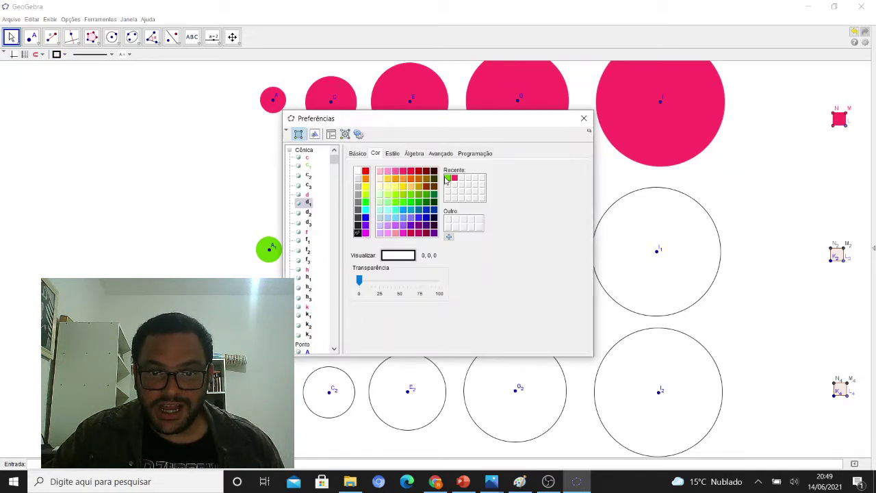
left_click(447, 178)
left_click_drag(359, 280, 438, 281)
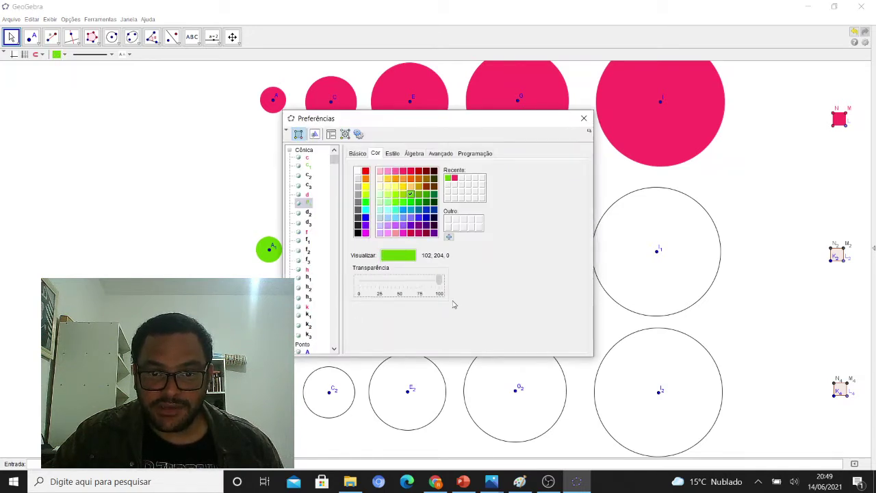
left_click(584, 119)
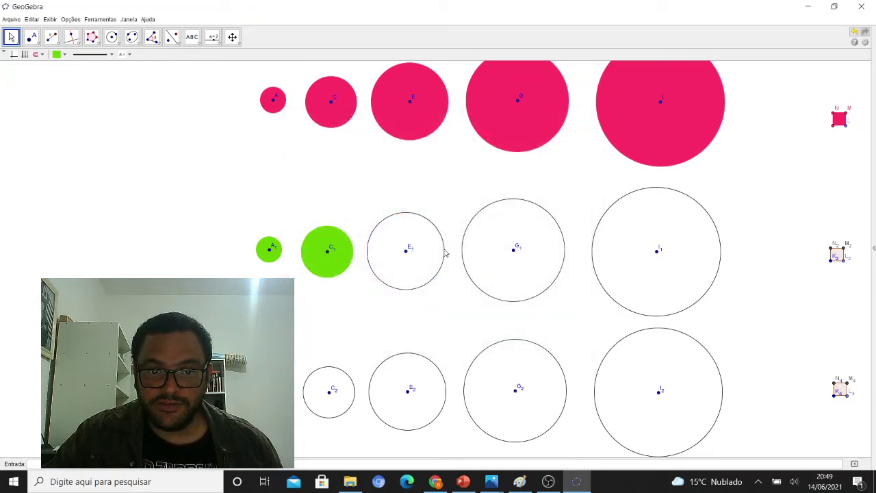
Step: Fill the second-row circle centred at E₁ with the recent green (102, 204, 0) at transparency 100
right_click(394, 215)
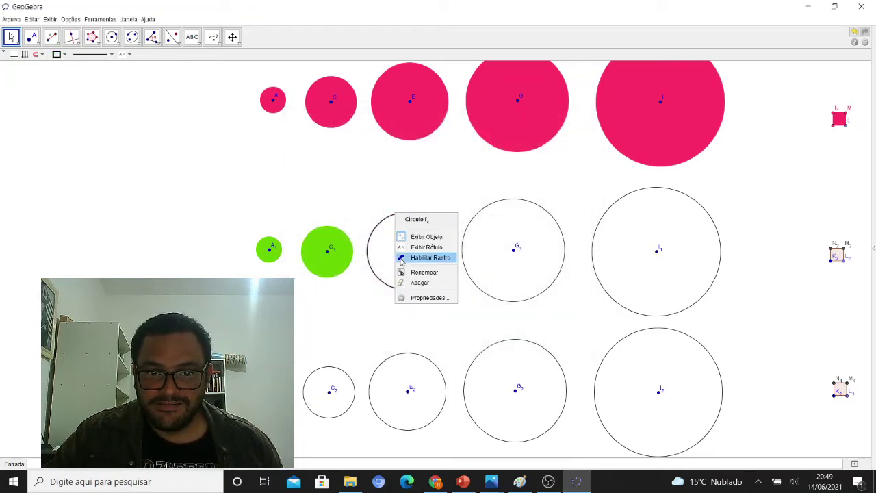
left_click(421, 298)
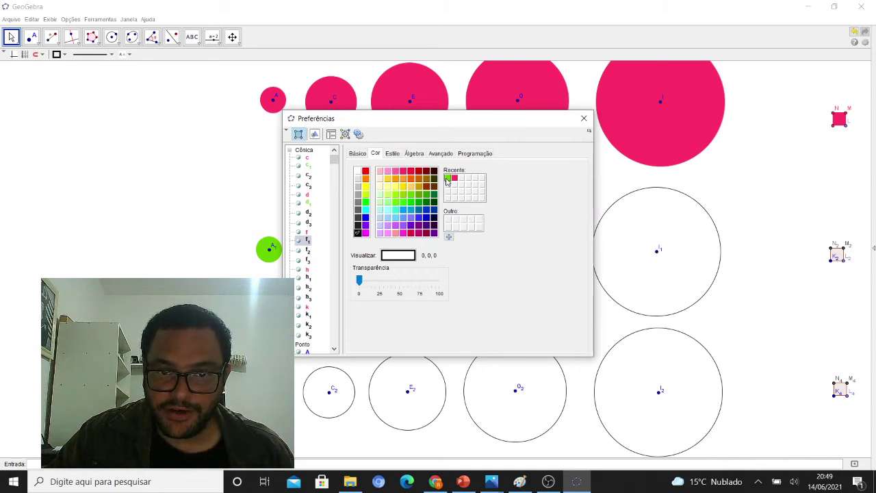
left_click(447, 179)
left_click_drag(358, 280, 438, 280)
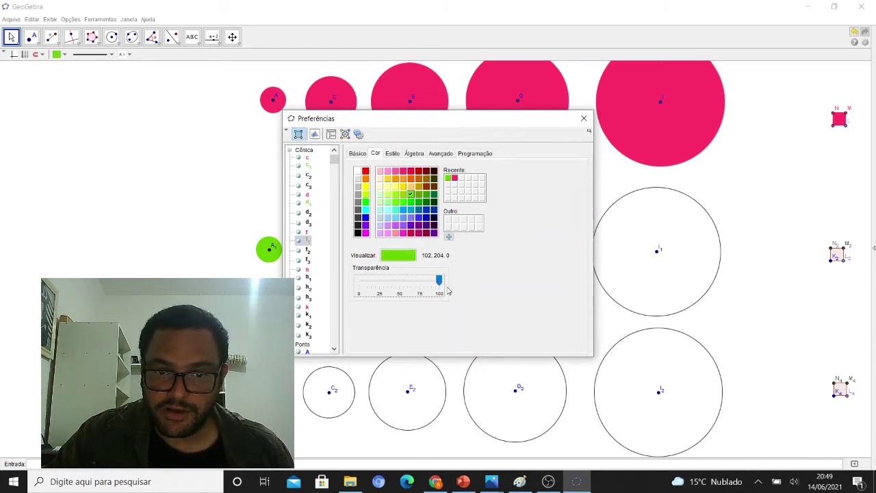
left_click(583, 118)
Step: Fill the second-row circle centred at G₁ with the recent green (102, 204, 0) at transparency 100
right_click(490, 206)
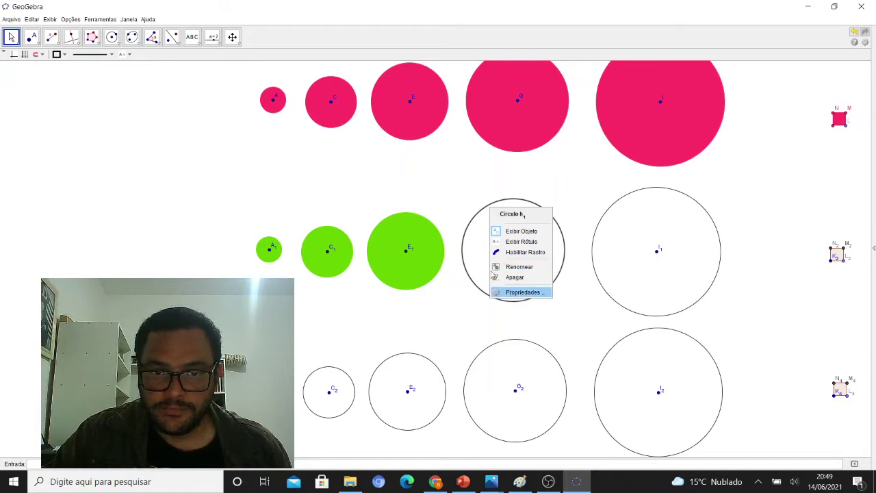
left_click(510, 292)
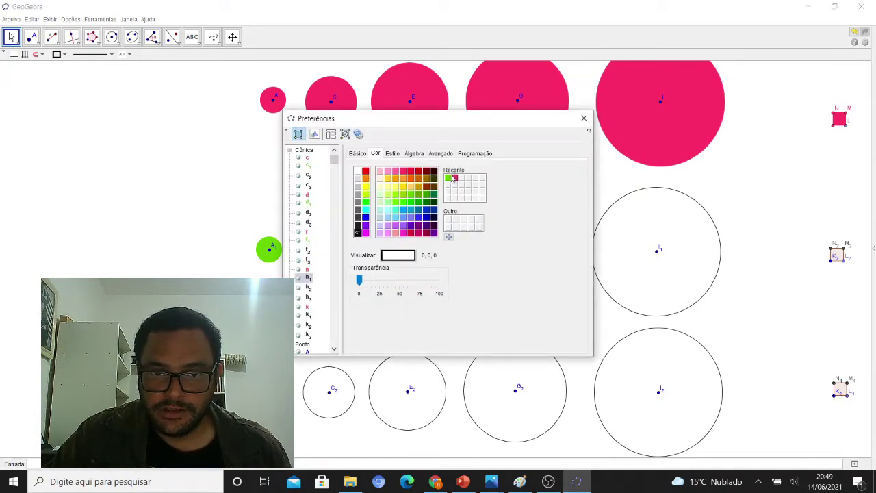
left_click(451, 177)
left_click_drag(360, 280, 439, 280)
left_click(583, 117)
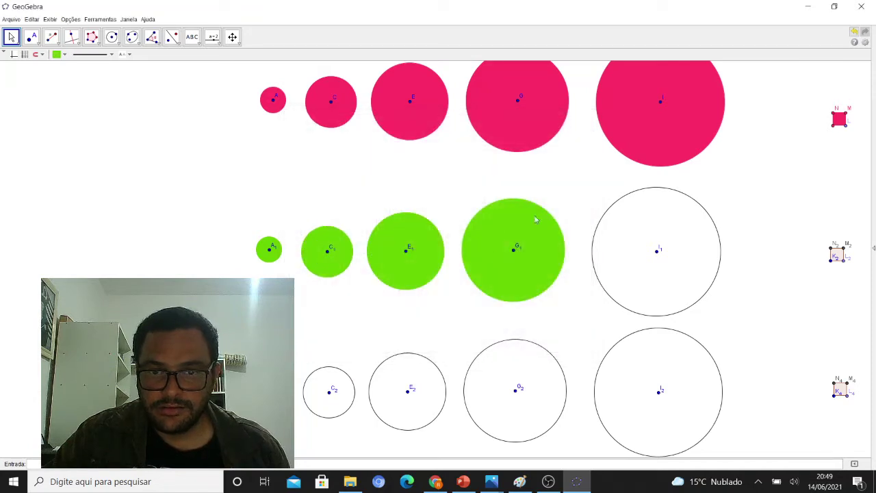
Step: Fill the largest second-row circle, centred at I₁, with the recent green (102, 204, 0) at transparency 100
right_click(614, 210)
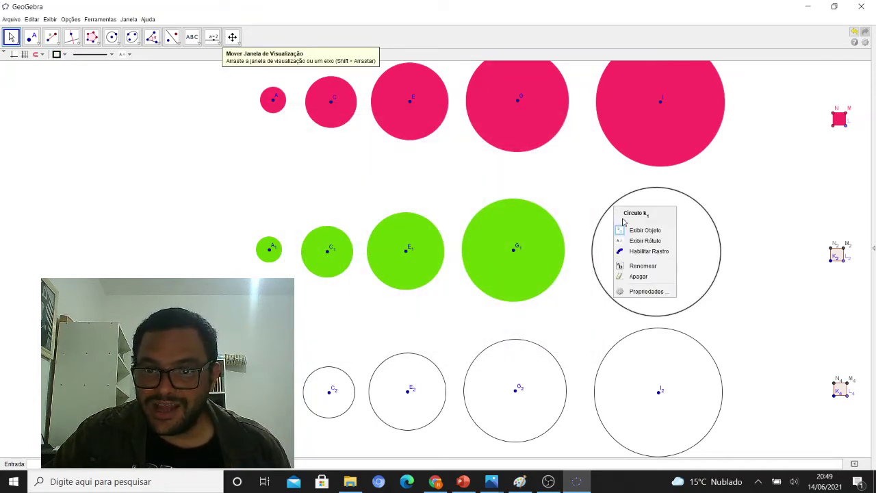
left_click(643, 291)
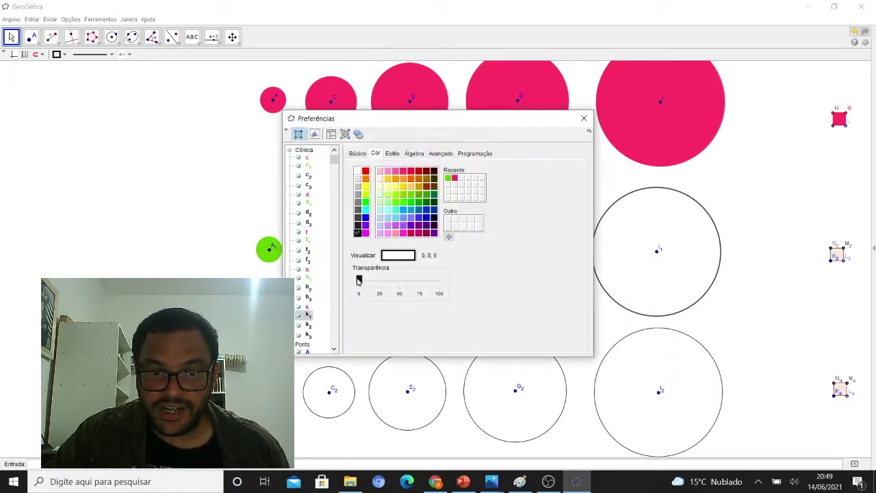
left_click_drag(359, 280, 439, 281)
left_click(447, 178)
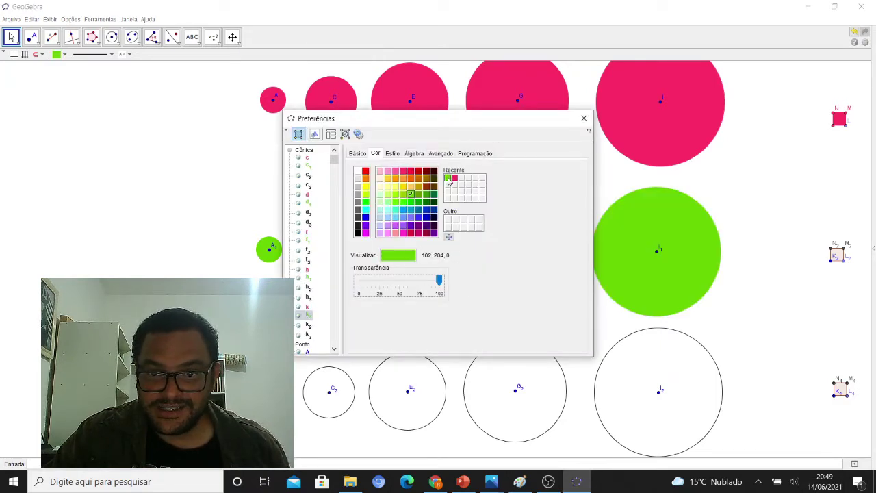
left_click(583, 118)
Step: Fill the smallest second-row square, with corner K₂, with the recent green (102, 204, 0) at transparency 100
left_click_drag(743, 244, 509, 243)
left_click(232, 37)
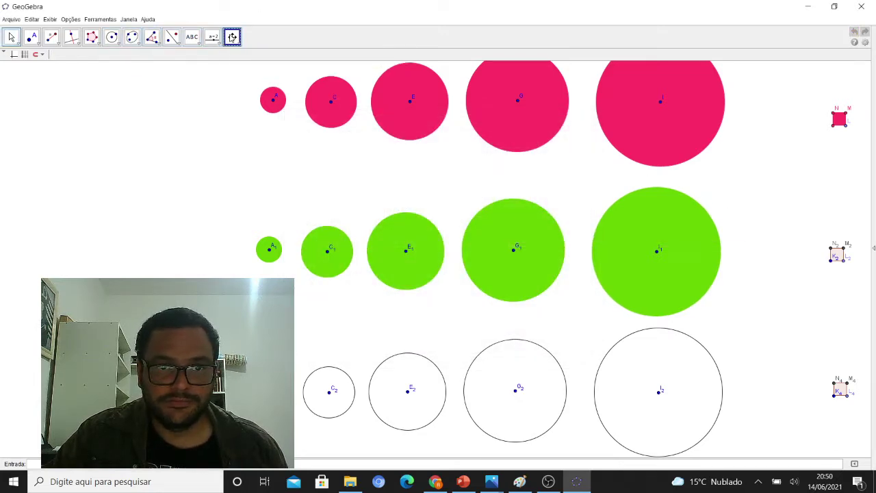
left_click_drag(783, 299, 397, 256)
key("Escape")
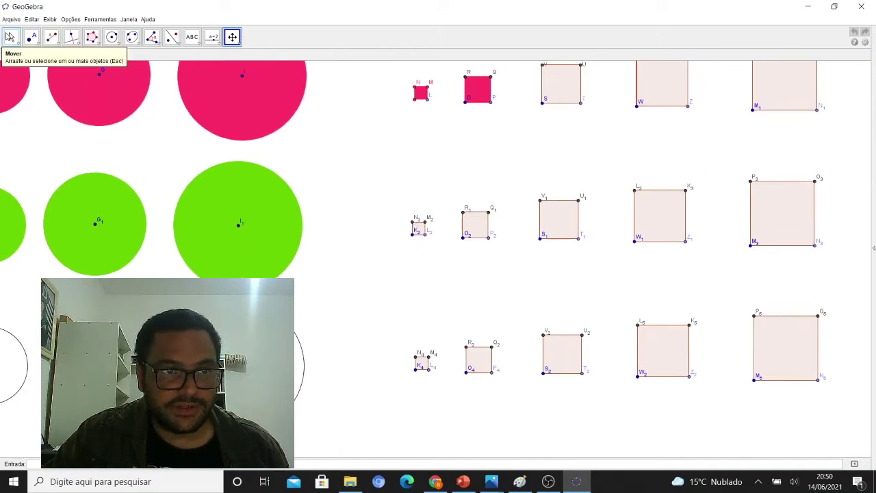
right_click(419, 232)
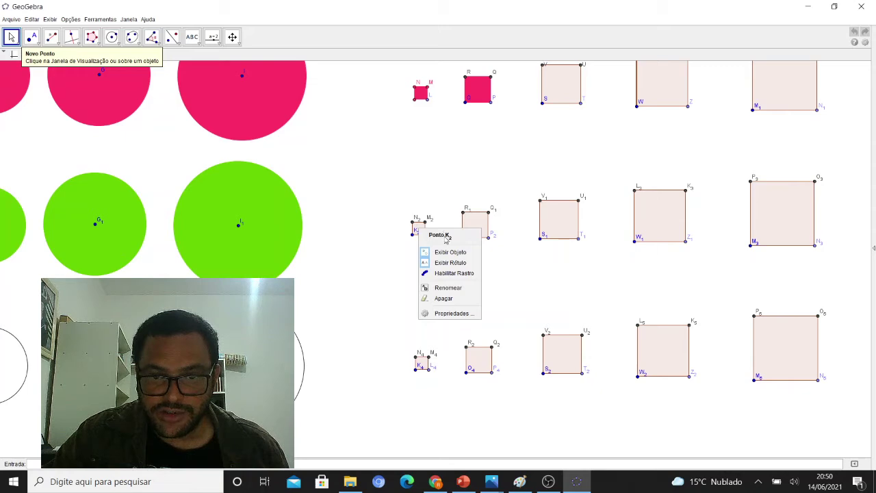
left_click(390, 146)
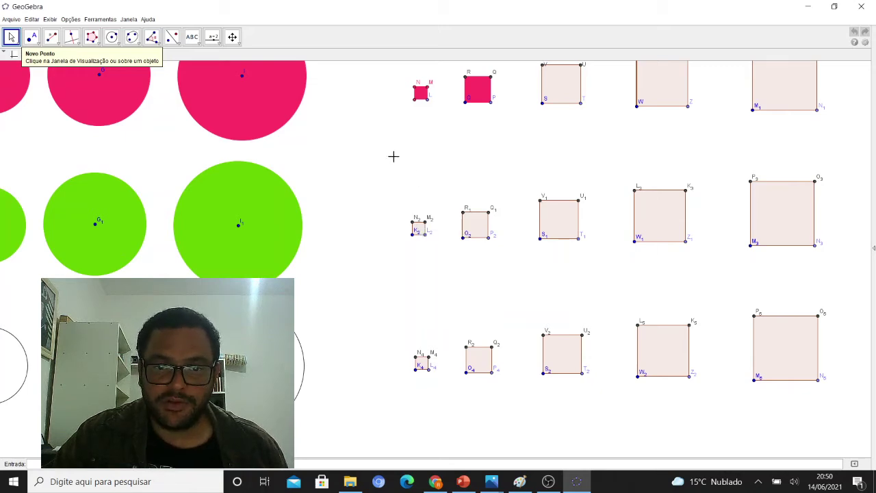
scroll(453, 265, "down", 1)
scroll(453, 264, "up", 3)
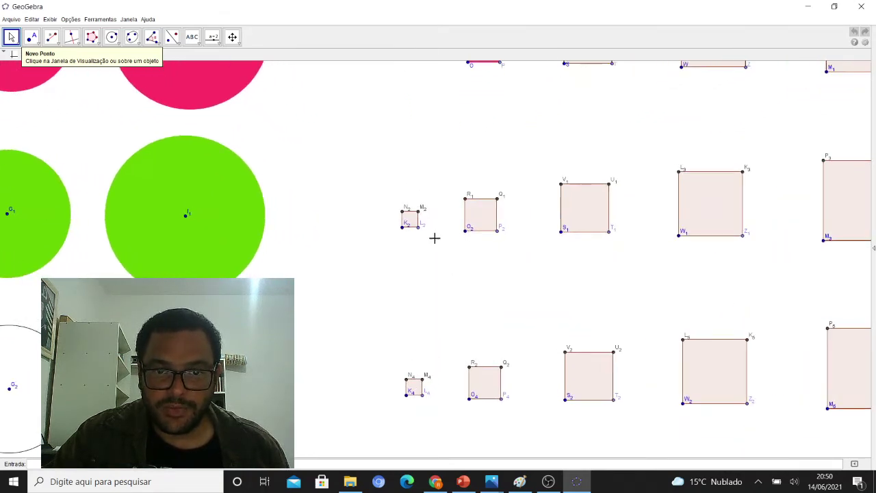
right_click(408, 222)
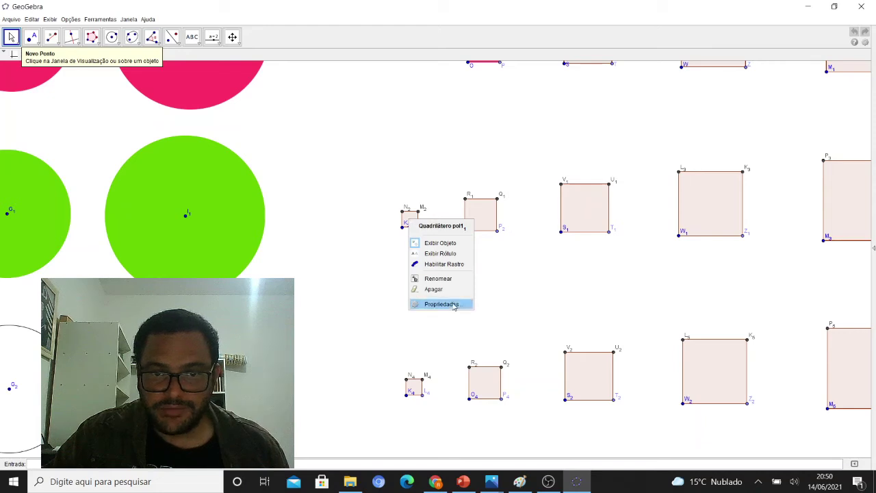
left_click(455, 303)
left_click(448, 180)
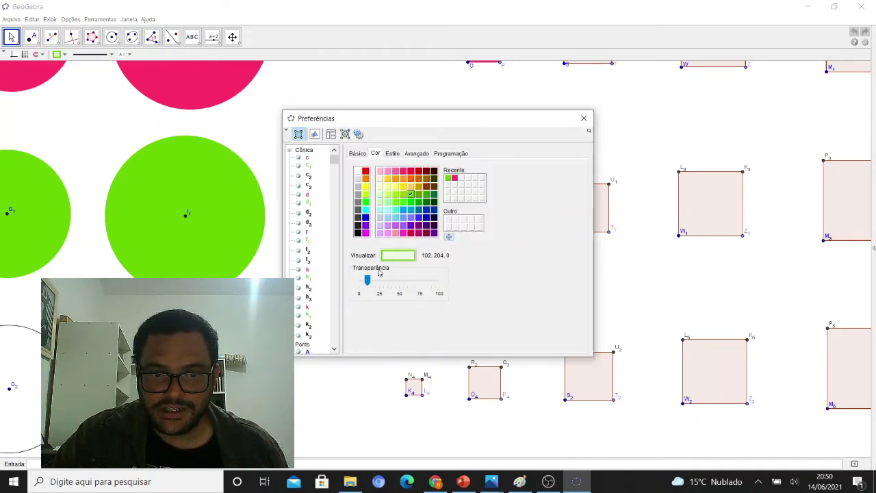
left_click_drag(368, 280, 438, 280)
left_click(582, 119)
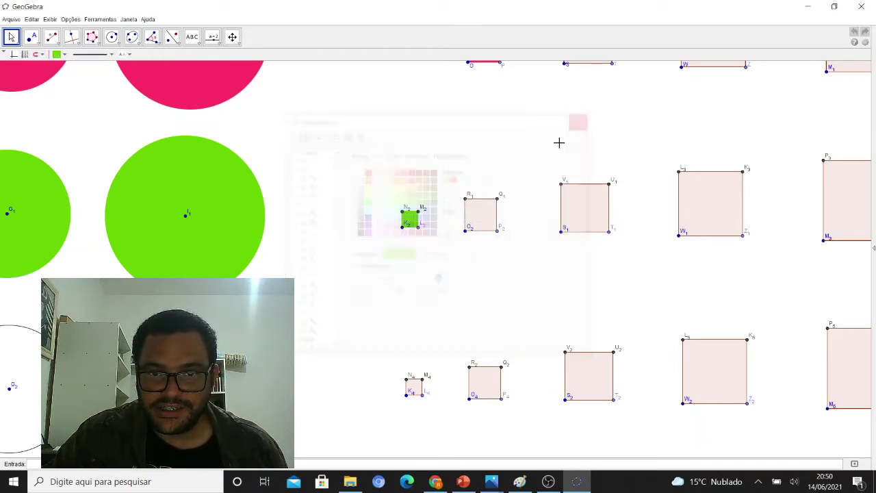
Step: Fill the second-row square with corner O₂ with the recent green (102, 204, 0) at transparency 100
right_click(481, 219)
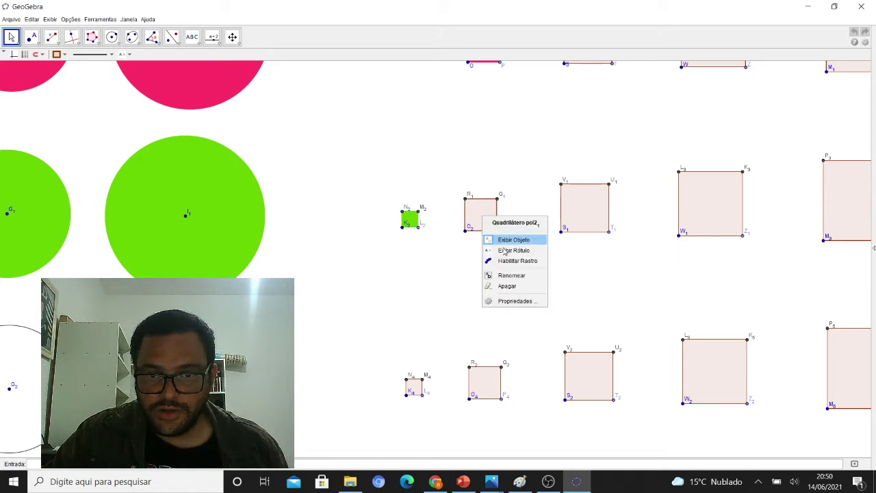
left_click(518, 302)
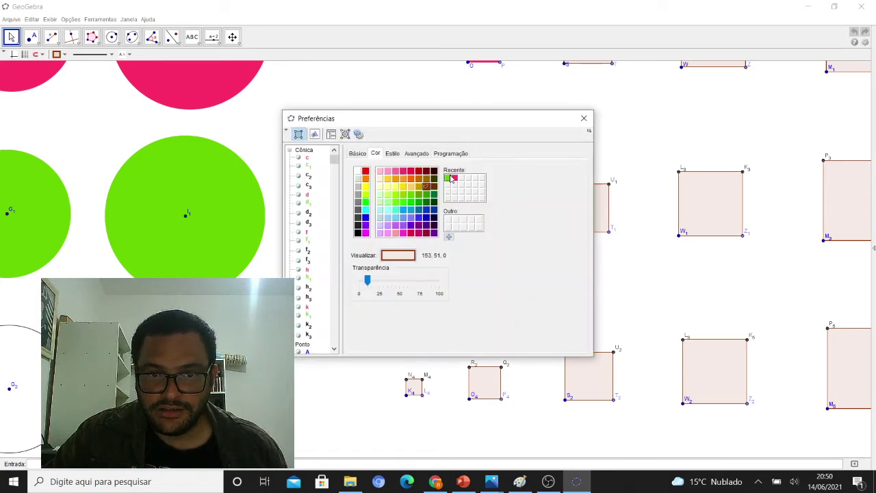
left_click(450, 180)
left_click_drag(367, 280, 456, 288)
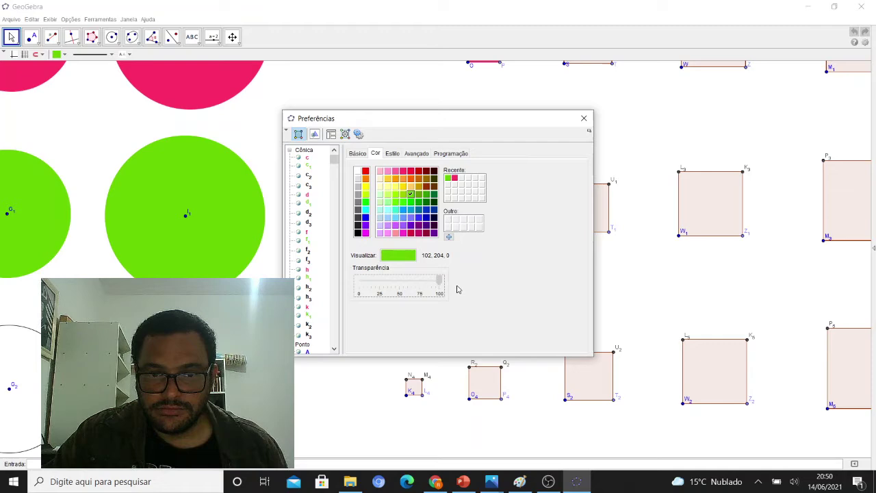
left_click(581, 121)
Step: Fill the second-row square with corner S₁ with the recent green (102, 204, 0) at transparency 100
right_click(593, 211)
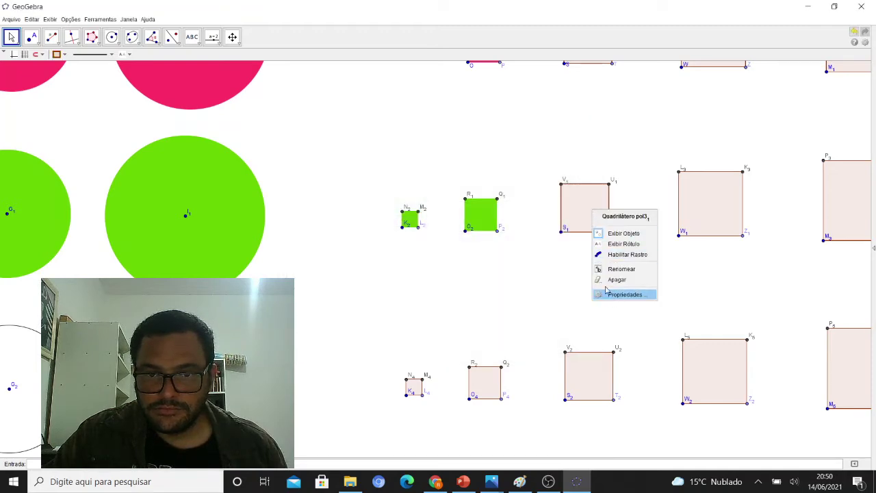
left_click(606, 294)
left_click_drag(368, 280, 438, 280)
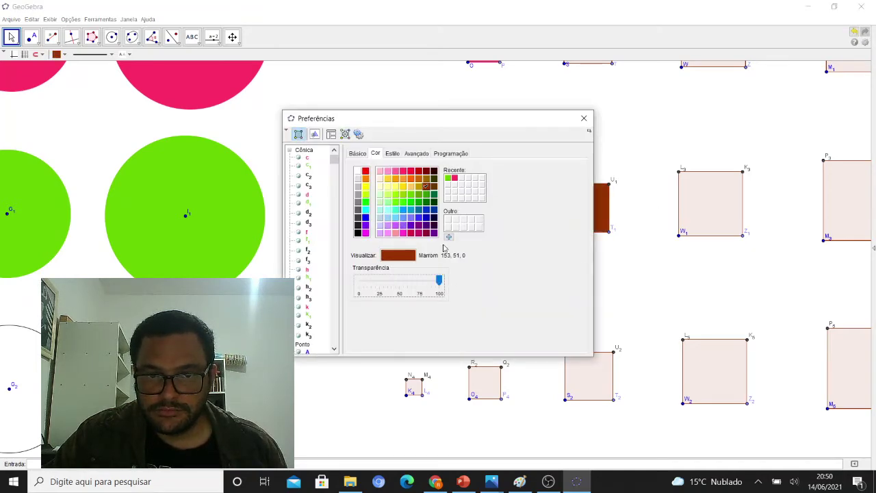
left_click(447, 178)
Step: Fill the second-row square with corner W₁ with the recent green (102, 204, 0) at transparency 100
right_click(704, 206)
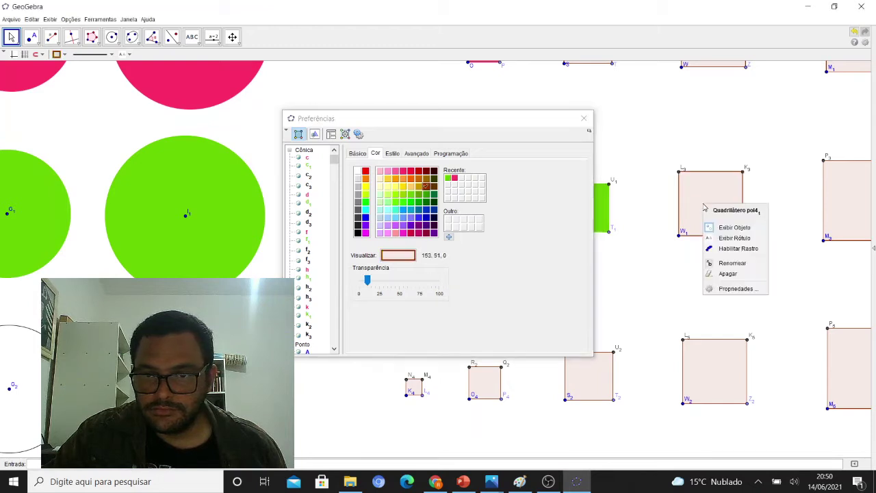
left_click(730, 288)
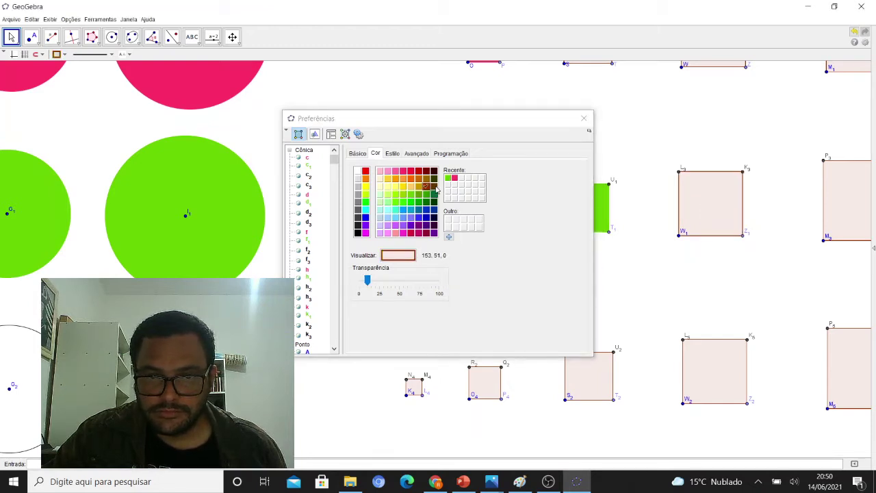
left_click(447, 178)
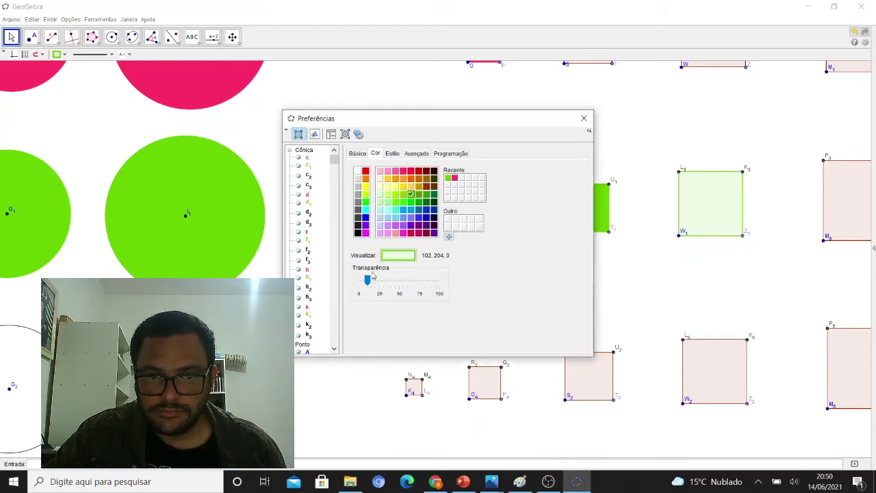
left_click_drag(367, 280, 438, 280)
Step: Fill the largest second-row square, with corner M₃, with the recent green (102, 204, 0) at transparency 100
right_click(829, 190)
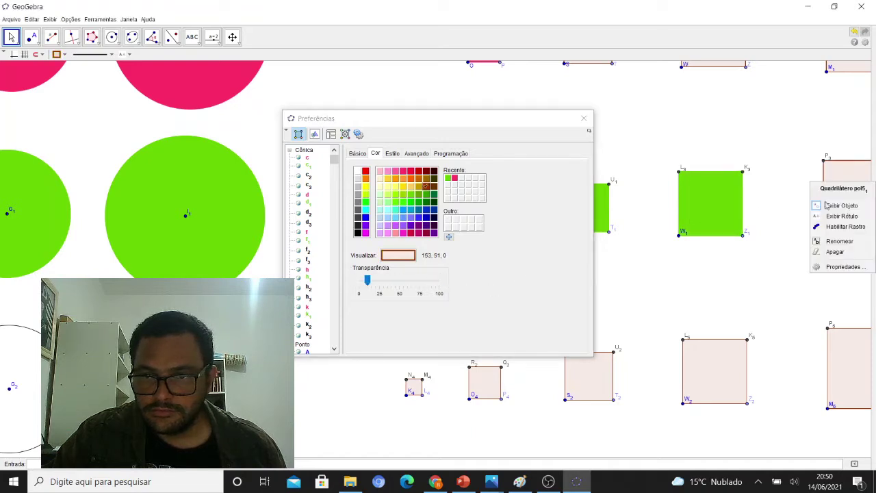
left_click(836, 268)
left_click_drag(367, 280, 439, 280)
left_click(447, 178)
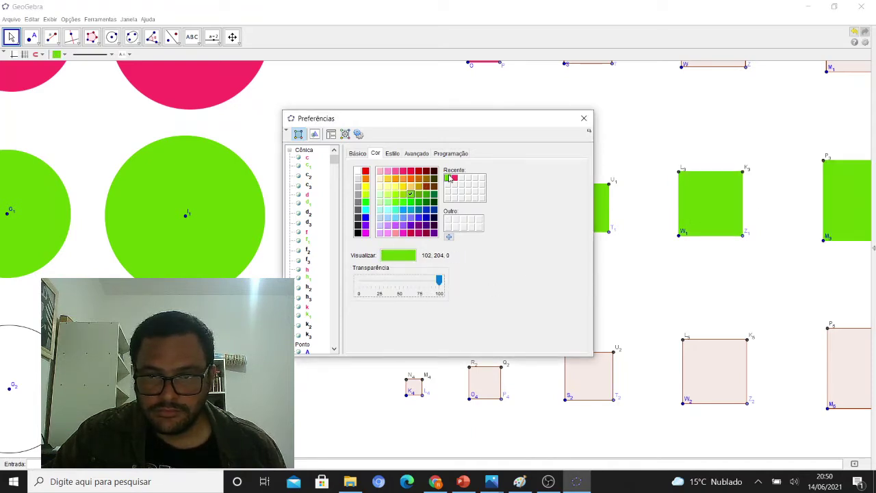
left_click(584, 118)
Step: Review the colouring of the circle, square and triangle rows across the whole drawing
left_click_drag(685, 259, 164, 221)
left_click(232, 37)
left_click_drag(474, 198, 300, 190)
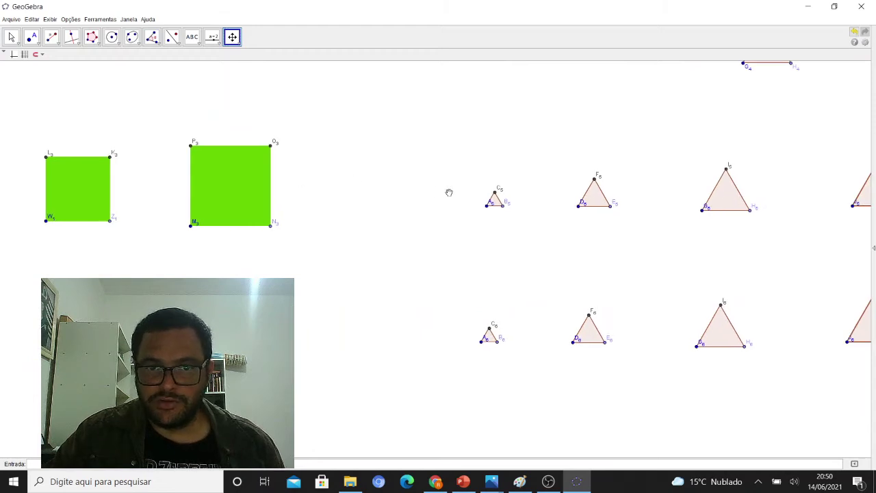
left_click_drag(249, 246, 616, 297)
left_click_drag(341, 289, 710, 294)
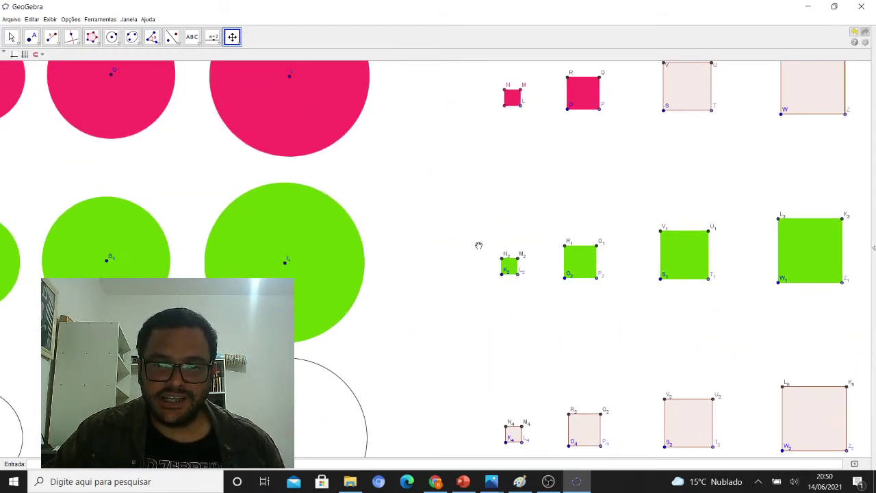
scroll(477, 246, "up", 3)
scroll(466, 237, "down", 5)
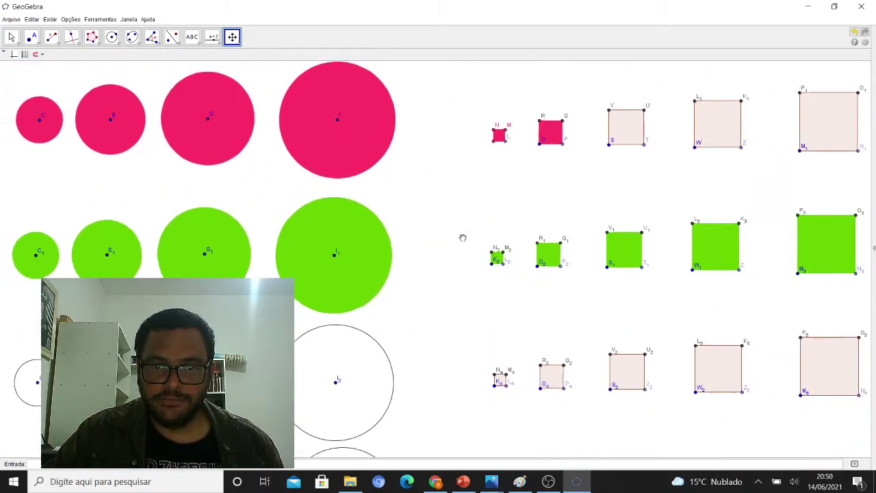
scroll(460, 238, "down", 3)
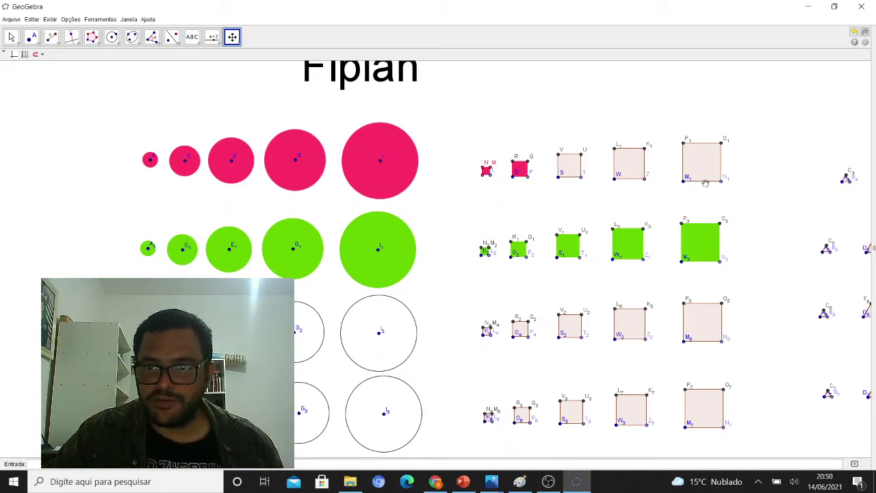
Step: Switch to Chrome and search Google Images for "fiplan" in a new tab
left_click(435, 481)
key("ctrl+t")
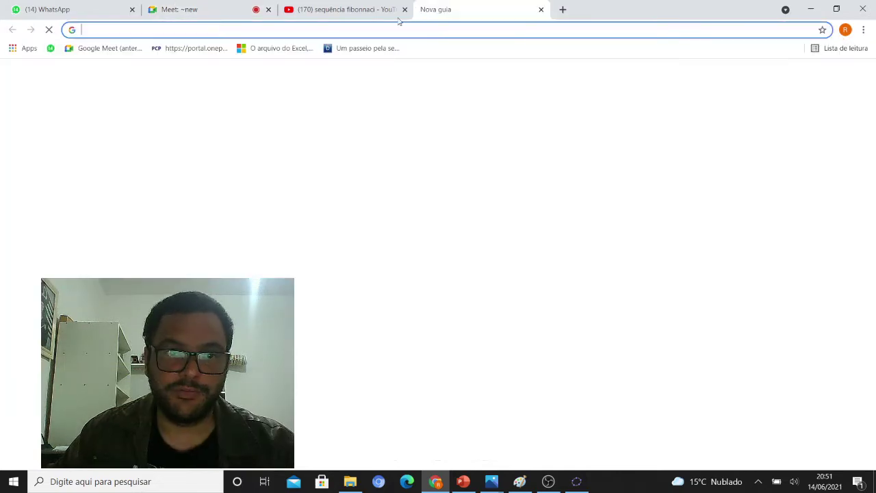
type("fiplan")
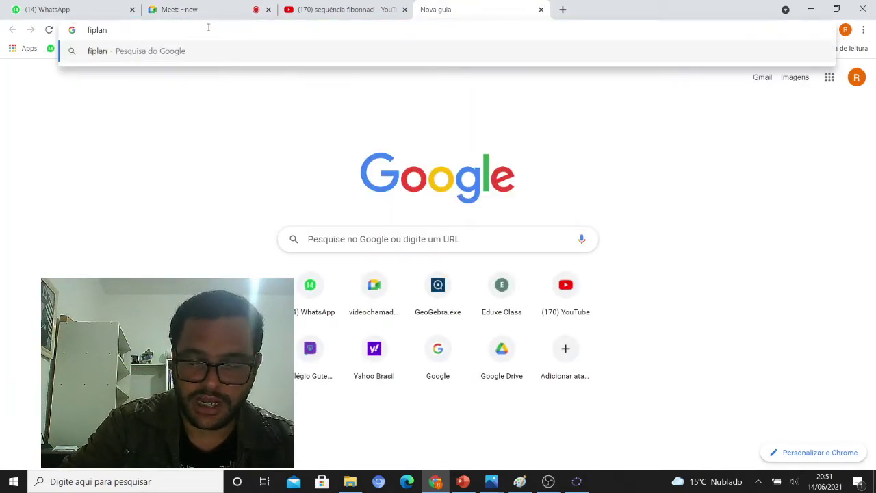
key("Return")
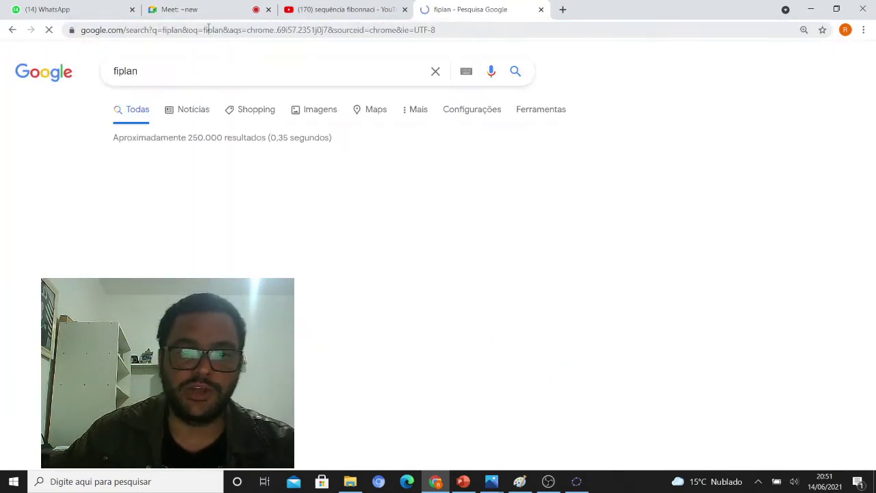
left_click(321, 110)
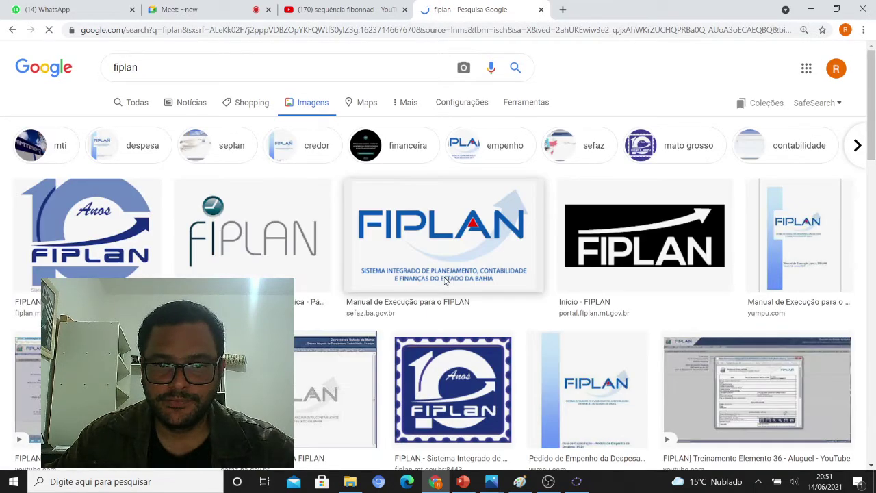
Step: Search Google Images for "fiplam" instead and bring up the open Google Meet call
left_click(168, 67)
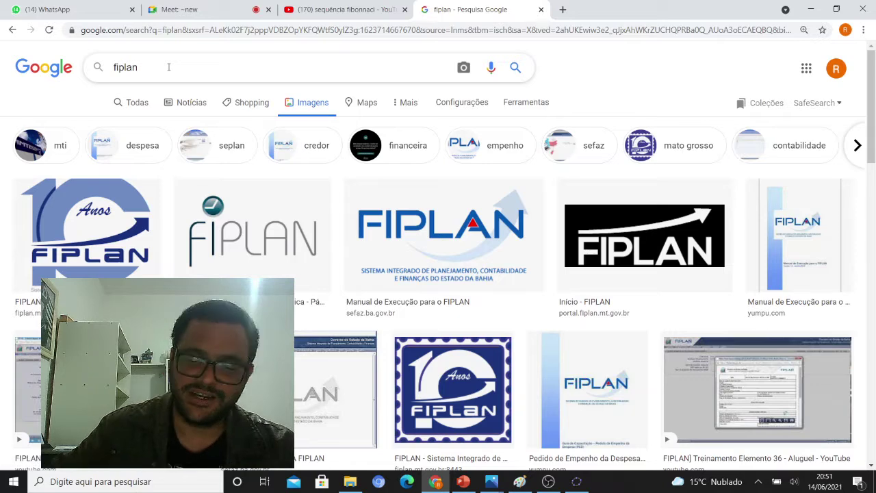
key("BackSpace")
type("m")
key("Return")
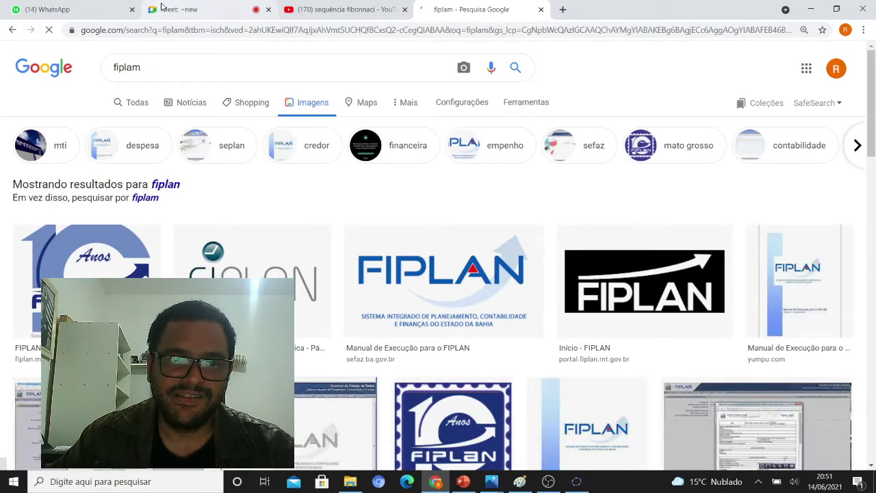
left_click(318, 10)
left_click(264, 9)
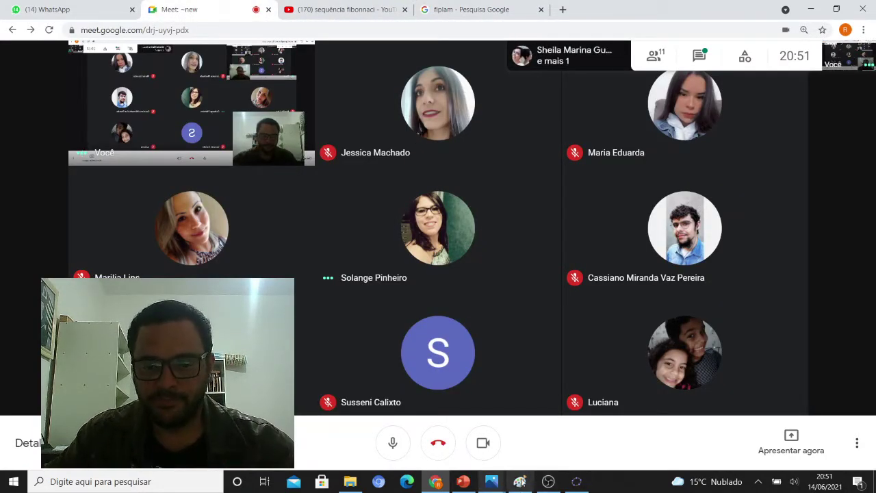
Step: Switch to GeoGebra and fill the third first-row square, with corner S, with the recent pink (255, 51, 102) at transparency 100
left_click(576, 481)
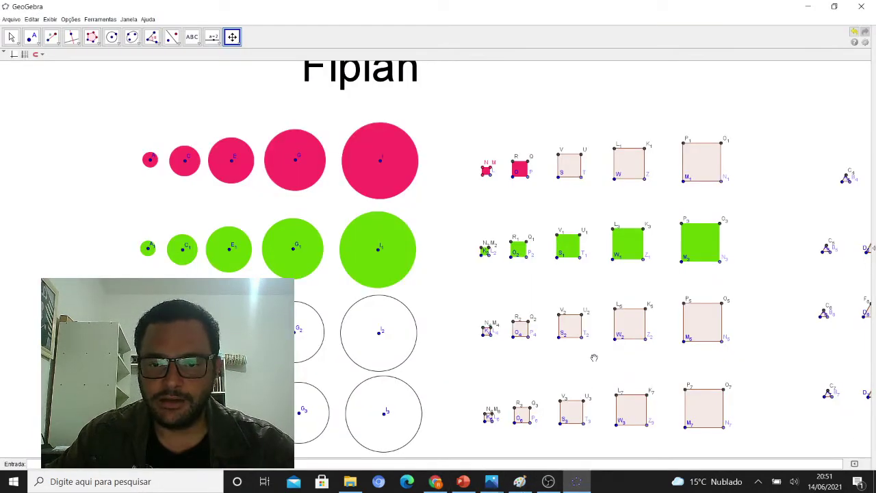
right_click(567, 163)
left_click(593, 246)
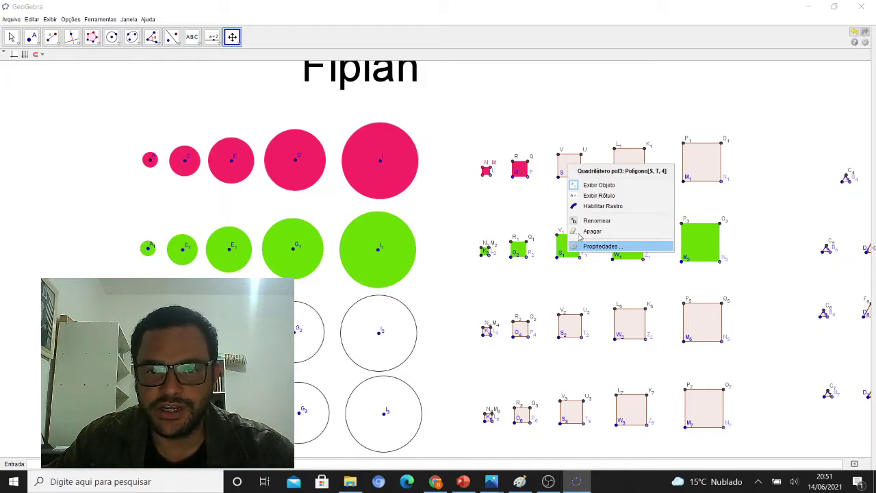
left_click(455, 177)
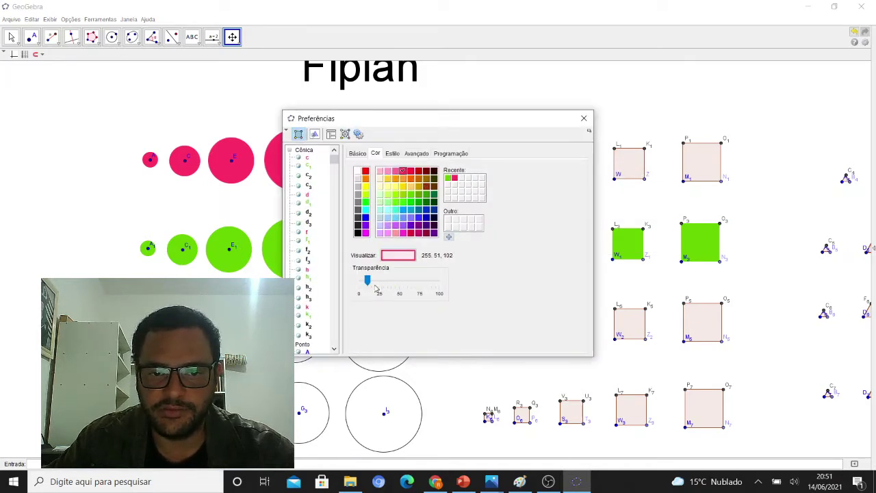
left_click_drag(370, 282, 440, 282)
Step: Fill the fourth first-row square, with corner W, with the recent pink (255, 51, 102) at transparency 100
right_click(628, 162)
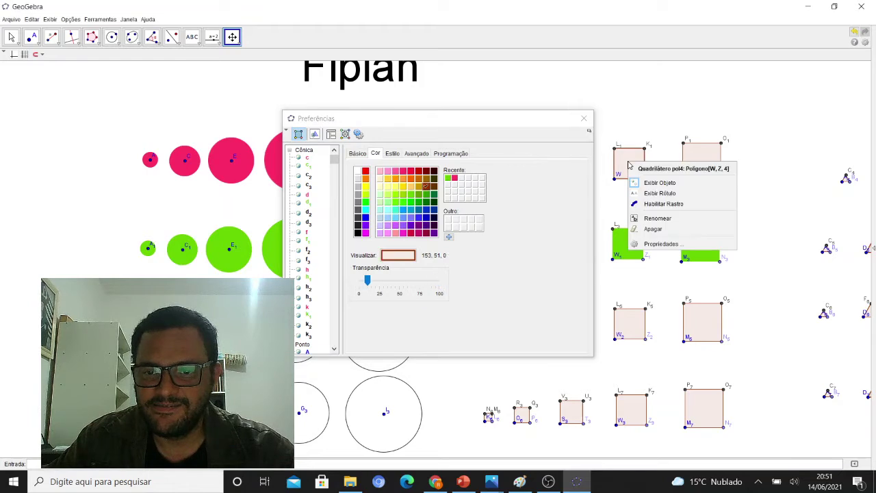
left_click_drag(366, 282, 495, 279)
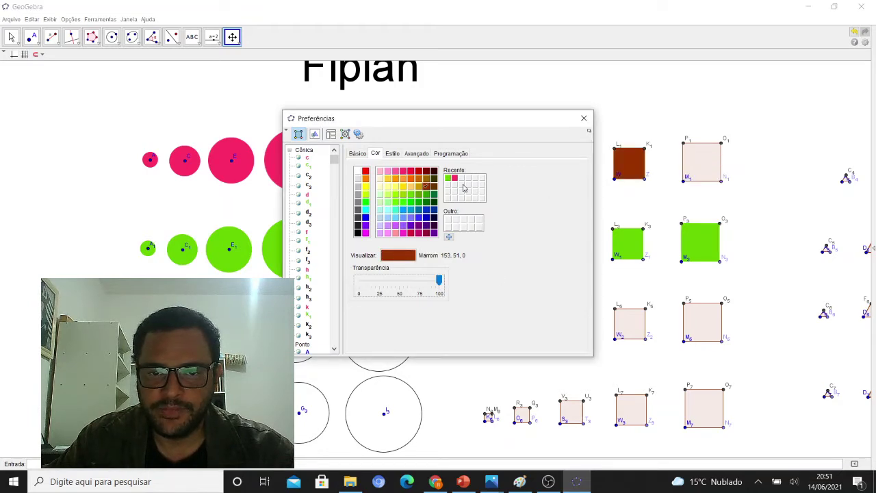
left_click(454, 178)
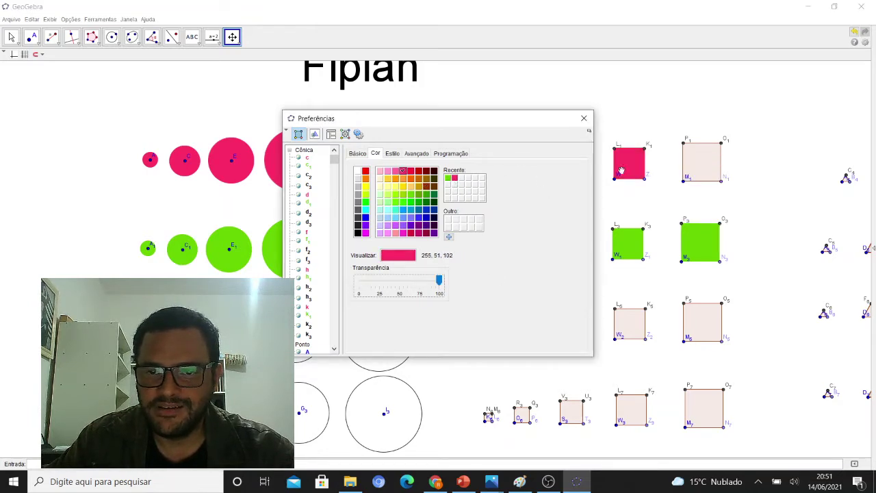
Step: Fill the largest first-row square, with corner M₁, with the recent pink (255, 51, 102) at transparency 100
right_click(700, 163)
left_click(715, 242)
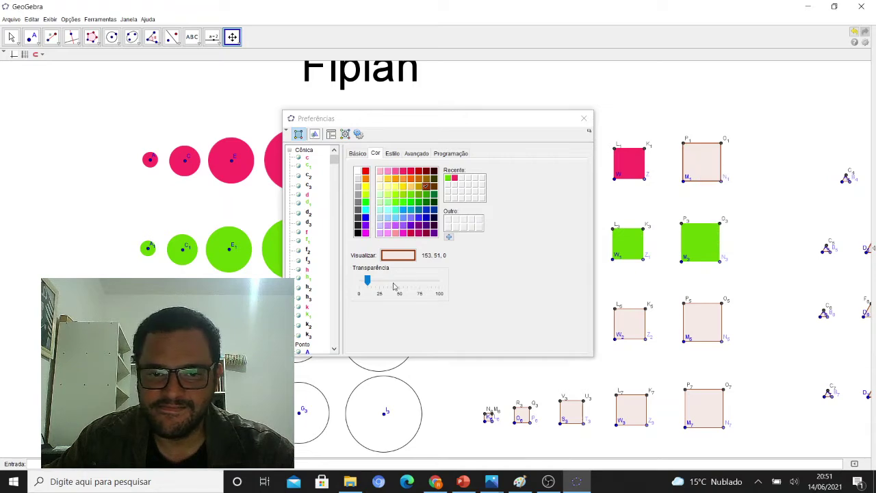
left_click_drag(367, 280, 438, 280)
left_click(454, 178)
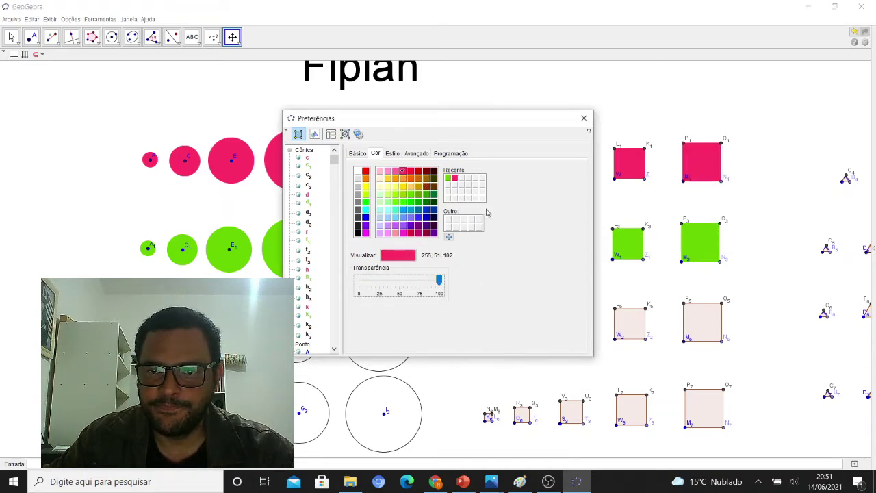
left_click(583, 118)
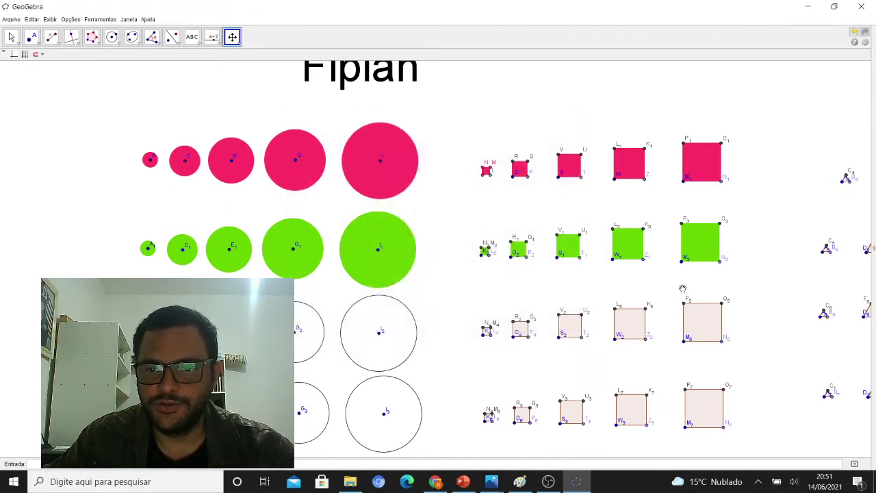
Step: Colour point A₄ of the smallest first-row triangle with the recent pink (255, 51, 102)
left_click_drag(682, 288, 348, 274)
left_click_drag(650, 223, 509, 219)
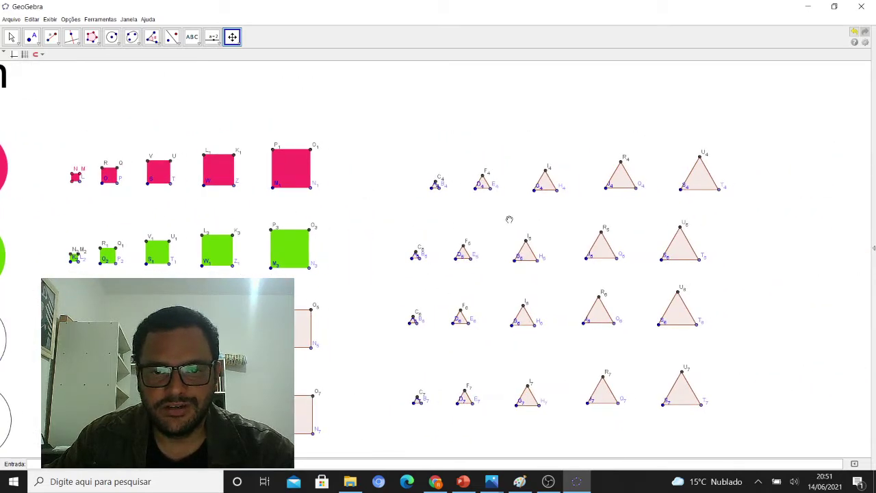
left_click(13, 37)
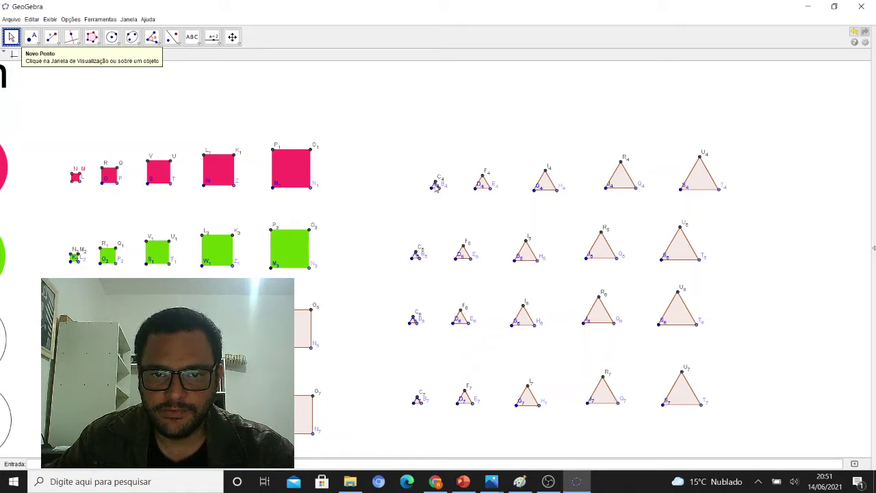
right_click(436, 188)
scroll(434, 188, "up", 6)
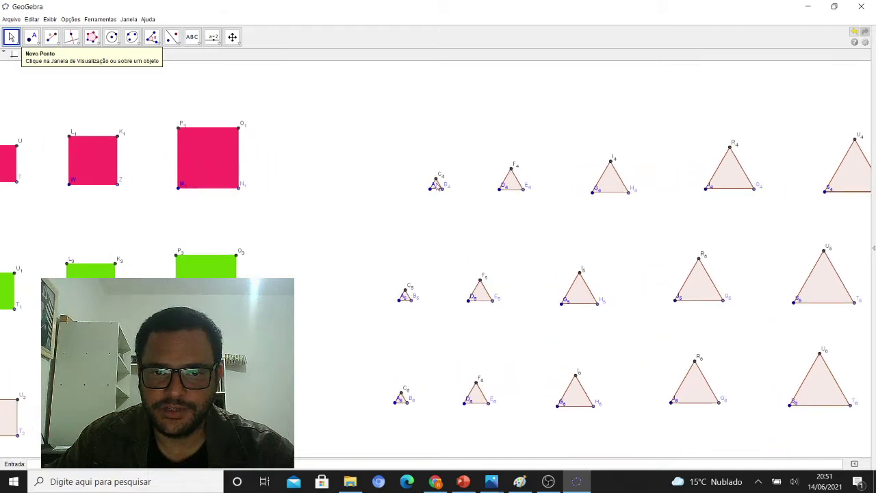
right_click(436, 187)
left_click(458, 278)
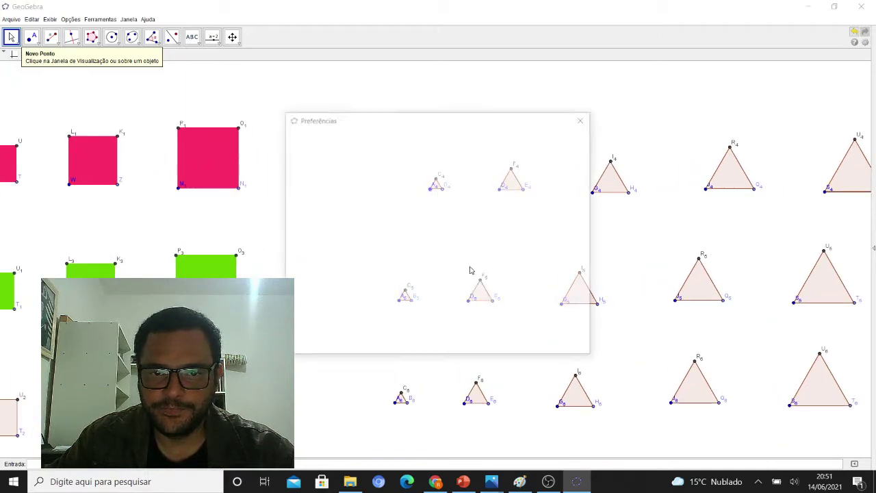
left_click(455, 180)
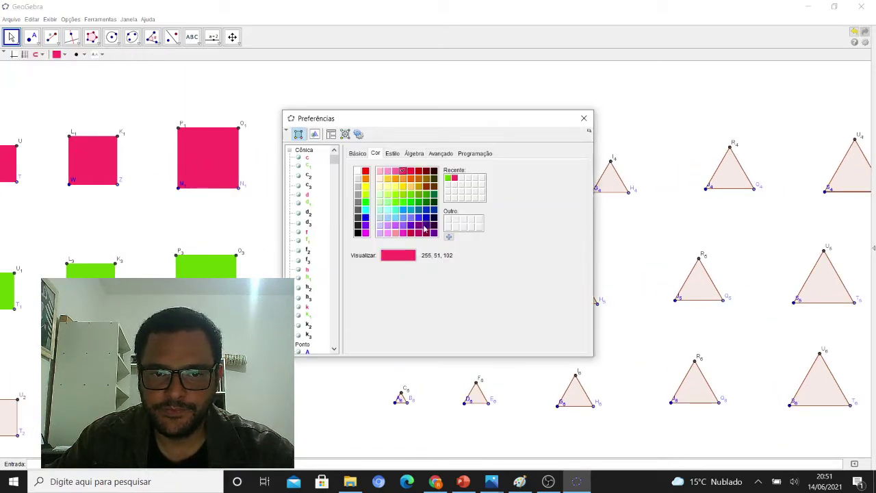
left_click(583, 117)
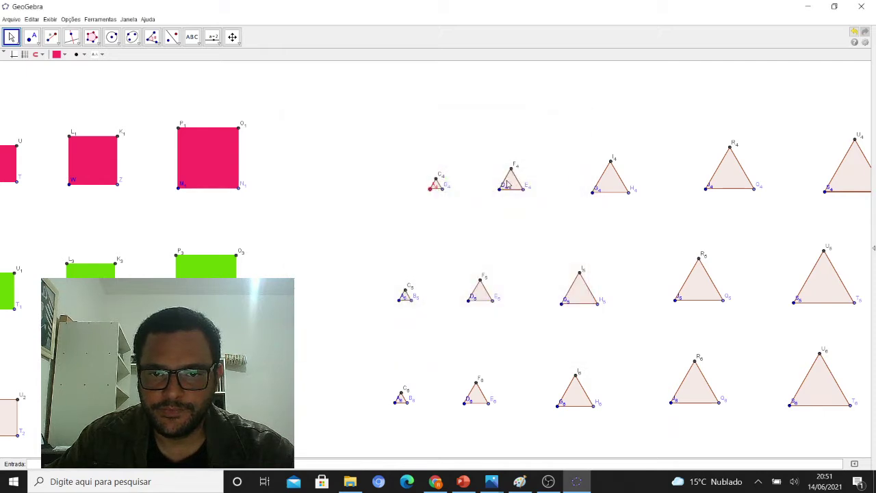
Step: Fill the smallest first-row triangle, with apex C₄, with the recent pink (255, 51, 102) at transparency 100
right_click(438, 189)
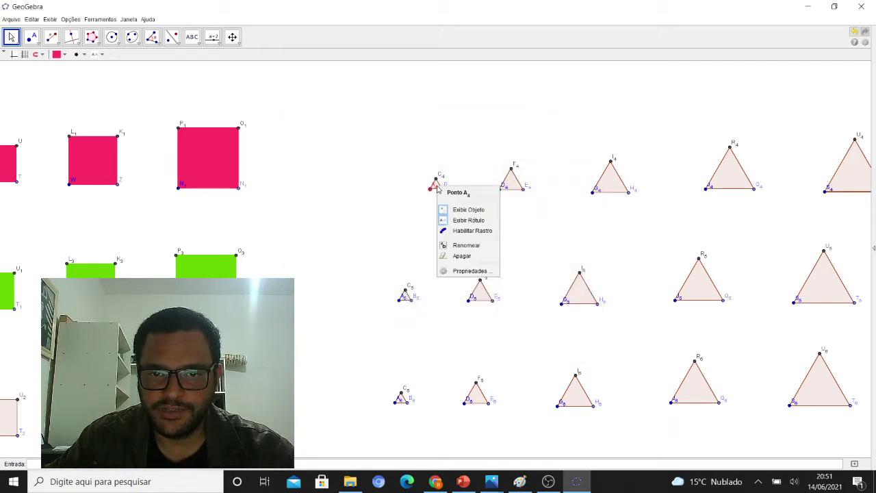
scroll(438, 190, "up", 6)
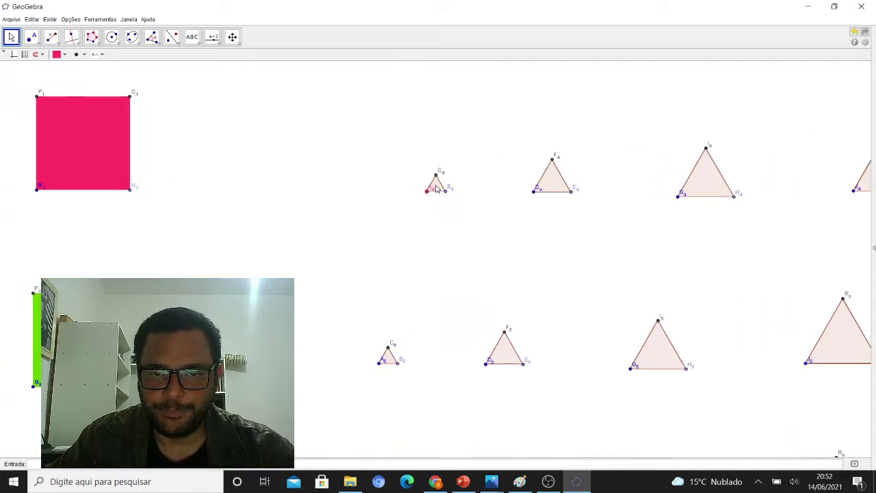
right_click(437, 190)
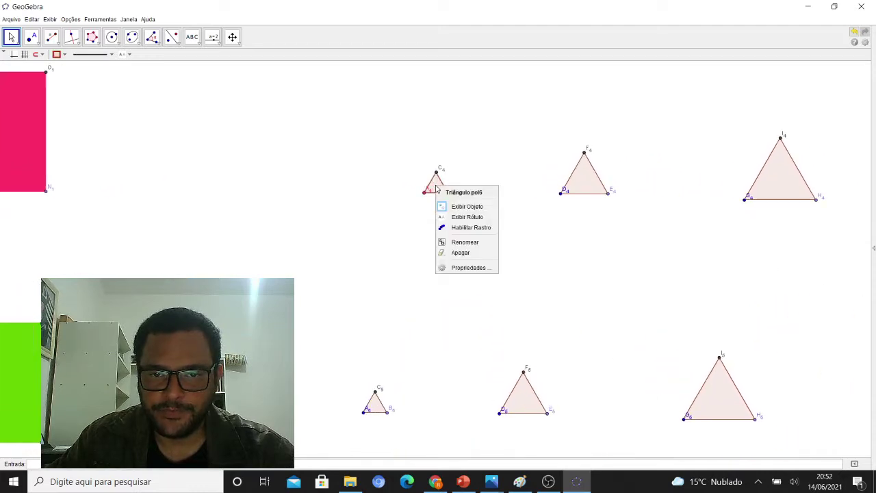
left_click(458, 268)
left_click_drag(366, 280, 439, 280)
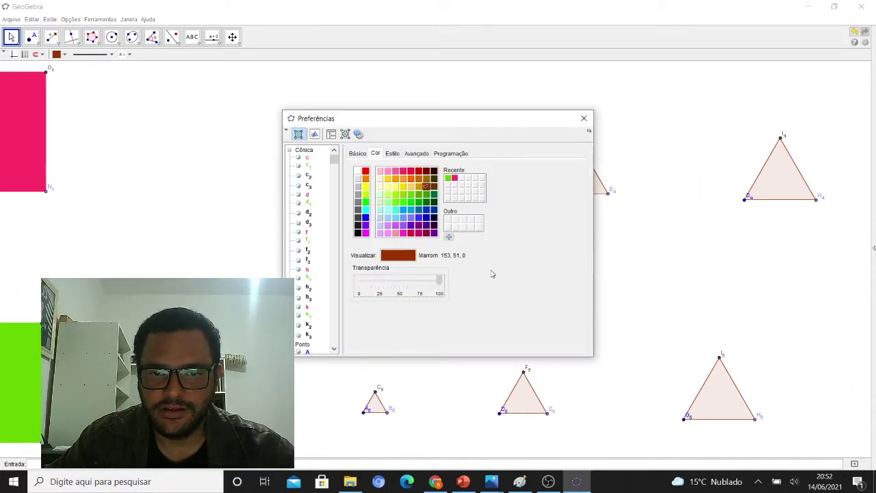
left_click(455, 178)
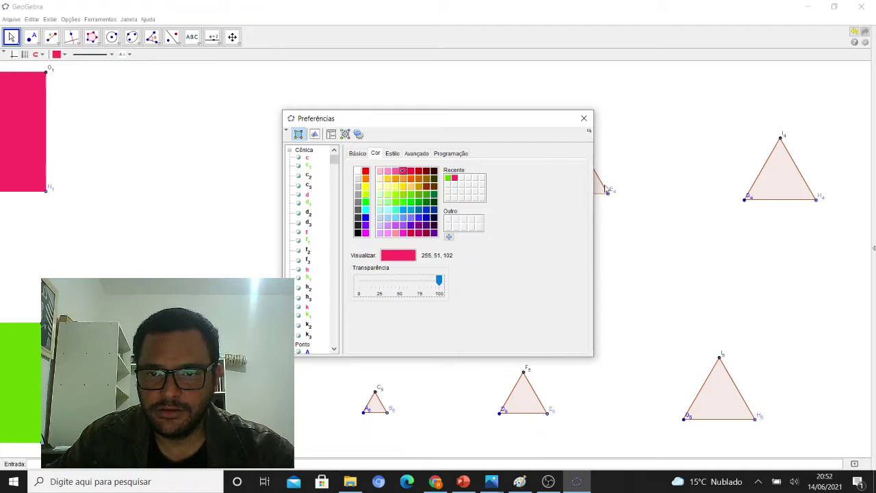
Step: Fill the second first-row triangle, with apex F₄, with the recent pink (255, 51, 102) at transparency 100
right_click(600, 189)
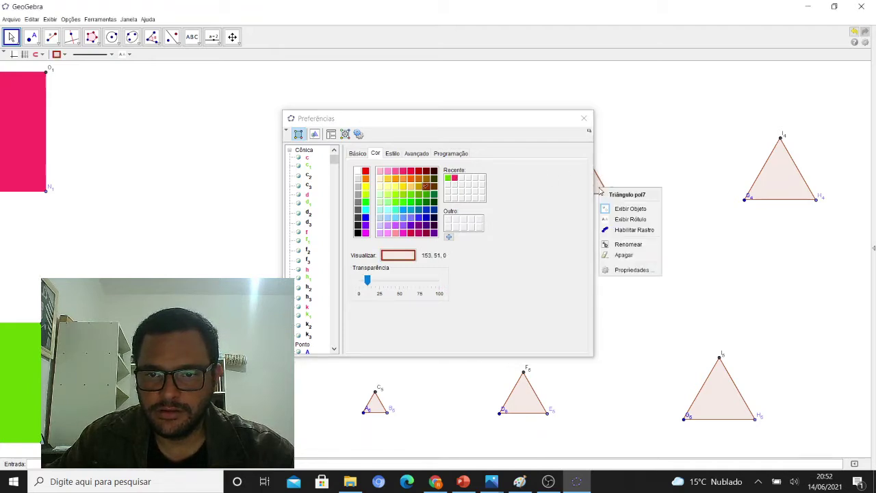
left_click(628, 269)
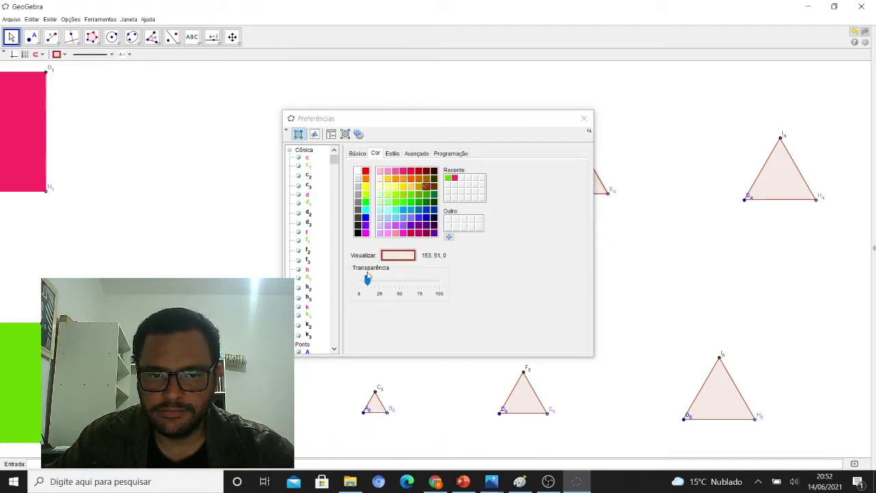
left_click_drag(367, 280, 439, 280)
left_click(454, 178)
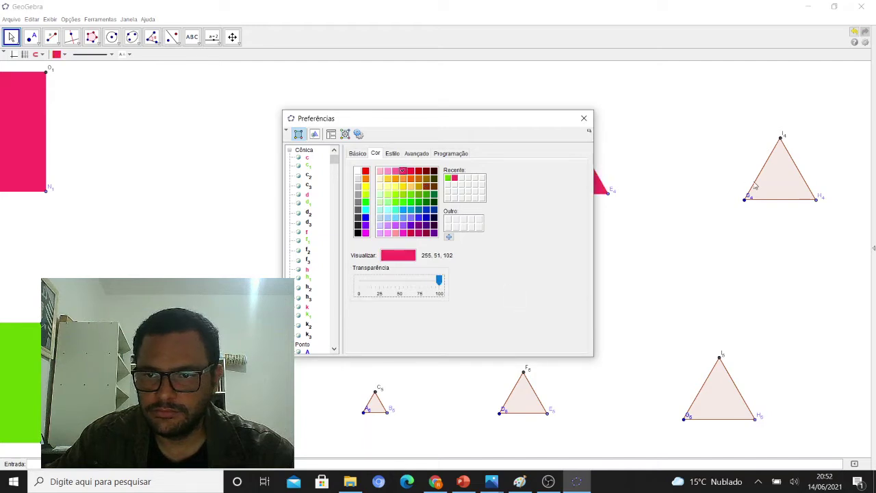
Step: Fill the third first-row triangle, with apex I₄, with the recent pink (255, 51, 102) at transparency 100
right_click(778, 178)
left_click(814, 258)
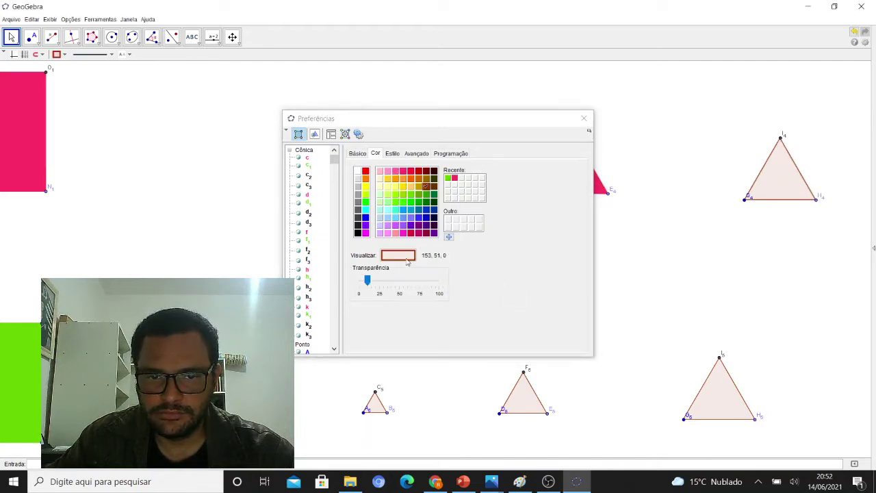
left_click_drag(367, 280, 438, 280)
left_click(455, 178)
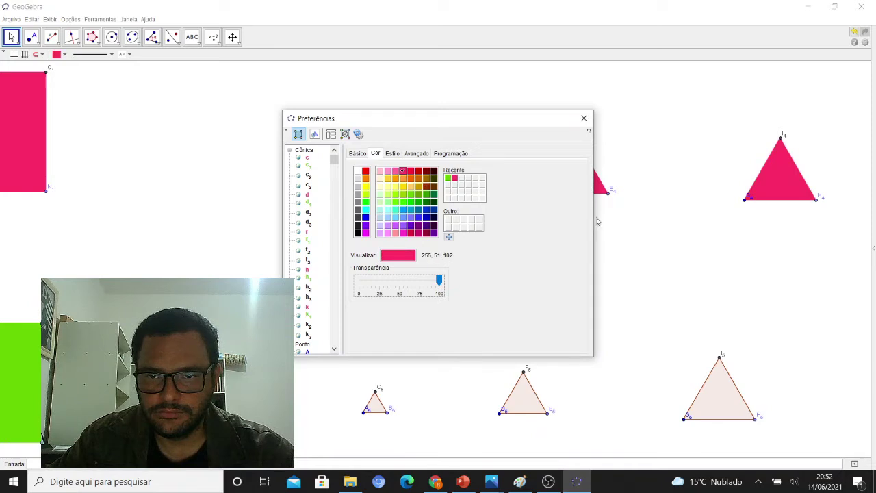
left_click(583, 118)
Step: Fill the fourth first-row triangle, with apex R₄, with the recent pink (255, 51, 102) at transparency 100
left_click_drag(684, 261, 453, 259)
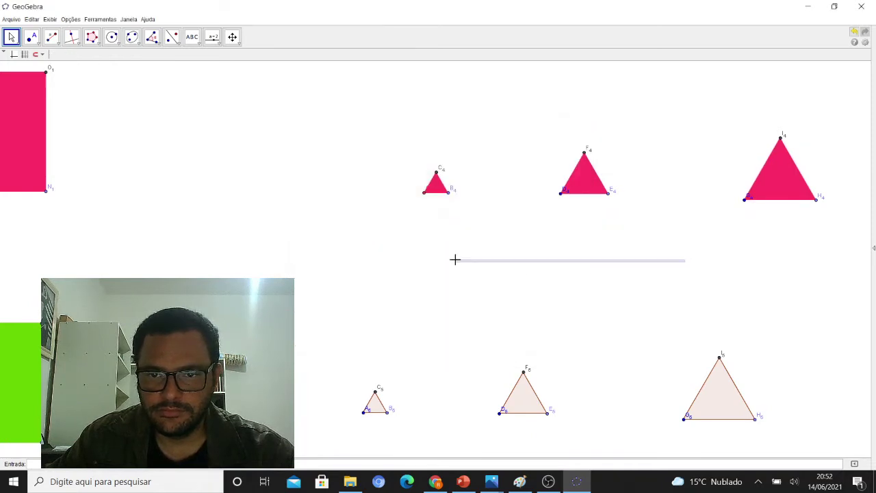
left_click(232, 37)
left_click_drag(675, 308, 229, 309)
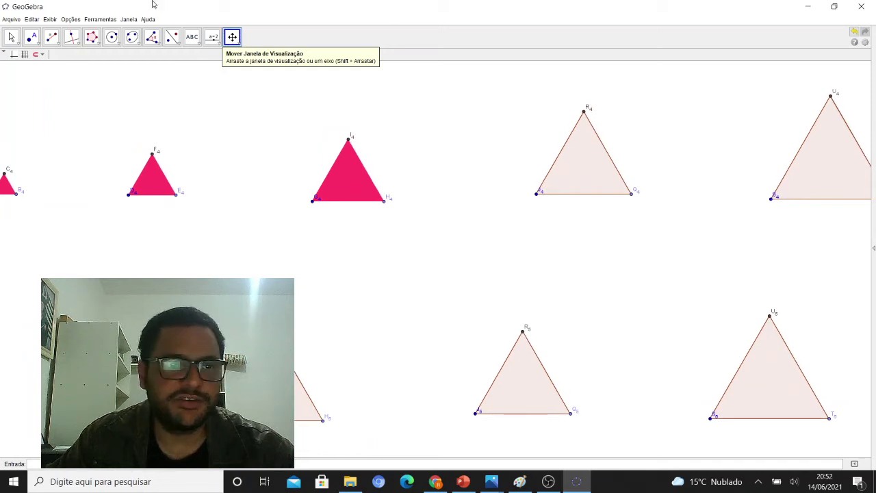
left_click(11, 37)
right_click(593, 171)
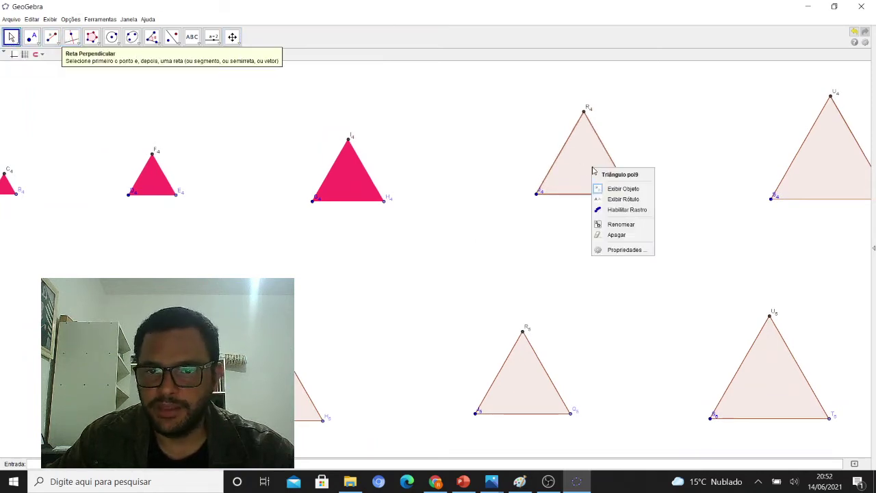
left_click(640, 250)
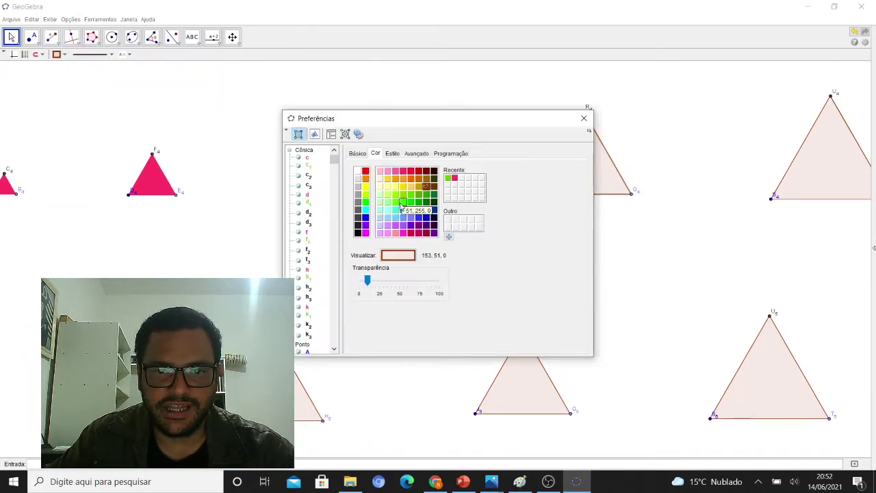
left_click(454, 178)
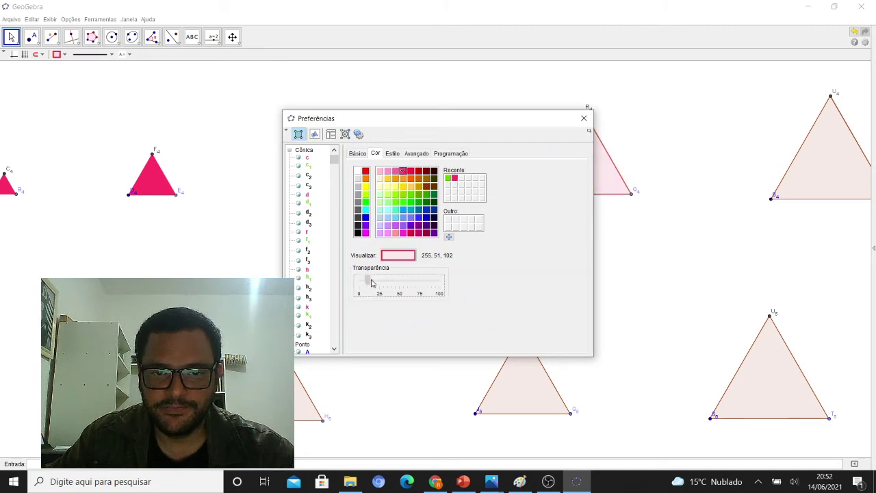
left_click_drag(371, 284, 469, 289)
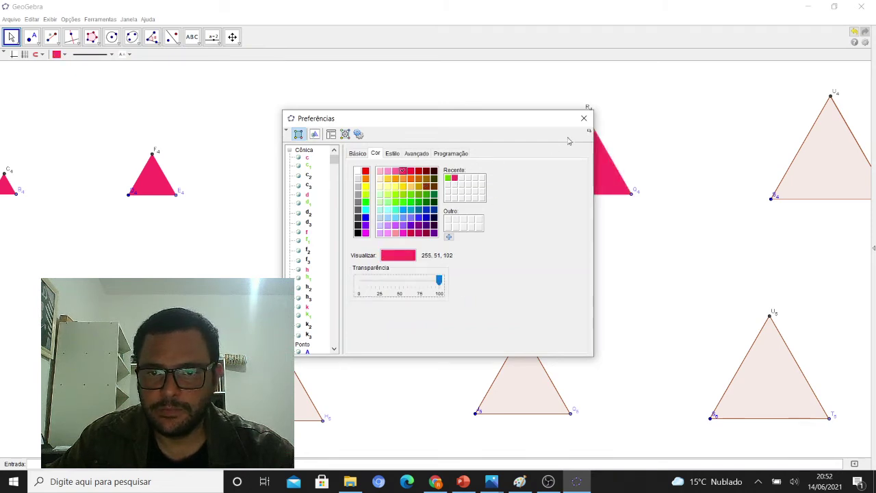
left_click(583, 118)
Step: Fill the largest first-row triangle, with apex U₄, with the recent pink (255, 51, 102) at transparency 100
right_click(821, 170)
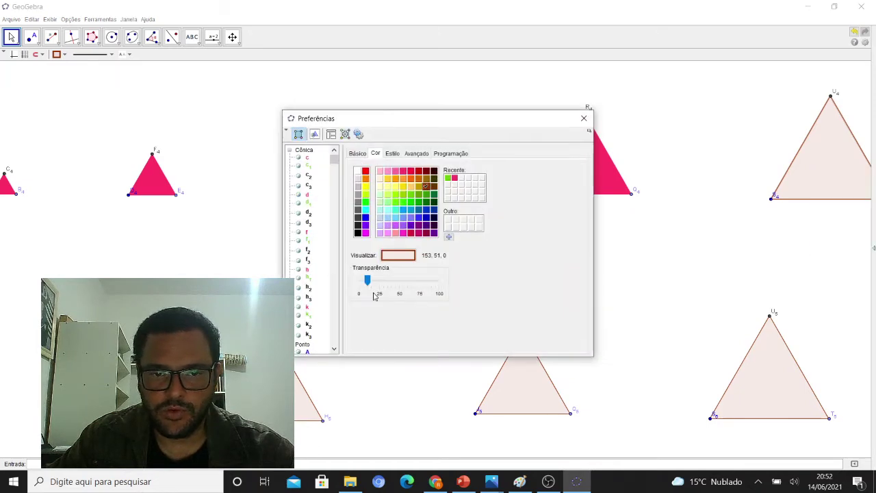
left_click_drag(366, 280, 440, 280)
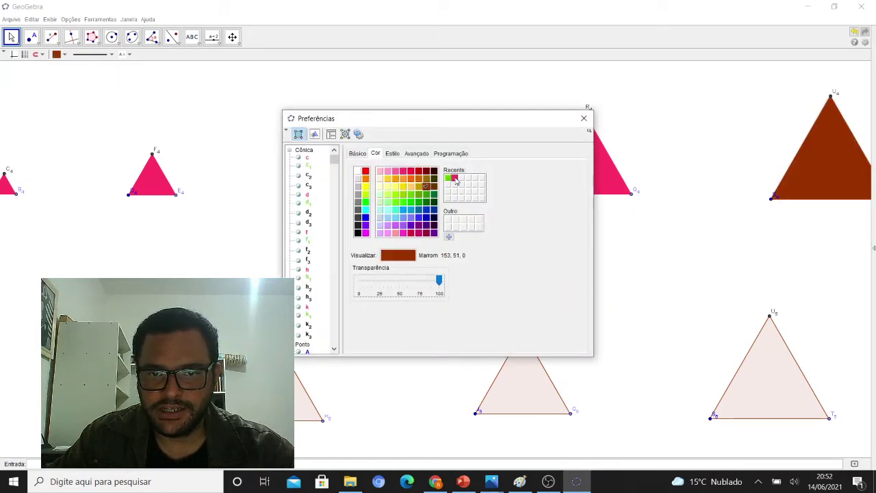
left_click(454, 179)
left_click(584, 117)
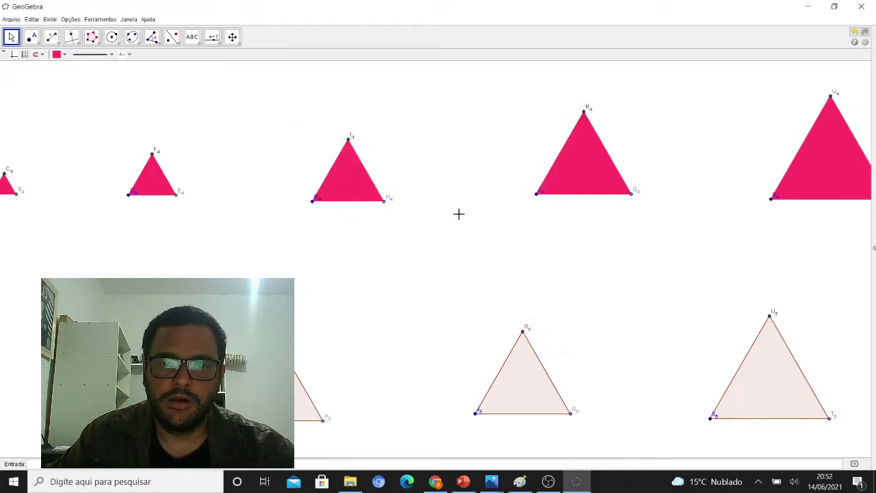
scroll(502, 232, "down", 4)
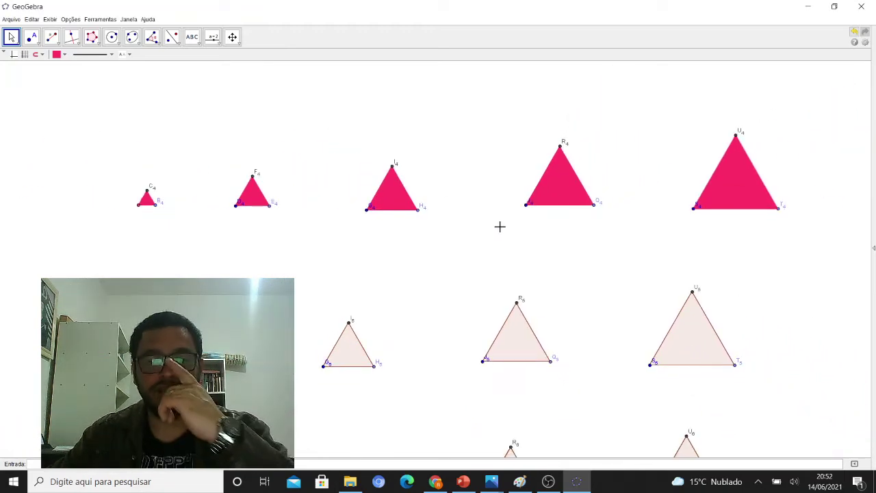
Step: Look over the rows of circles, squares and triangles on the Fiplan board, comparing the coloured rows with the unfilled ones
scroll(500, 226, "down", 5)
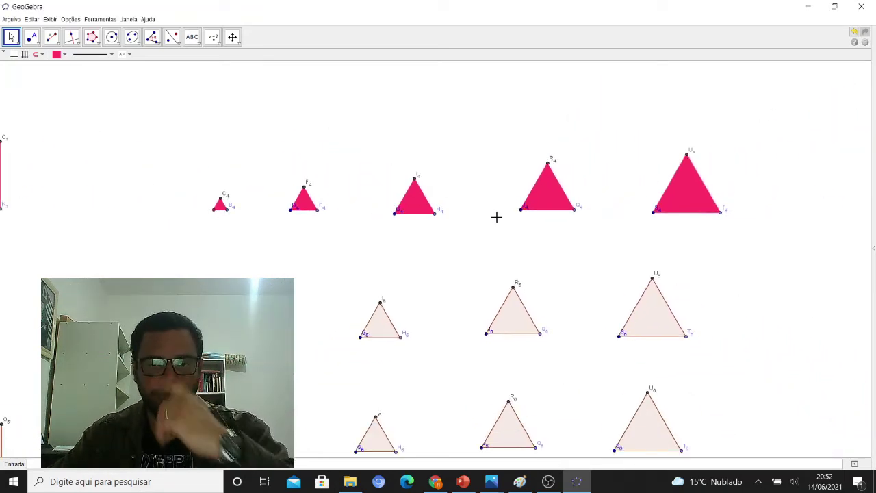
left_click(232, 36)
left_click_drag(290, 217, 822, 248)
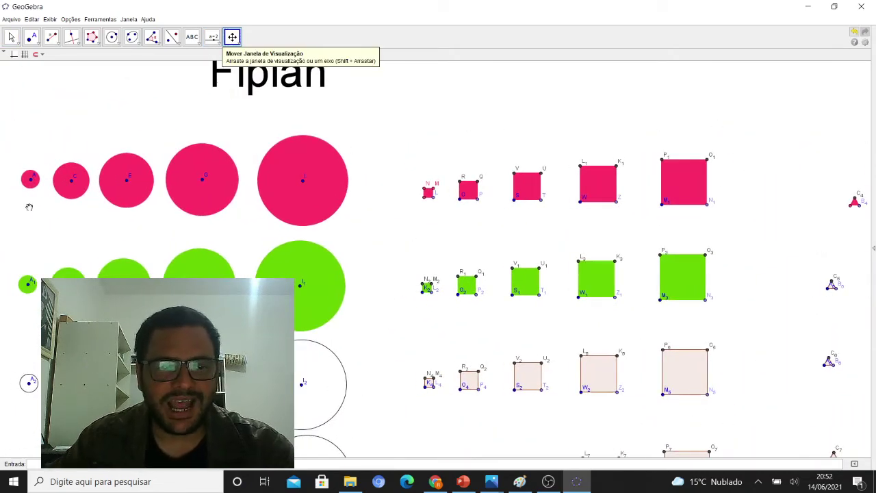
left_click_drag(760, 247, 791, 233)
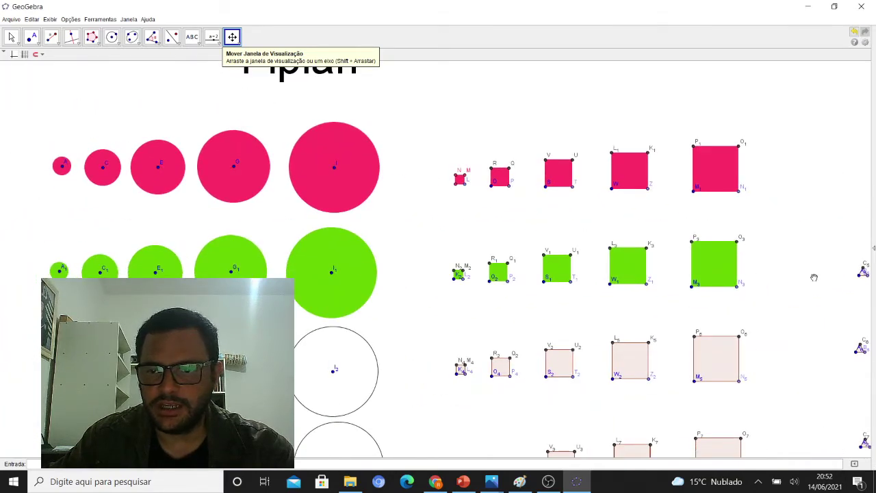
left_click_drag(813, 277, 781, 282)
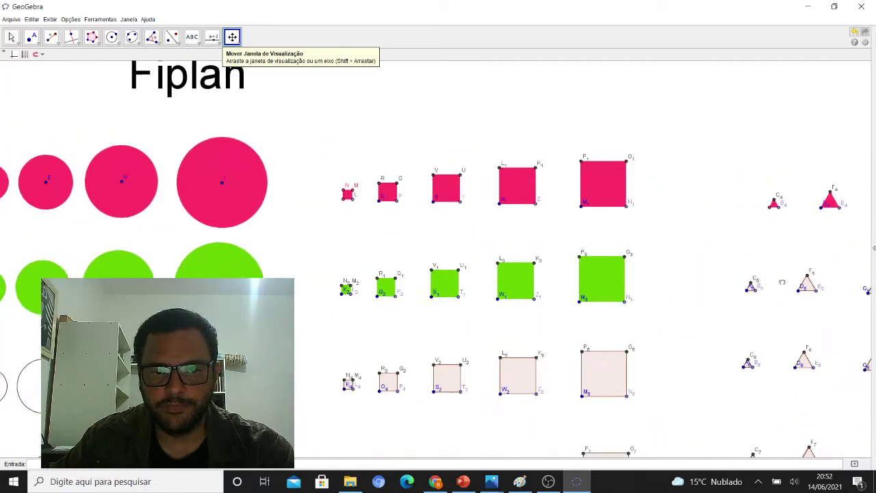
left_click_drag(307, 239, 475, 159)
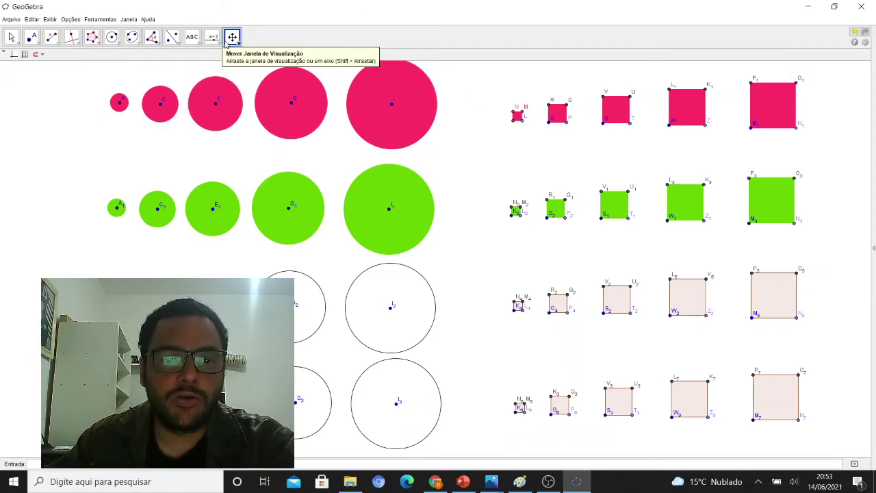
left_click_drag(353, 180, 535, 180)
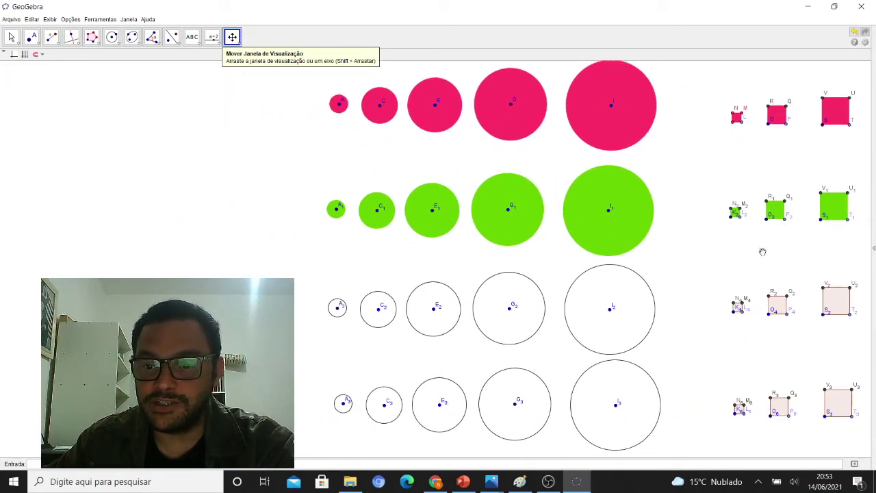
left_click_drag(798, 240, 384, 262)
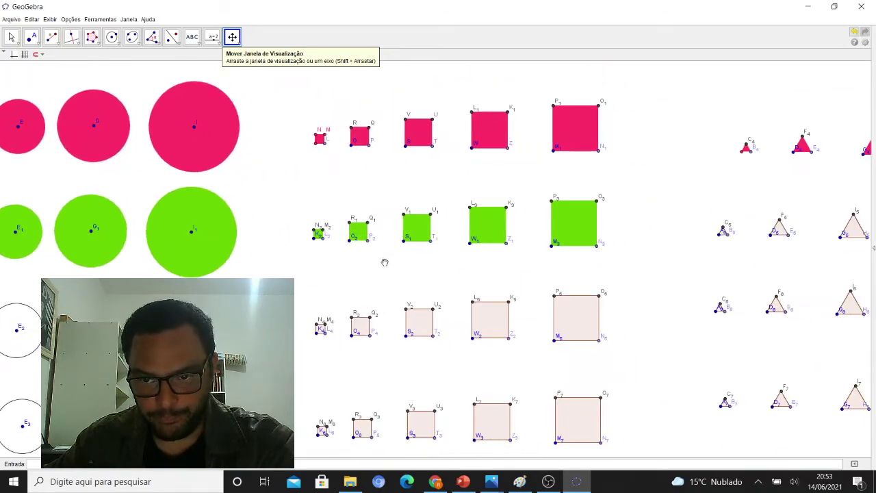
left_click_drag(737, 274, 874, 277)
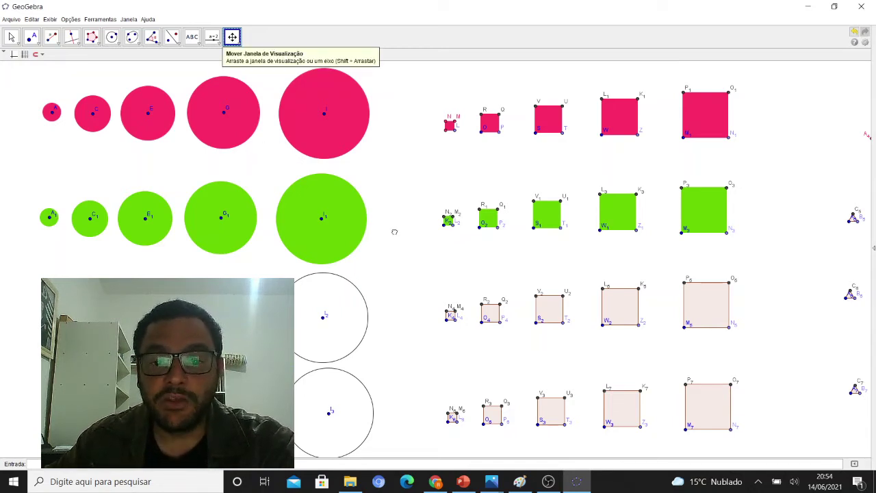
left_click_drag(393, 231, 537, 250)
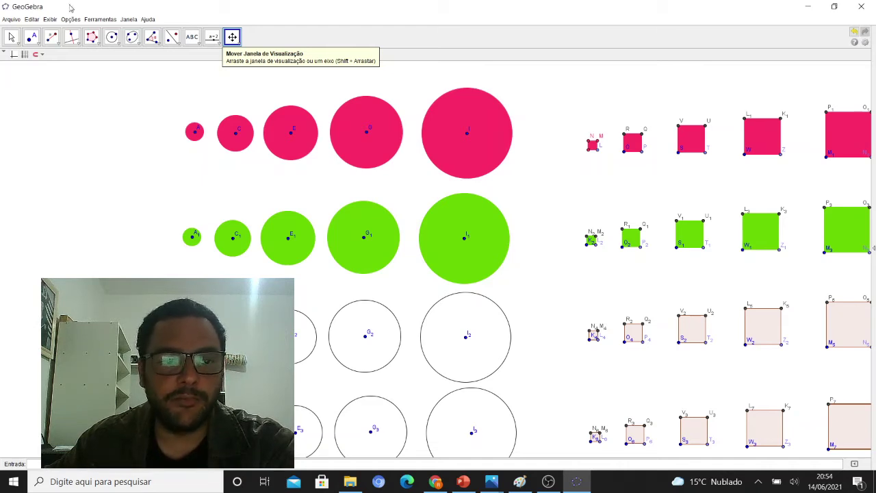
Step: Gather the smallest circle of each row, centred at A, A₁, A₂ and A₃, into a group beside the circle rows
left_click(11, 37)
left_click_drag(195, 135, 108, 149)
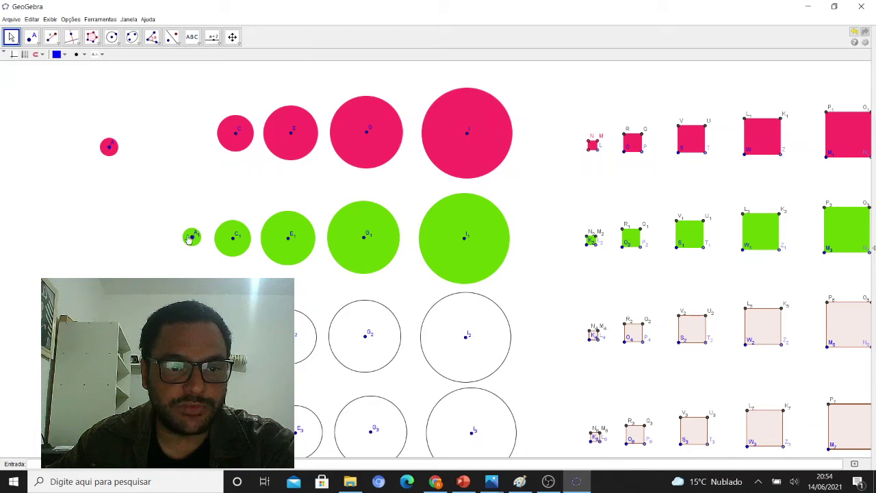
left_click_drag(189, 238, 129, 153)
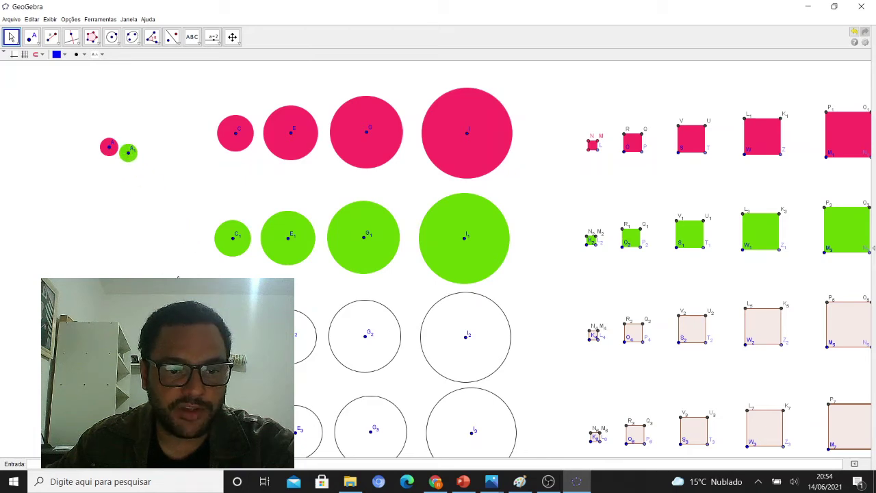
left_click_drag(178, 287, 145, 154)
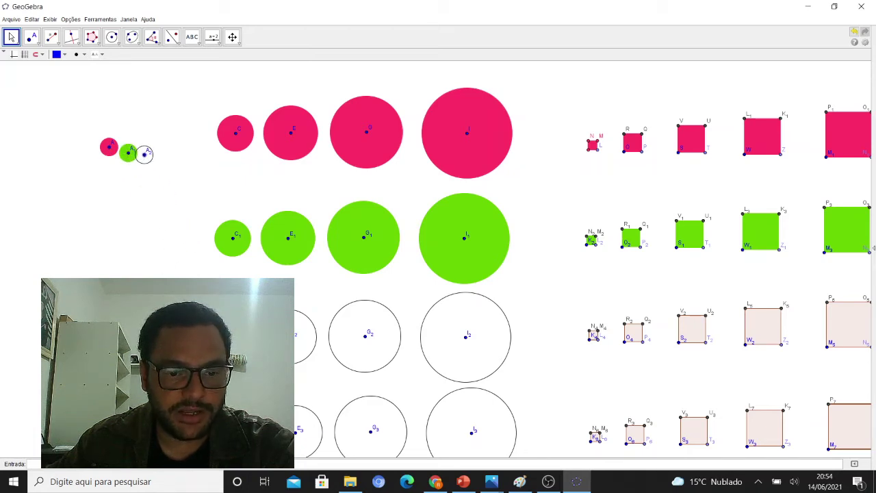
left_click_drag(128, 284, 129, 227)
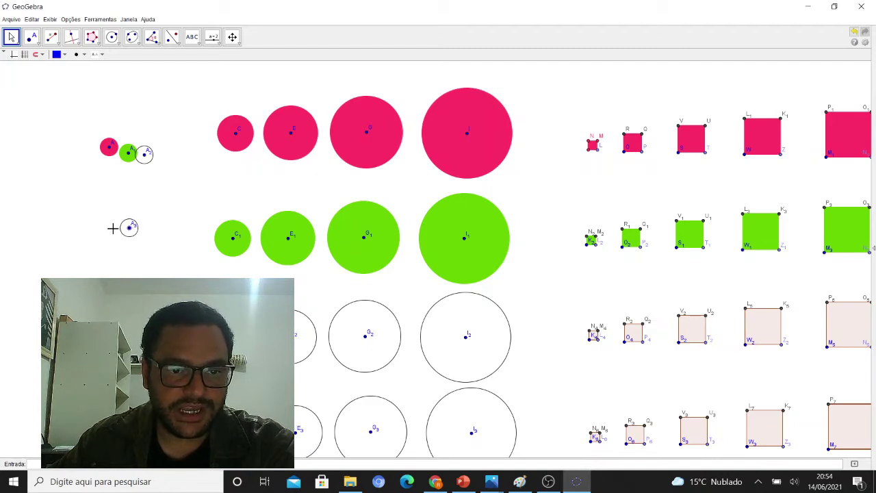
left_click_drag(128, 229, 124, 180)
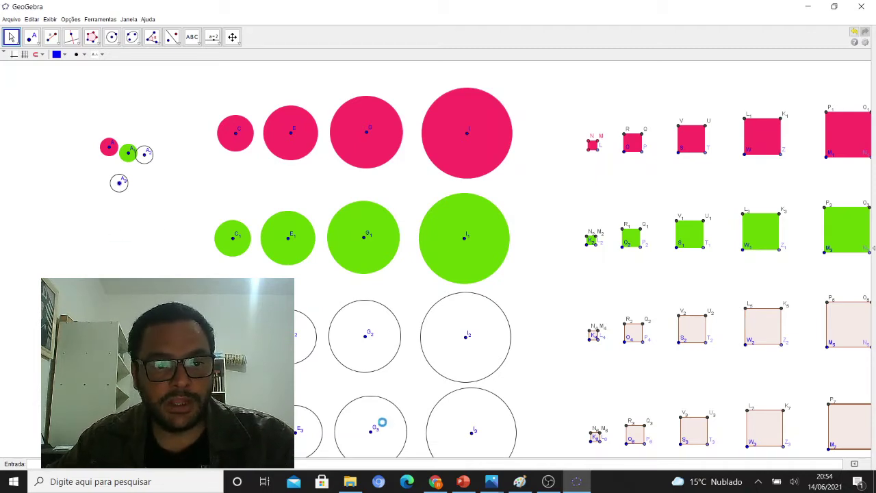
Step: Undo the last move of circle A₃ and return the four smallest circles to the start of their own rows
key("ctrl+z")
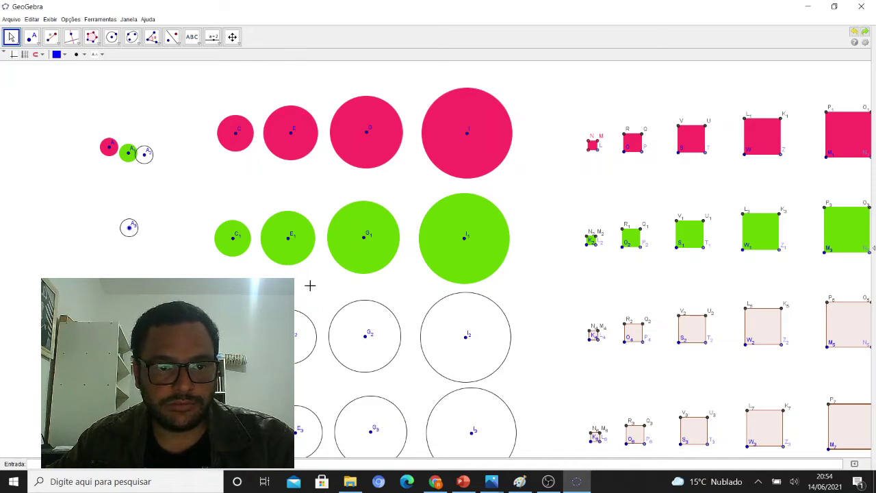
left_click_drag(131, 229, 168, 322)
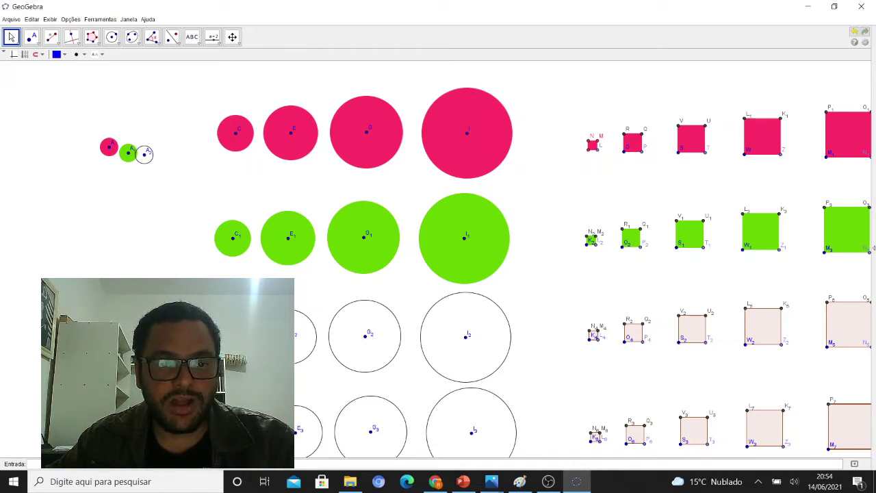
left_click_drag(146, 155, 154, 301)
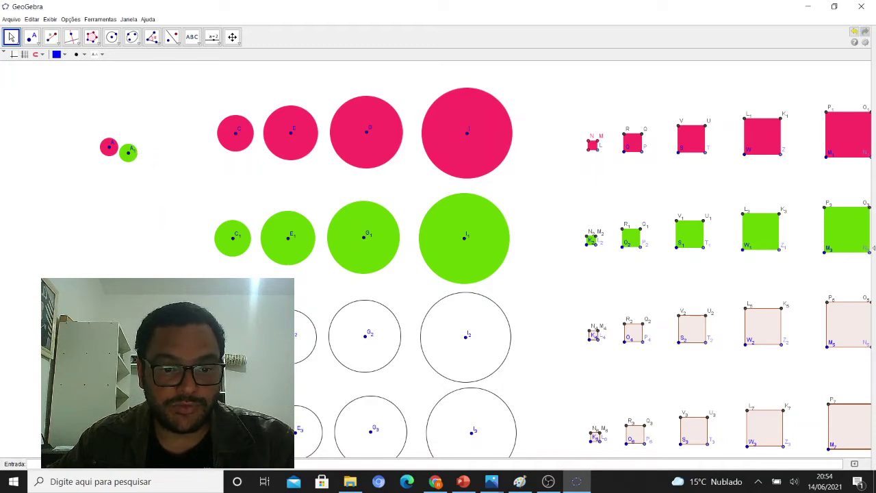
left_click_drag(129, 154, 182, 248)
left_click_drag(113, 151, 203, 136)
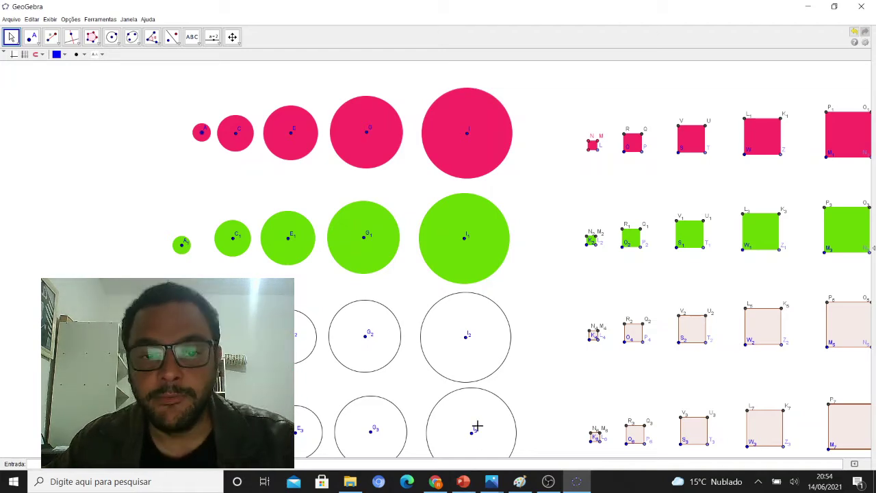
Step: Move the Fiplan title so that it sits above the rows of squares
left_click(232, 36)
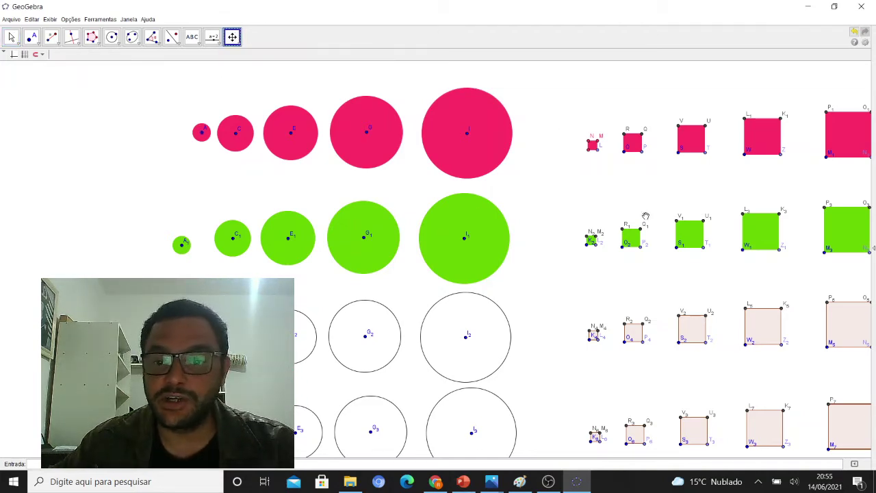
left_click_drag(705, 271, 408, 272)
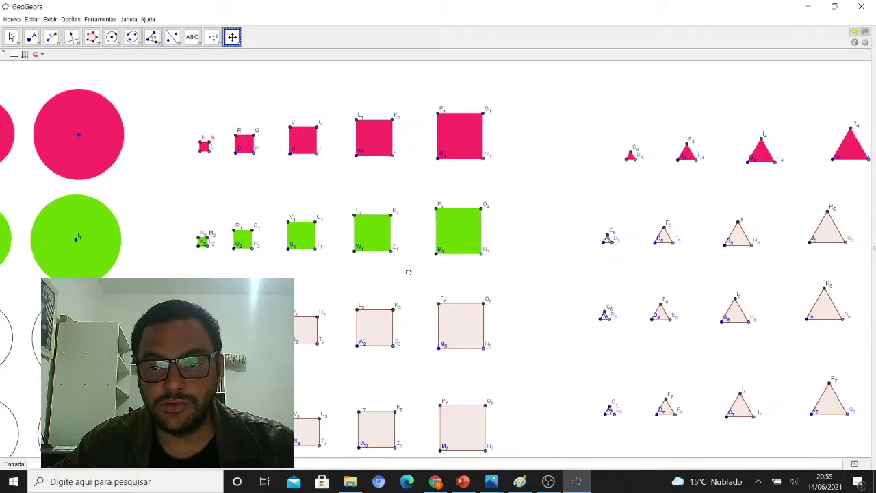
left_click_drag(651, 204, 444, 218)
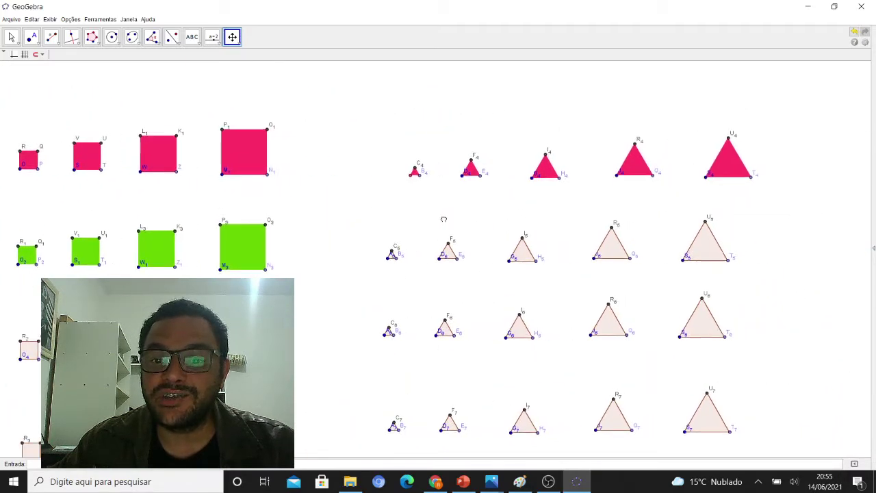
left_click_drag(359, 233, 745, 142)
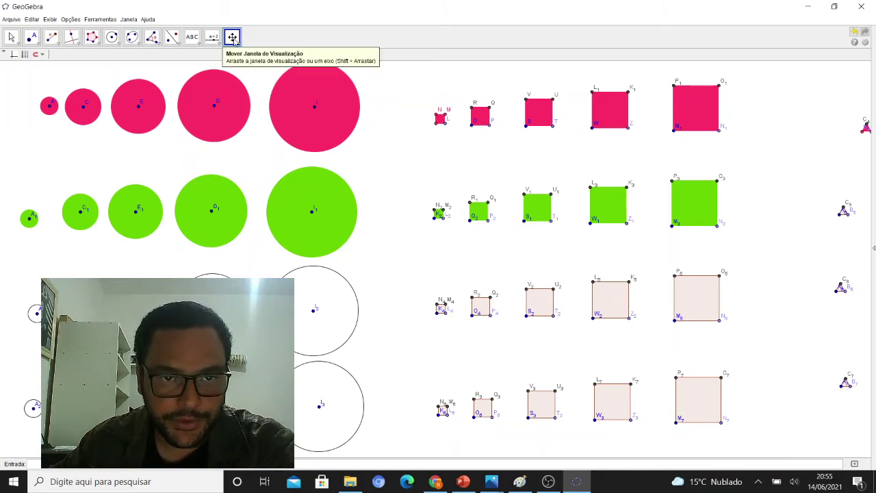
scroll(423, 249, "up", 2)
scroll(423, 249, "down", 4)
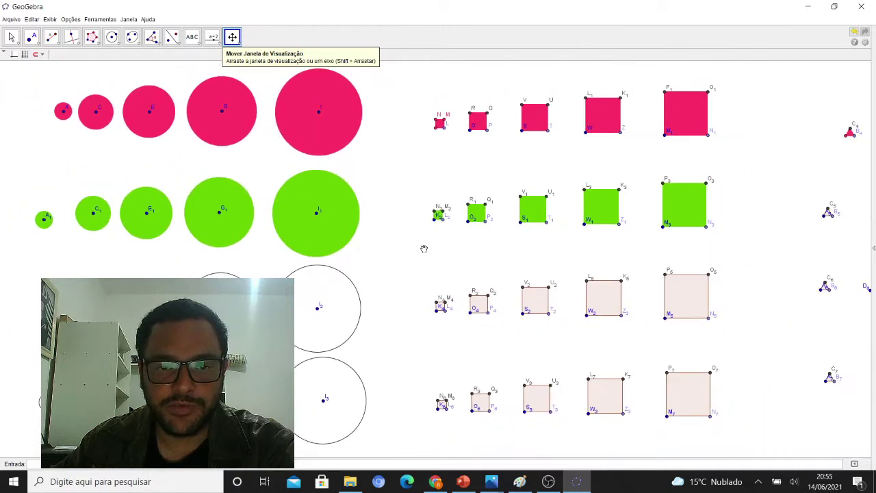
left_click_drag(395, 143, 276, 161)
left_click(10, 38)
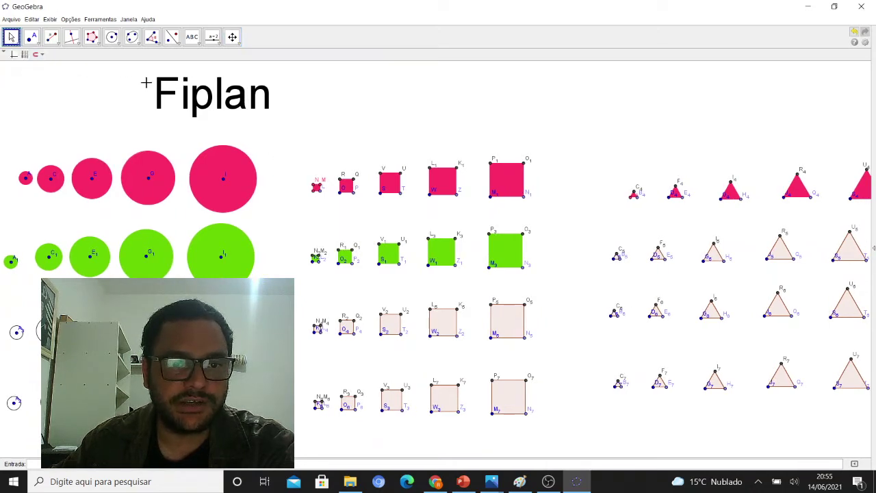
left_click_drag(179, 95, 476, 94)
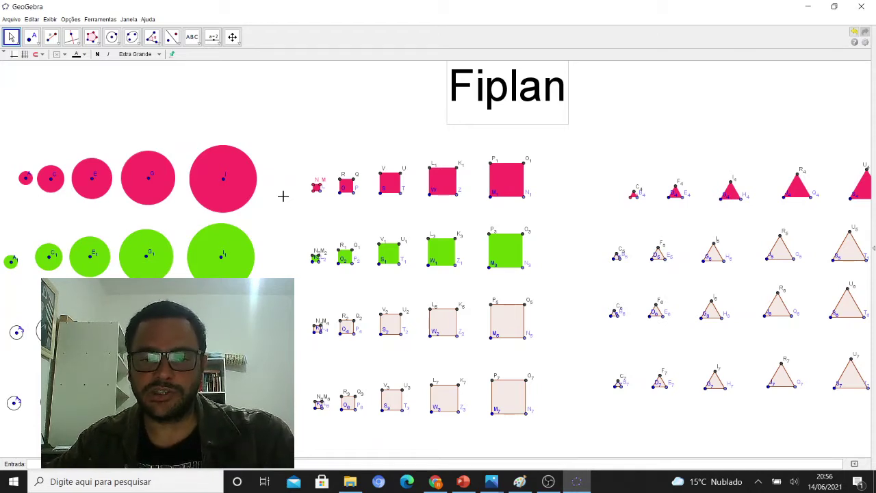
Step: Delete every object from the drawing area and insert the text "Construção de Tales" as a new title
key("ctrl+a")
key("Delete")
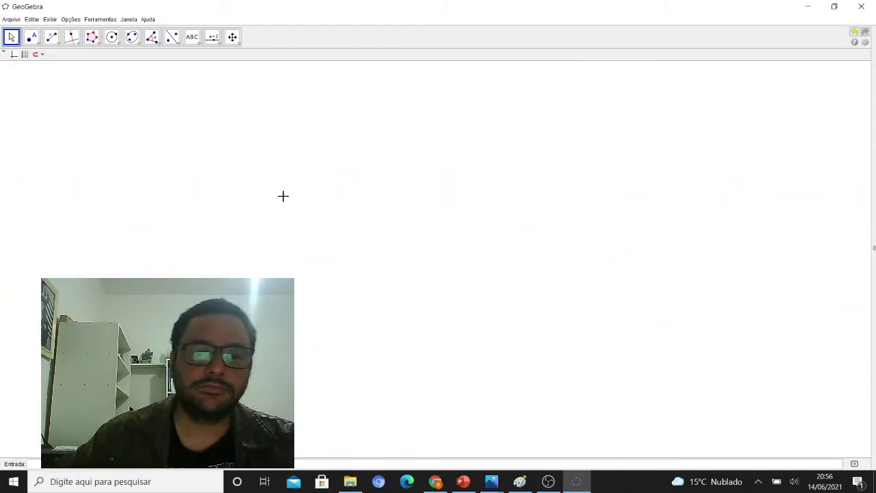
left_click(192, 37)
left_click(261, 121)
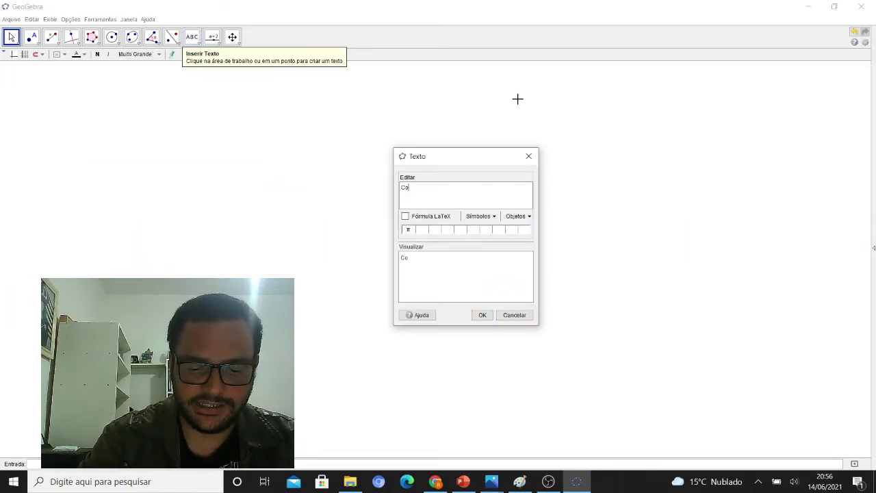
type("Construção")
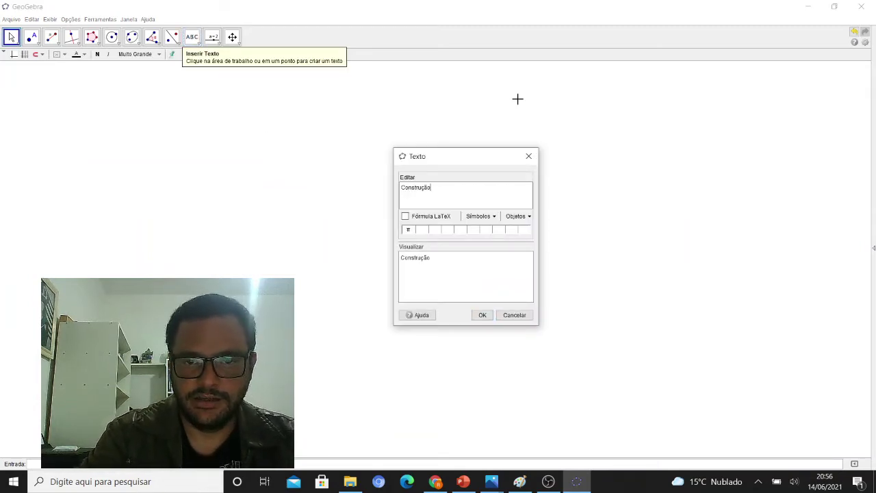
type(" de Tales")
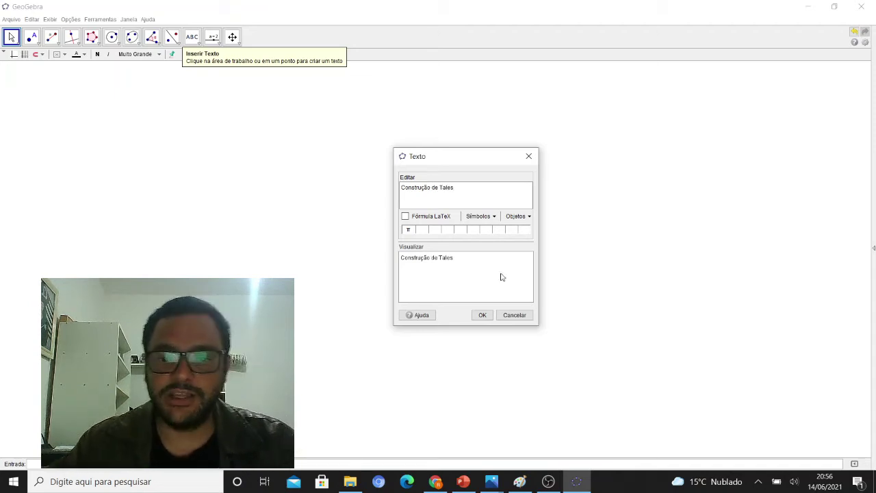
left_click(483, 316)
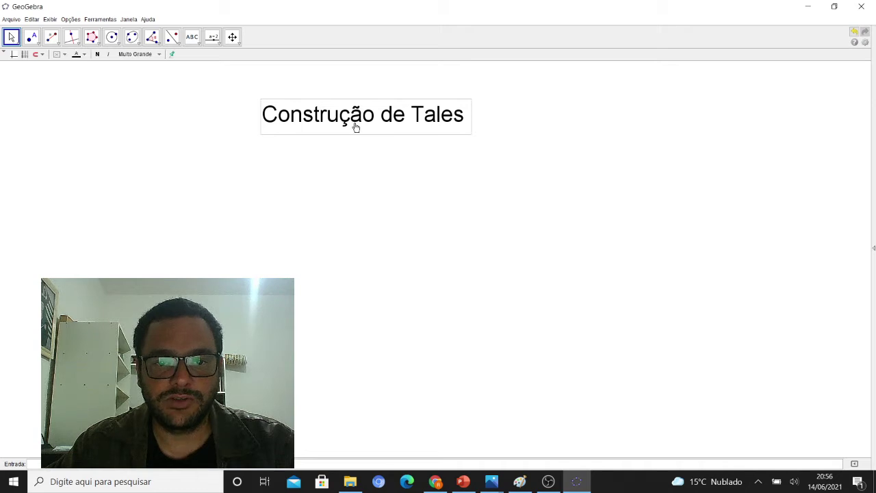
Step: Centre the title near the upper edge of the drawing area and change its text to "Construção da Flor de Tales"
left_click_drag(355, 126, 427, 113)
double_click(428, 113)
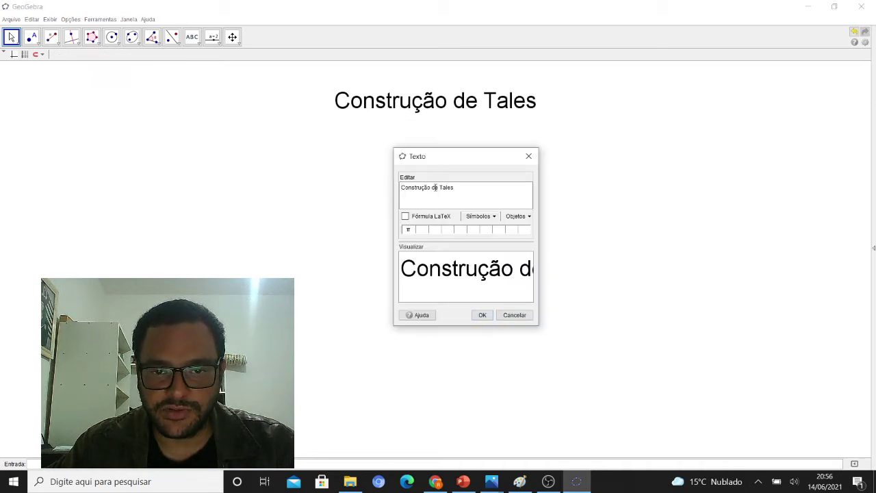
key("BackSpace")
type("a ")
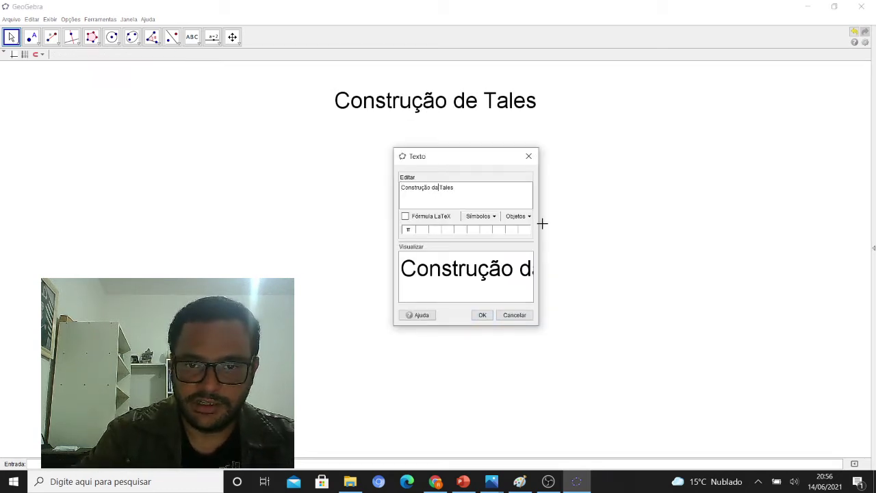
type("Flor")
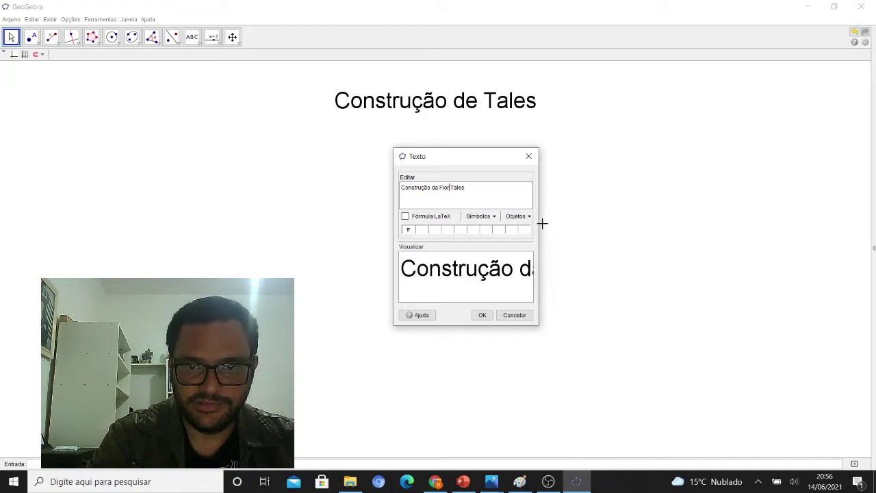
type(" de")
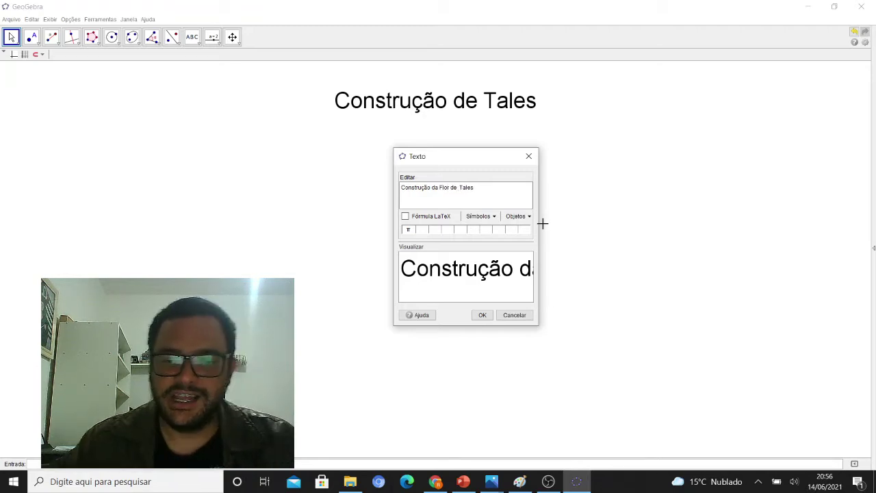
left_click(482, 315)
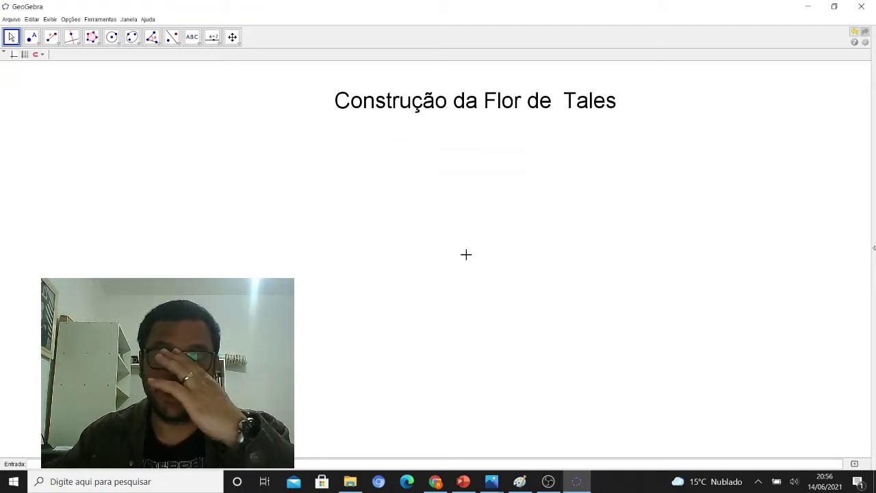
Step: Enlarge the title "Construção da Flor de Tales" to the Extra Grande text size and keep it centred above the drawing area
left_click(491, 106)
left_click_drag(485, 112, 399, 107)
left_click(135, 54)
left_click(137, 125)
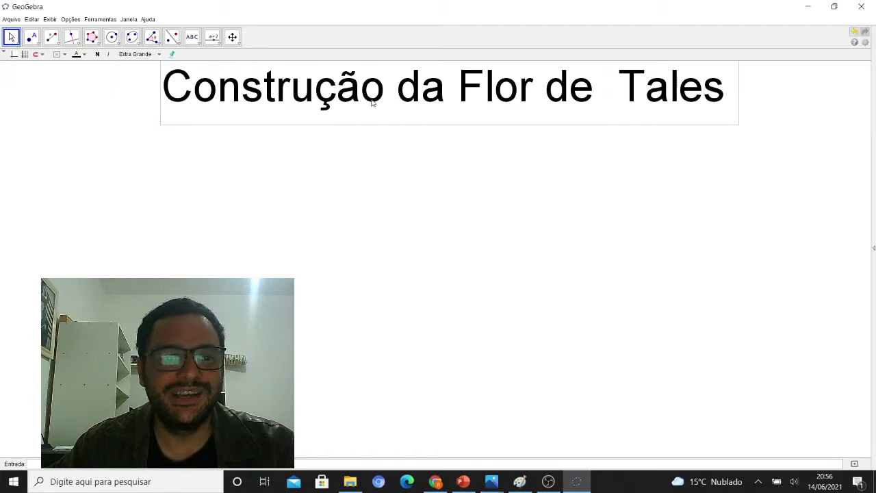
Step: Draw a circle below the title from a centre point and a second point level with it on the circumference
left_click(113, 39)
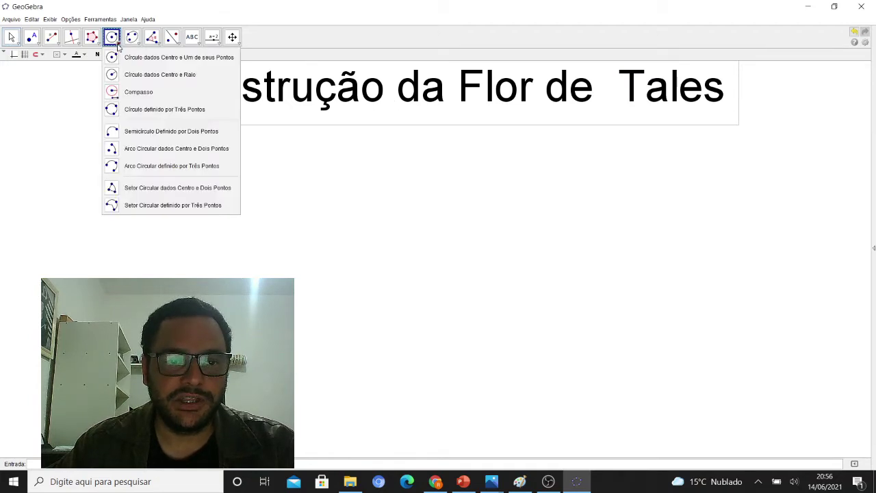
left_click(185, 59)
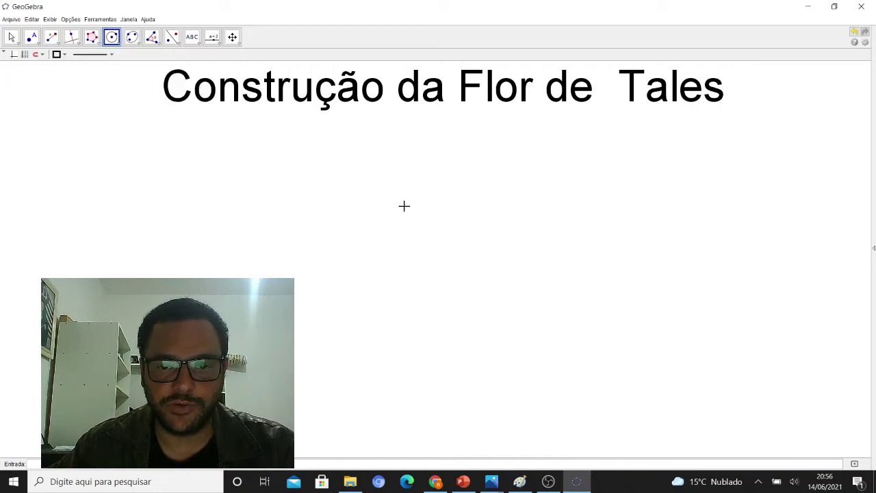
left_click(414, 304)
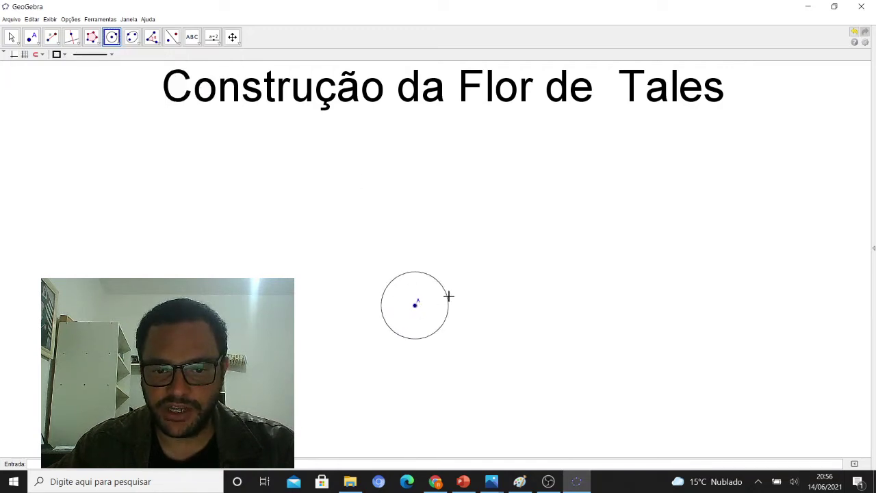
left_click(476, 304)
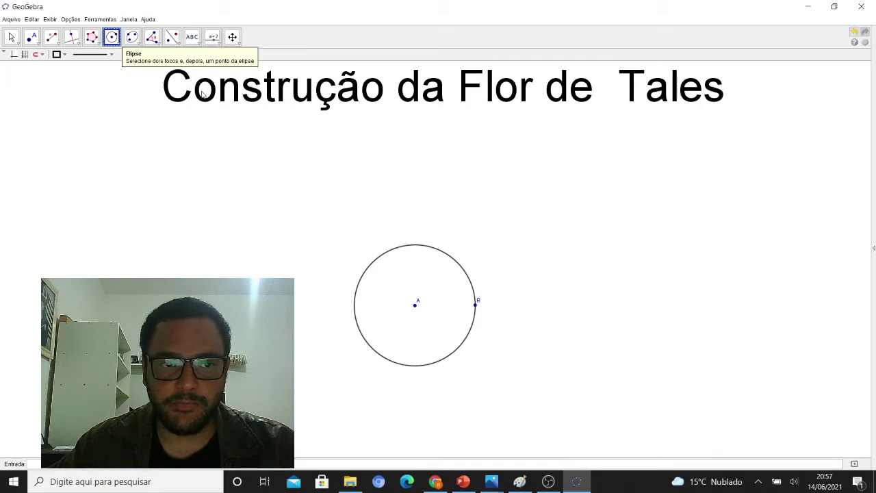
left_click(113, 39)
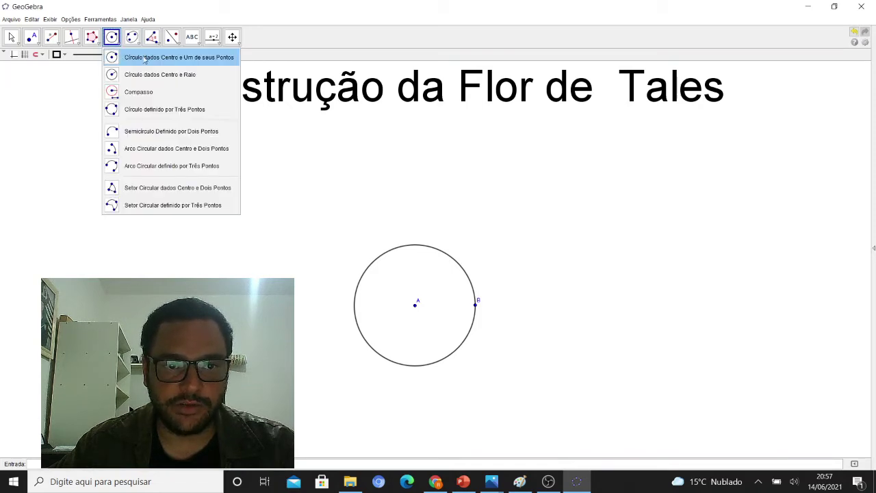
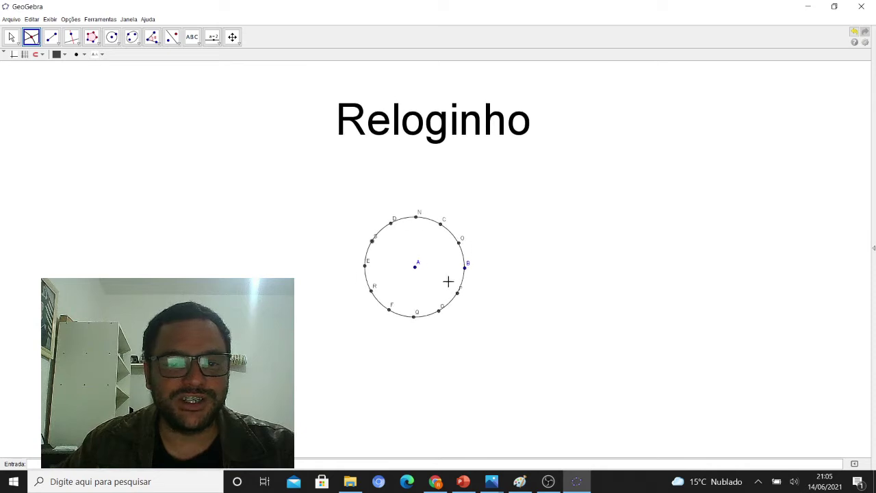
Step: Move the Reloginho title down so that it sits closer to the circle
left_click(11, 36)
left_click_drag(370, 123, 345, 171)
scroll(440, 301, "down", 3)
scroll(440, 301, "up", 10)
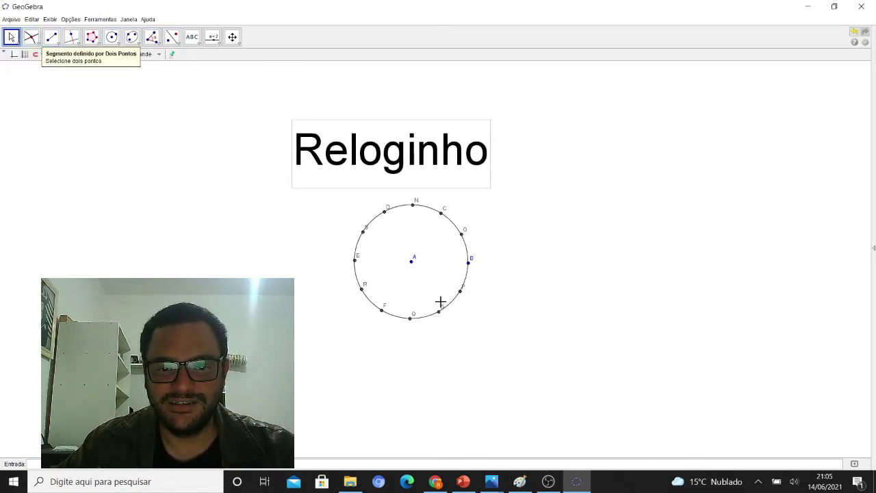
Step: Insert the text "1" and place it inside the circle next to point C
left_click(232, 37)
left_click_drag(394, 176, 386, 239)
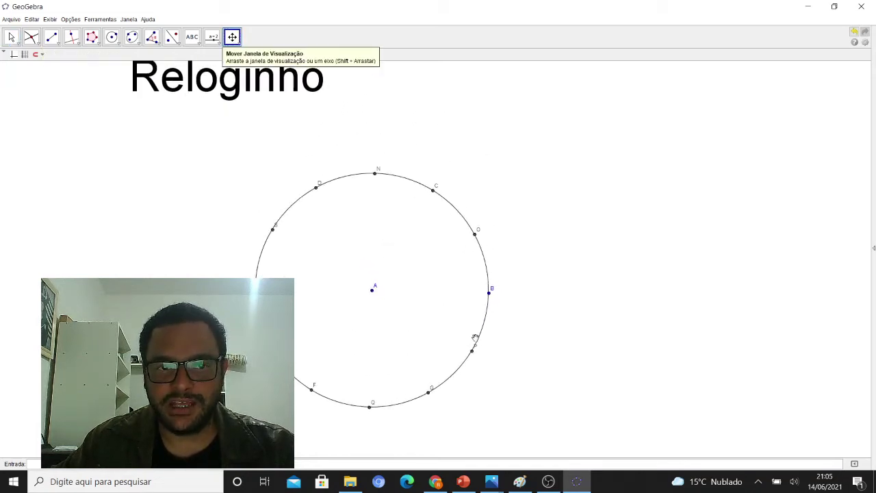
left_click(195, 41)
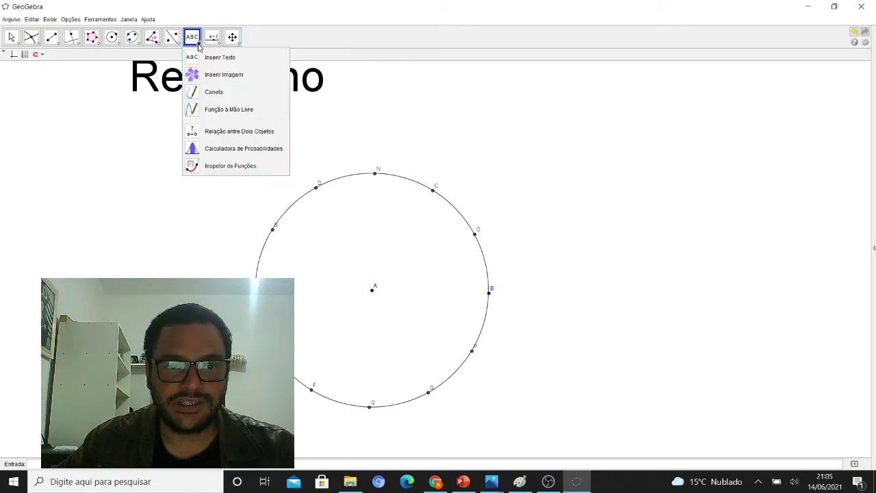
left_click(206, 58)
left_click(629, 153)
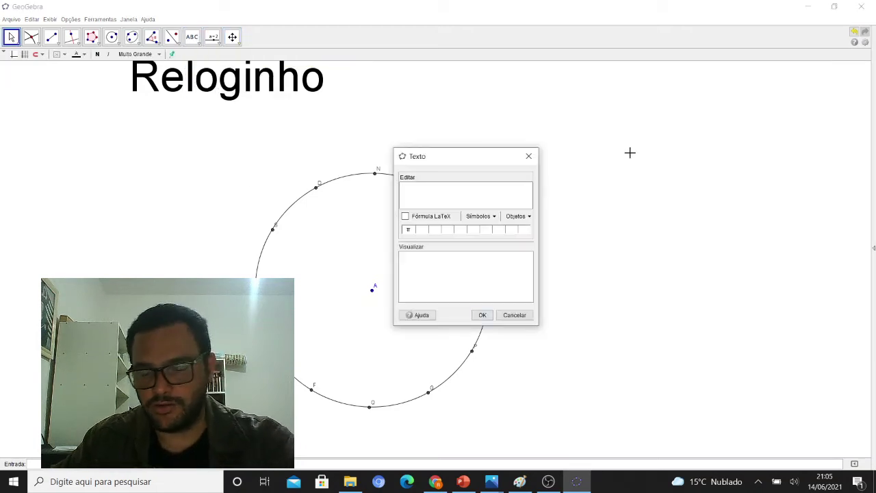
type("1")
left_click(482, 315)
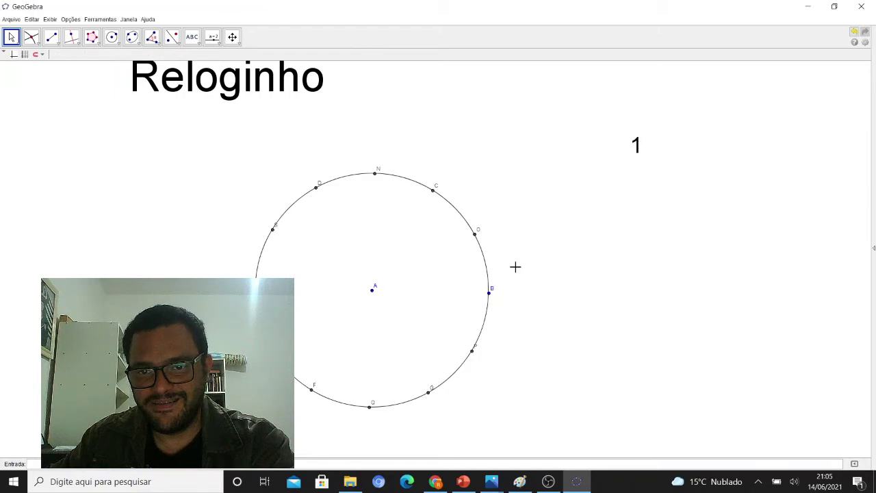
left_click_drag(633, 151, 430, 215)
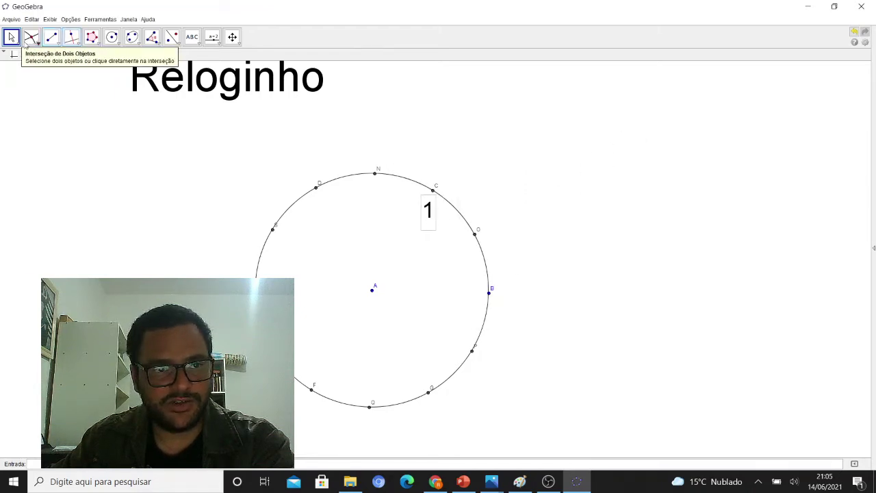
Step: Insert the text "2" and place it inside the circle next to the point between C and B
left_click(191, 36)
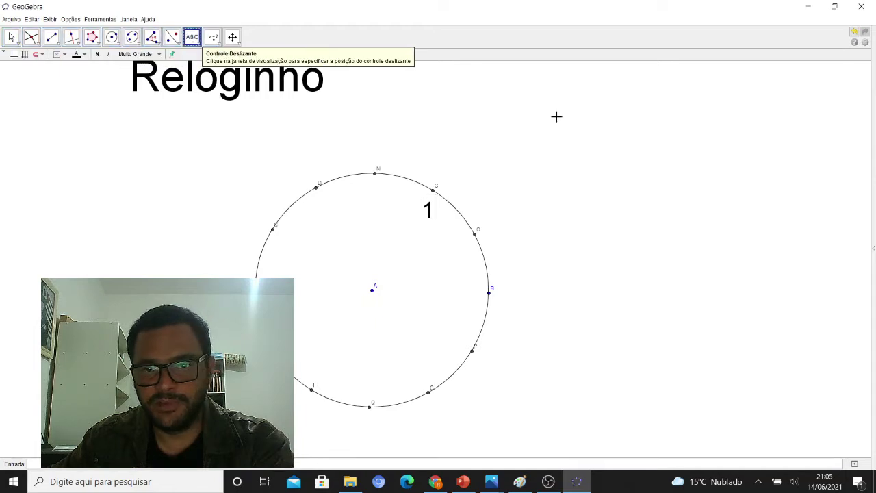
left_click(634, 159)
type("2")
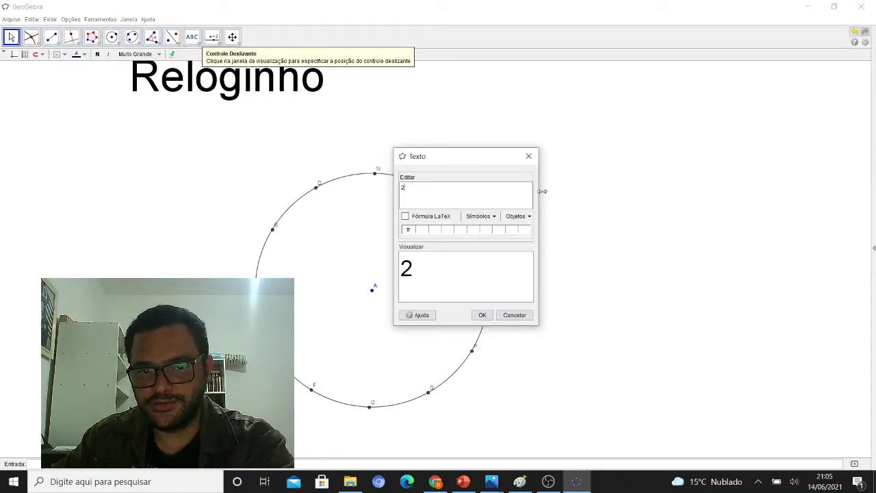
left_click(482, 315)
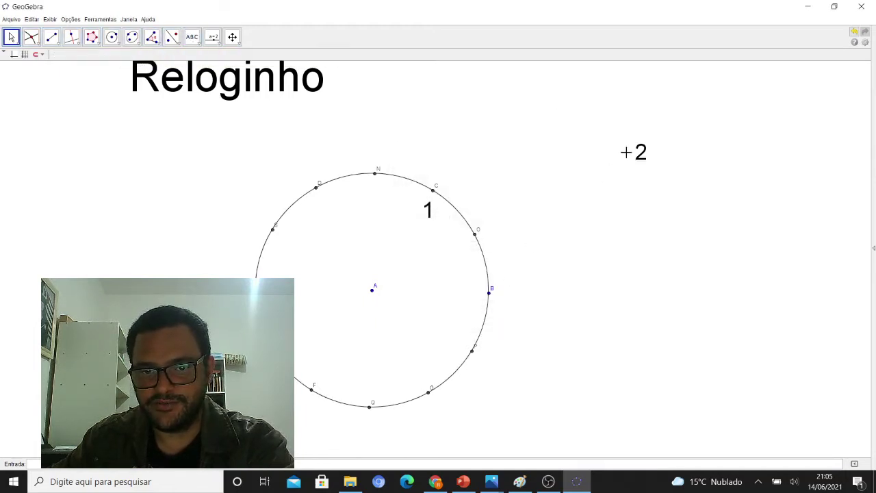
left_click_drag(628, 155, 457, 246)
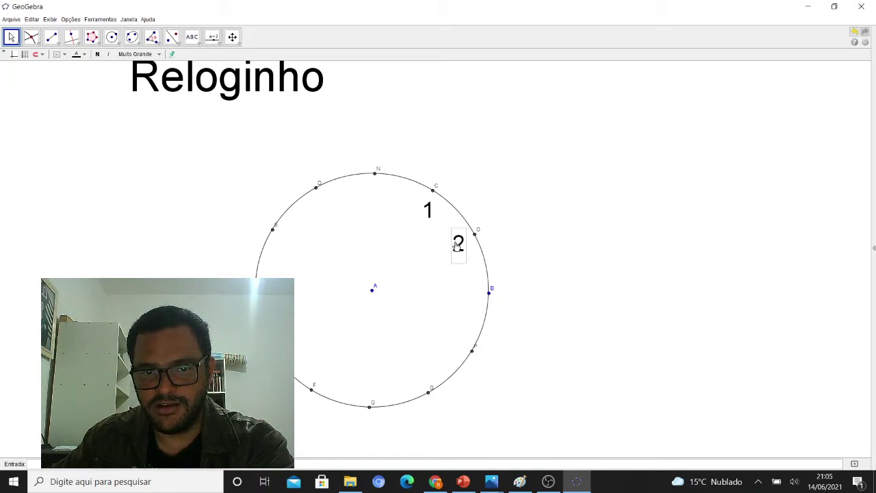
Step: Insert the text "3" and place it inside the circle next to point B
left_click(193, 39)
left_click(196, 41)
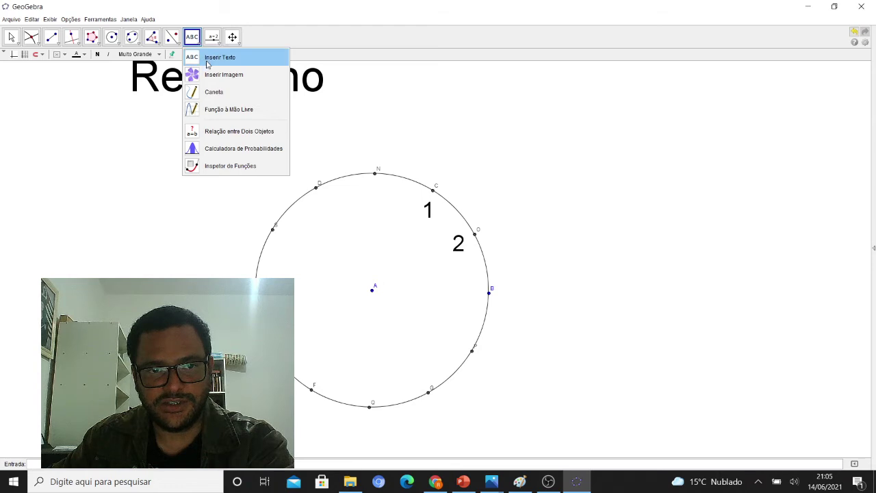
left_click(212, 61)
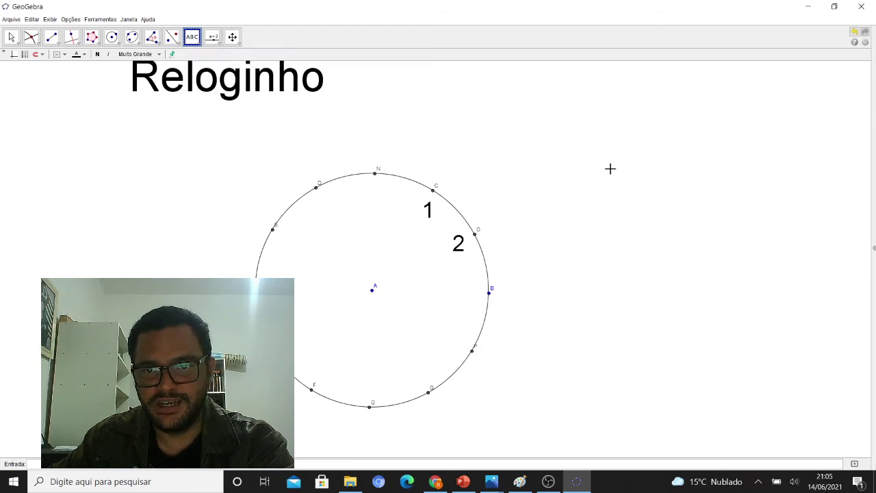
left_click(627, 184)
type("3")
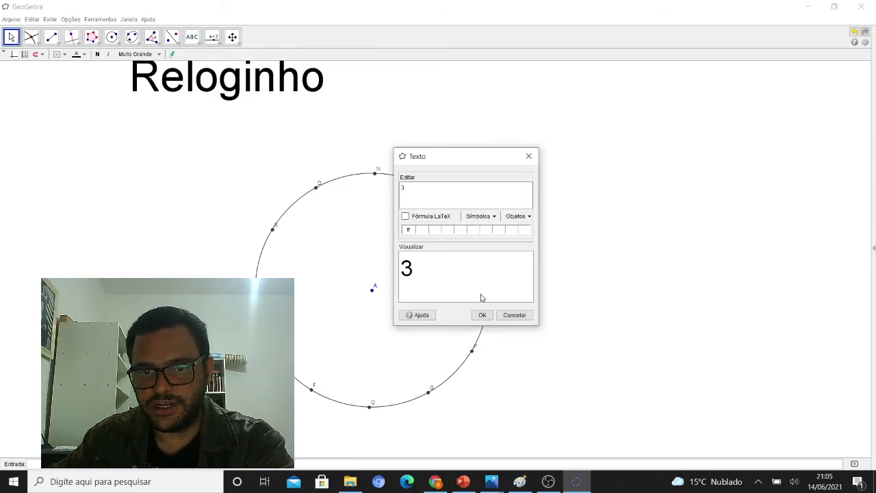
left_click(482, 315)
left_click_drag(621, 186, 481, 293)
Step: Insert the text "4" and place it inside the circle next to the first point below B
left_click(193, 37)
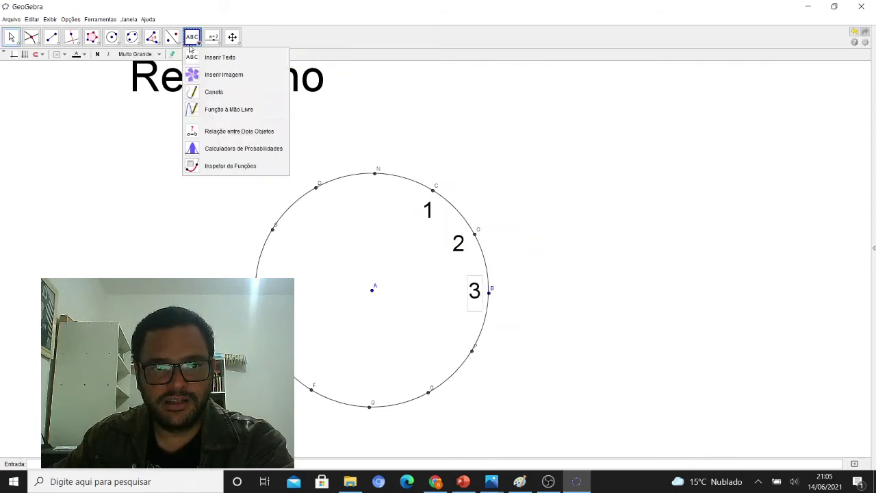
left_click(205, 57)
left_click(601, 180)
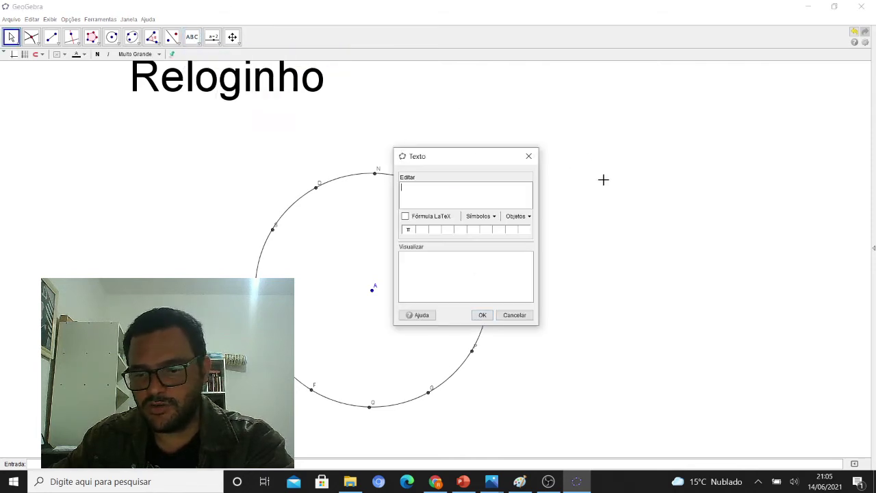
type("4")
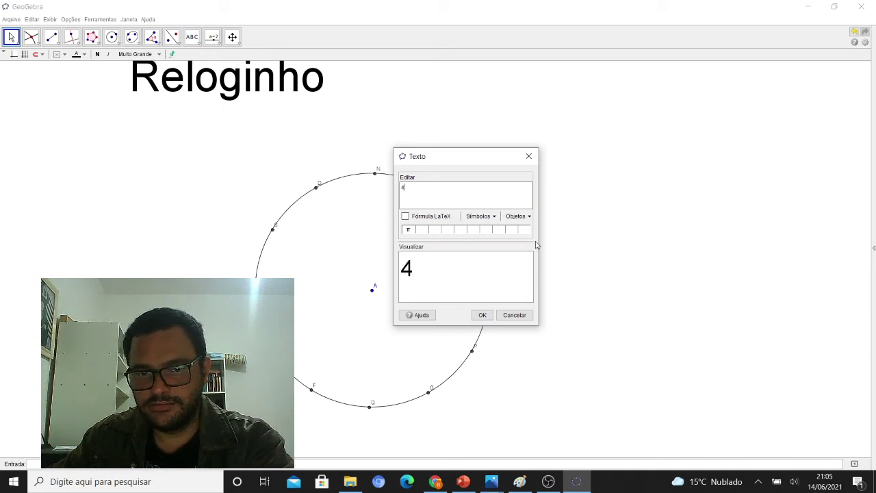
left_click(479, 315)
left_click_drag(613, 173, 468, 351)
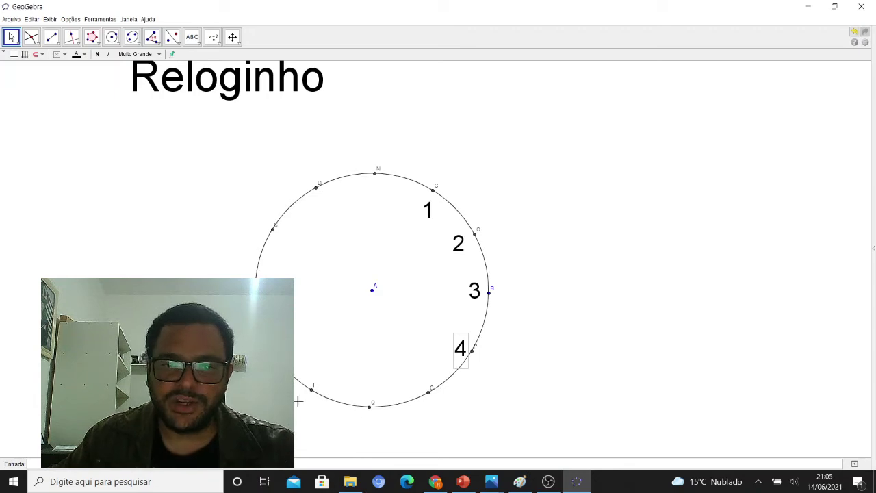
Step: Insert the text "5" and place it inside the circle next to the second point below B
left_click(191, 36)
left_click(604, 159)
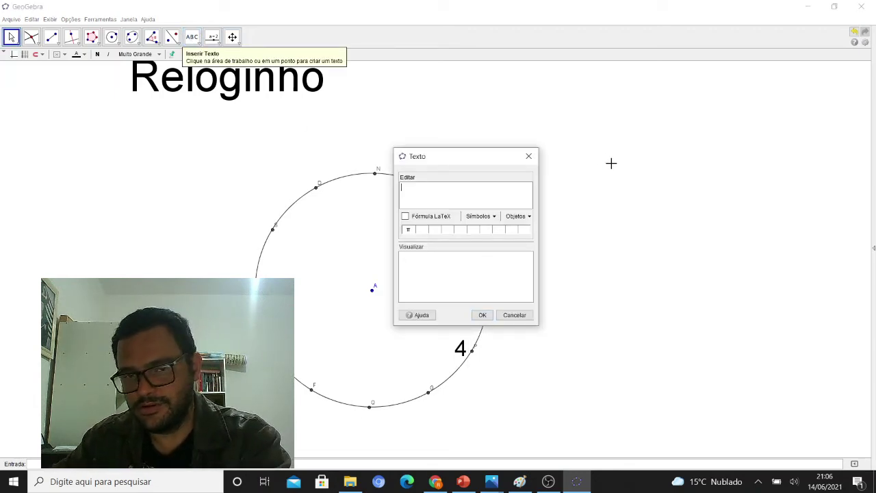
type("5")
left_click(482, 314)
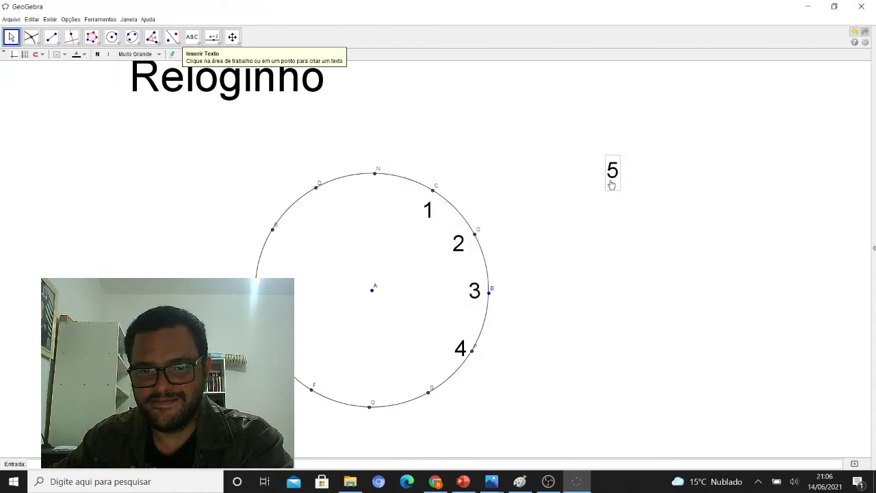
left_click_drag(611, 185, 416, 391)
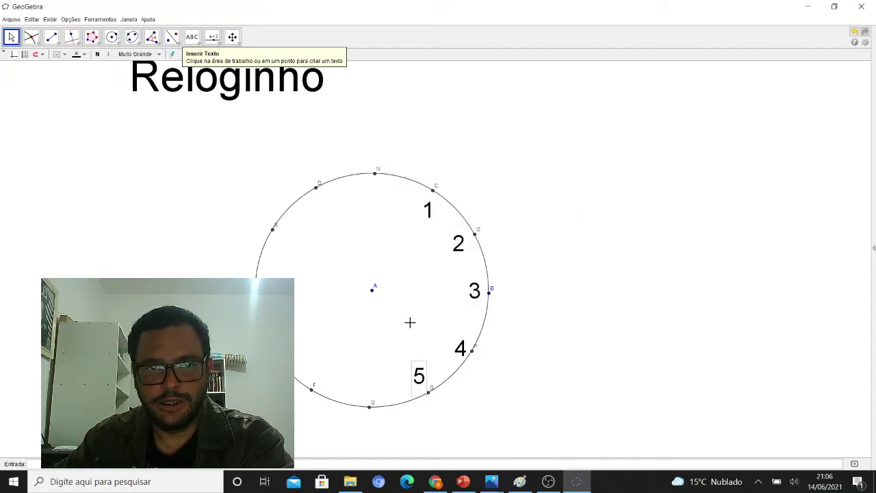
Step: Insert the text "6" and place it inside the circle just above its lowest point
left_click(191, 37)
left_click(632, 206)
type("6")
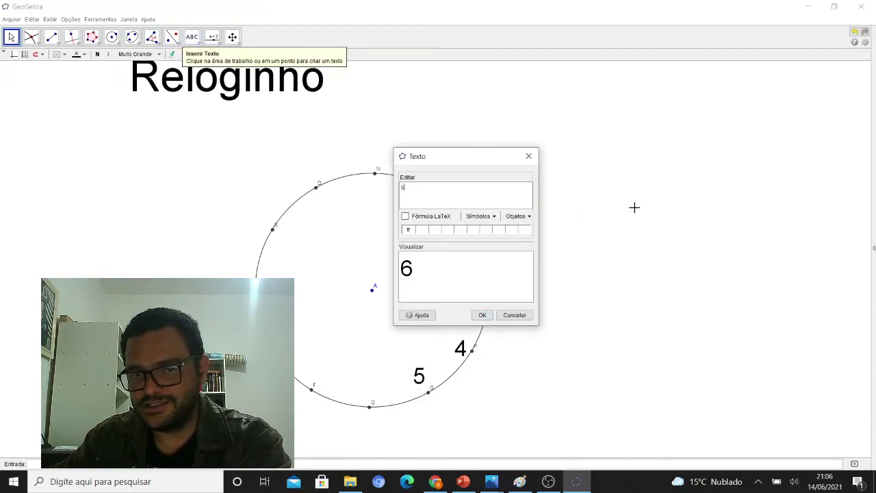
left_click(482, 315)
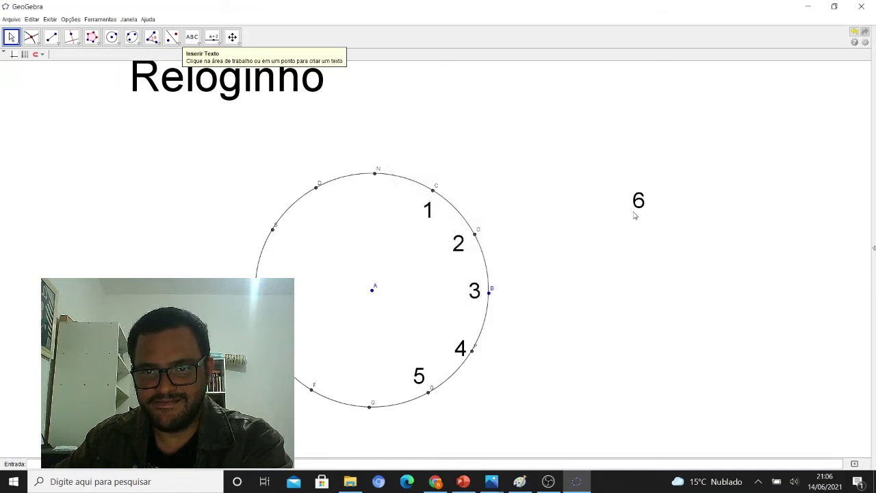
left_click_drag(633, 215, 369, 402)
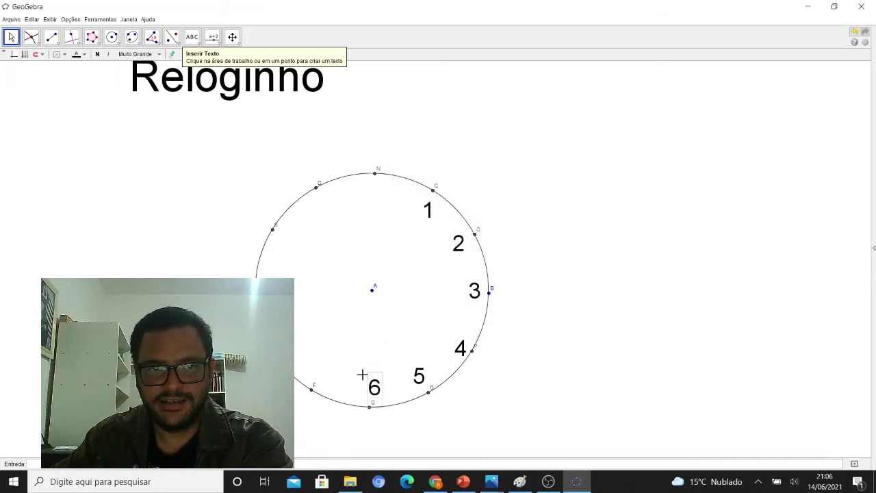
Step: Insert the text "7" and place it inside the circle next to point F
left_click(191, 37)
left_click(705, 225)
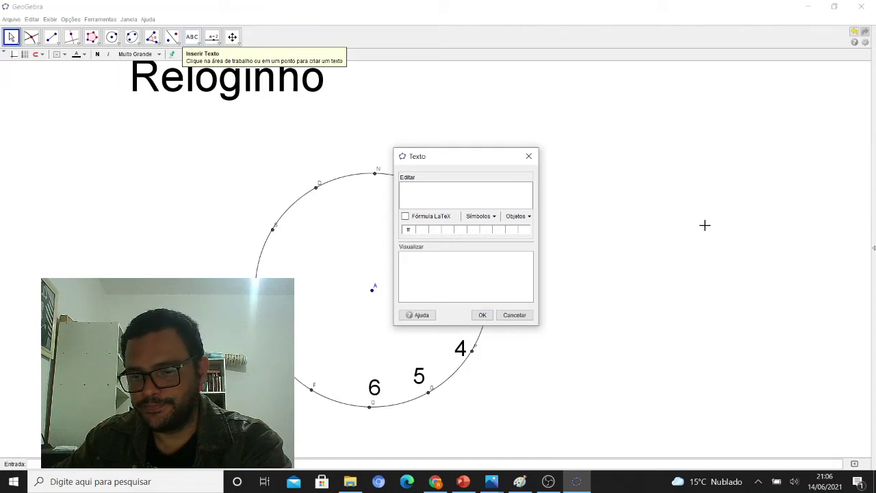
type("7")
left_click(483, 315)
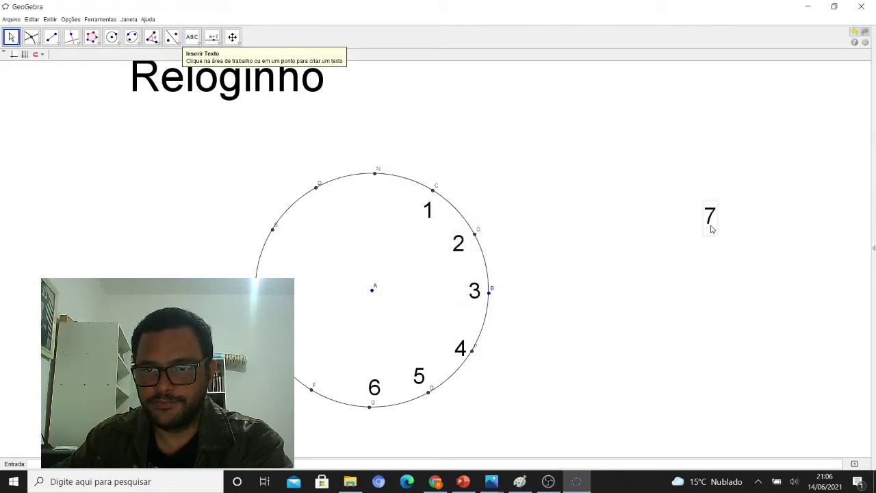
left_click_drag(709, 226, 493, 311)
left_click_drag(435, 351, 319, 387)
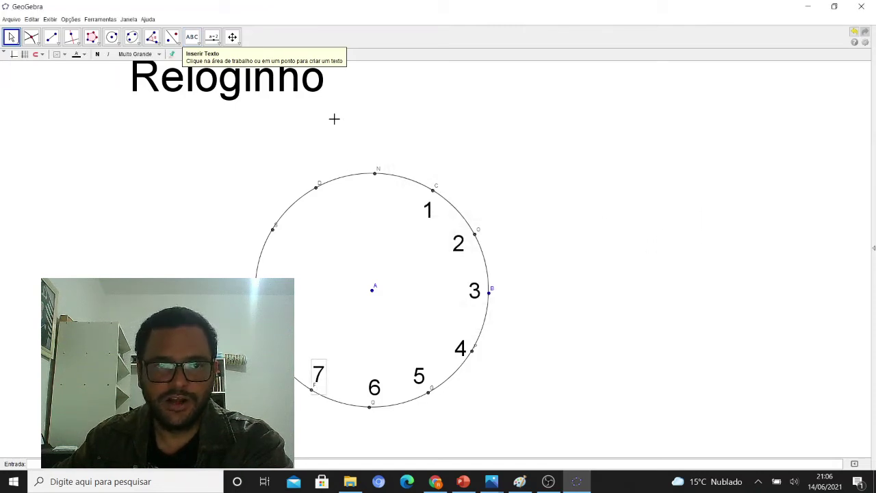
Step: Insert the text "8" and place it inside the circle next to the first point above F
left_click(195, 36)
left_click(629, 183)
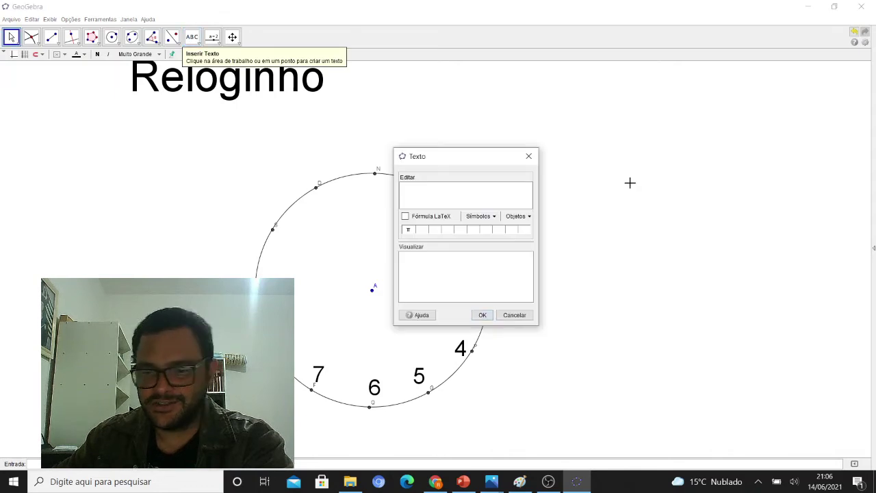
type("8")
left_click(483, 315)
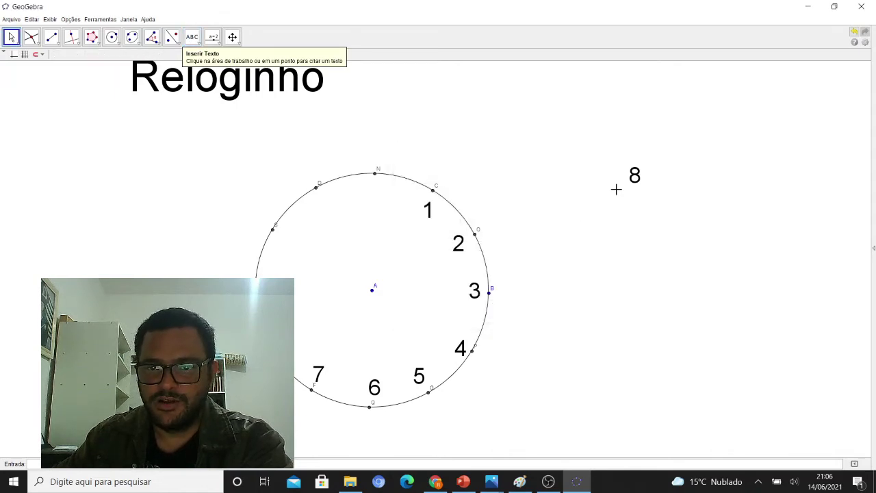
left_click_drag(637, 178, 292, 339)
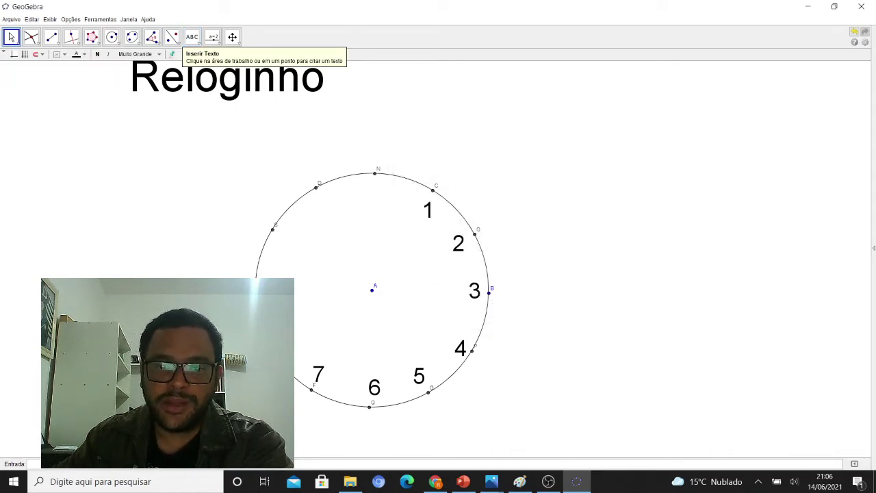
Step: Insert the text "9" and place it inside the circle next to its leftmost point
left_click(192, 36)
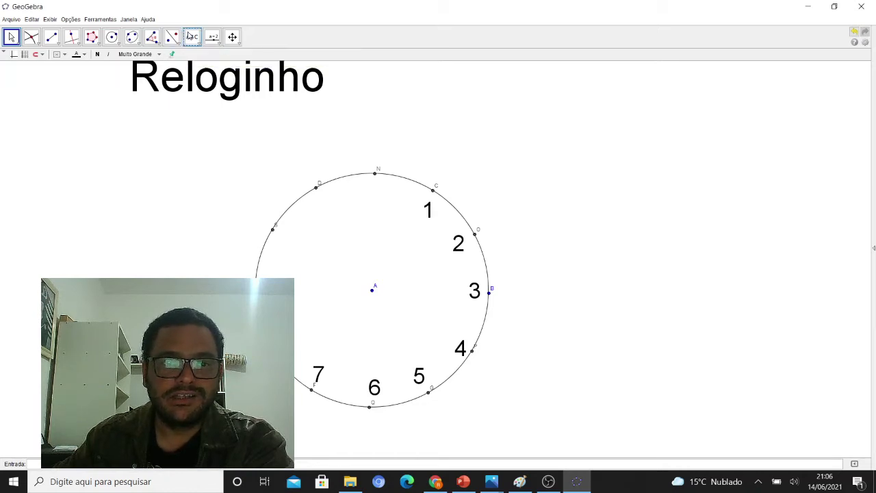
left_click(619, 143)
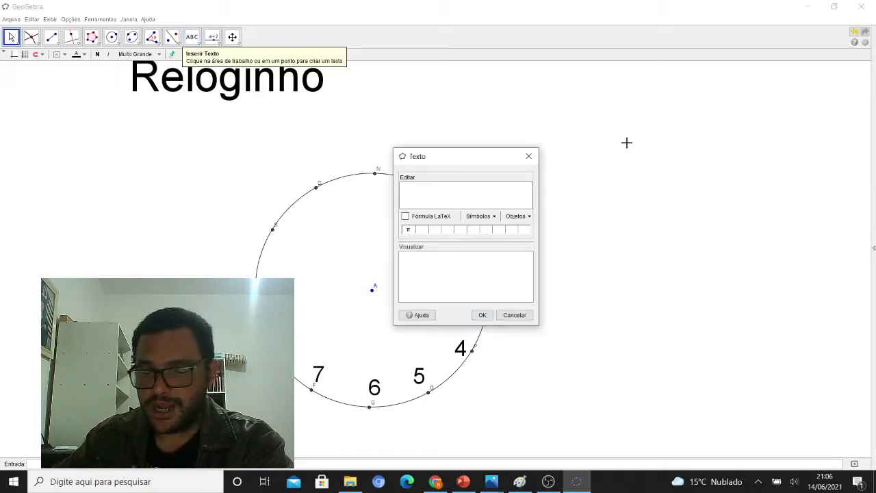
type("9")
left_click(483, 314)
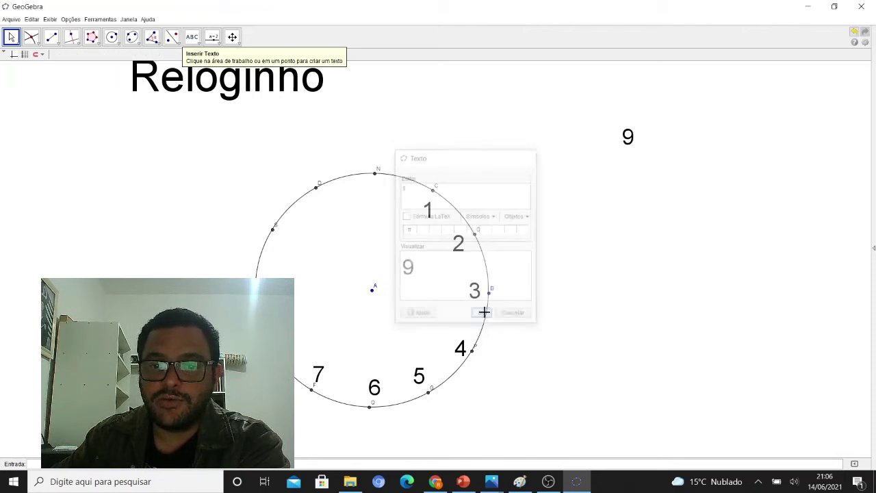
key("ctrl+z")
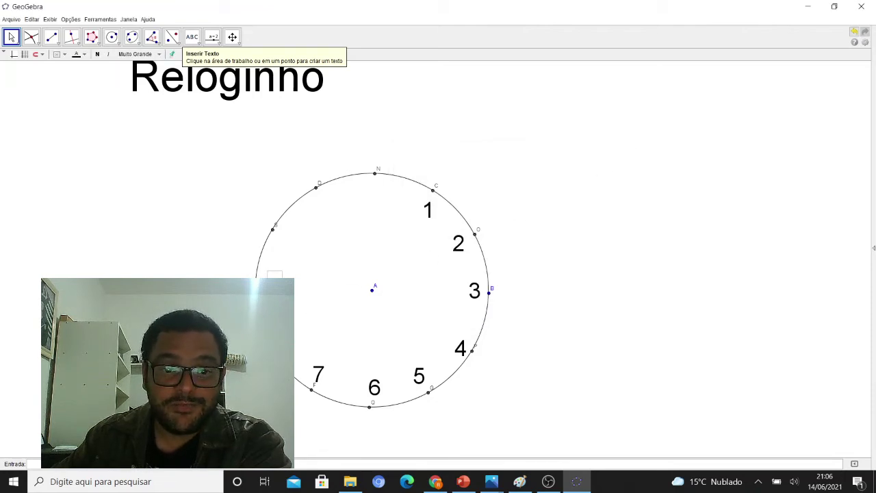
Step: Insert the text "10" and place it inside the circle next to the first point below D
left_click(191, 37)
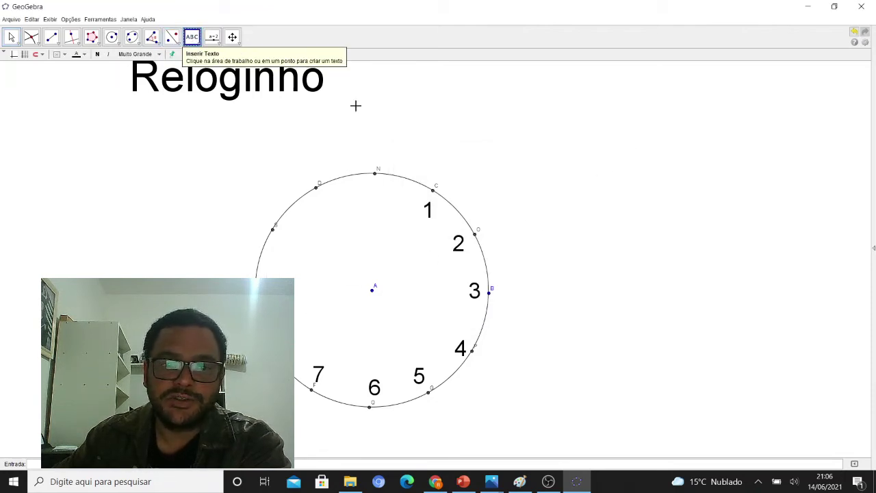
left_click(591, 173)
type("10")
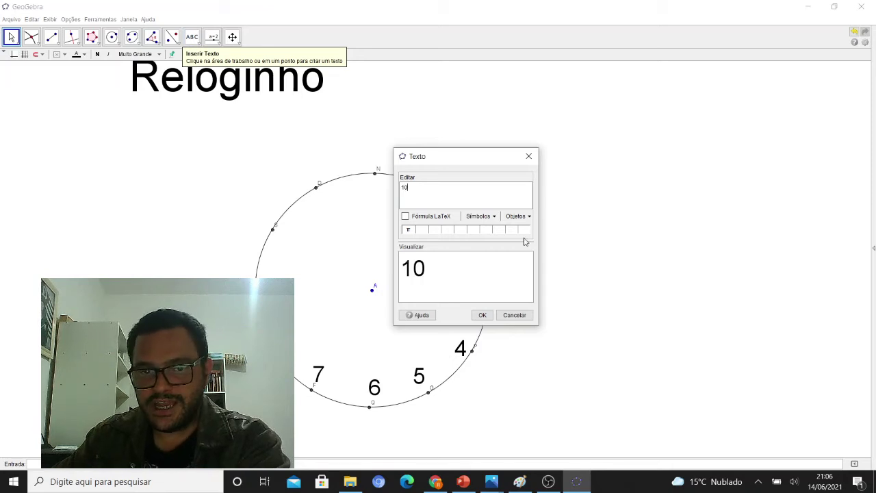
left_click(480, 314)
left_click_drag(608, 171, 290, 238)
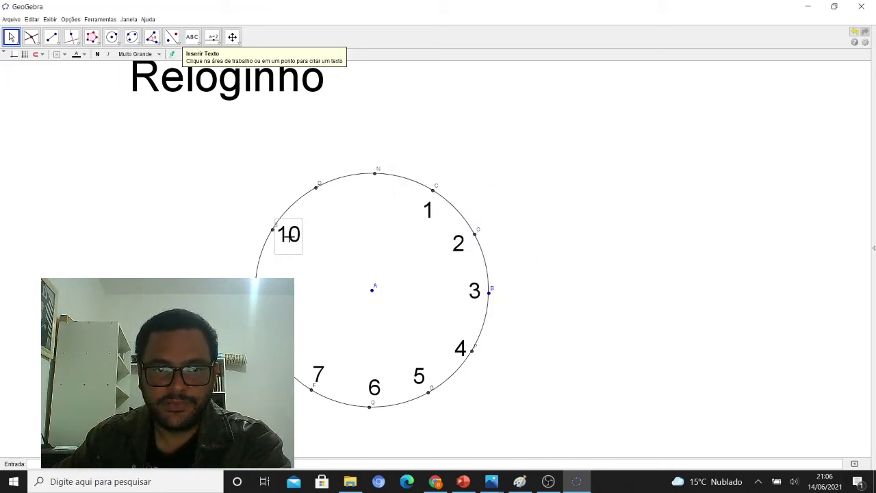
left_click(194, 38)
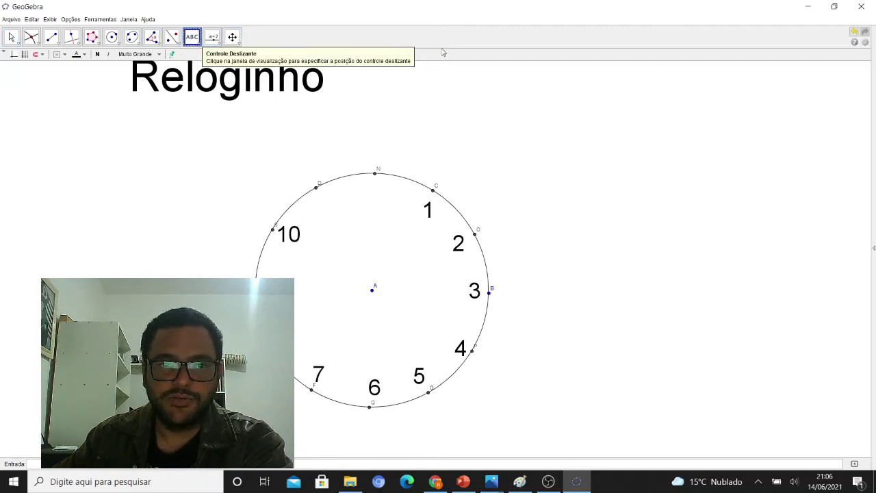
left_click(608, 169)
type("10")
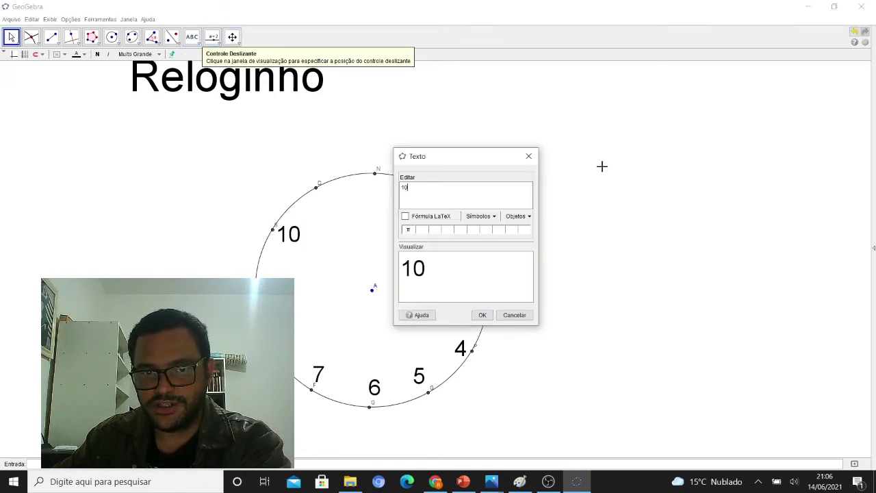
left_click(482, 315)
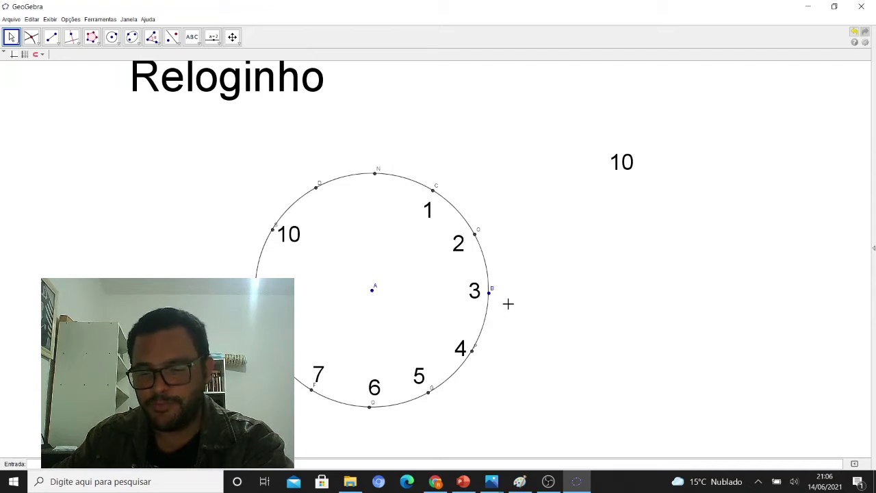
key("ctrl+z")
Step: Insert the text "11" and place it inside the circle just below point D
left_click(192, 37)
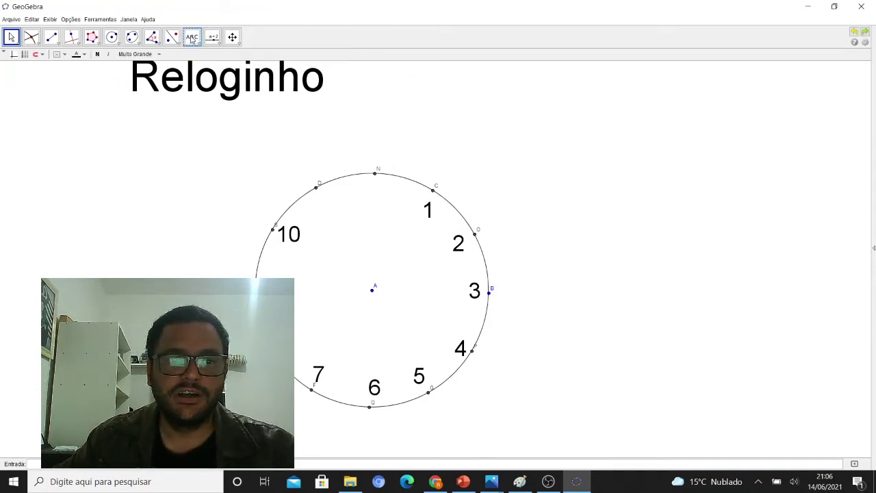
left_click(599, 170)
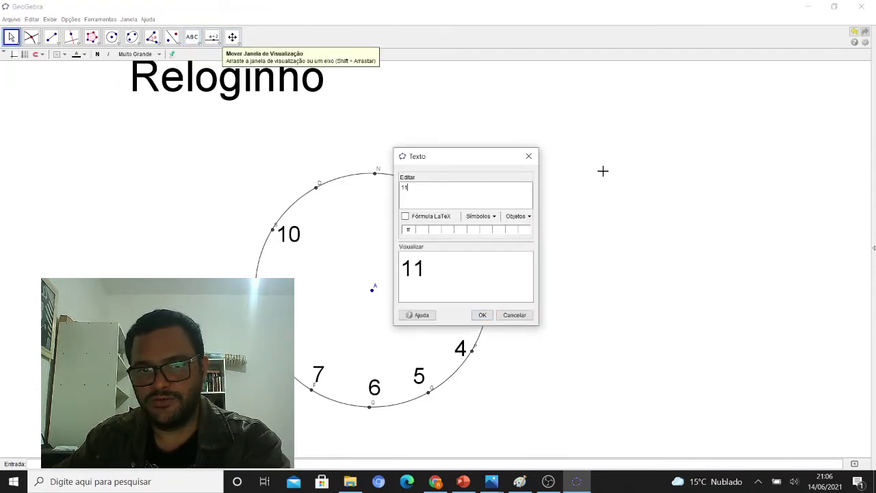
left_click(481, 315)
left_click_drag(611, 170, 322, 216)
Step: Insert the text "12" and place it inside the circle just below point N
left_click(192, 37)
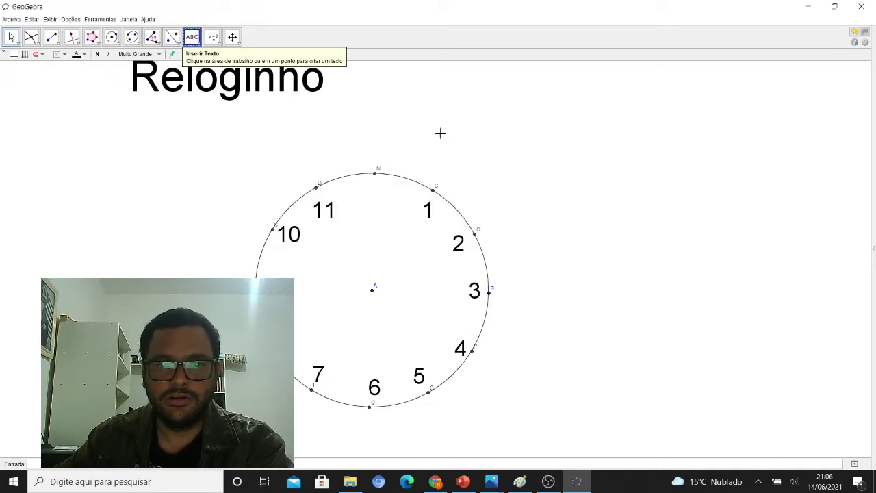
left_click(620, 146)
type("12")
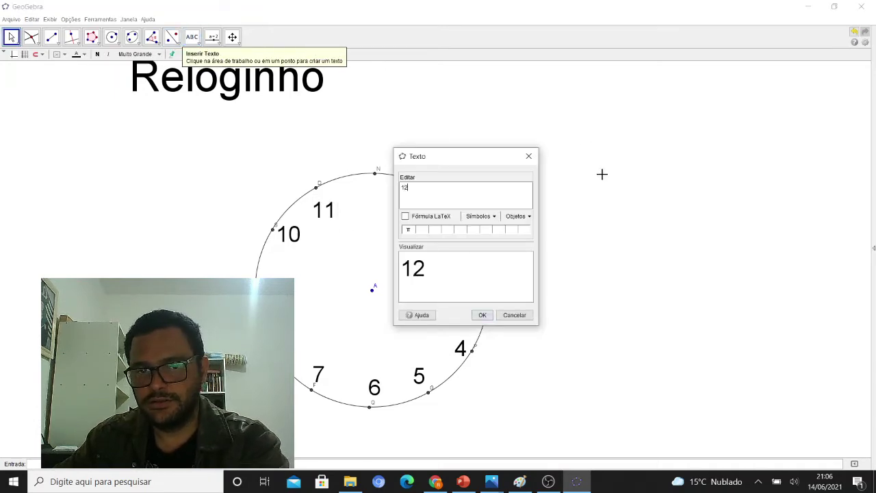
left_click(481, 315)
left_click_drag(620, 162, 380, 206)
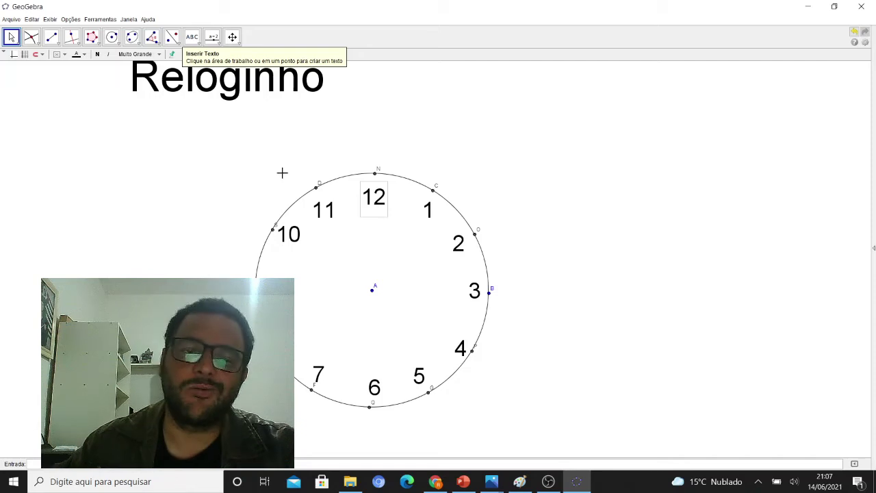
left_click(58, 44)
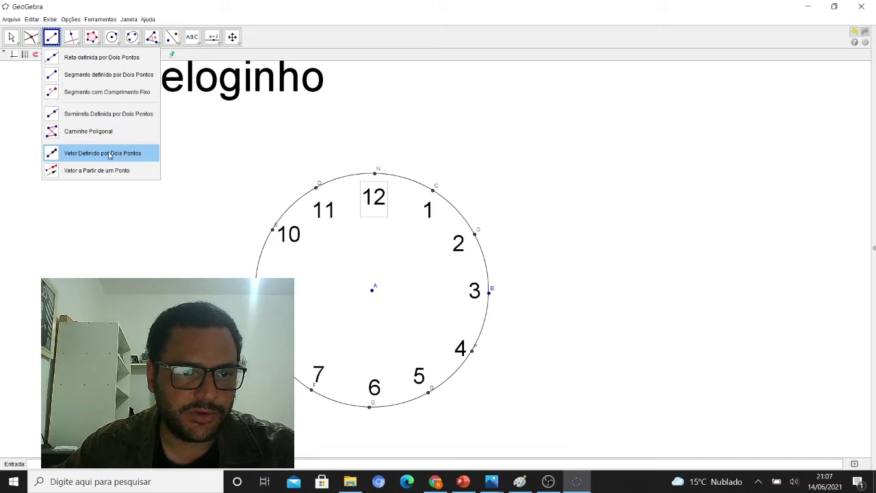
left_click(95, 172)
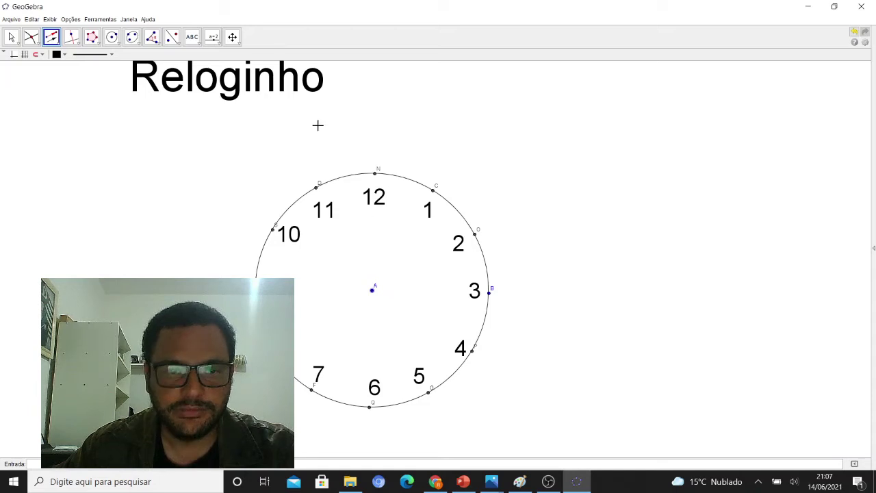
left_click(55, 41)
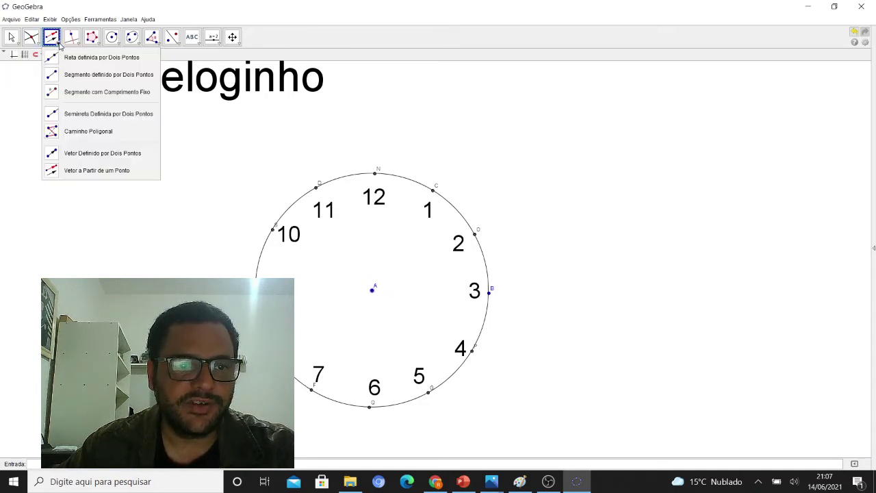
left_click(77, 172)
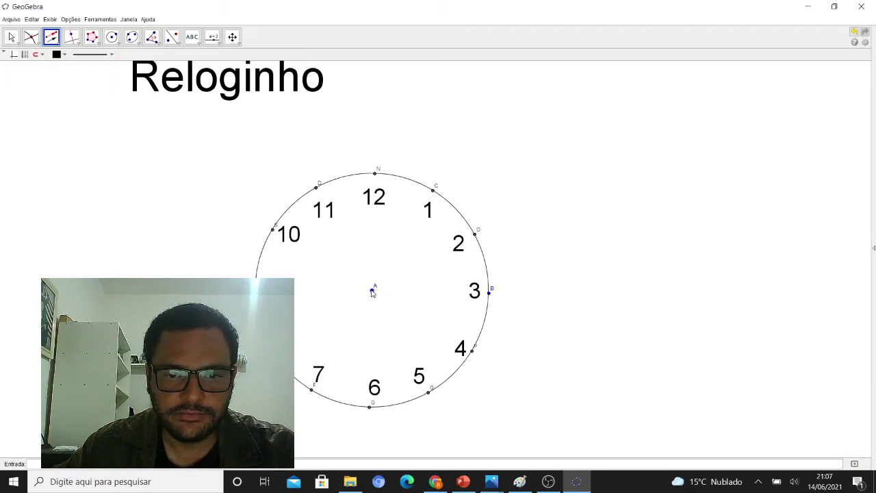
left_click(231, 37)
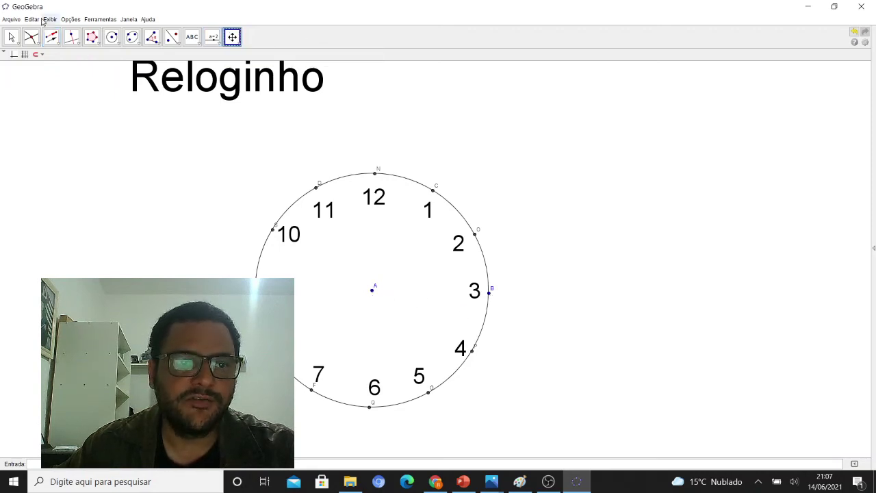
Step: Draw the clock hands as segments from center A, a long one up to just below 12 and a short one toward 3
left_click(55, 43)
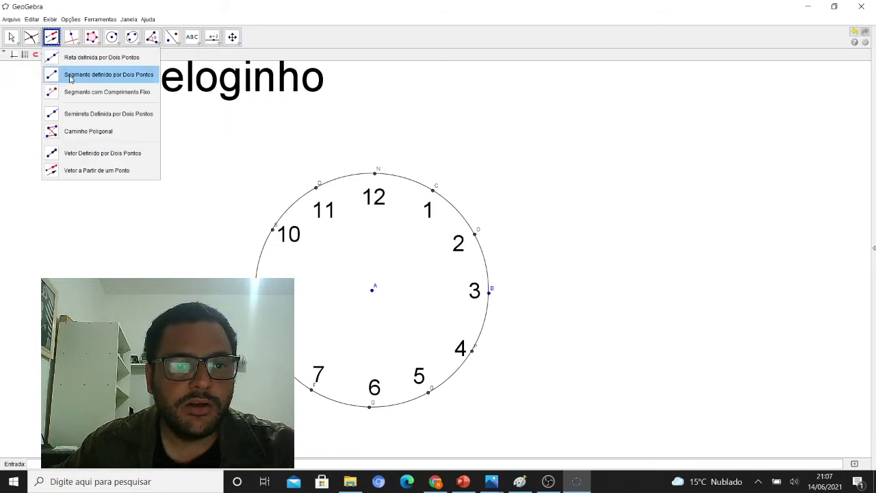
left_click(141, 75)
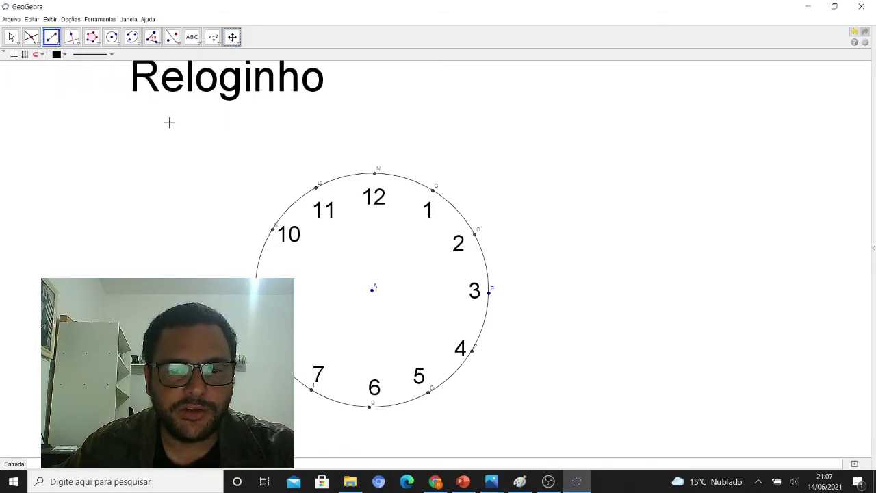
left_click(374, 292)
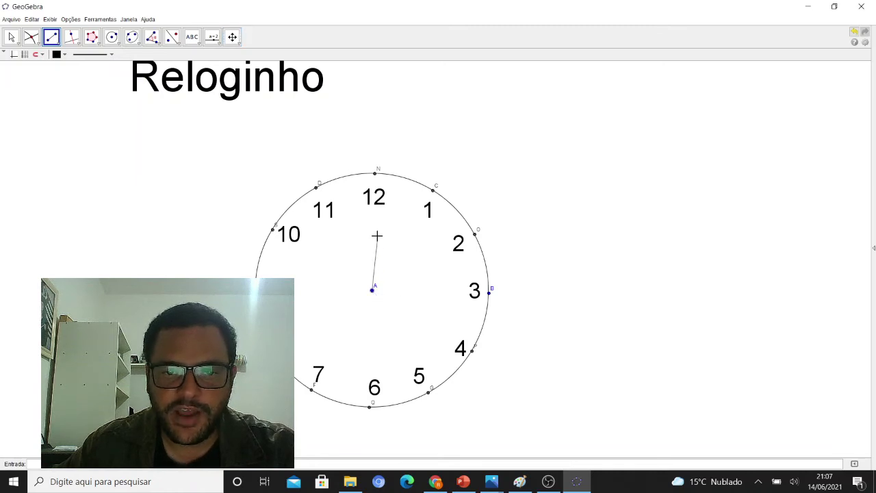
left_click(373, 213)
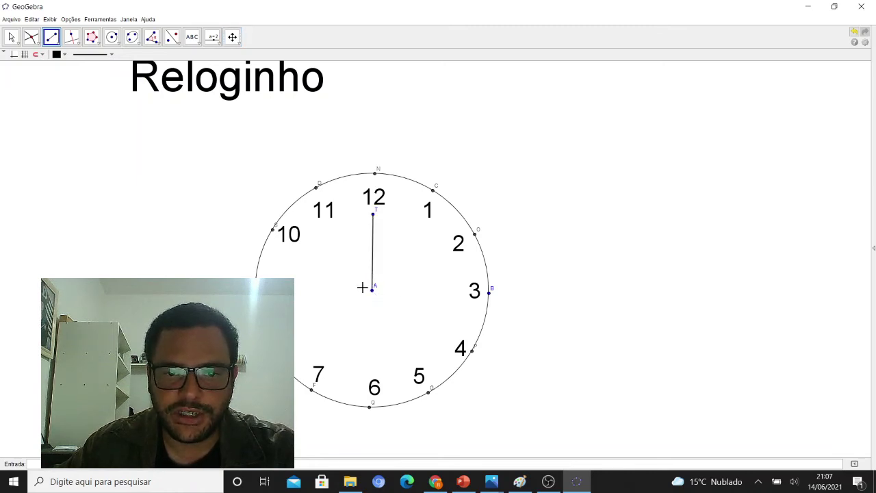
left_click(415, 289)
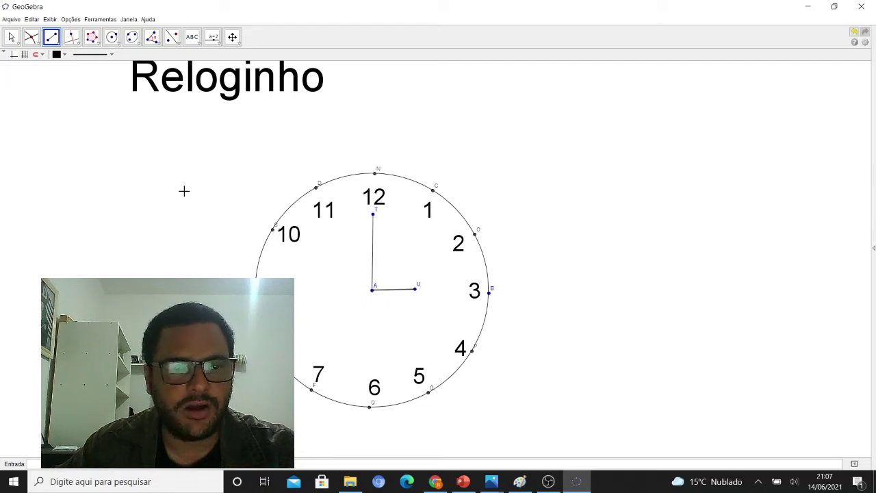
Step: Add two-point vectors from A to U and from A to T over the hand segments
left_click(57, 44)
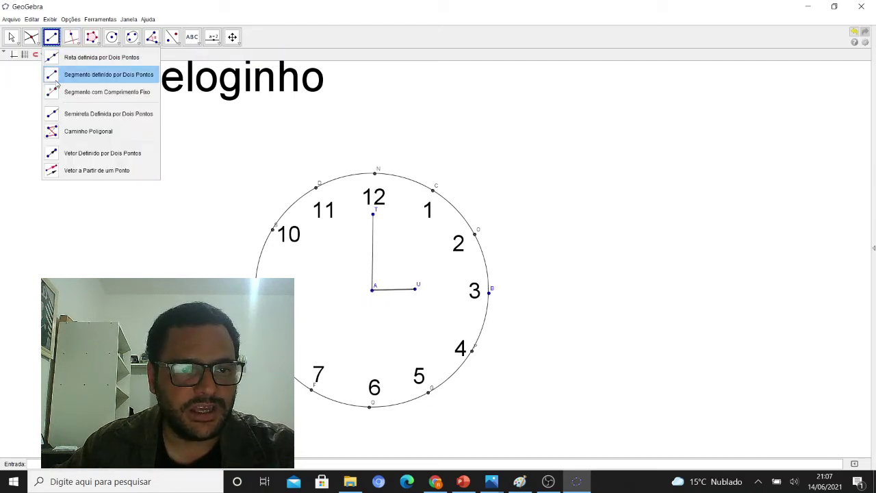
left_click(87, 159)
left_click(372, 290)
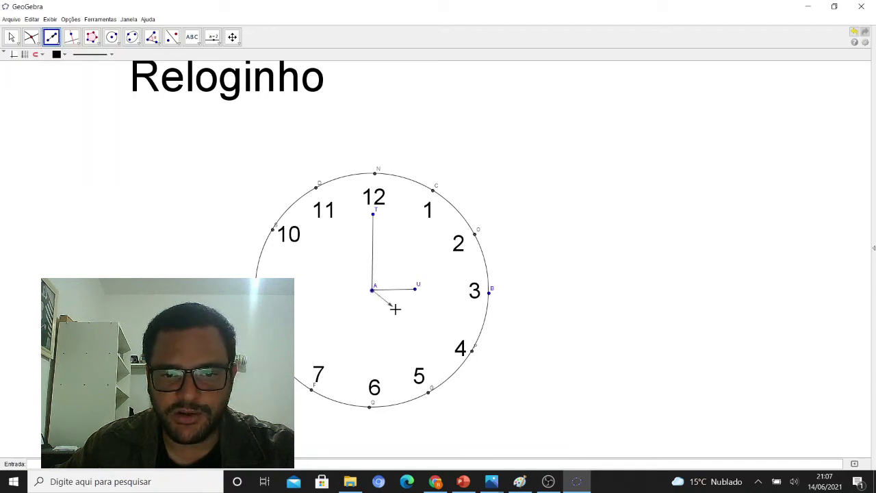
left_click(415, 290)
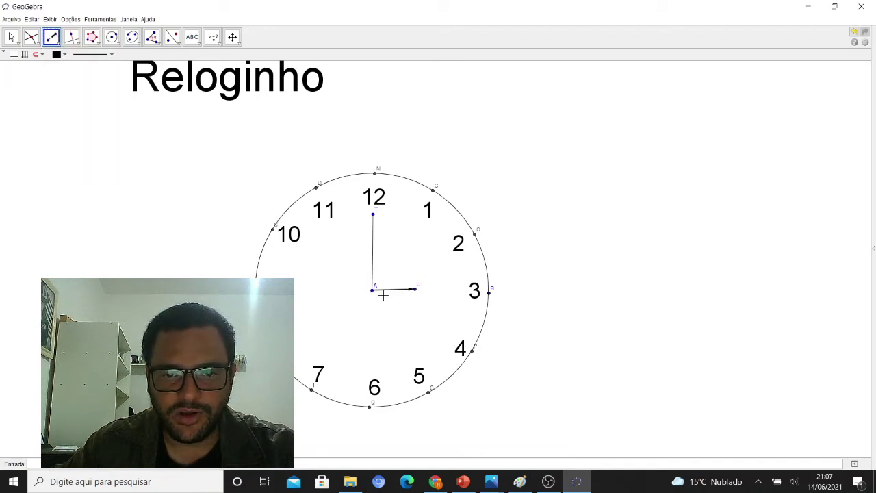
left_click(373, 216)
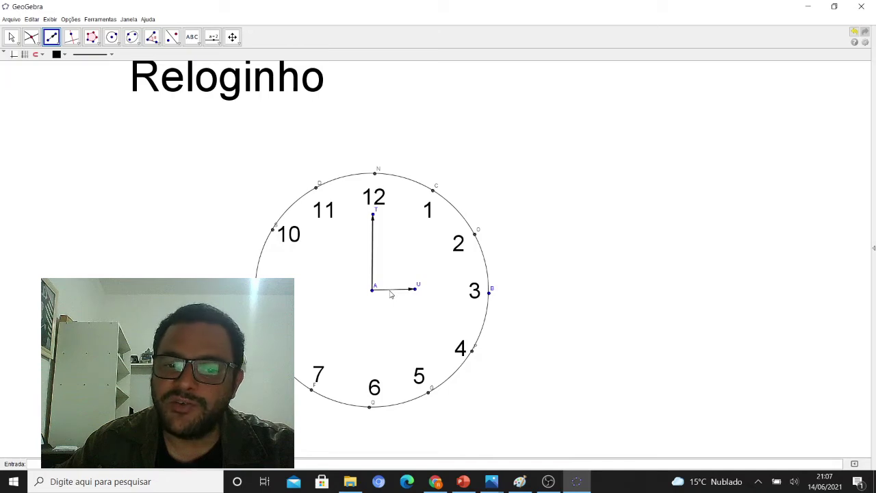
Step: Set the color of the short clock hand from A to U to pink-red (255, 51, 102)
right_click(391, 294)
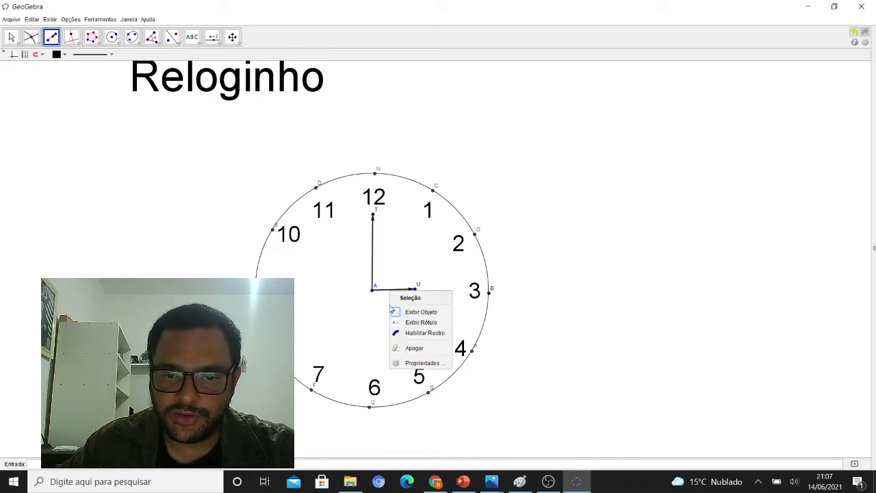
left_click(417, 362)
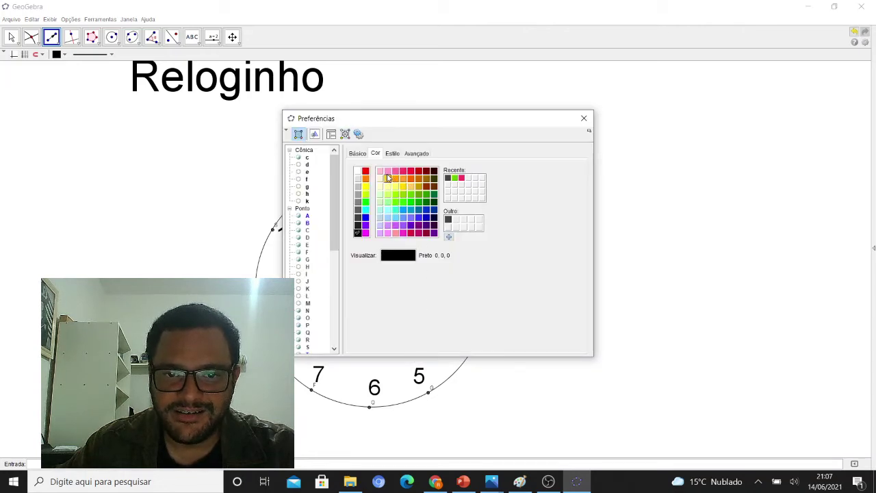
left_click(403, 171)
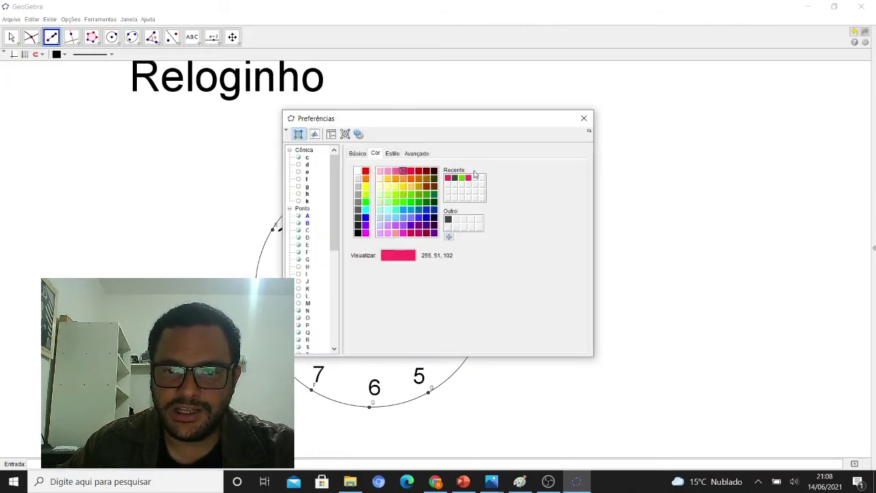
Step: Set the line thickness of the short hand from A to U to 13 and swing its tip U toward 9
left_click(392, 154)
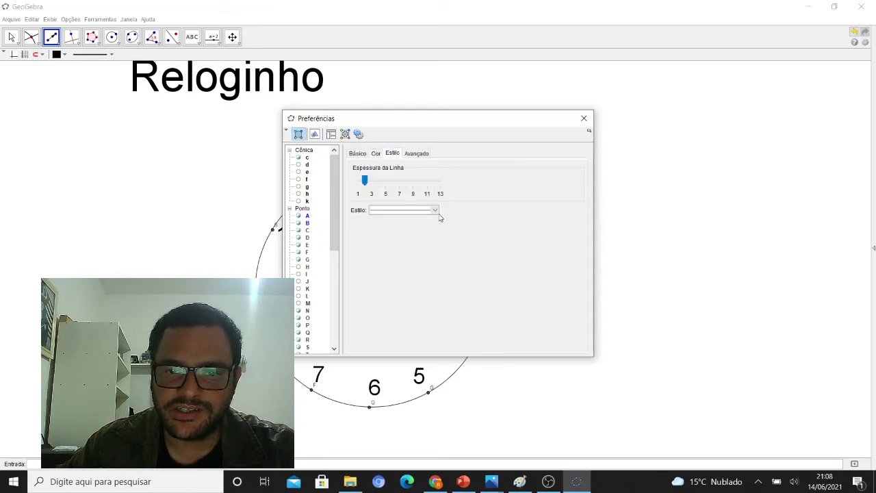
left_click(371, 184)
left_click_drag(363, 180, 440, 180)
left_click(433, 210)
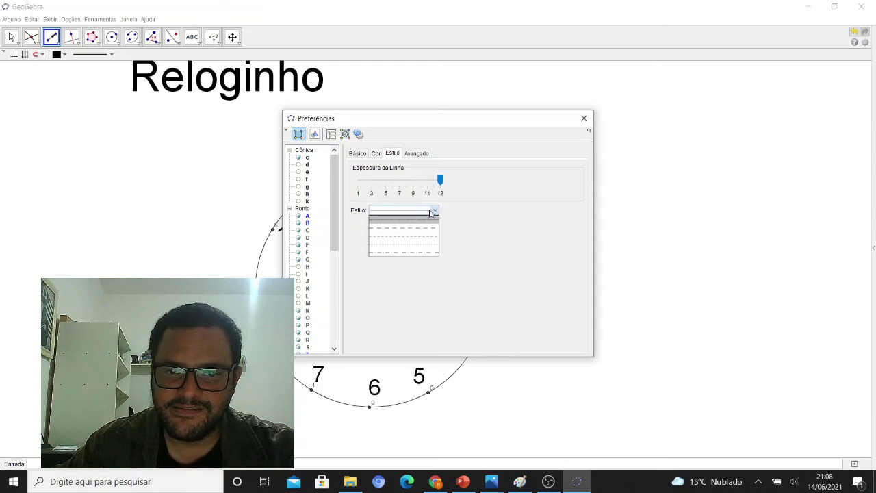
left_click(434, 210)
left_click(582, 119)
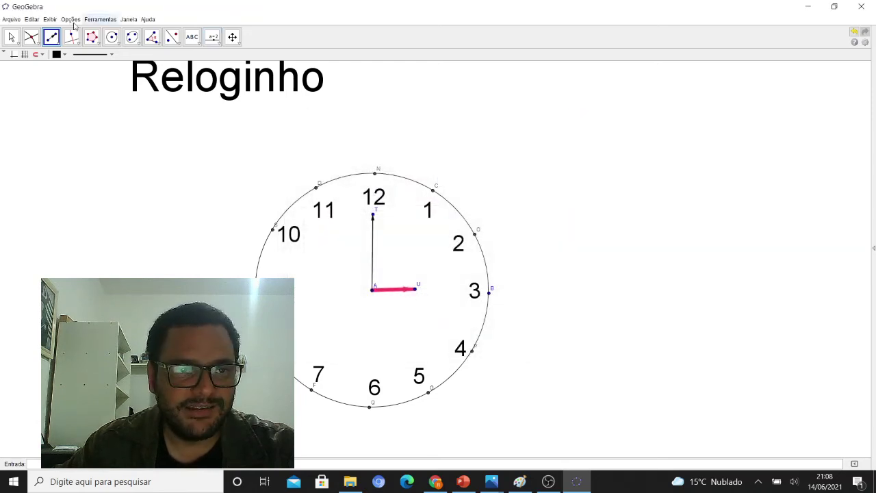
left_click(11, 37)
left_click_drag(418, 291, 328, 296)
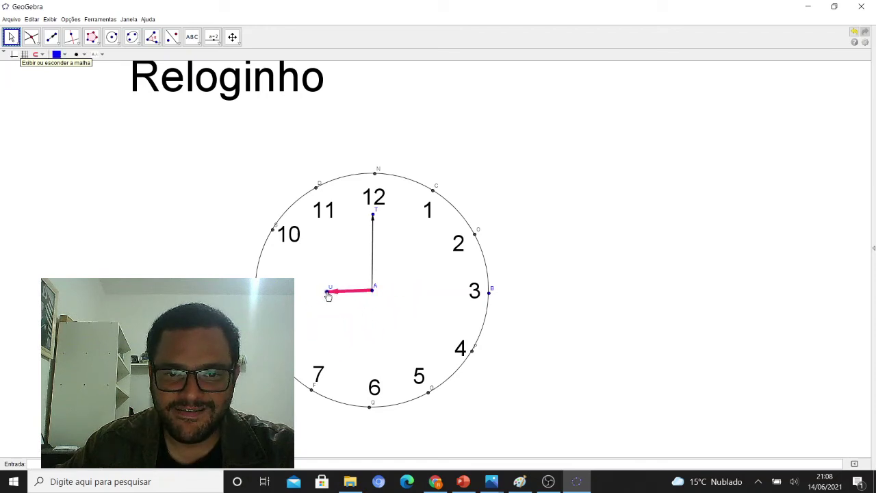
Step: Set the color of the long clock hand from A to T to blue (51, 51, 255)
right_click(373, 247)
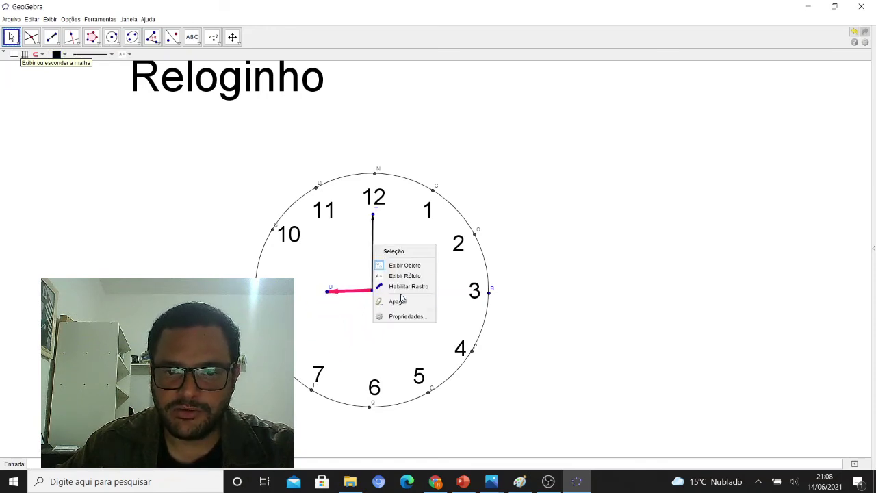
left_click(404, 315)
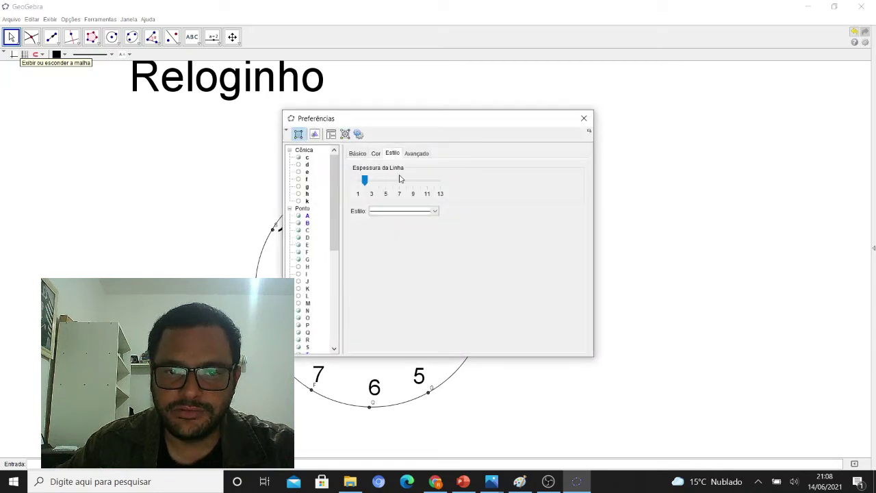
left_click(376, 153)
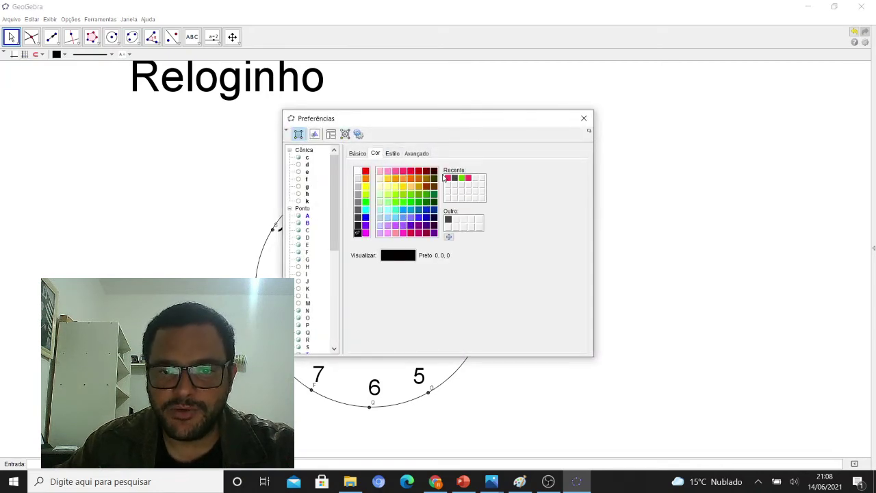
left_click(418, 217)
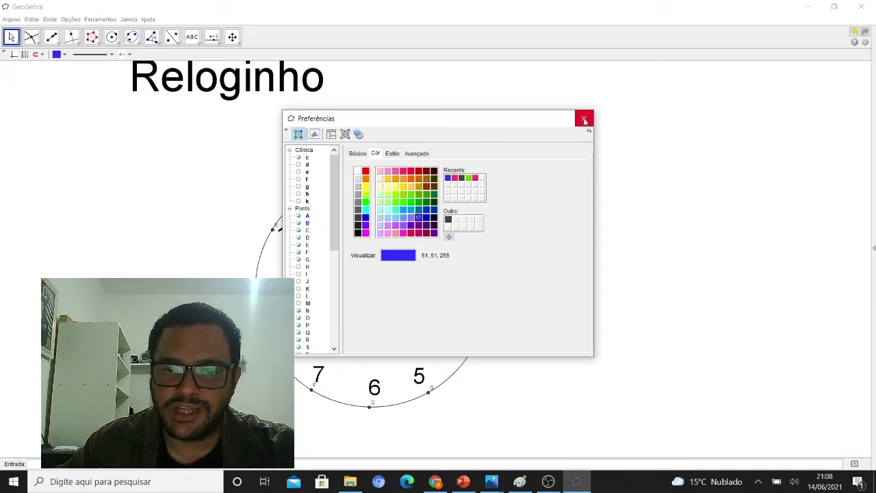
Step: Set the long hand's line thickness to 13 and swing its tip T to just before 5
left_click(394, 155)
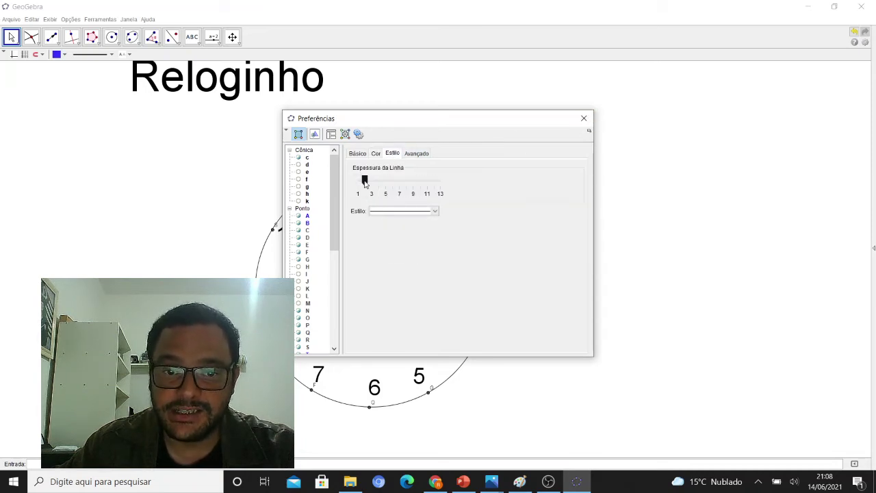
left_click_drag(364, 179, 465, 182)
left_click(583, 120)
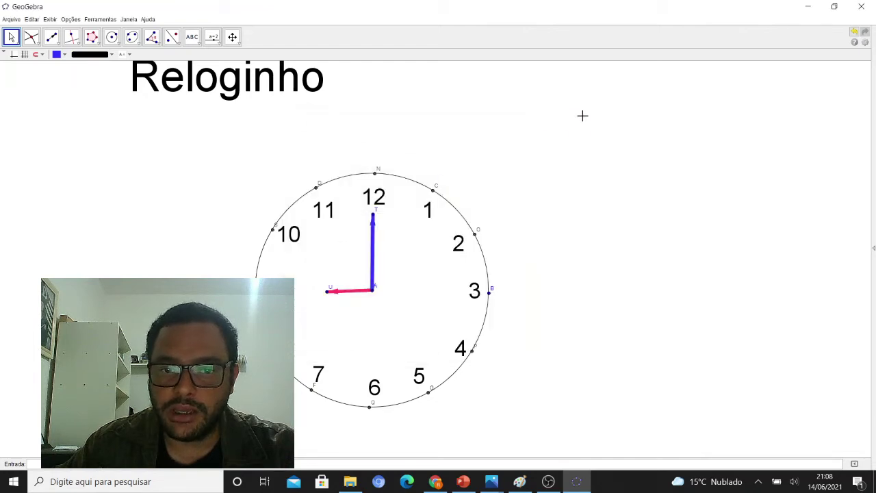
left_click_drag(373, 219, 403, 364)
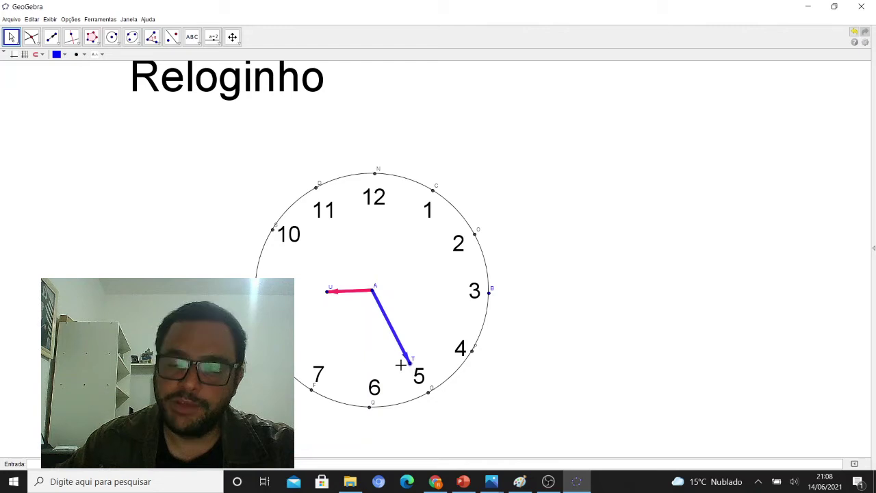
Step: Color the clock circle through B with center A light yellow (255, 255, 102) and set its fill transparency value to 25
right_click(486, 324)
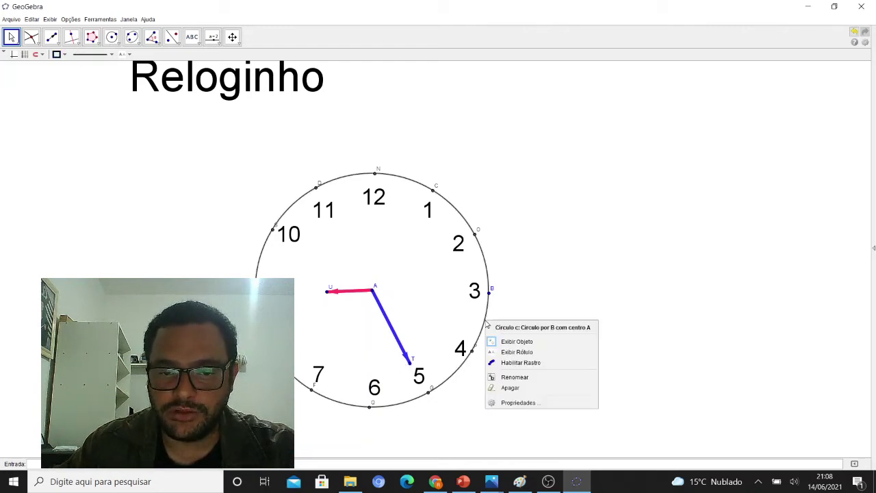
left_click(524, 402)
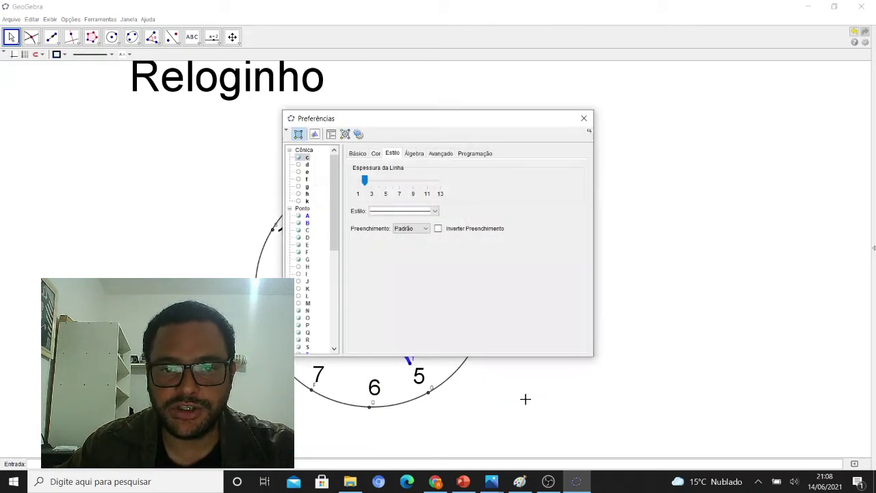
left_click(376, 153)
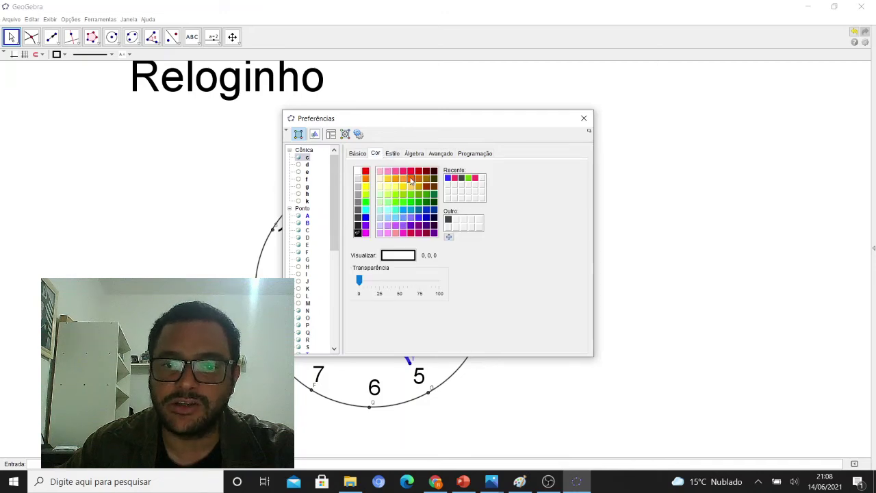
left_click(395, 186)
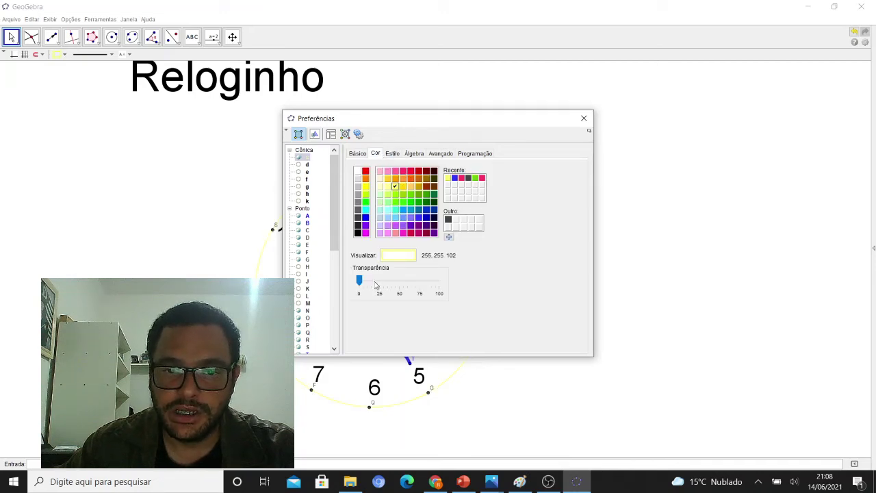
left_click_drag(359, 281, 382, 290)
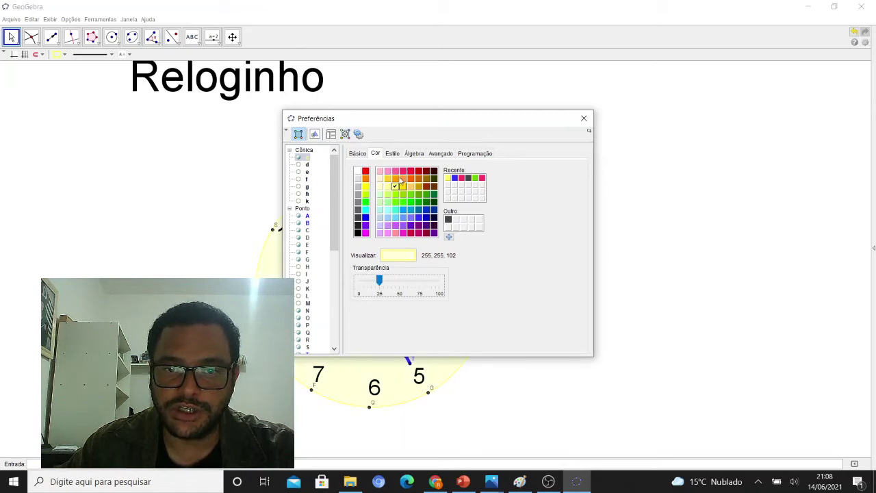
Step: Set the clock circle's line thickness to 13 and its line style to dash-dot
left_click(393, 153)
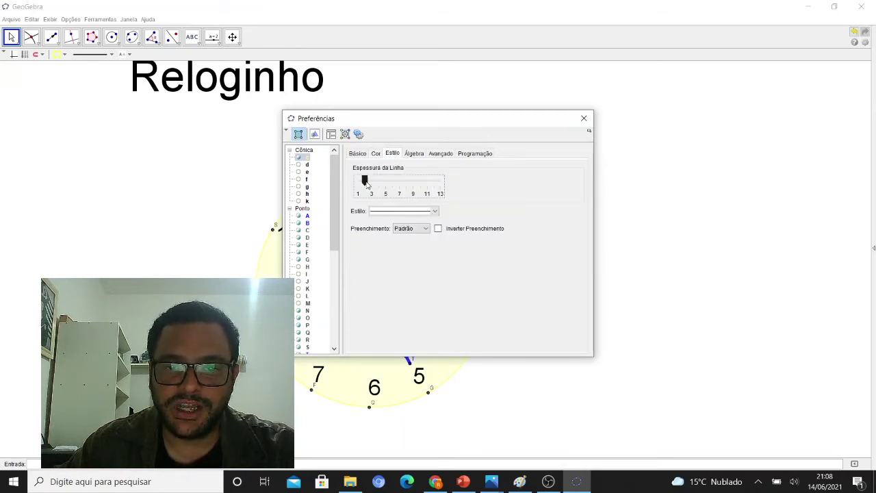
left_click_drag(366, 183, 449, 187)
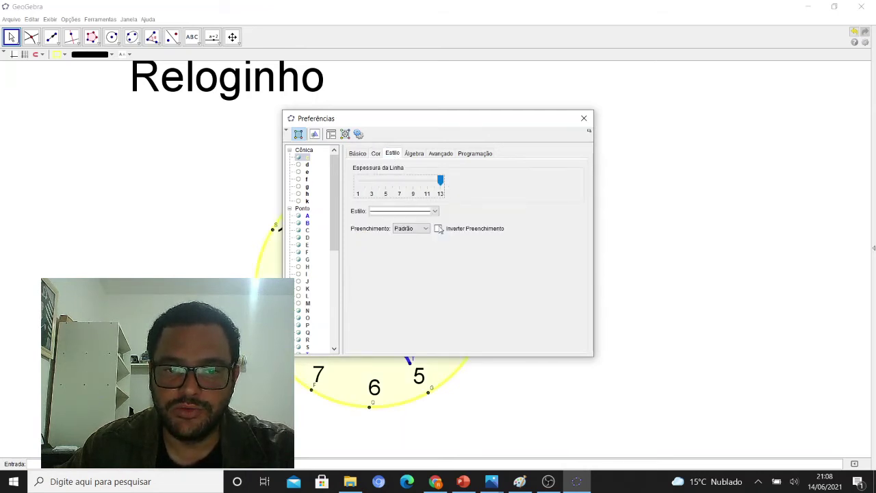
left_click(434, 211)
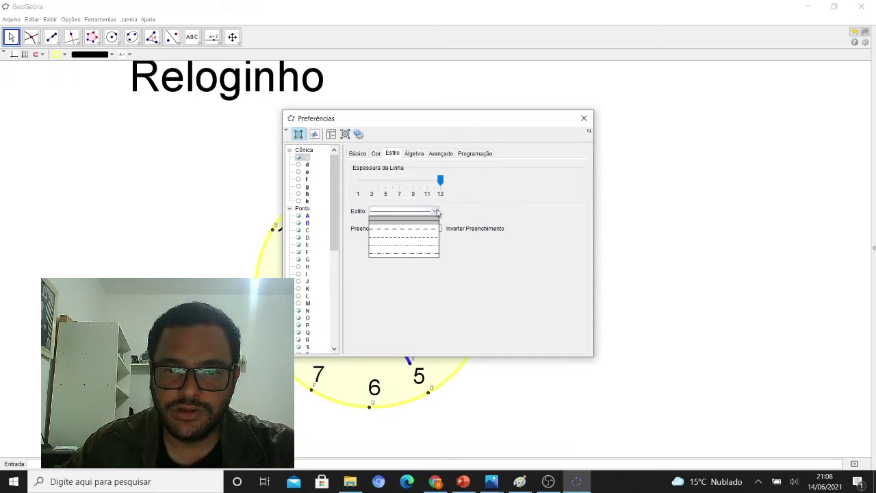
left_click(414, 258)
left_click(584, 118)
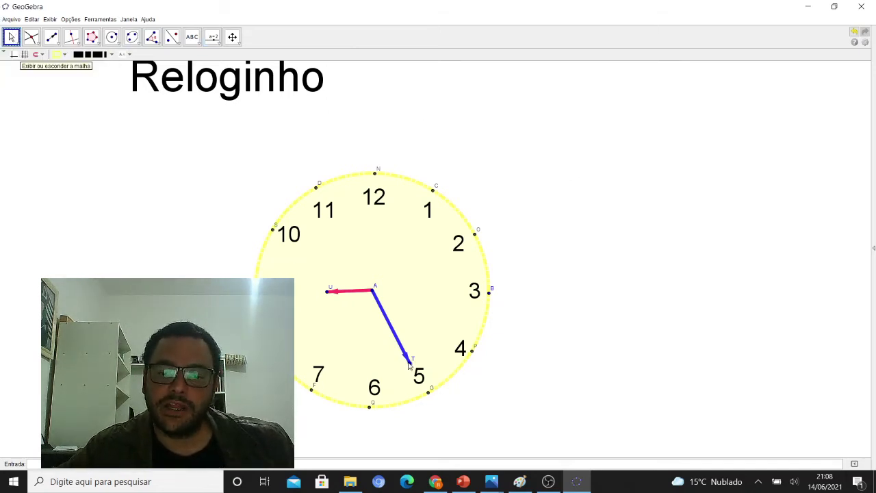
Step: Swing the long blue hand's tip T to just below 12
left_click_drag(410, 369, 375, 214)
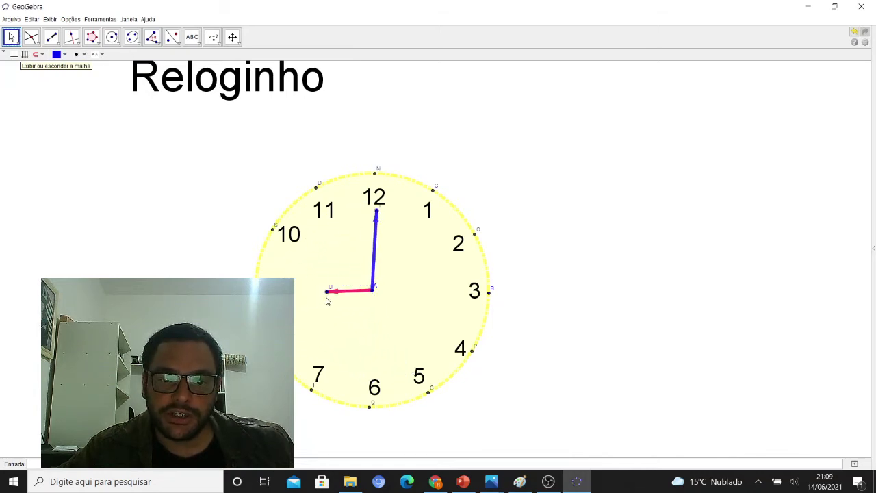